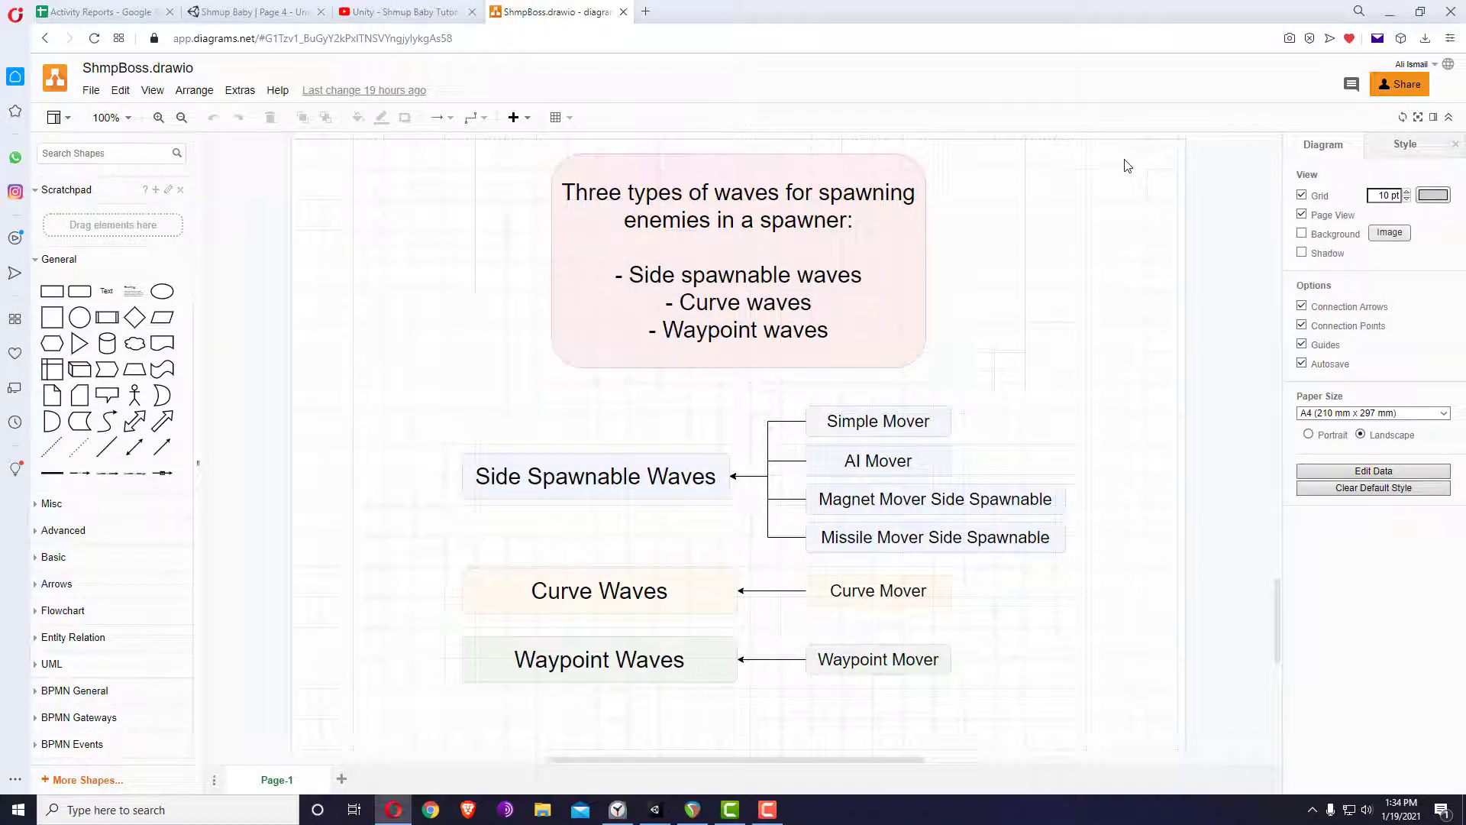
- Select the Waypoint Mover shape in the diagram, then bring the REAPER session to the front
{"action": "left_click", "coordinate": [884, 643]}
{"action": "left_click", "coordinate": [692, 810]}
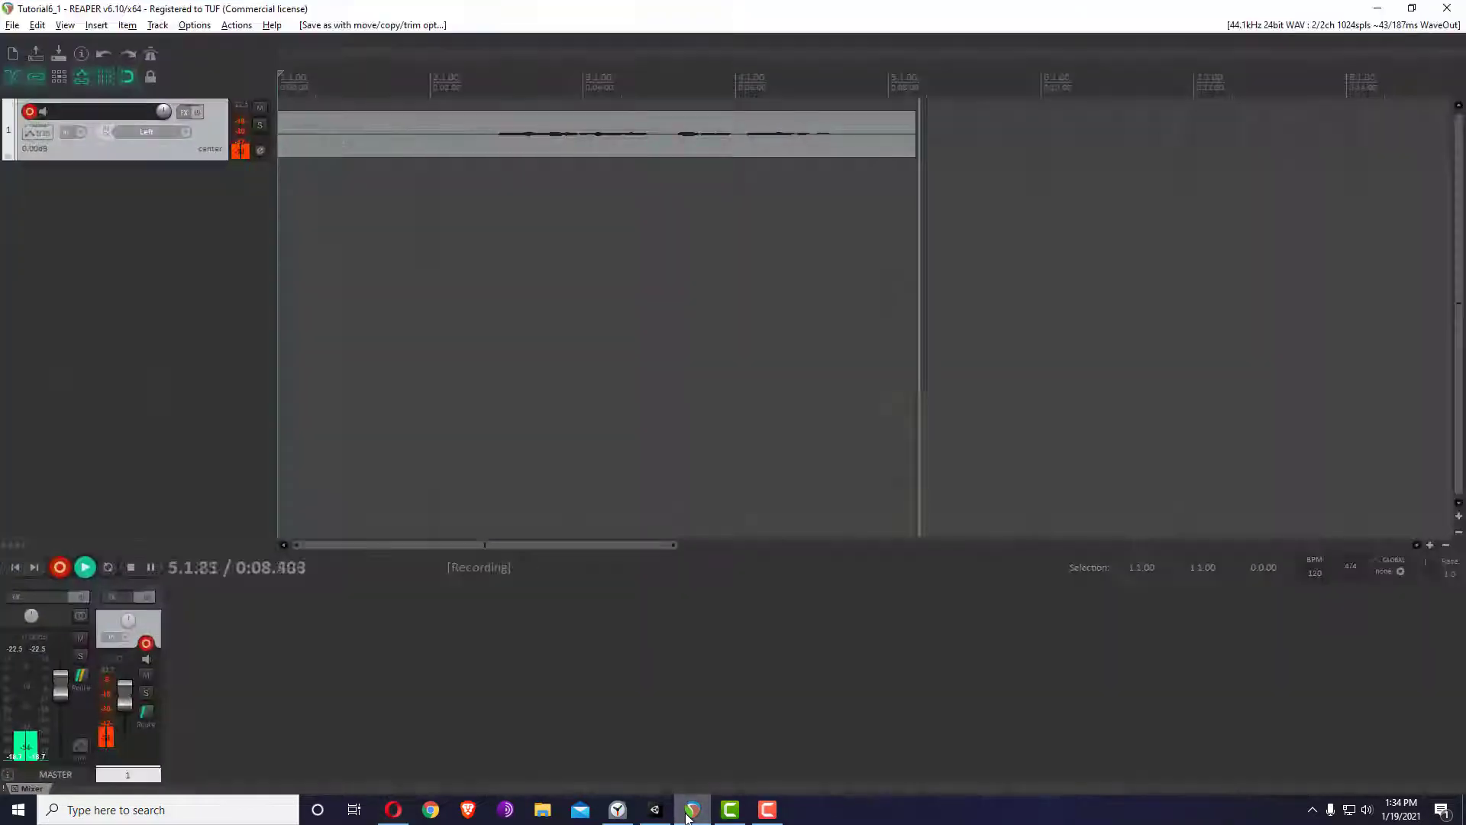
- Create a Curve Mover enemy template from Shmup Boss > Agents and frame it in the scene
{"action": "left_click", "coordinate": [656, 811]}
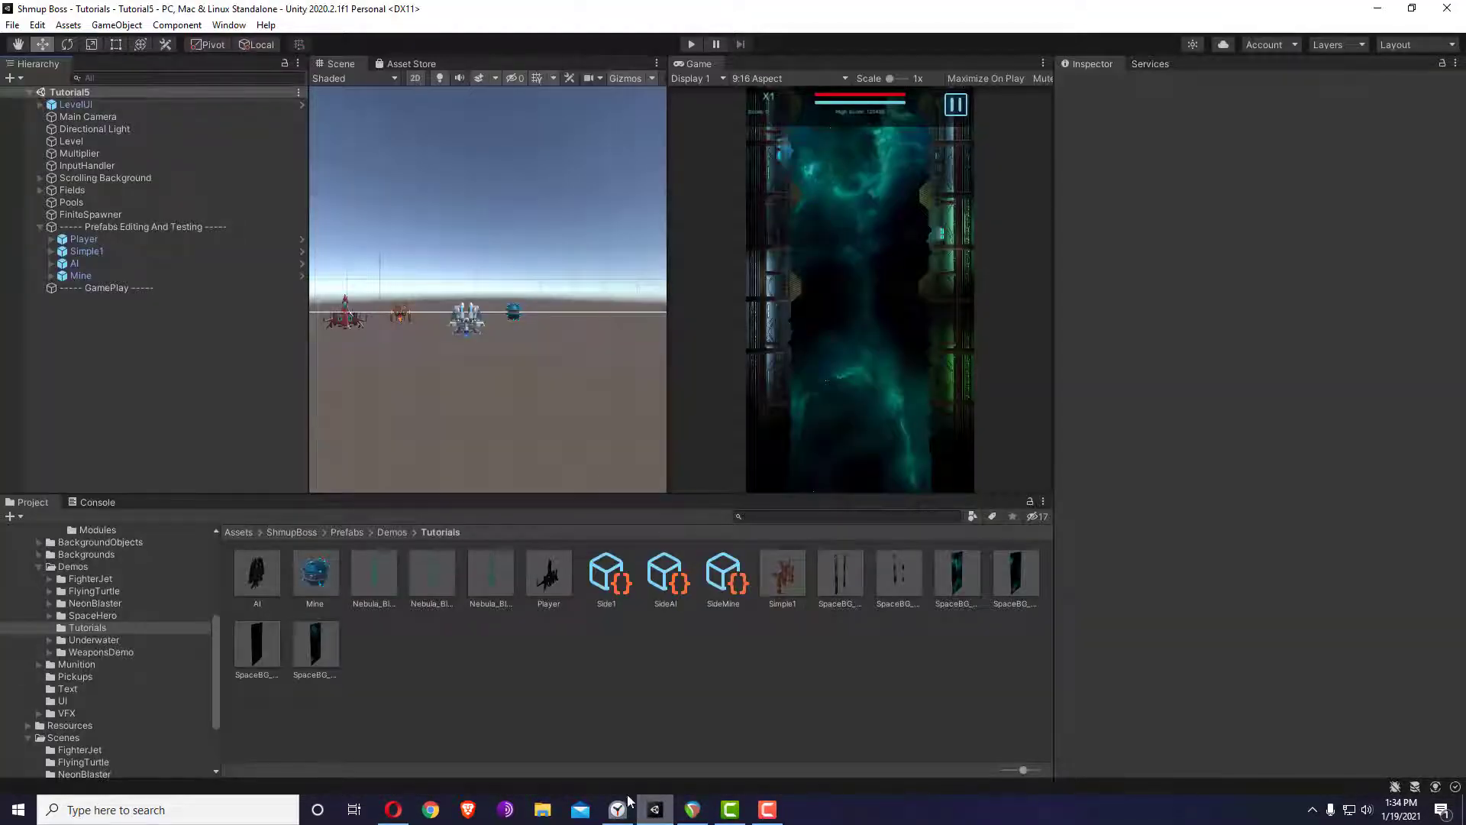
{"action": "left_click", "coordinate": [37, 25]}
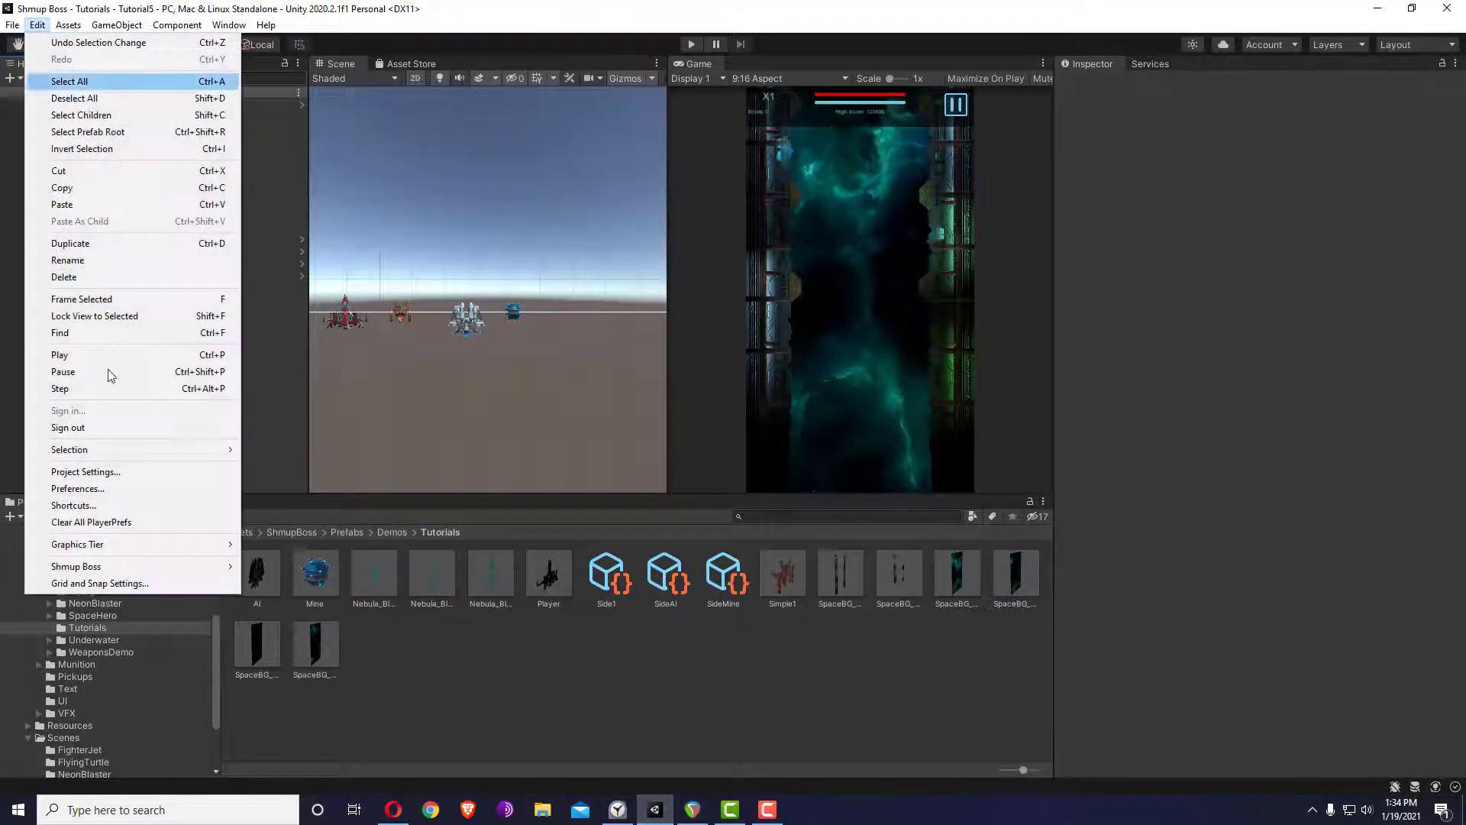
{"action": "mouse_move", "coordinate": [111, 566]}
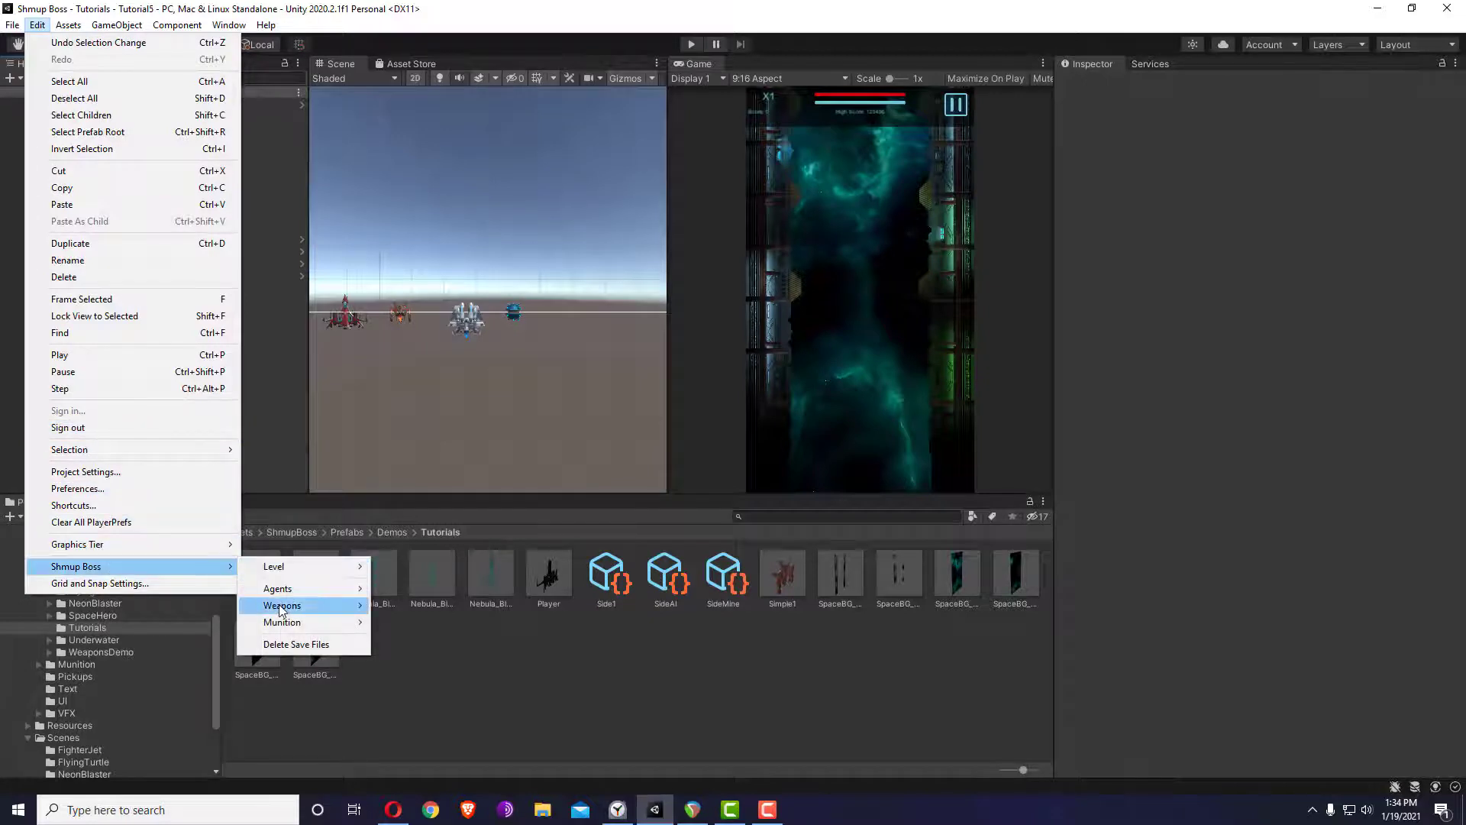
{"action": "mouse_move", "coordinate": [285, 592]}
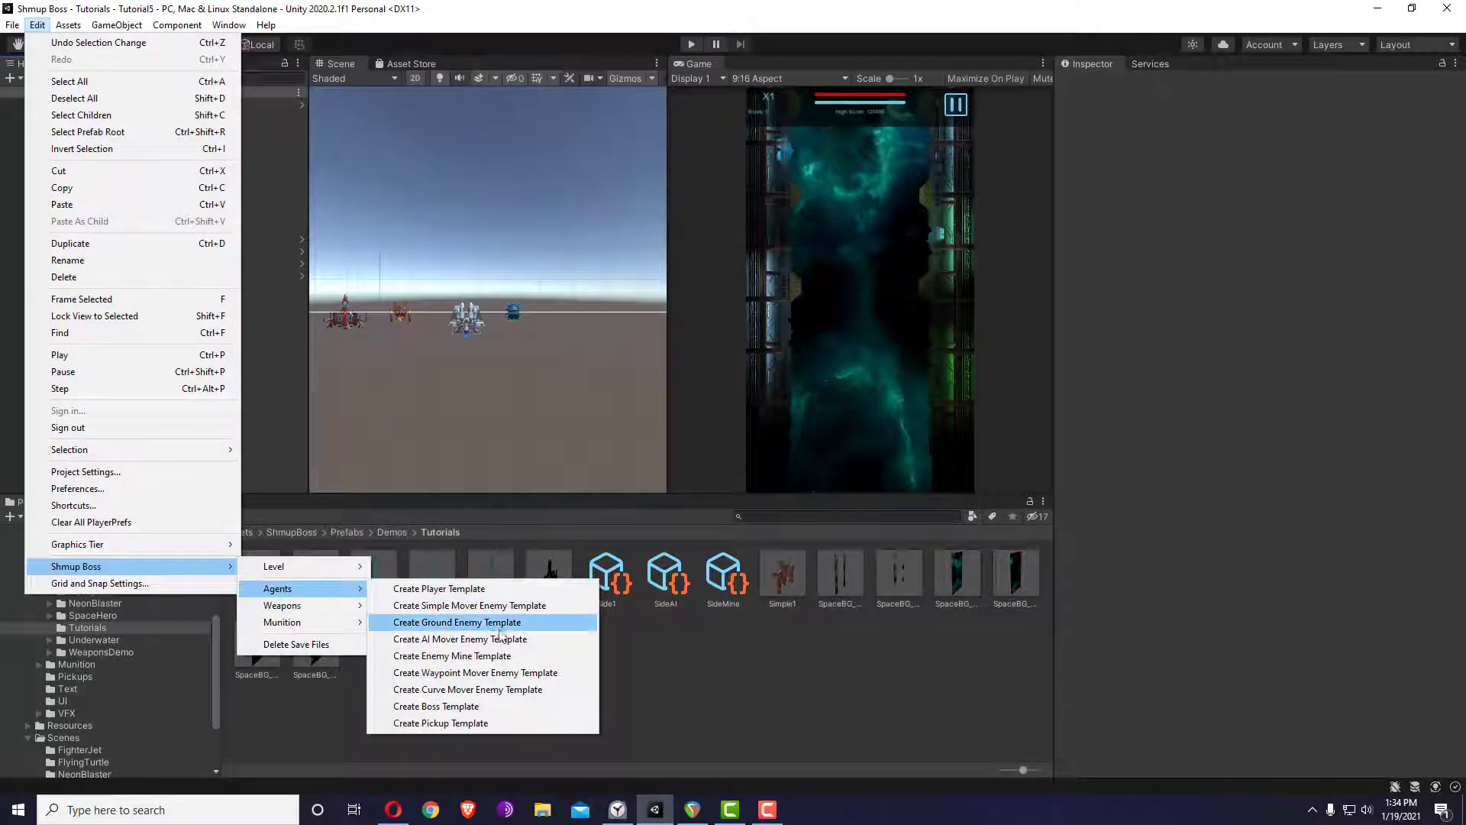
{"action": "left_click", "coordinate": [512, 689]}
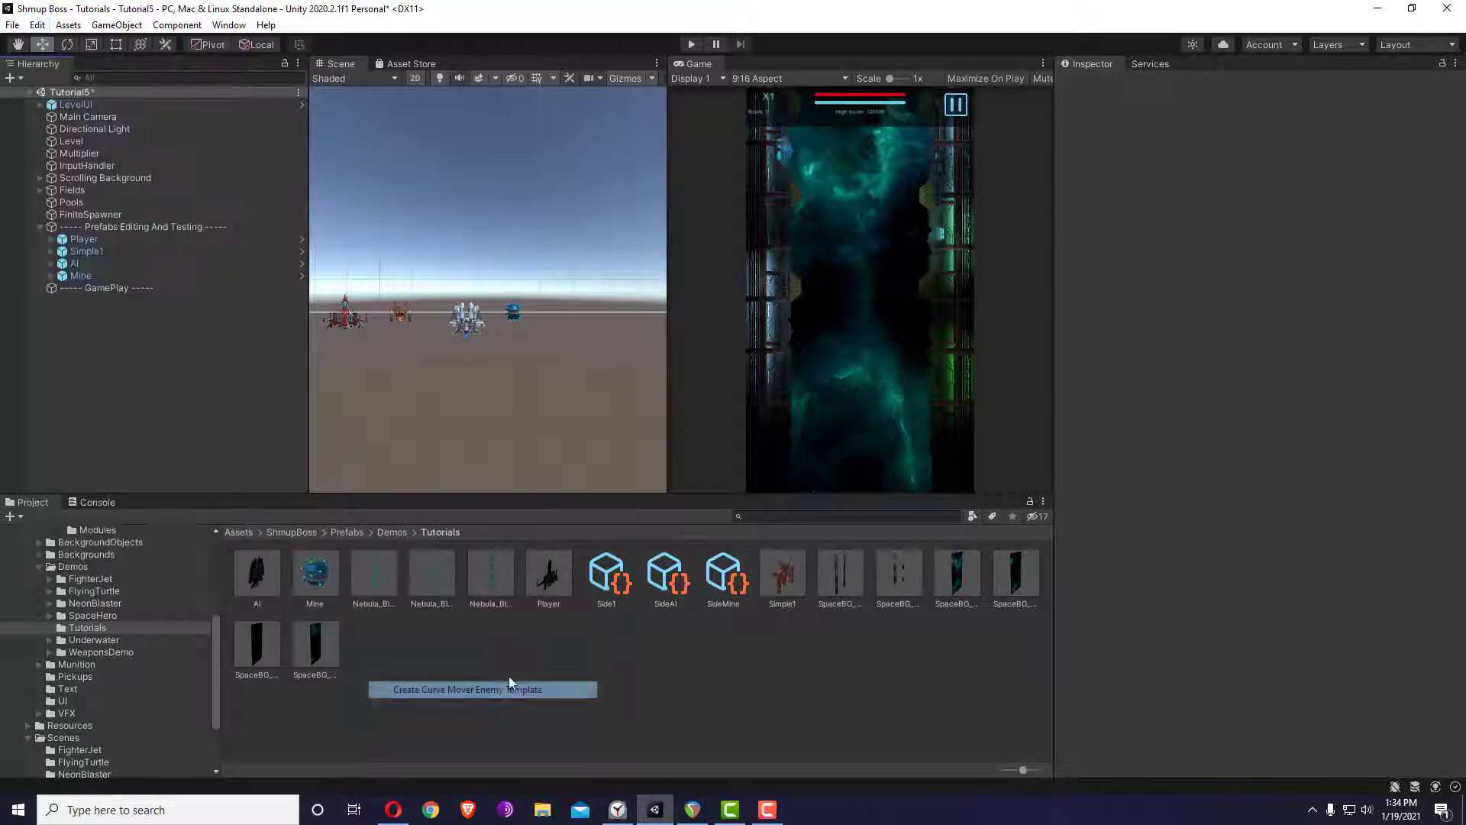
{"action": "left_click", "coordinate": [63, 300]}
{"action": "double_click", "coordinate": [63, 299]}
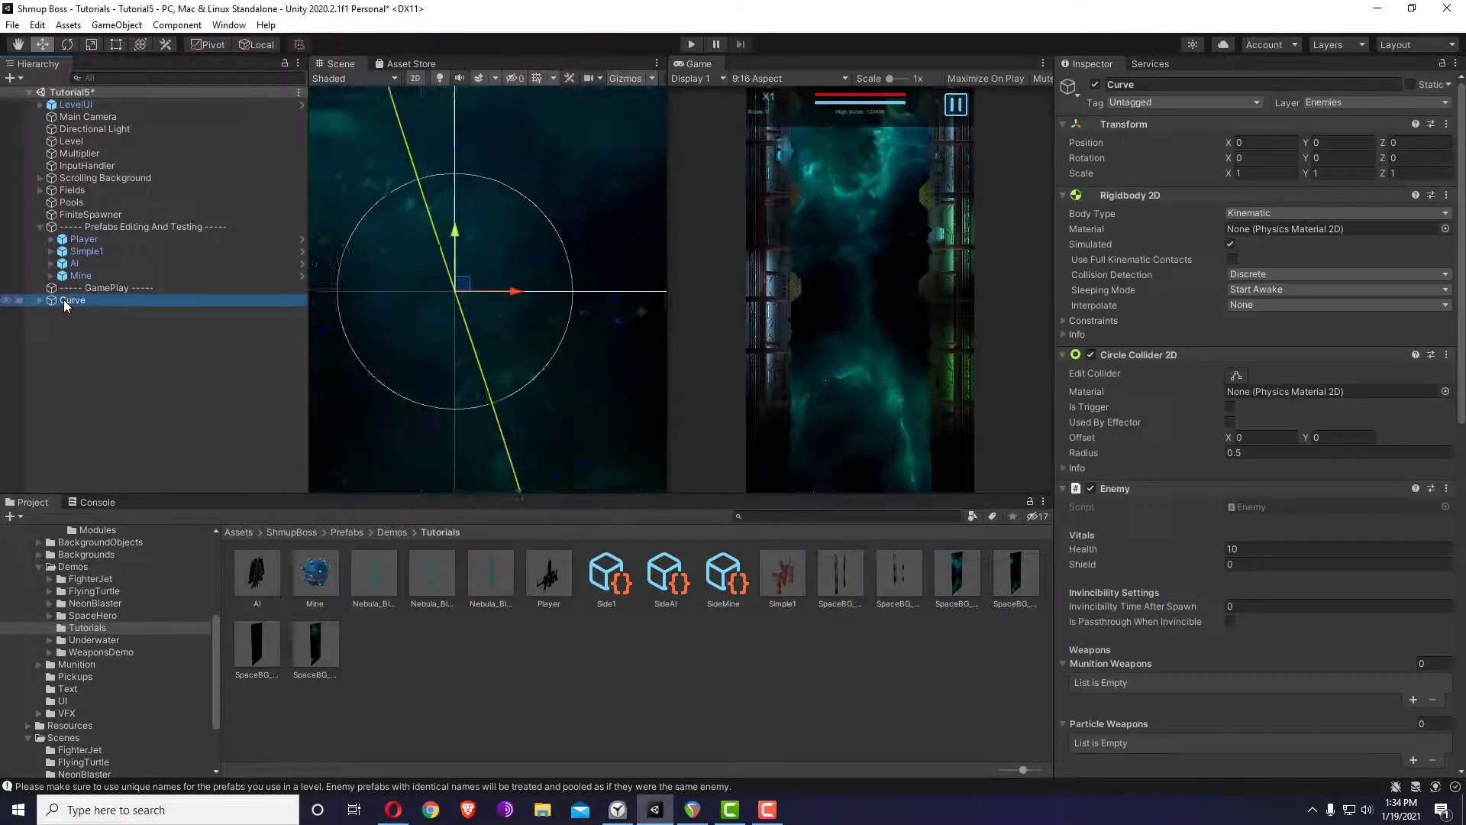
- Add the NightAye2 ship under Curve, unpack it completely, and scale it to 0.1
{"action": "scroll", "coordinate": [107, 569], "scroll_direction": "up", "scroll_amount": 5}
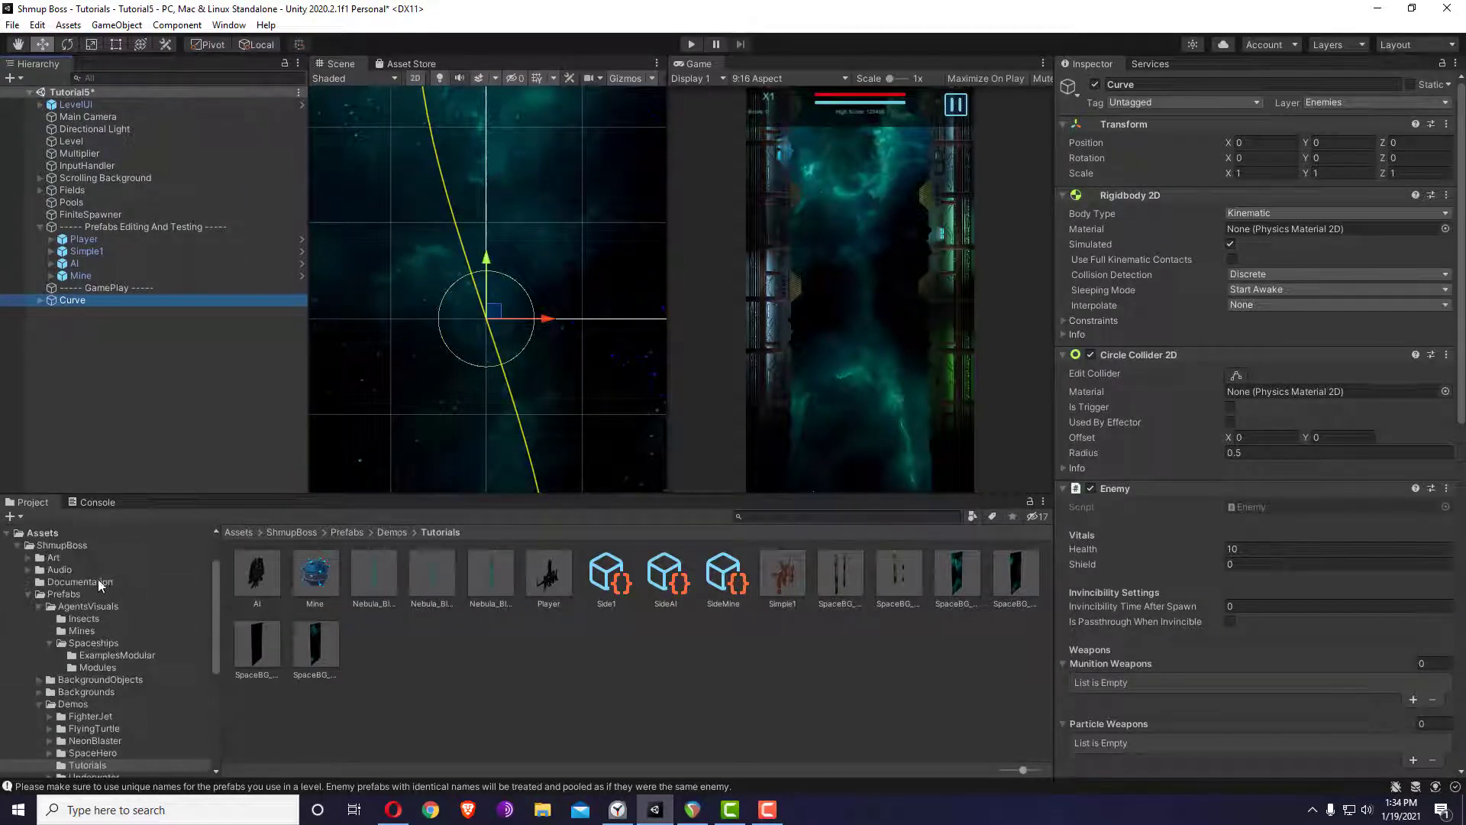
{"action": "left_click", "coordinate": [93, 642]}
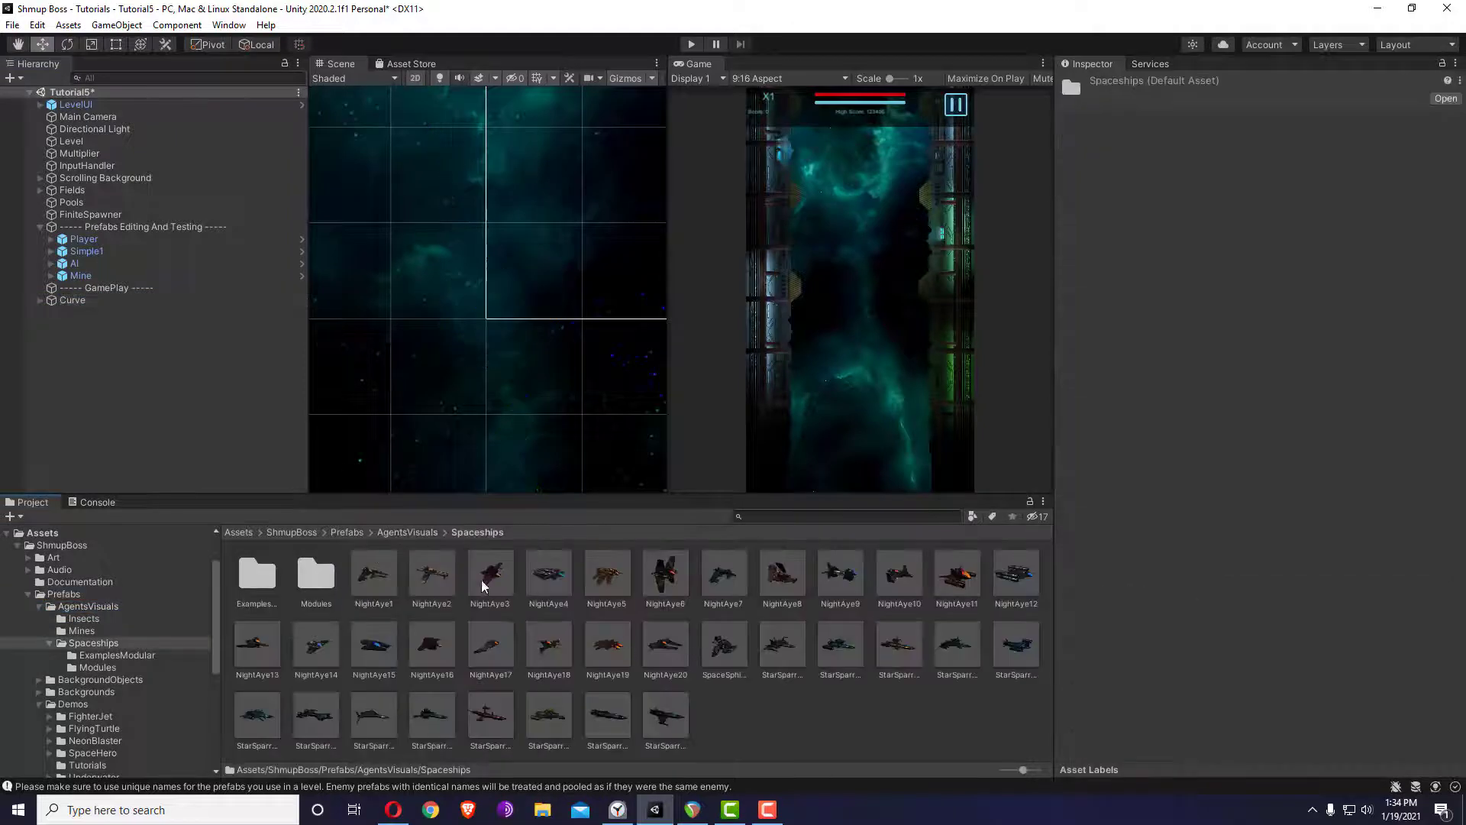
{"action": "left_click_drag", "start_coordinate": [432, 577], "coordinate": [93, 338]}
{"action": "right_click", "coordinate": [93, 338]}
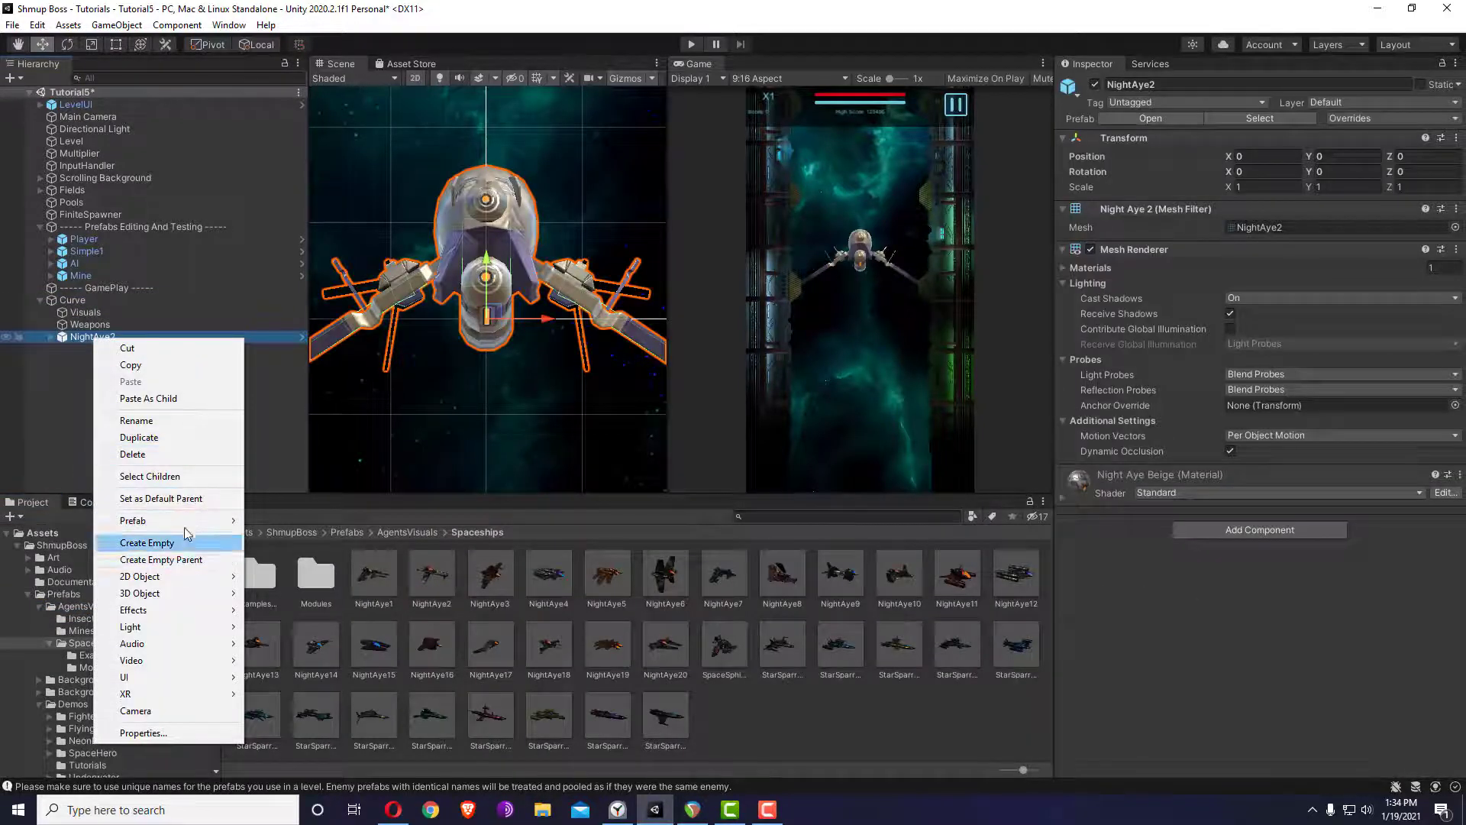
{"action": "left_click", "coordinate": [326, 599]}
{"action": "type", "text": ".1"}
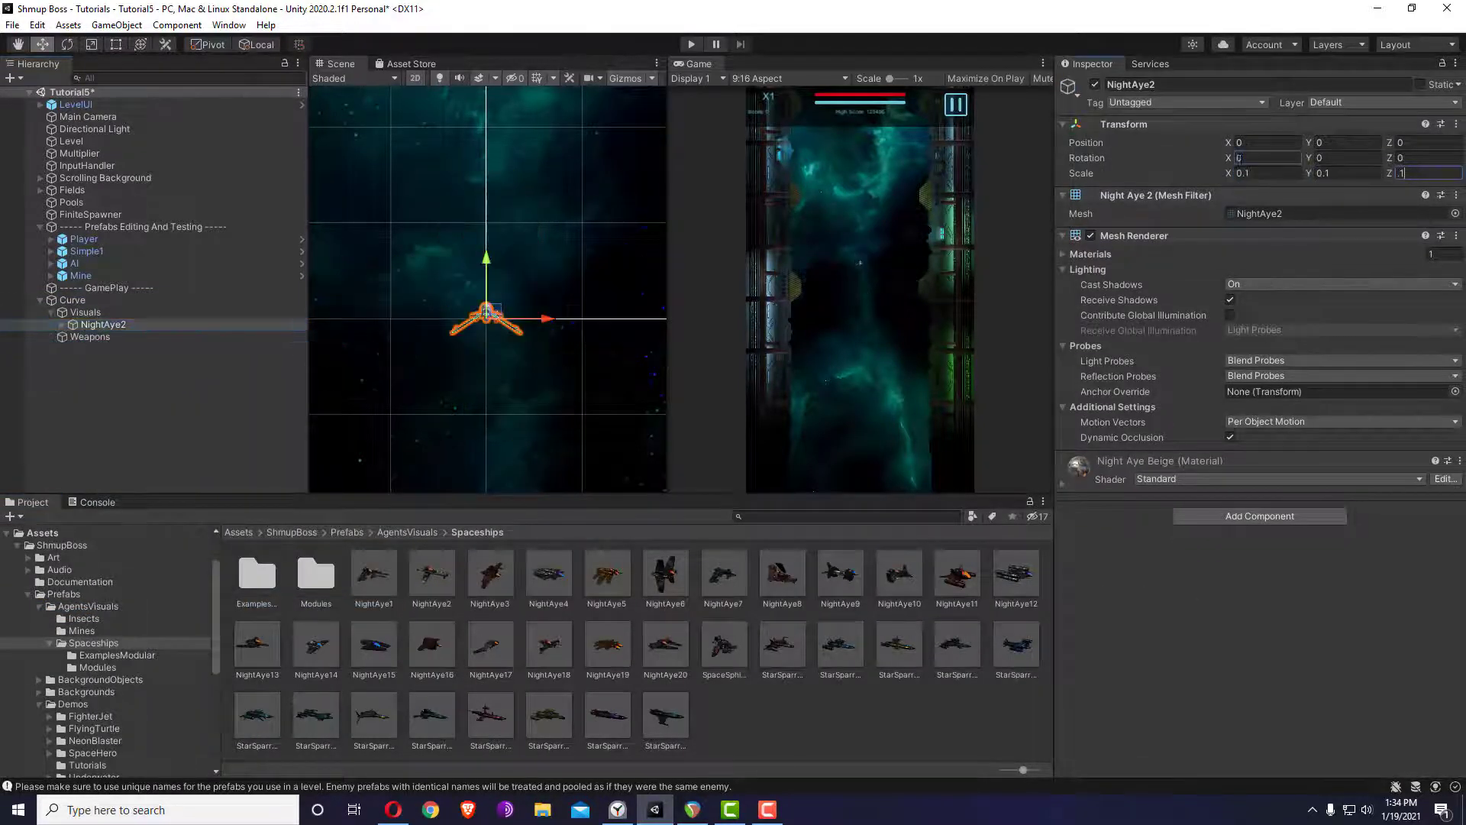
{"action": "key", "text": "Return"}
{"action": "left_click", "coordinate": [73, 299]}
- Move the Curve enemy to X 15.51 and raise its path start above the PlayField
{"action": "middle_click_drag", "start_coordinate": [539, 288], "coordinate": [453, 260]}
{"action": "scroll", "coordinate": [538, 273], "scroll_direction": "down", "scroll_amount": 4}
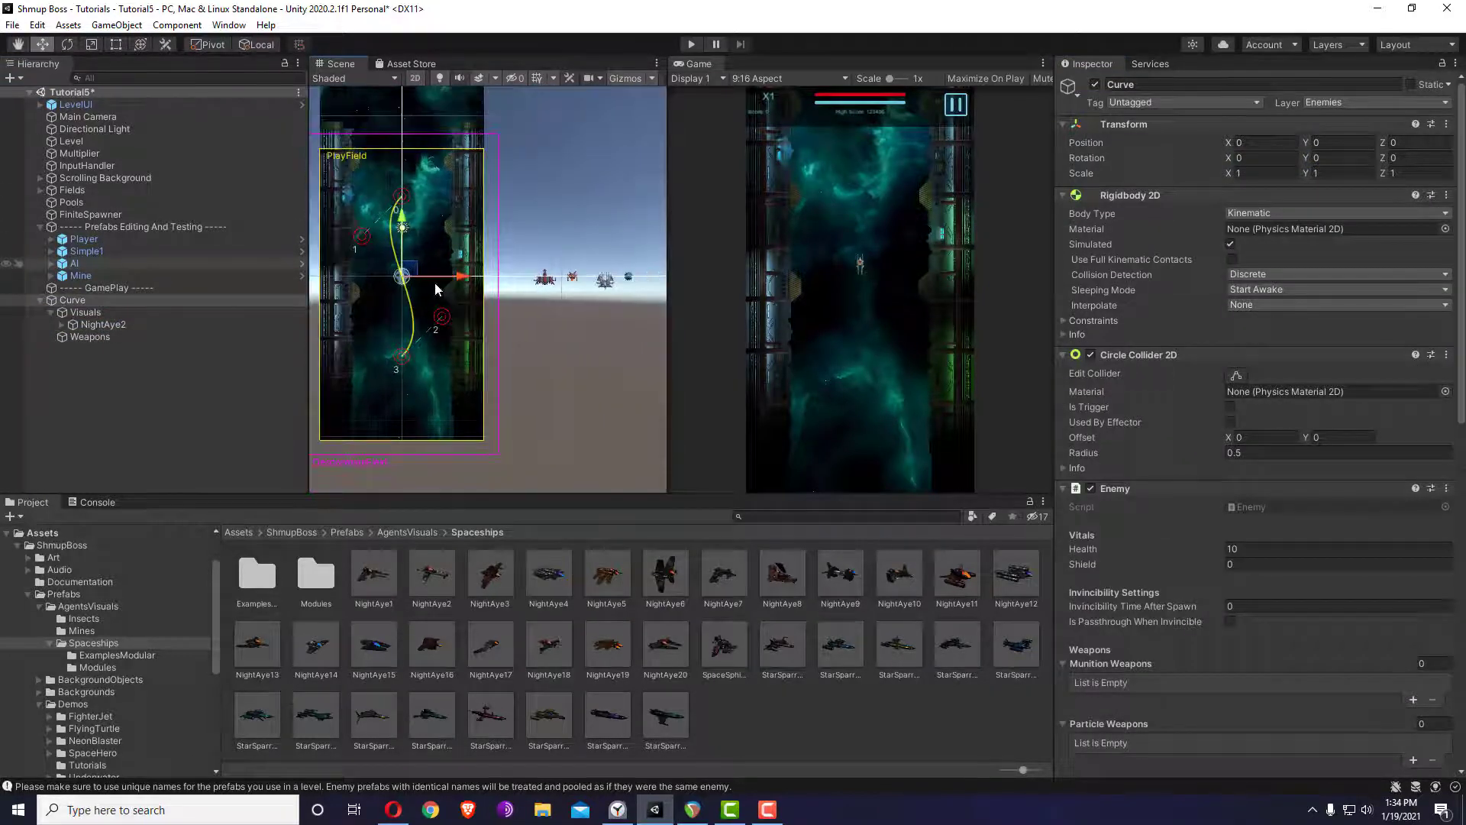
{"action": "left_click_drag", "start_coordinate": [441, 279], "coordinate": [691, 282]}
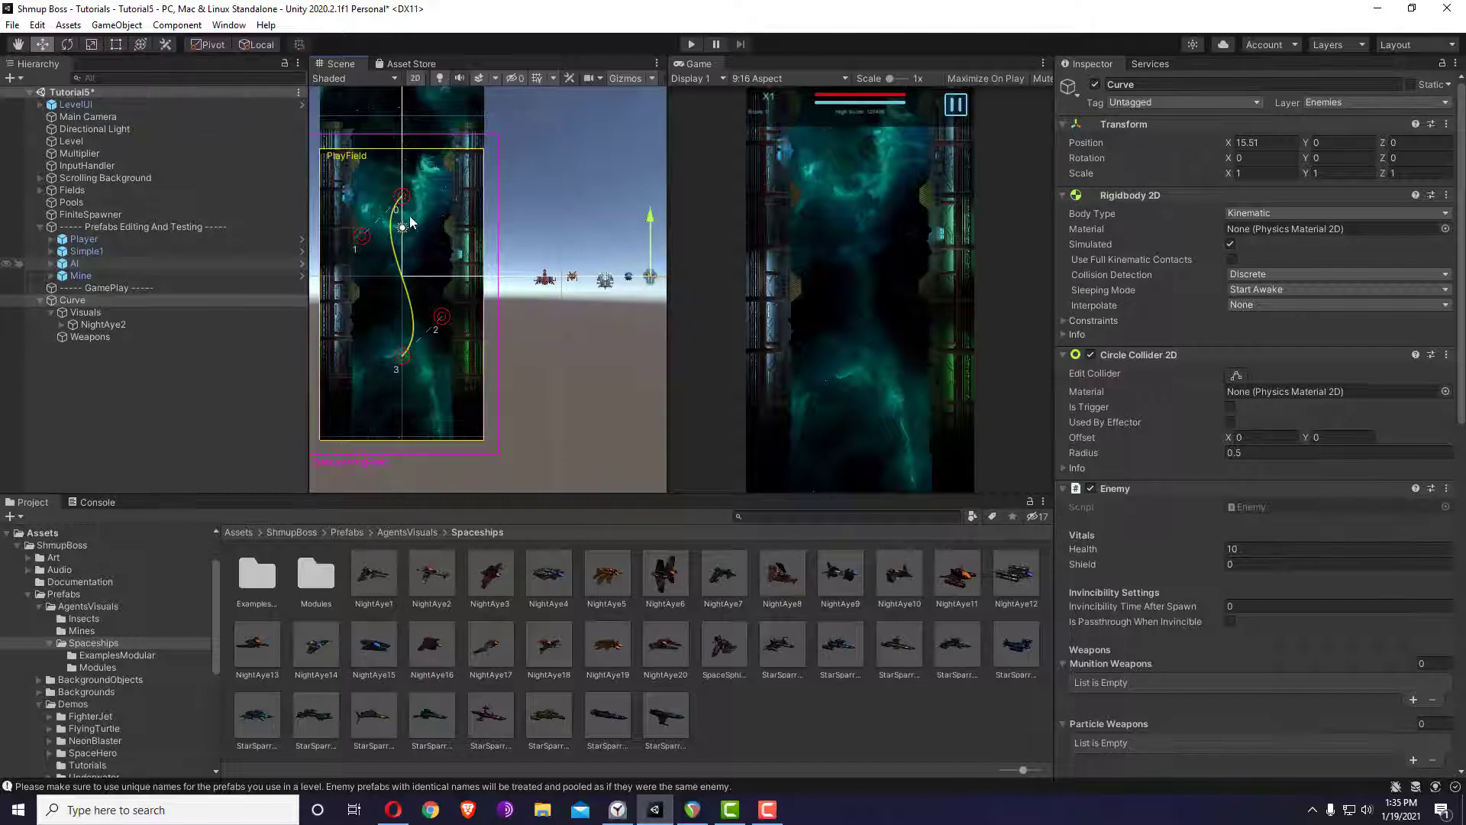
{"action": "left_click_drag", "start_coordinate": [405, 204], "coordinate": [361, 124]}
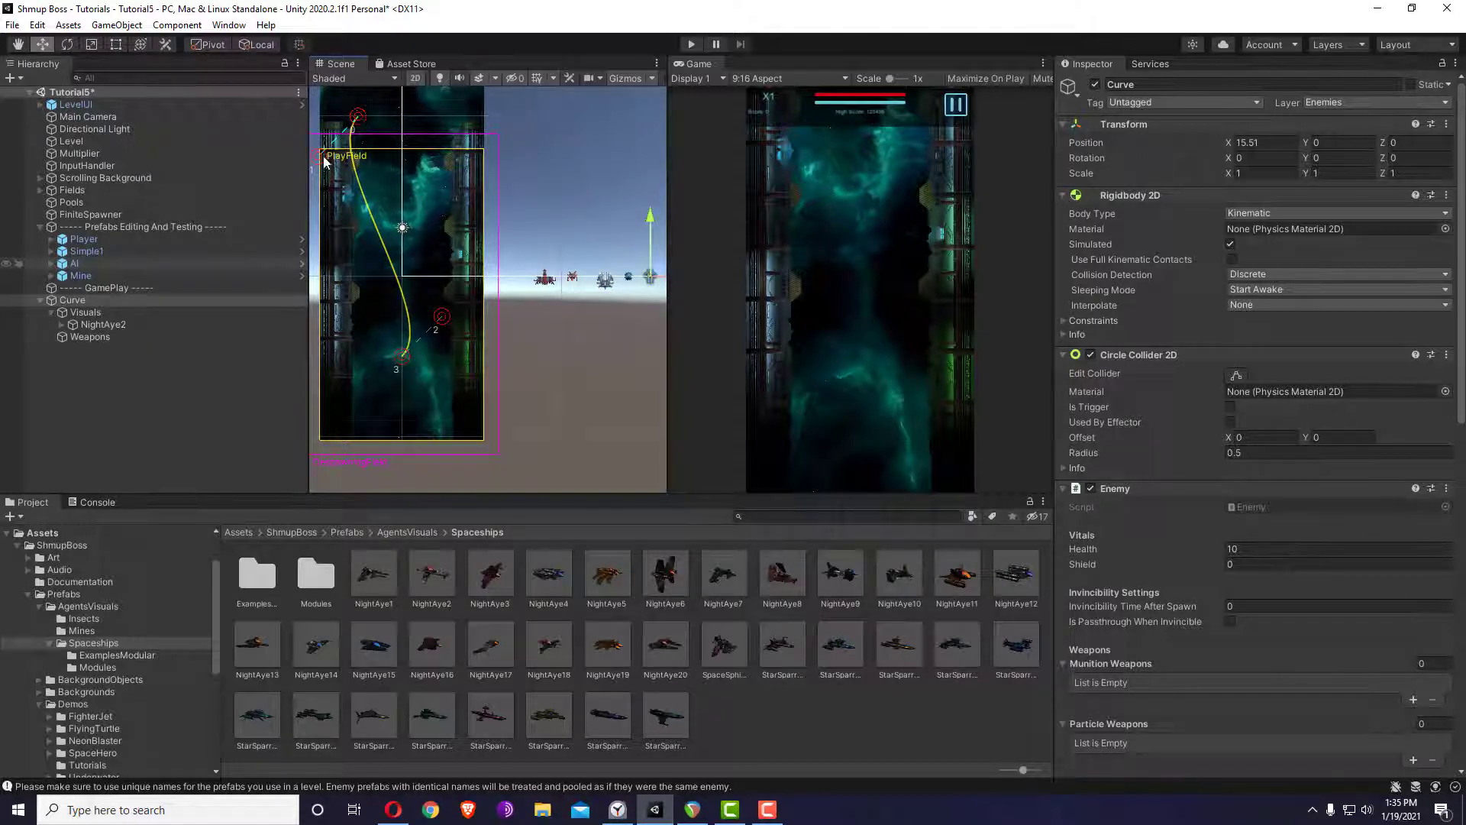
{"action": "left_click_drag", "start_coordinate": [324, 159], "coordinate": [346, 184]}
{"action": "left_click_drag", "start_coordinate": [442, 318], "coordinate": [402, 300]}
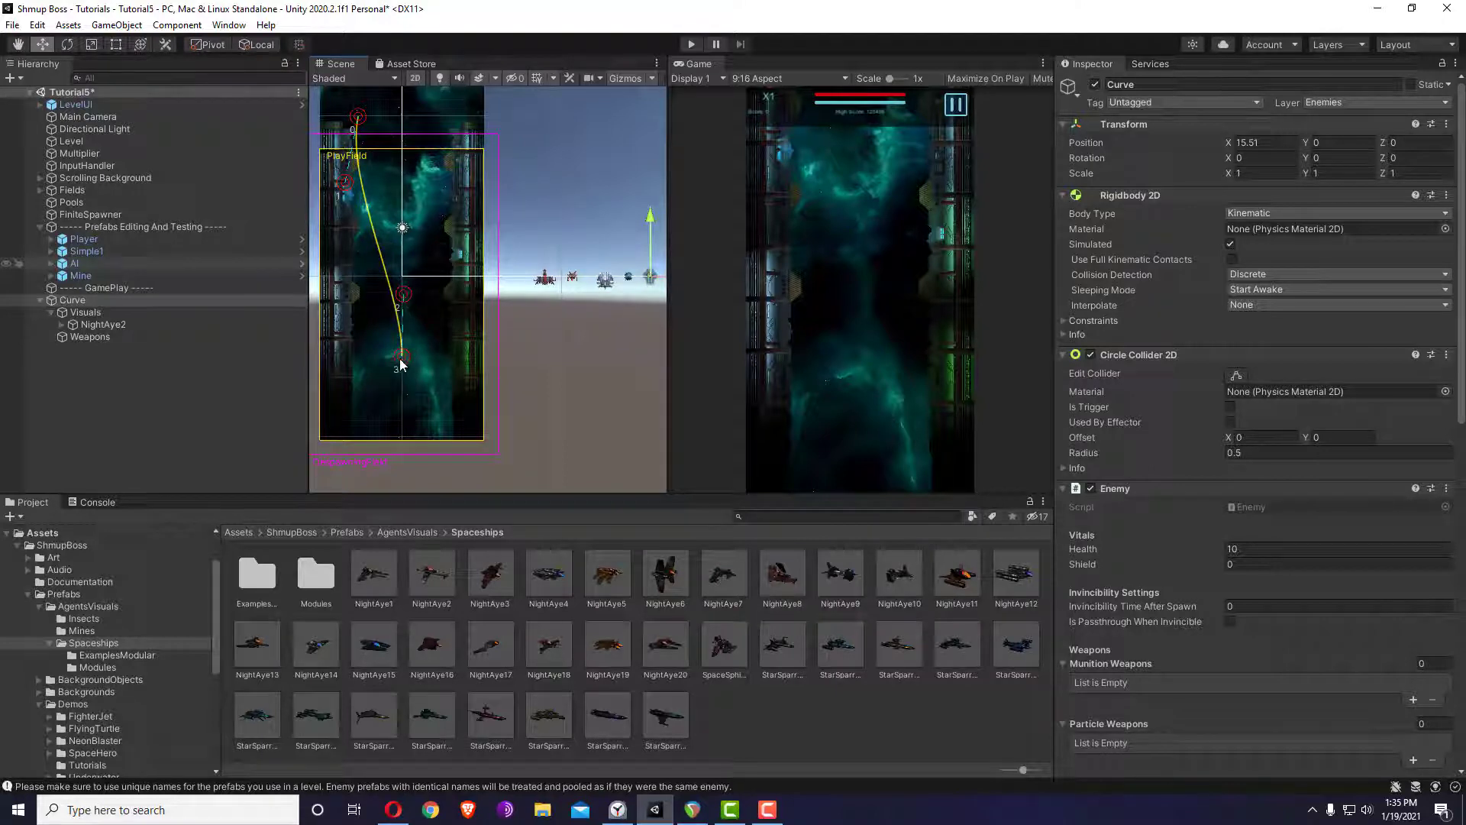
{"action": "left_click_drag", "start_coordinate": [401, 358], "coordinate": [365, 241]}
{"action": "left_click_drag", "start_coordinate": [365, 181], "coordinate": [340, 201]}
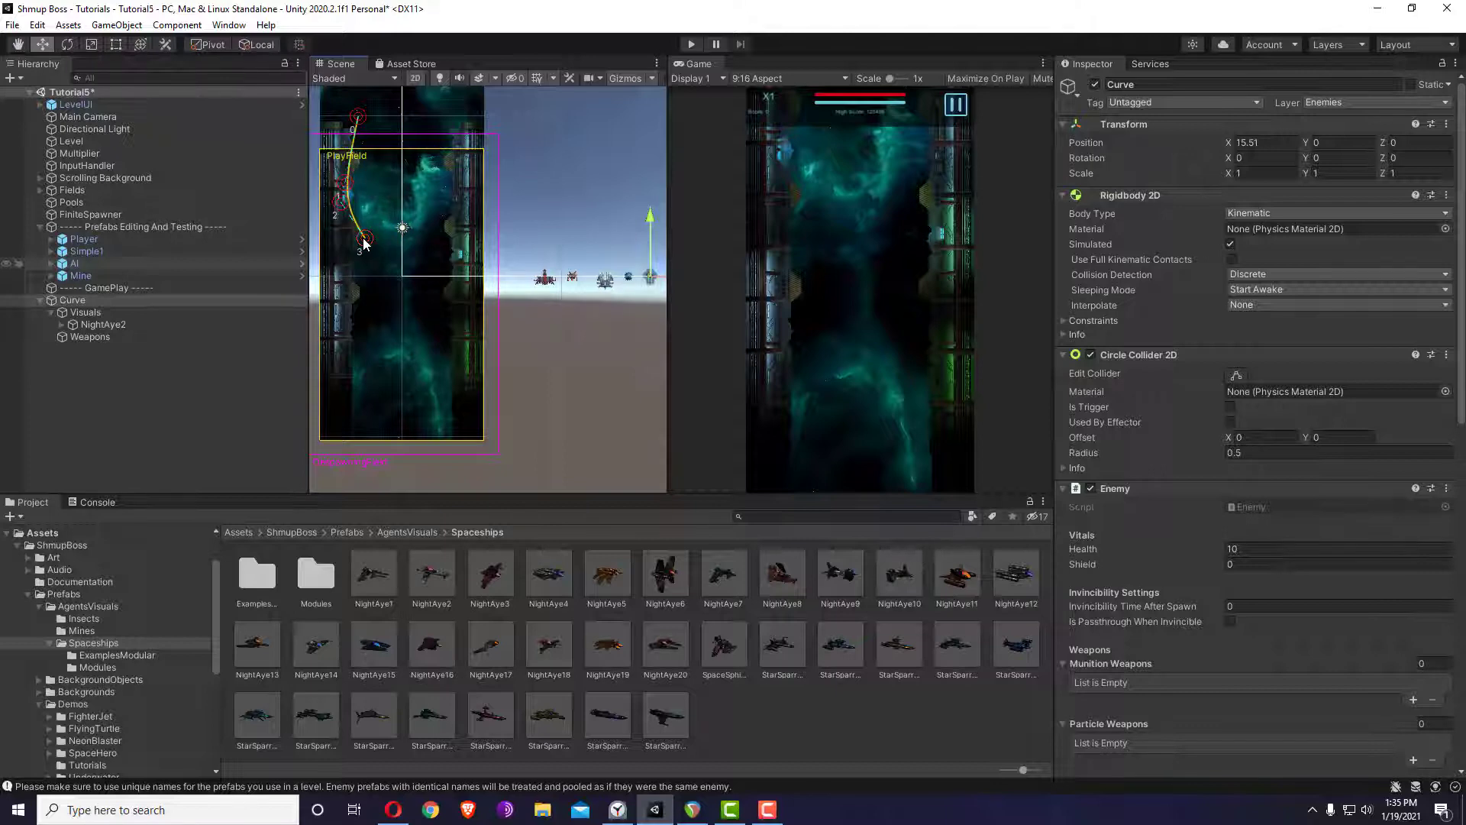
- Extend the Curve path with new segments winding down below the PlayField
{"action": "scroll", "coordinate": [1337, 424], "scroll_direction": "down", "scroll_amount": 10}
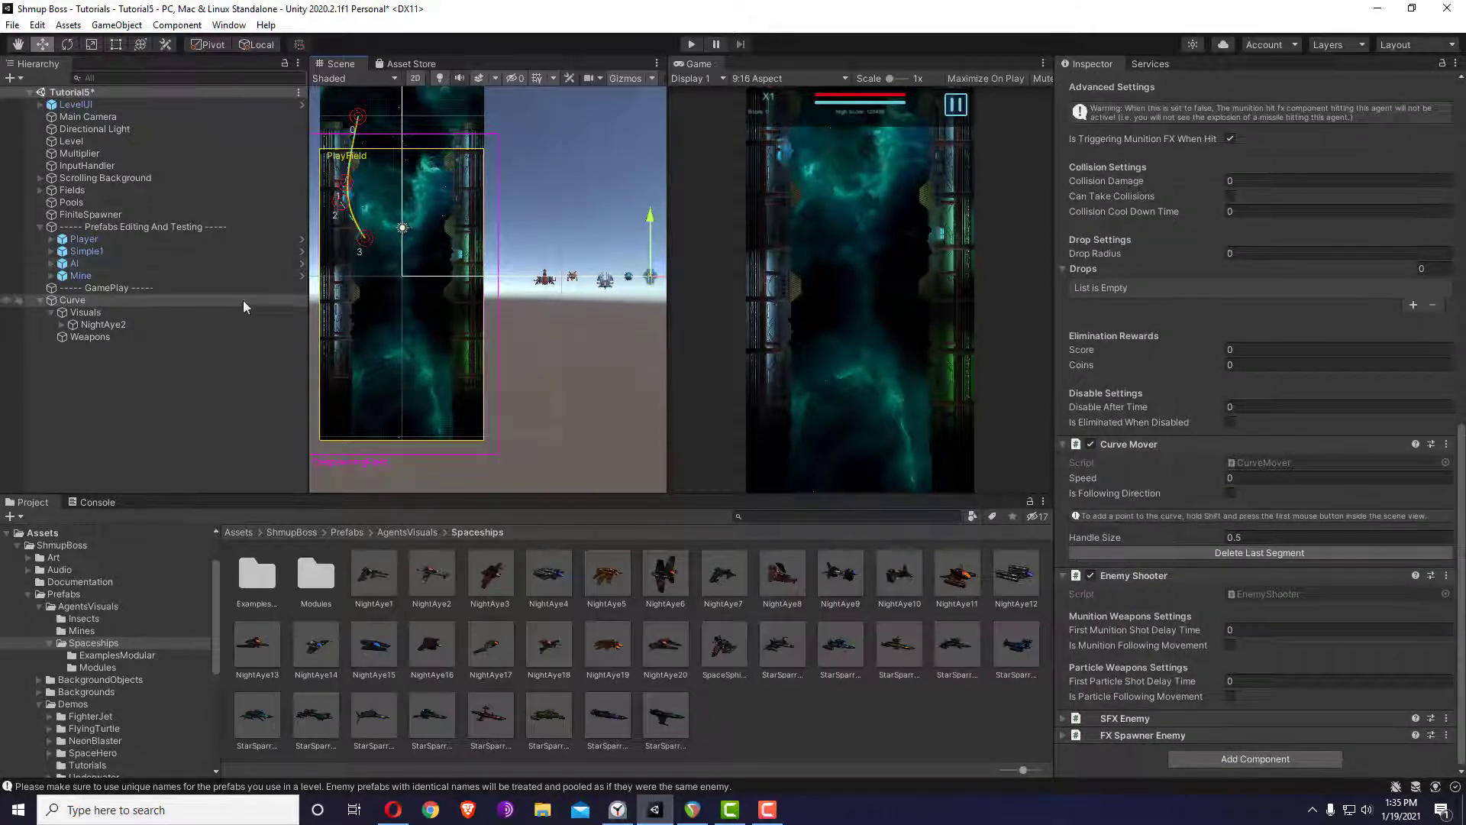
{"action": "left_click", "coordinate": [426, 298], "text": "shift"}
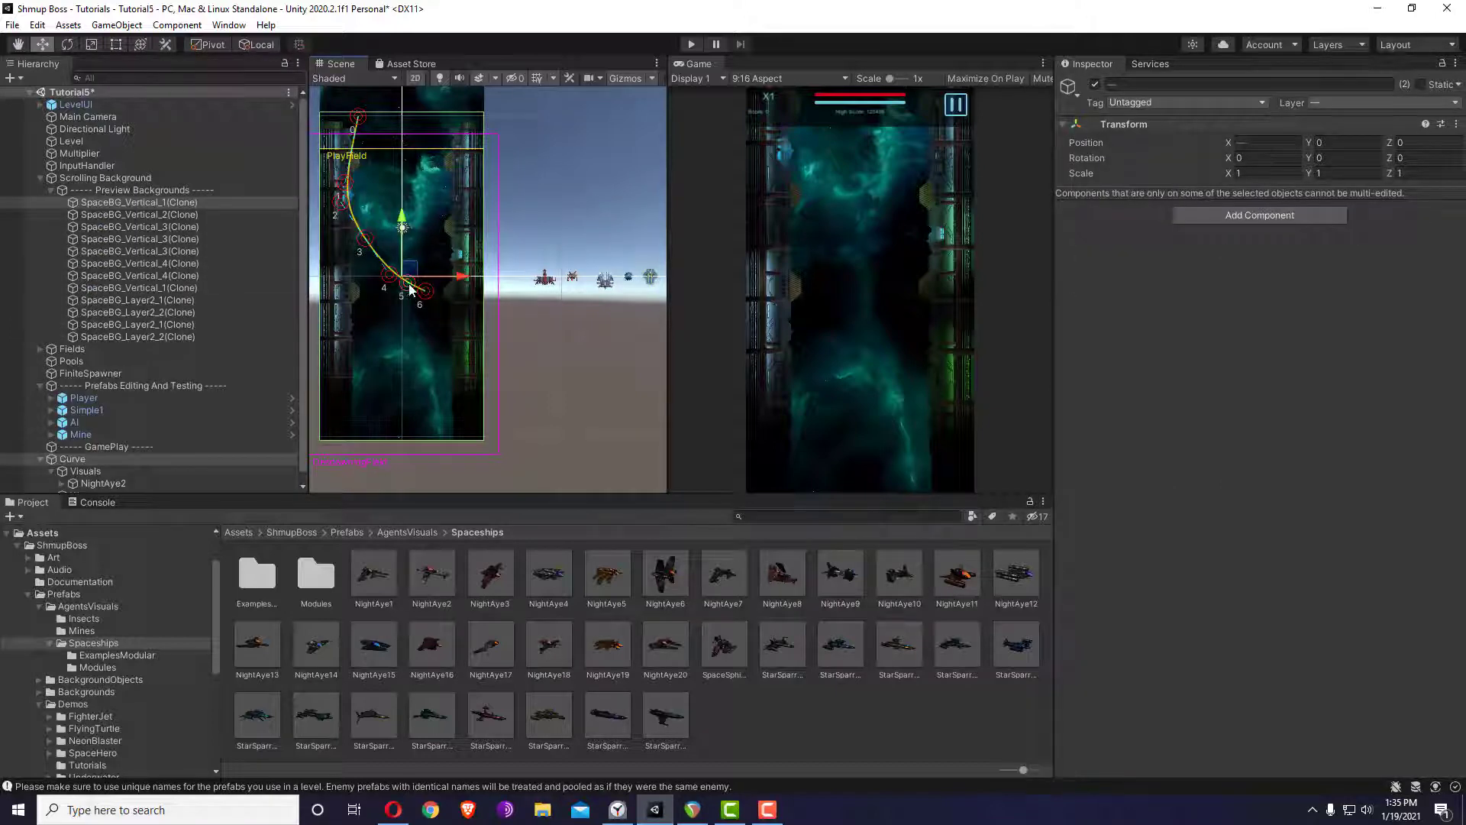
{"action": "left_click_drag", "start_coordinate": [411, 288], "coordinate": [429, 333]}
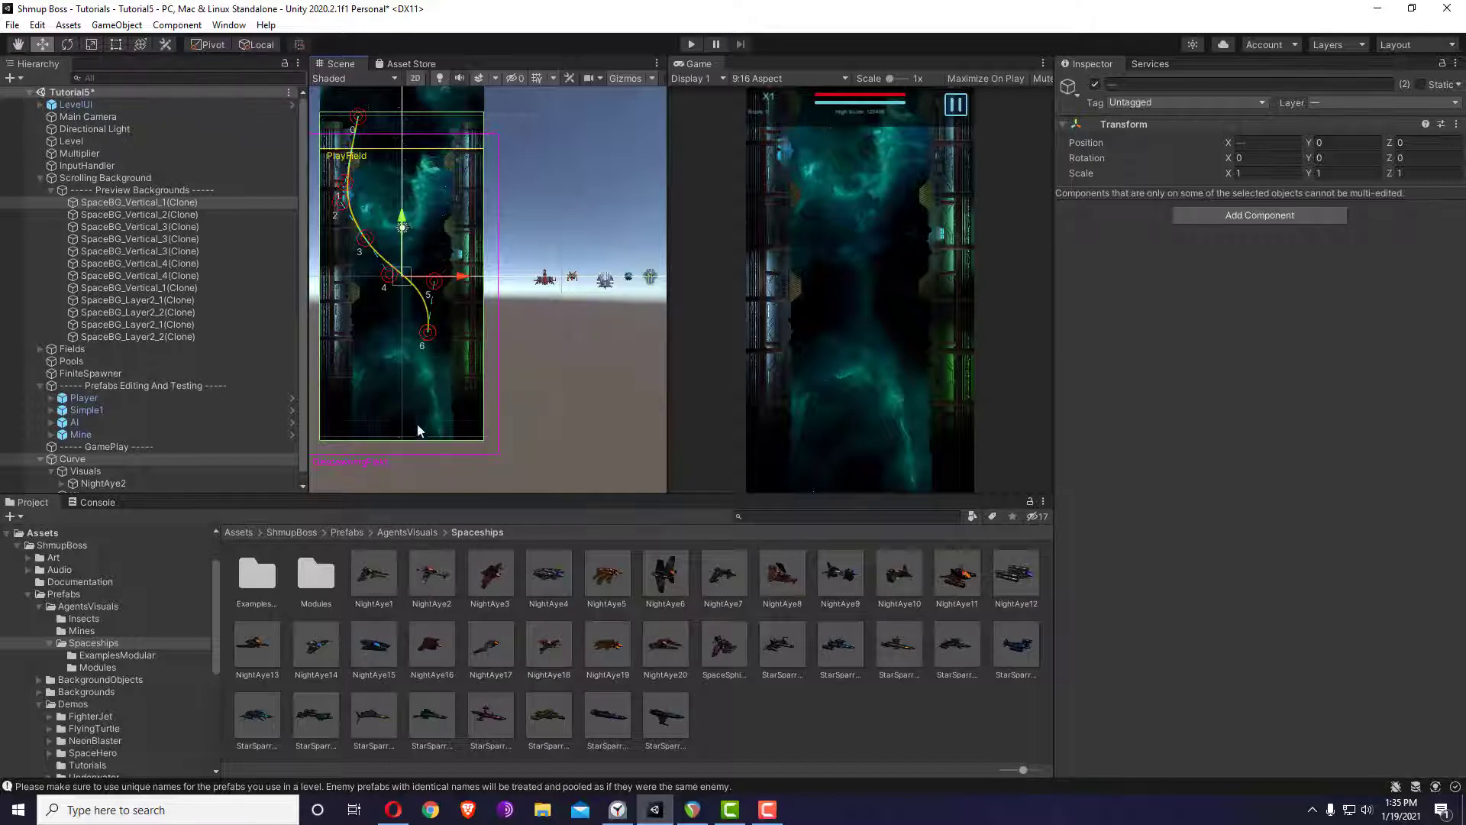
{"action": "left_click", "coordinate": [375, 471]}
{"action": "left_click", "coordinate": [41, 177]}
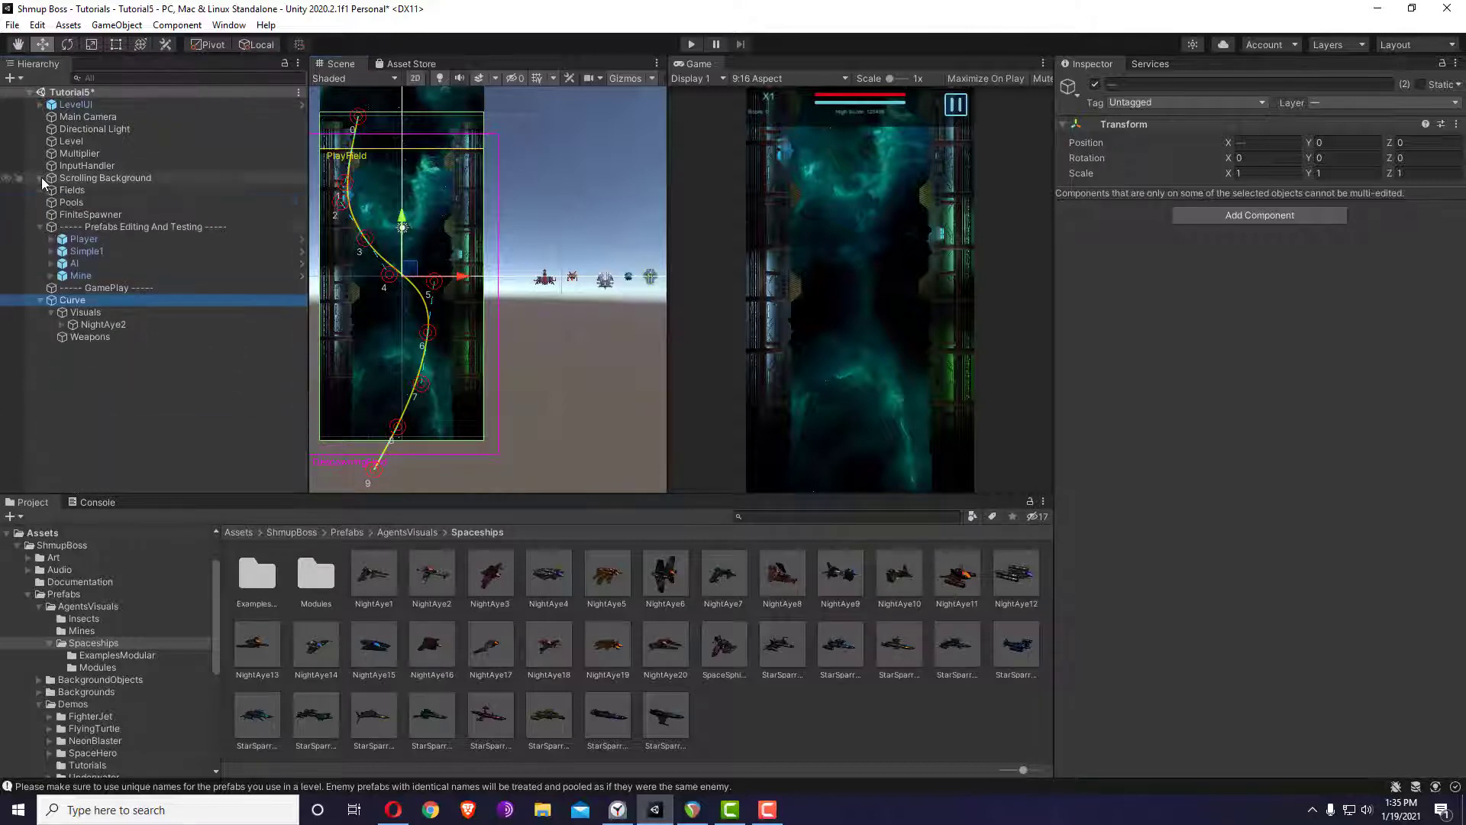
- On Curve's Curve Mover, set Speed to 5 and enable Is Following Direction
{"action": "left_click", "coordinate": [79, 301]}
{"action": "scroll", "coordinate": [1298, 535], "scroll_direction": "down", "scroll_amount": 15}
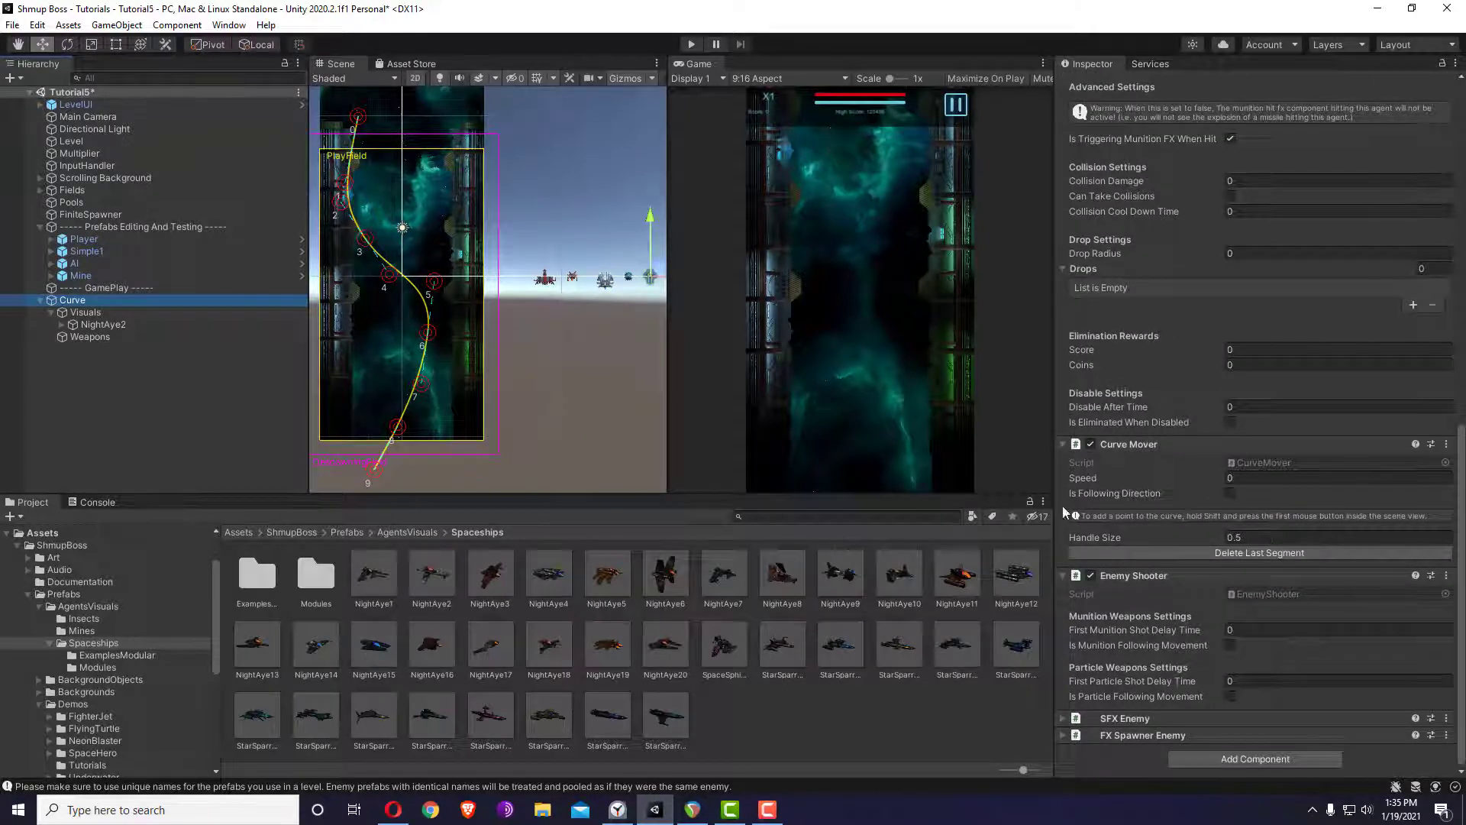
{"action": "left_click", "coordinate": [1254, 555]}
{"action": "key", "text": "ctrl+z"}
{"action": "left_click", "coordinate": [1292, 479]}
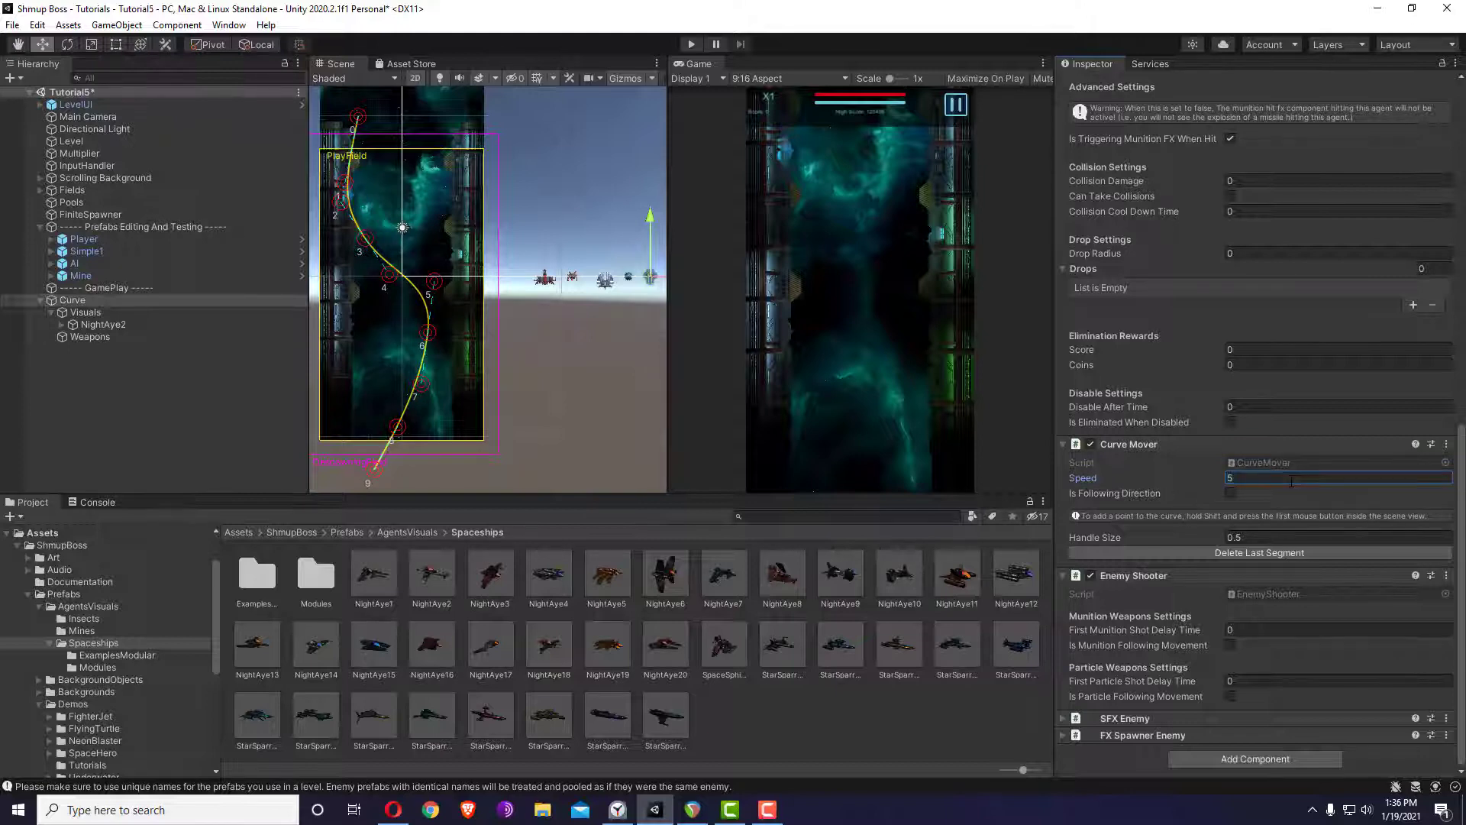
{"action": "left_click", "coordinate": [1231, 494]}
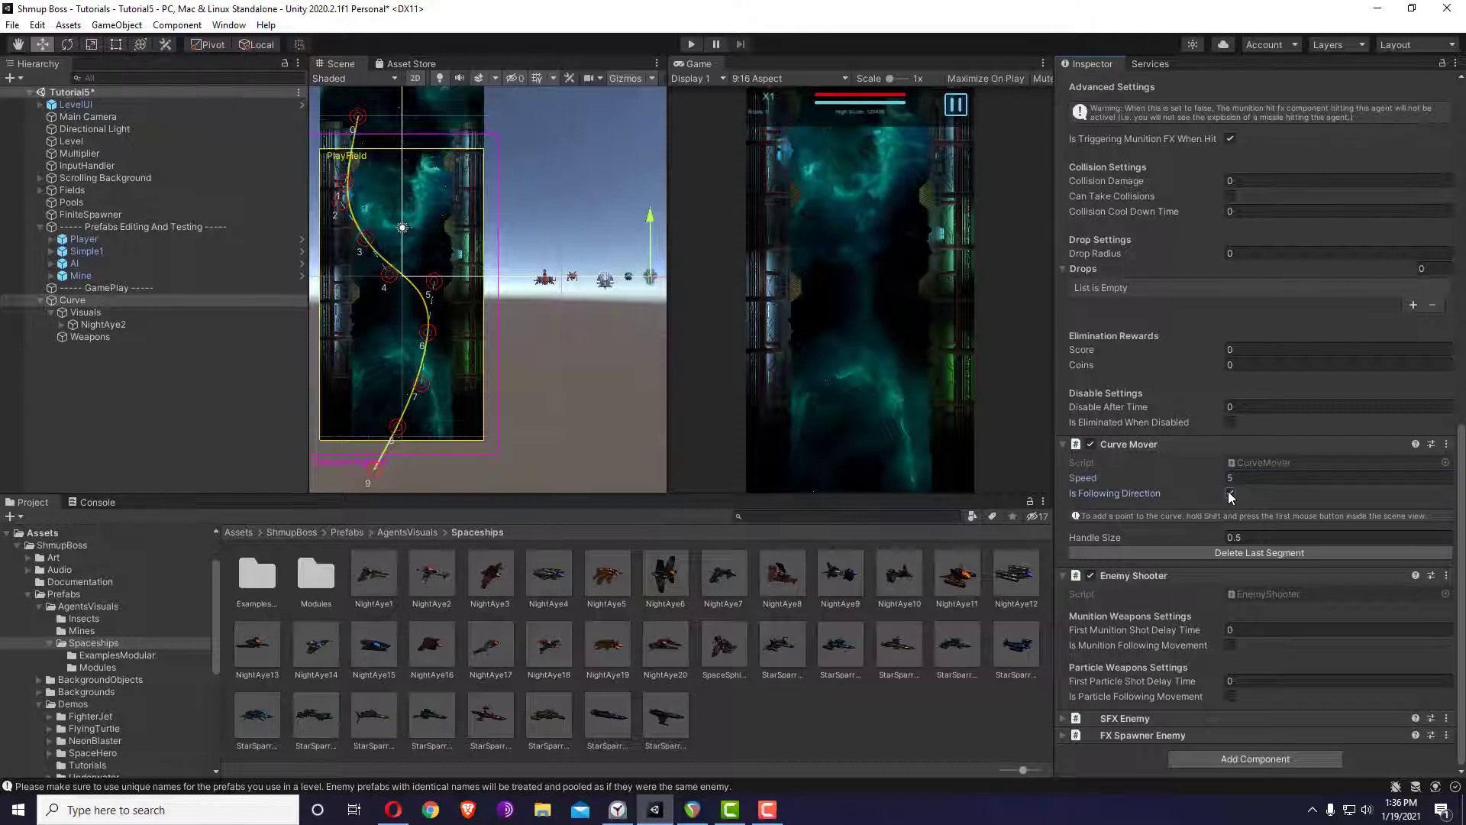
{"action": "left_click", "coordinate": [41, 301]}
{"action": "scroll", "coordinate": [116, 679], "scroll_direction": "down", "scroll_amount": 5}
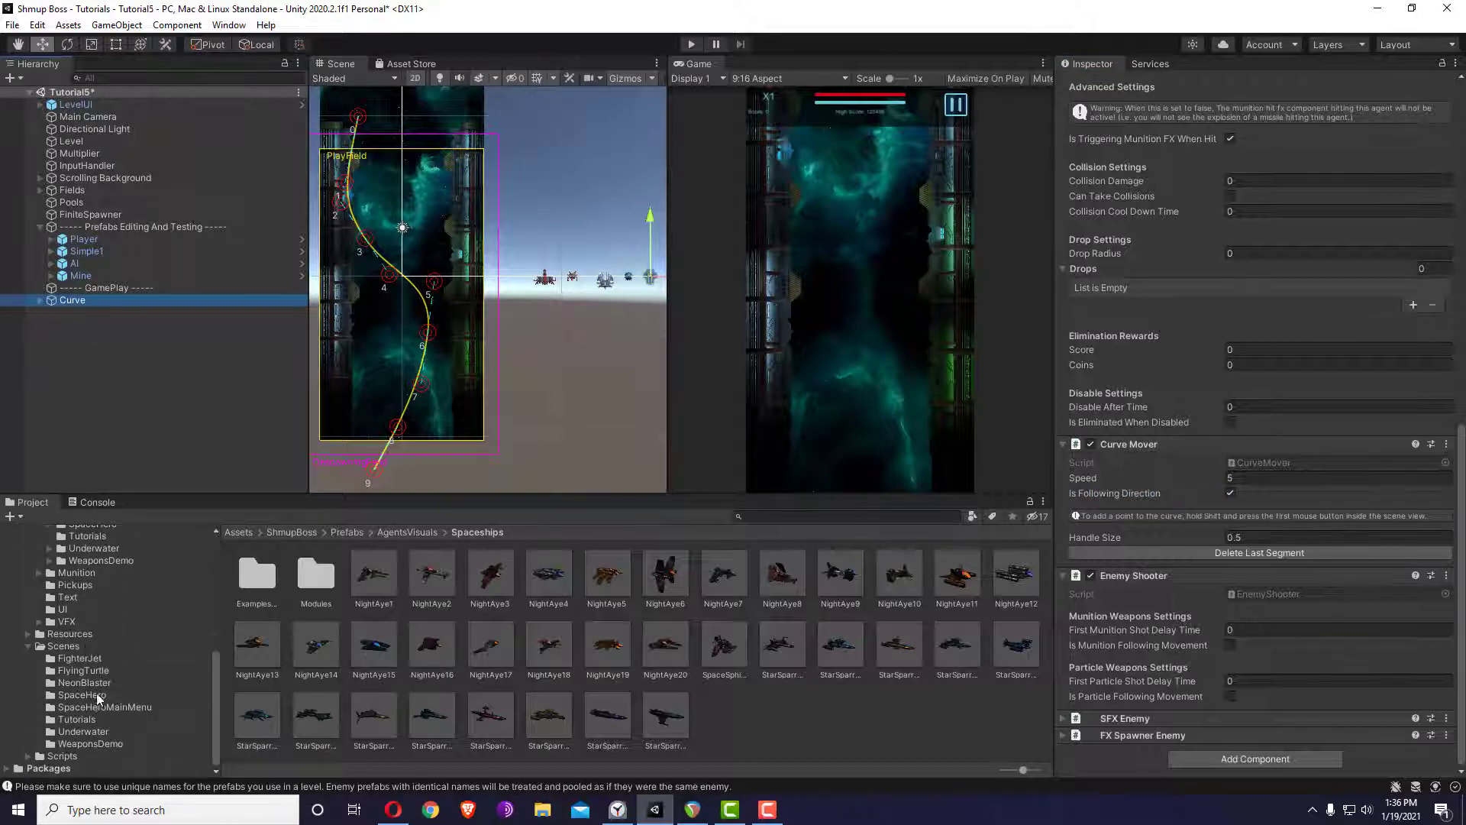
- Save Curve as a prefab in Tutorials and place it under Prefabs Editing And Testing
{"action": "scroll", "coordinate": [99, 695], "scroll_direction": "up", "scroll_amount": 2}
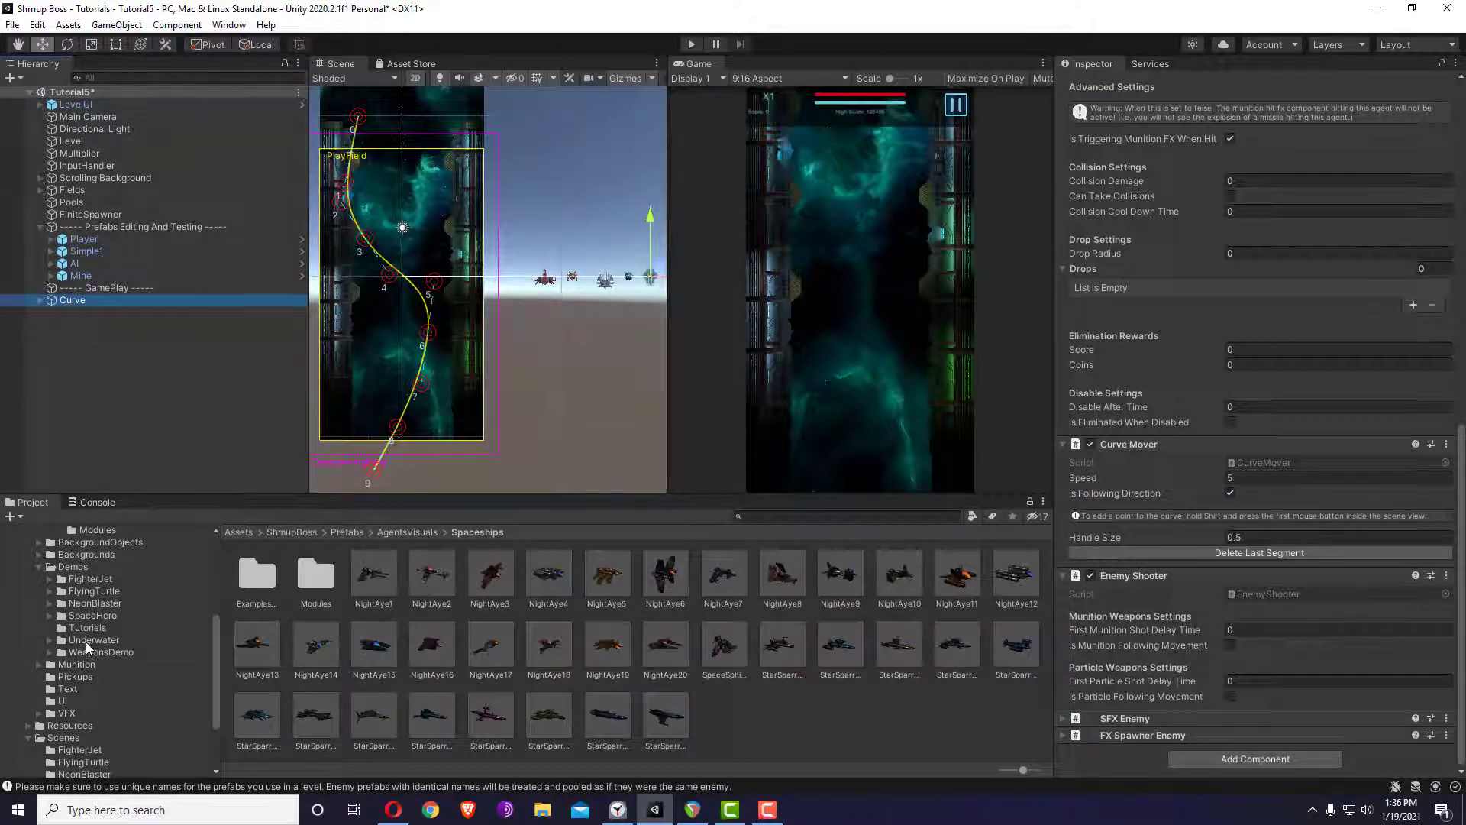
{"action": "left_click", "coordinate": [87, 628]}
{"action": "left_click_drag", "start_coordinate": [65, 300], "coordinate": [480, 667]}
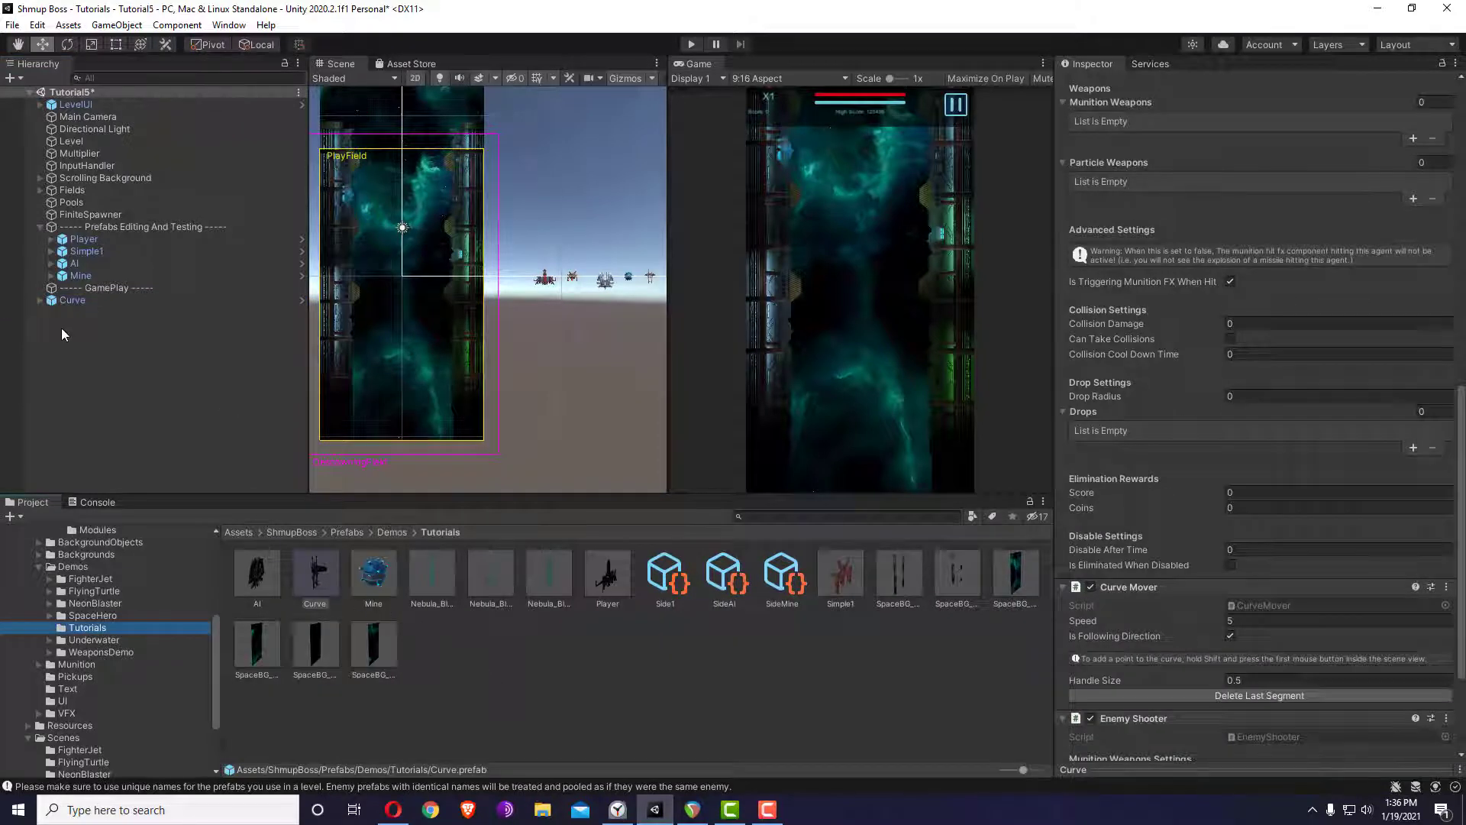
{"action": "left_click_drag", "start_coordinate": [72, 301], "coordinate": [103, 224]}
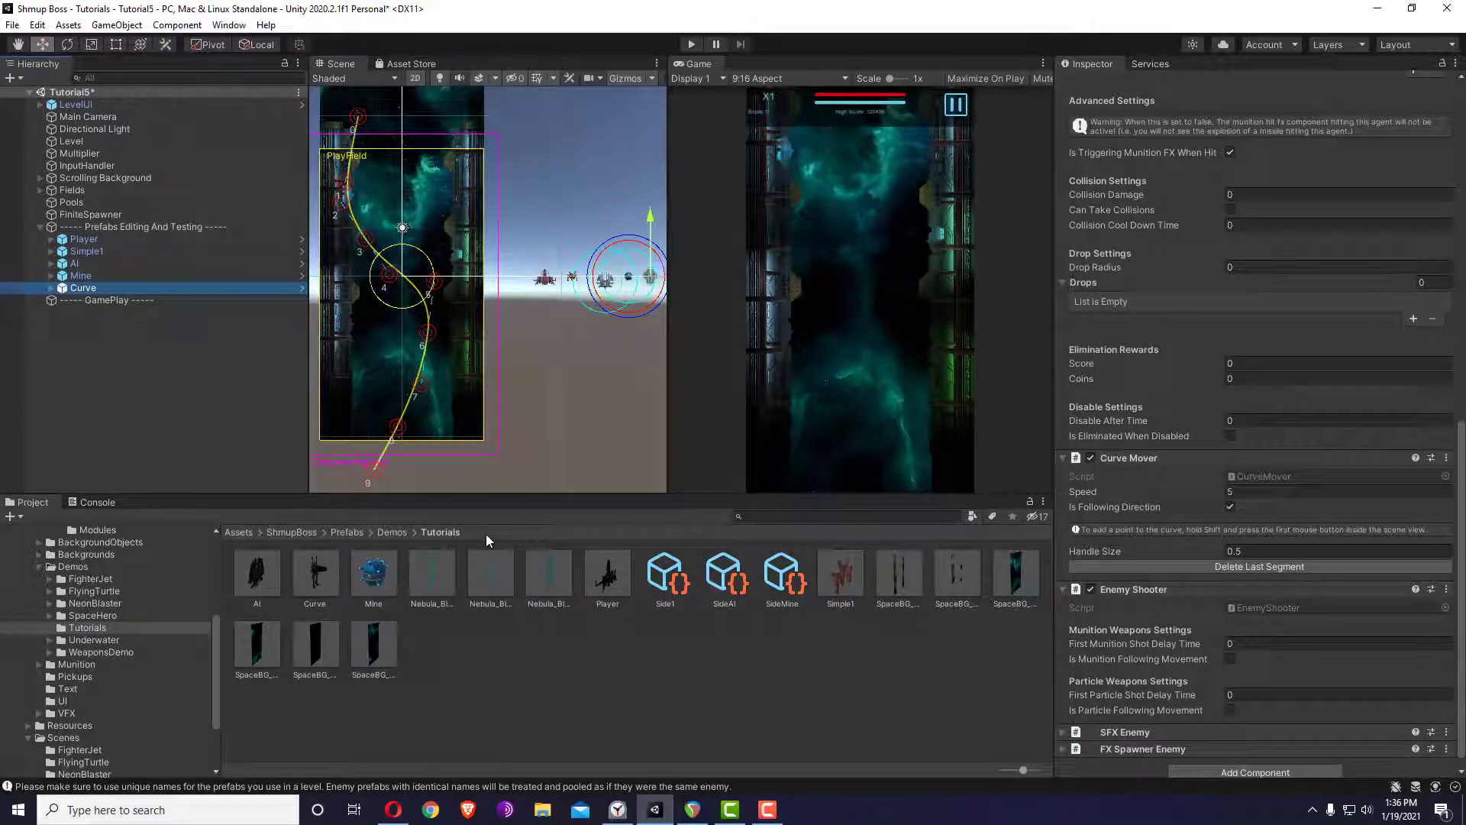
- Review the FiniteSpawner's waves and Side1 wave settings against the diagram's Curve Waves box
{"action": "left_click", "coordinate": [661, 681]}
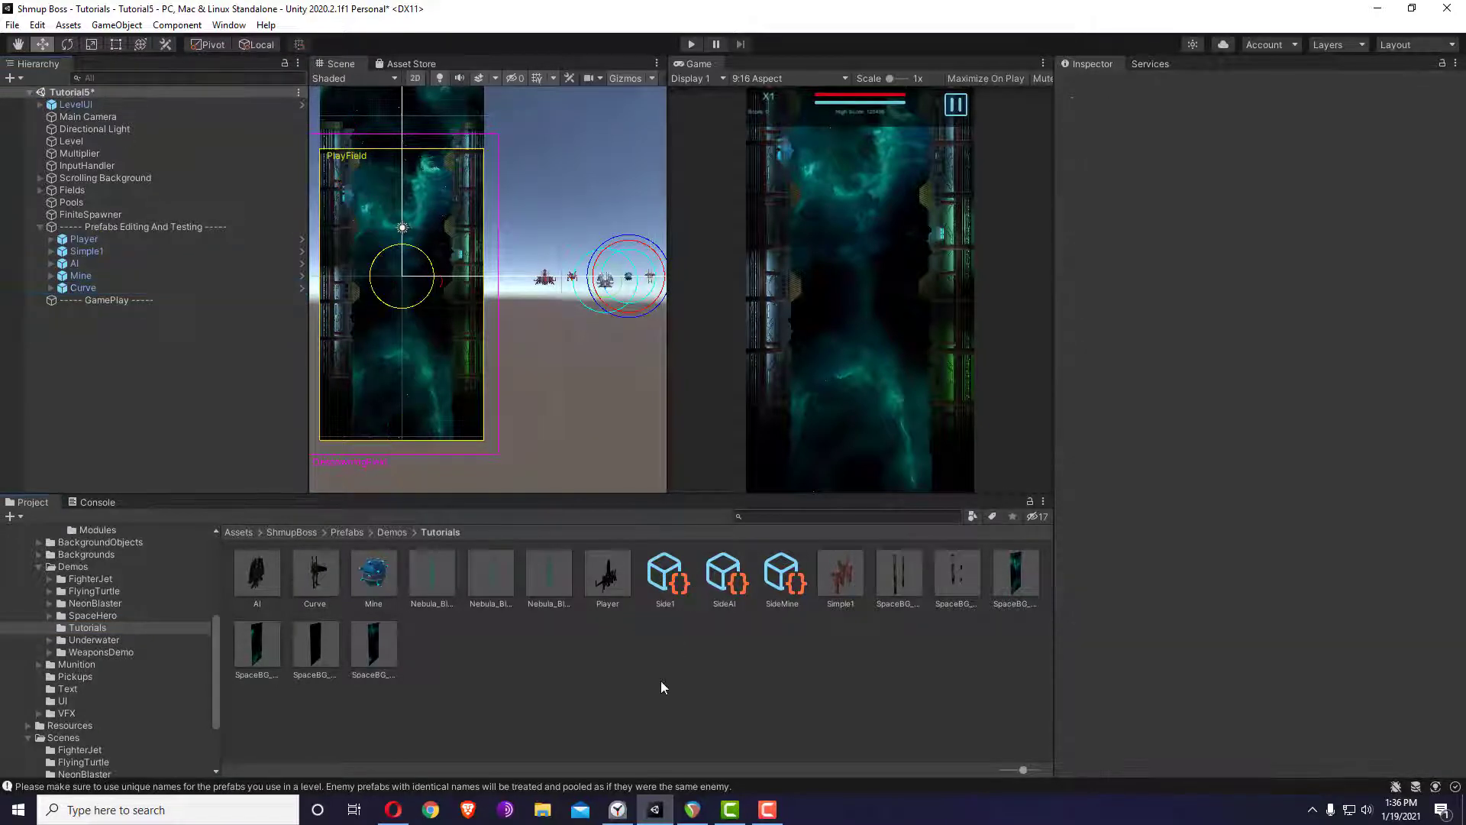
{"action": "left_click", "coordinate": [90, 215]}
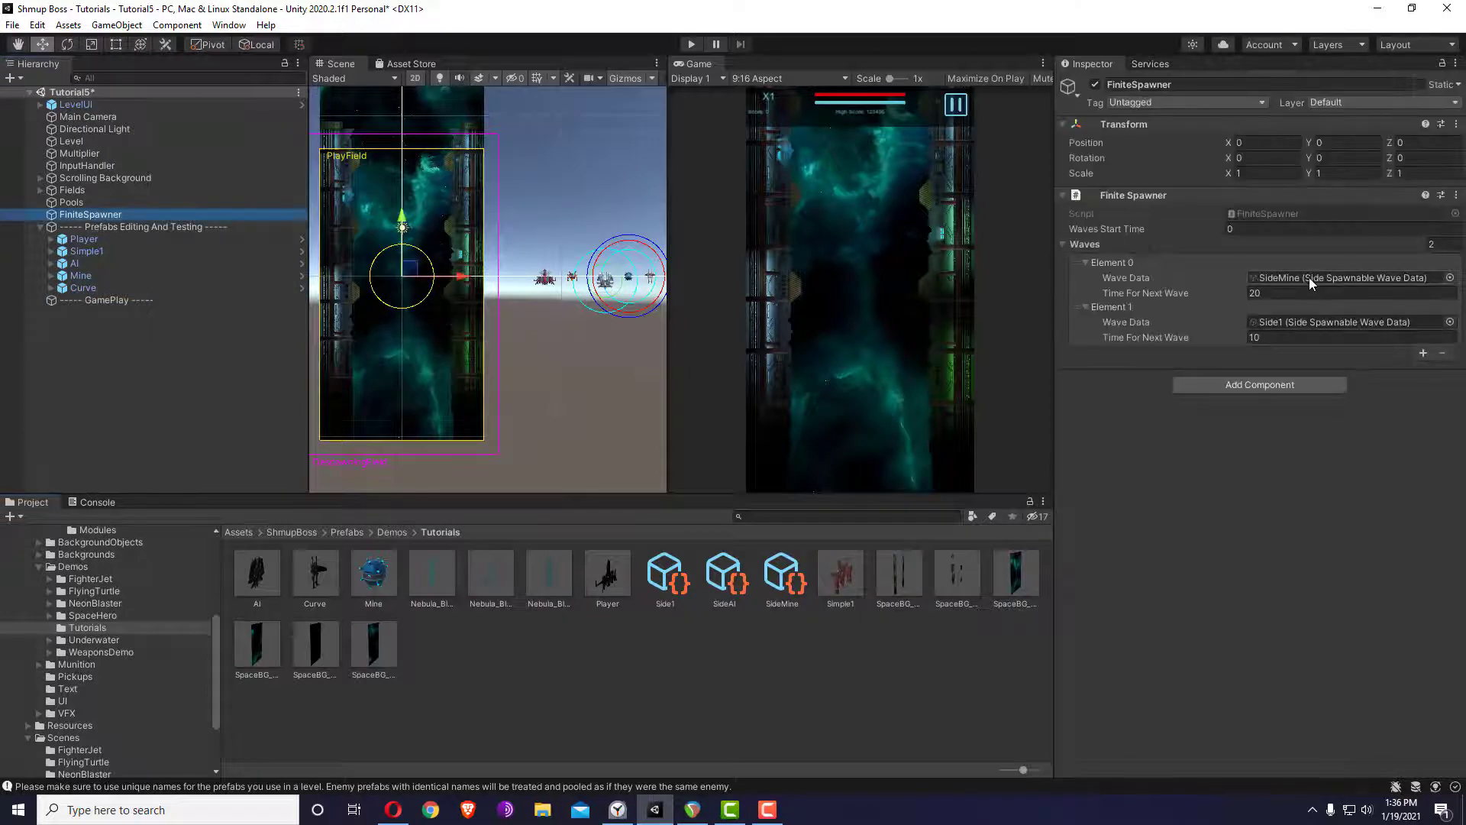
{"action": "left_click", "coordinate": [666, 585]}
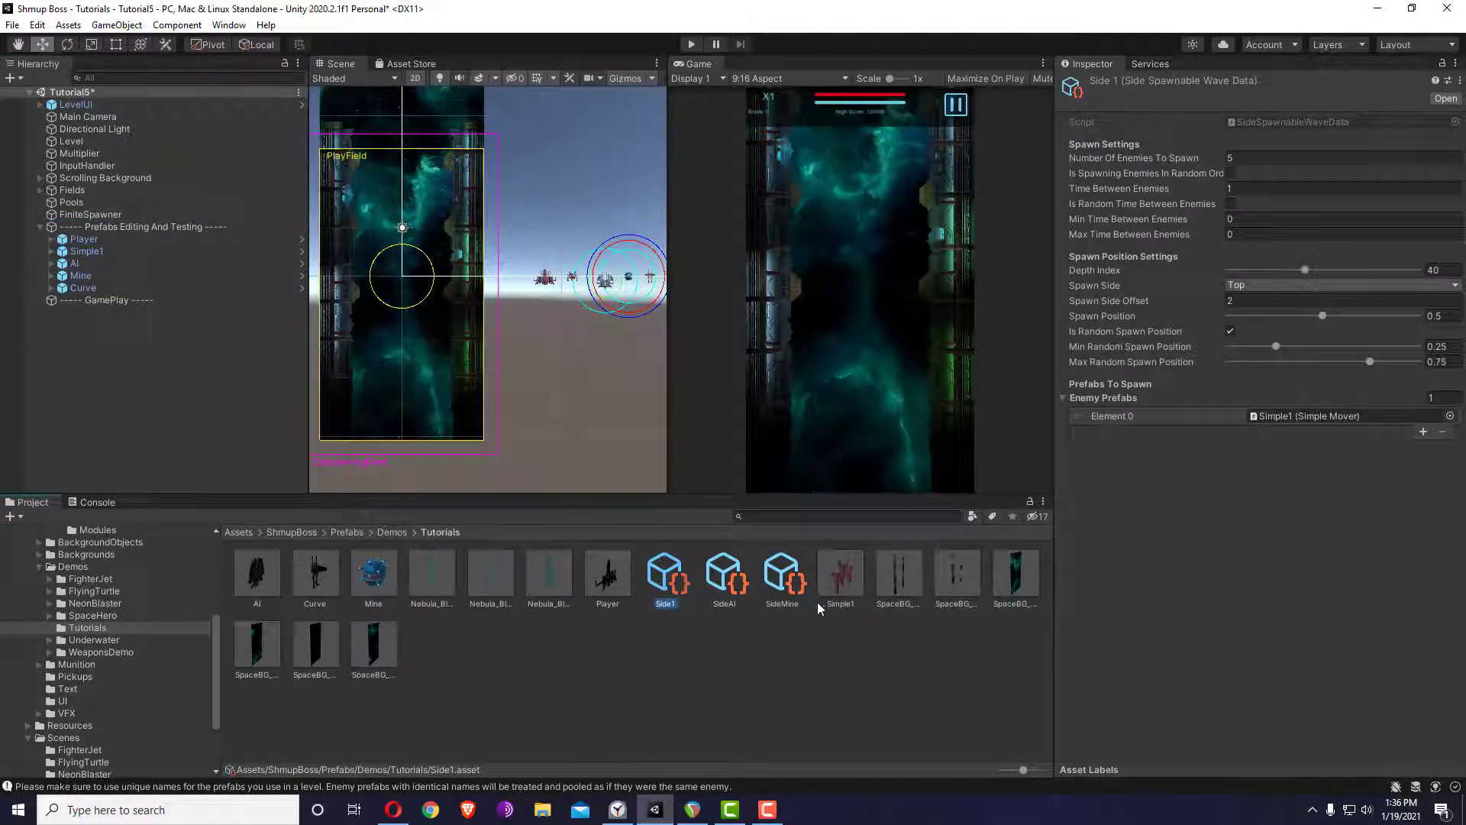
{"action": "left_click", "coordinate": [393, 809]}
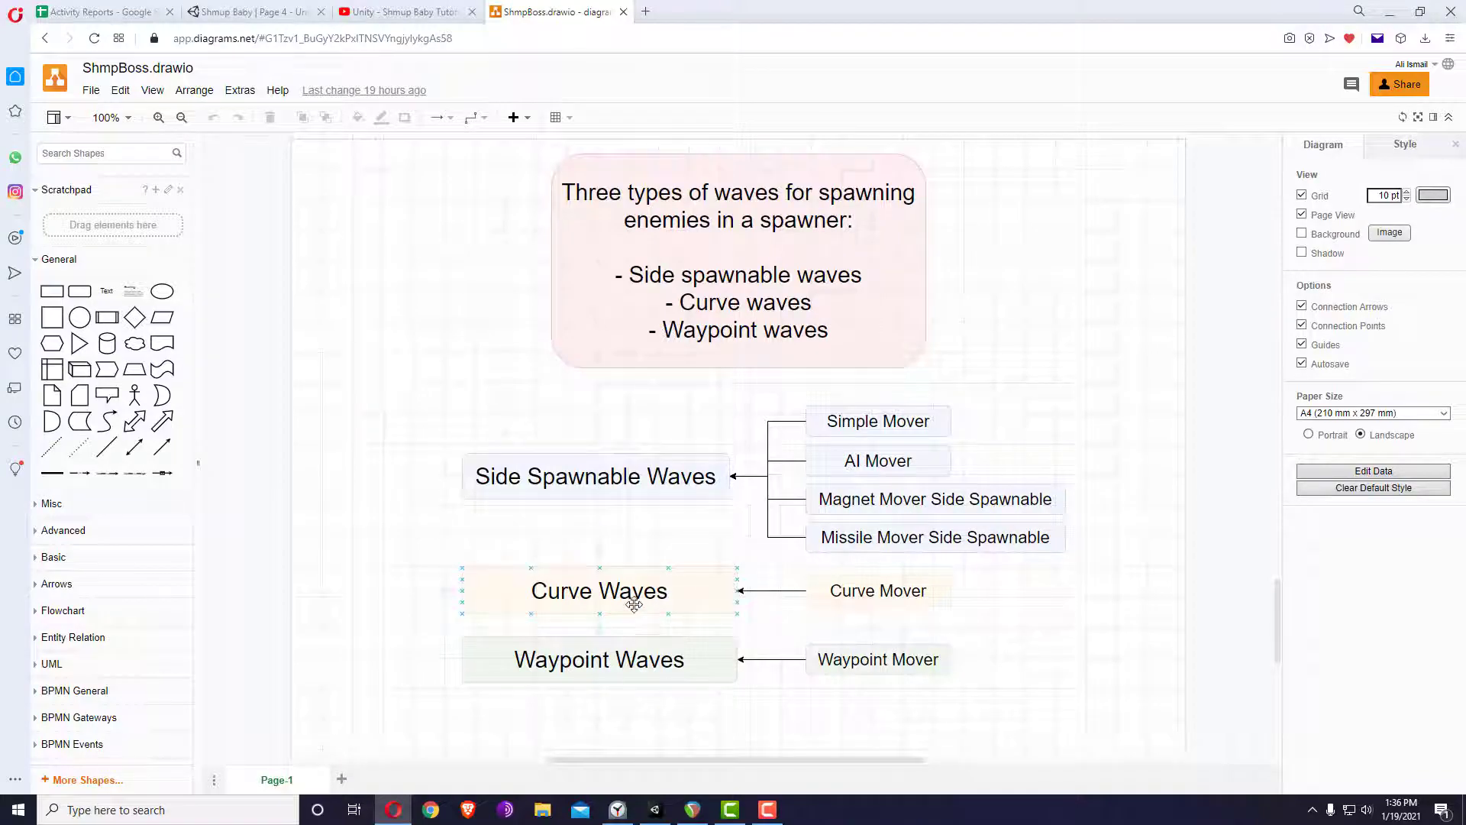
{"action": "left_click", "coordinate": [682, 572]}
{"action": "key", "text": "alt+Tab"}
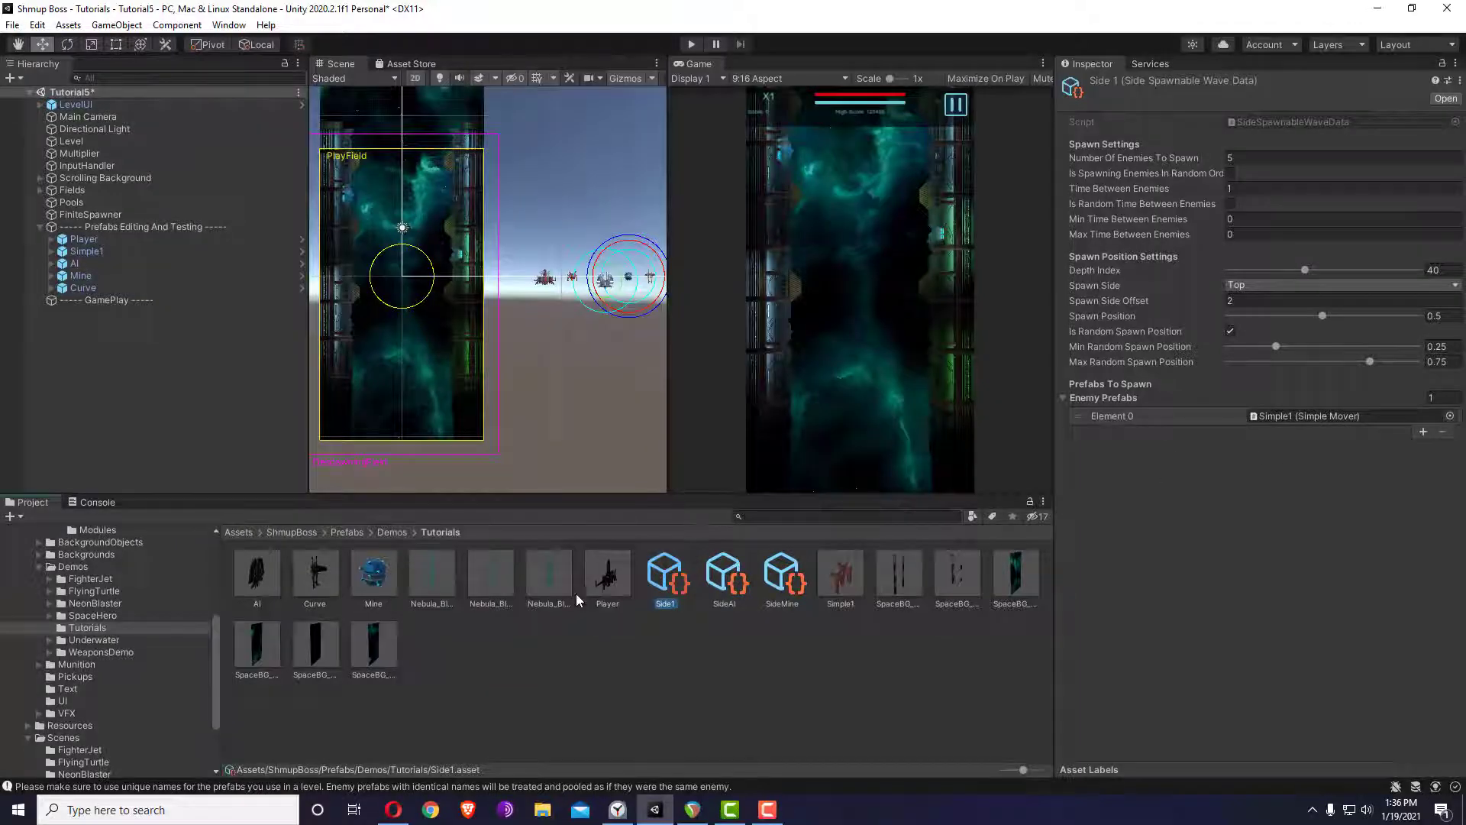
- Create a Curve Wave asset named Curve1 in the Tutorials folder
{"action": "right_click", "coordinate": [772, 660]}
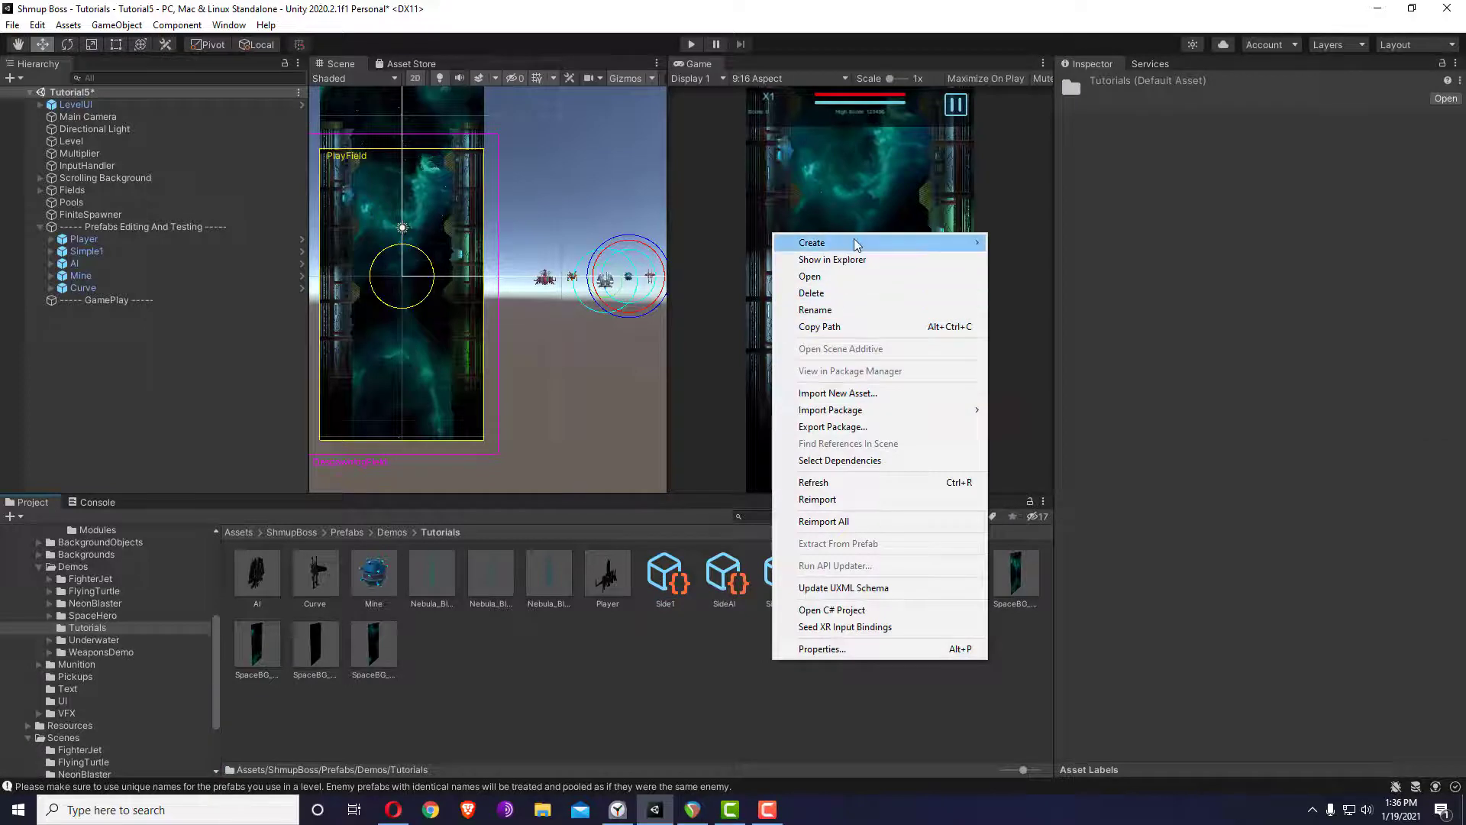
{"action": "mouse_move", "coordinate": [854, 245]}
{"action": "mouse_move", "coordinate": [1060, 187]}
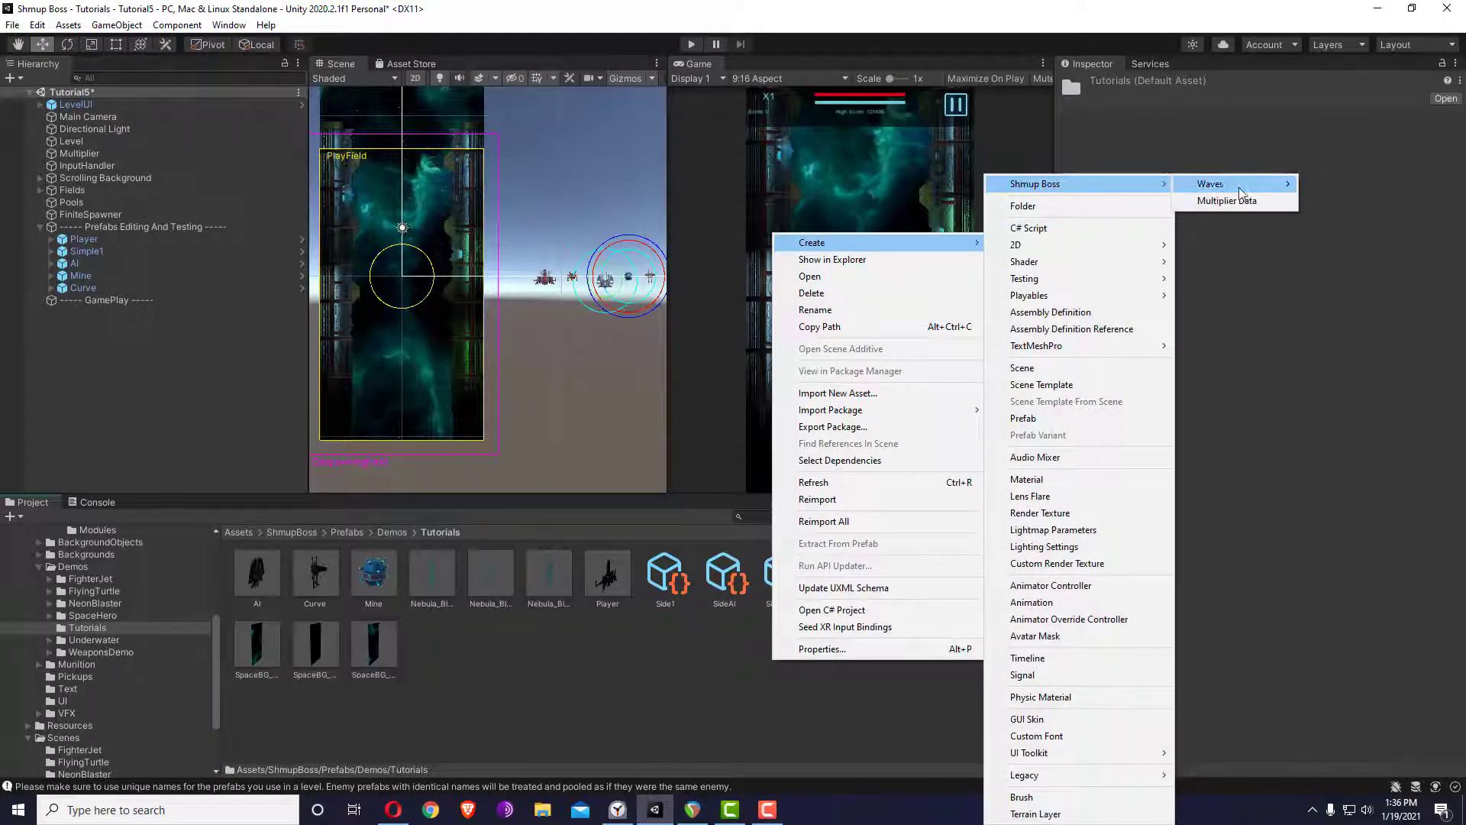
{"action": "mouse_move", "coordinate": [1239, 189]}
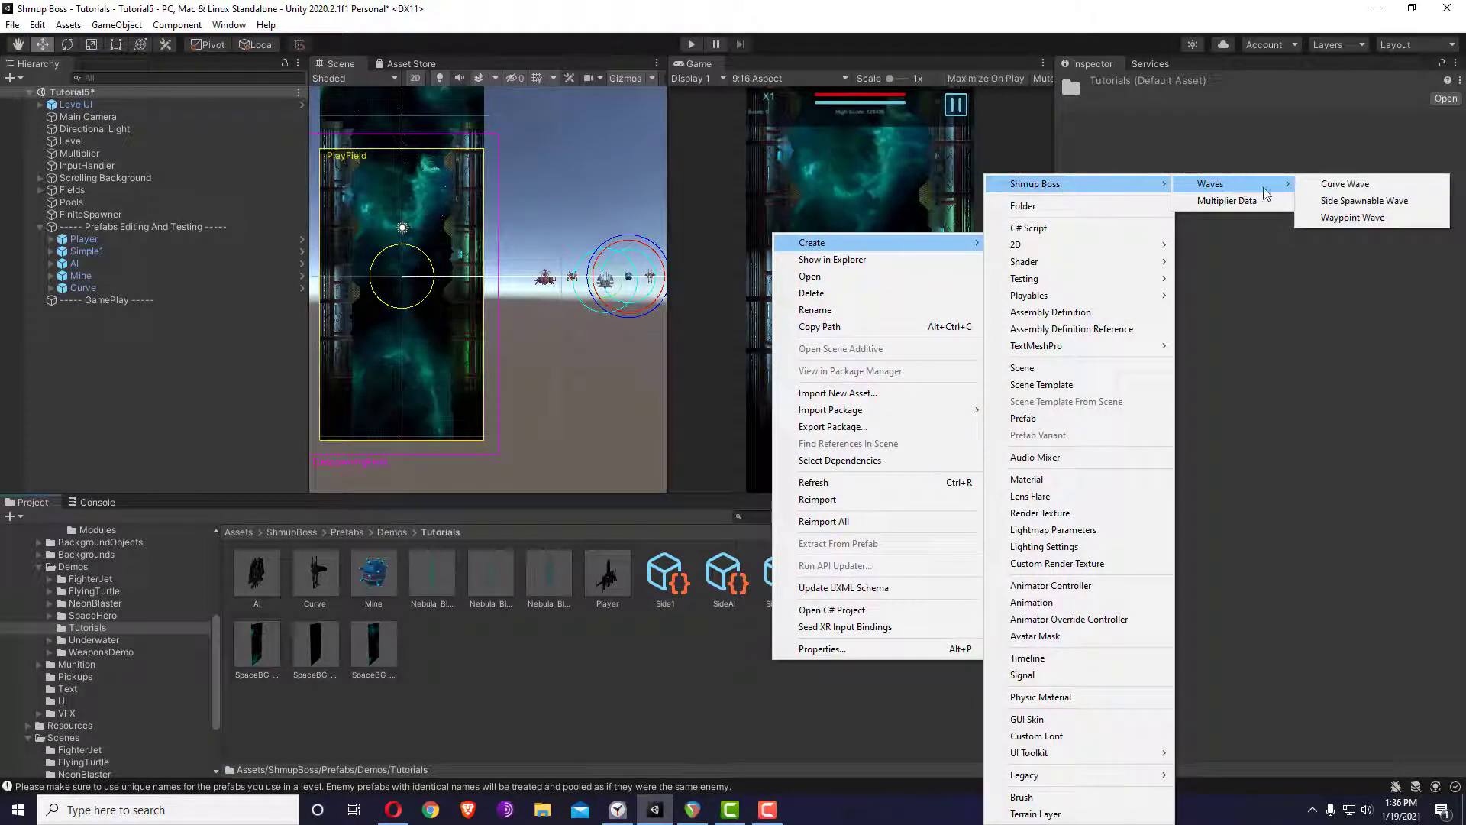
{"action": "left_click", "coordinate": [1340, 186]}
{"action": "type", "text": "C"}
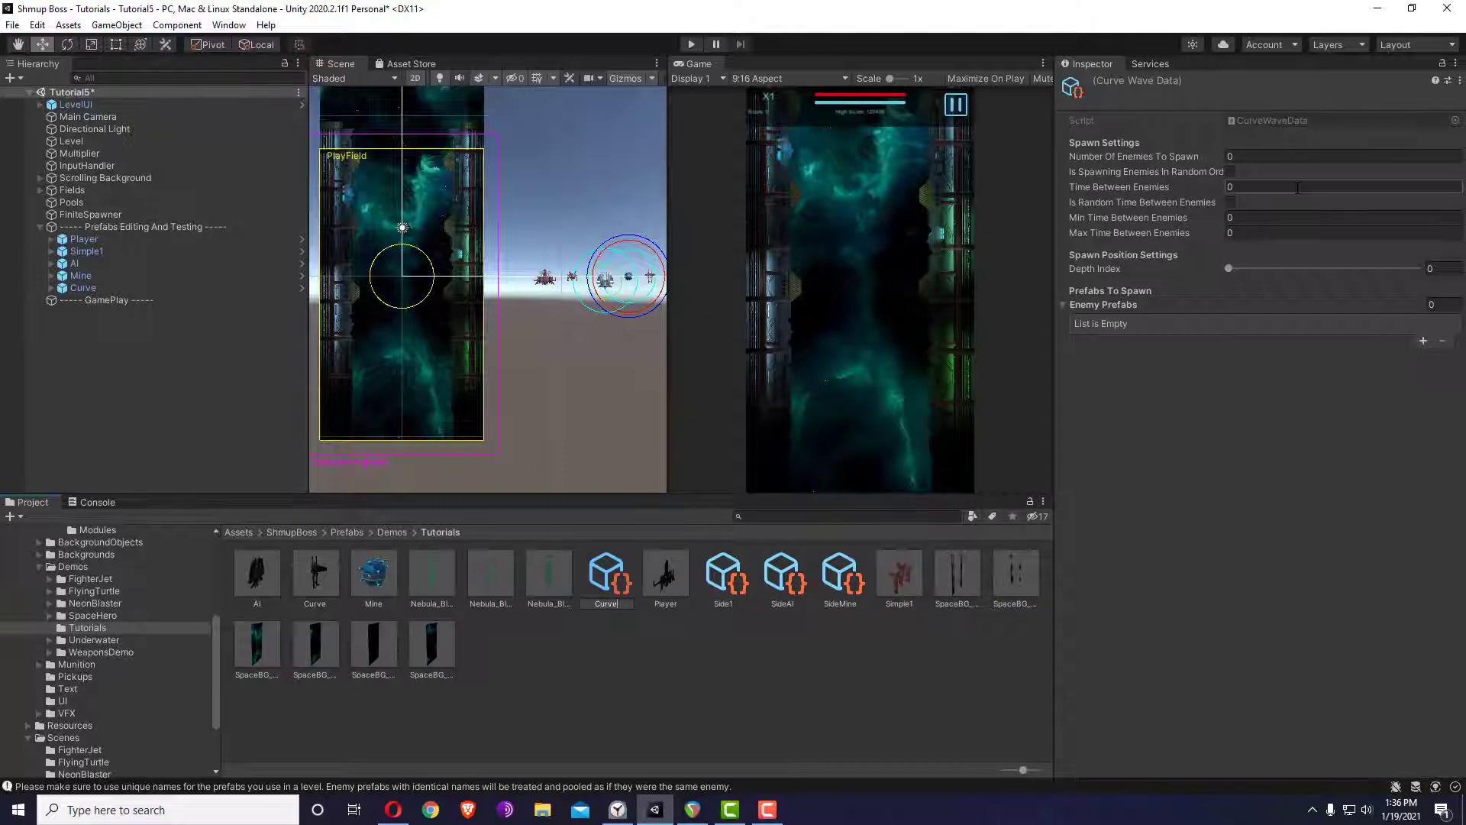
{"action": "type", "text": "urve"}
{"action": "key", "text": "Return"}
- Rename the Curve enemy to Curve1 and add it to the Curve1 wave's Enemy Prefabs
{"action": "key", "text": "Left"}
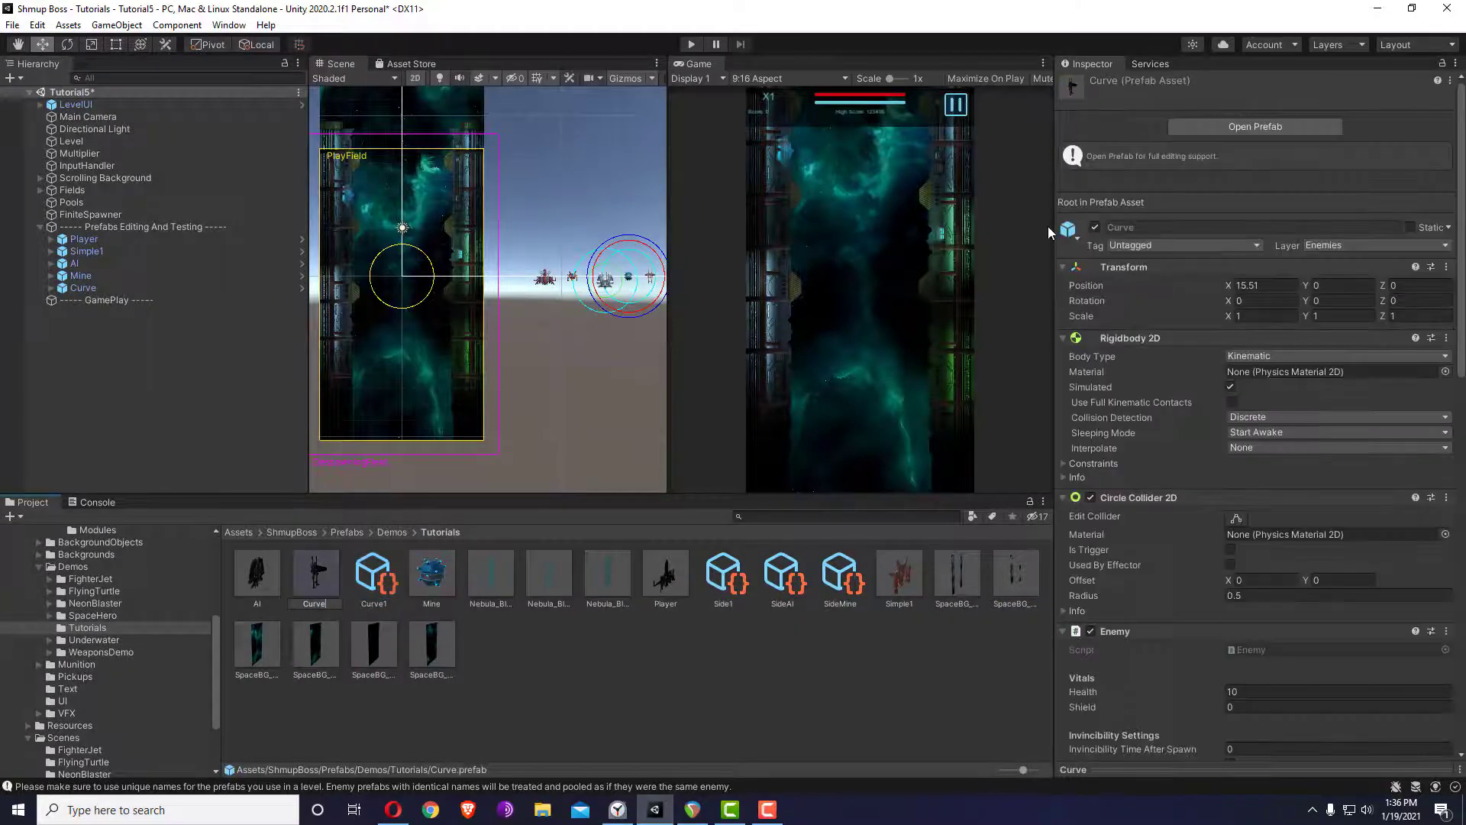
{"action": "left_click", "coordinate": [181, 289]}
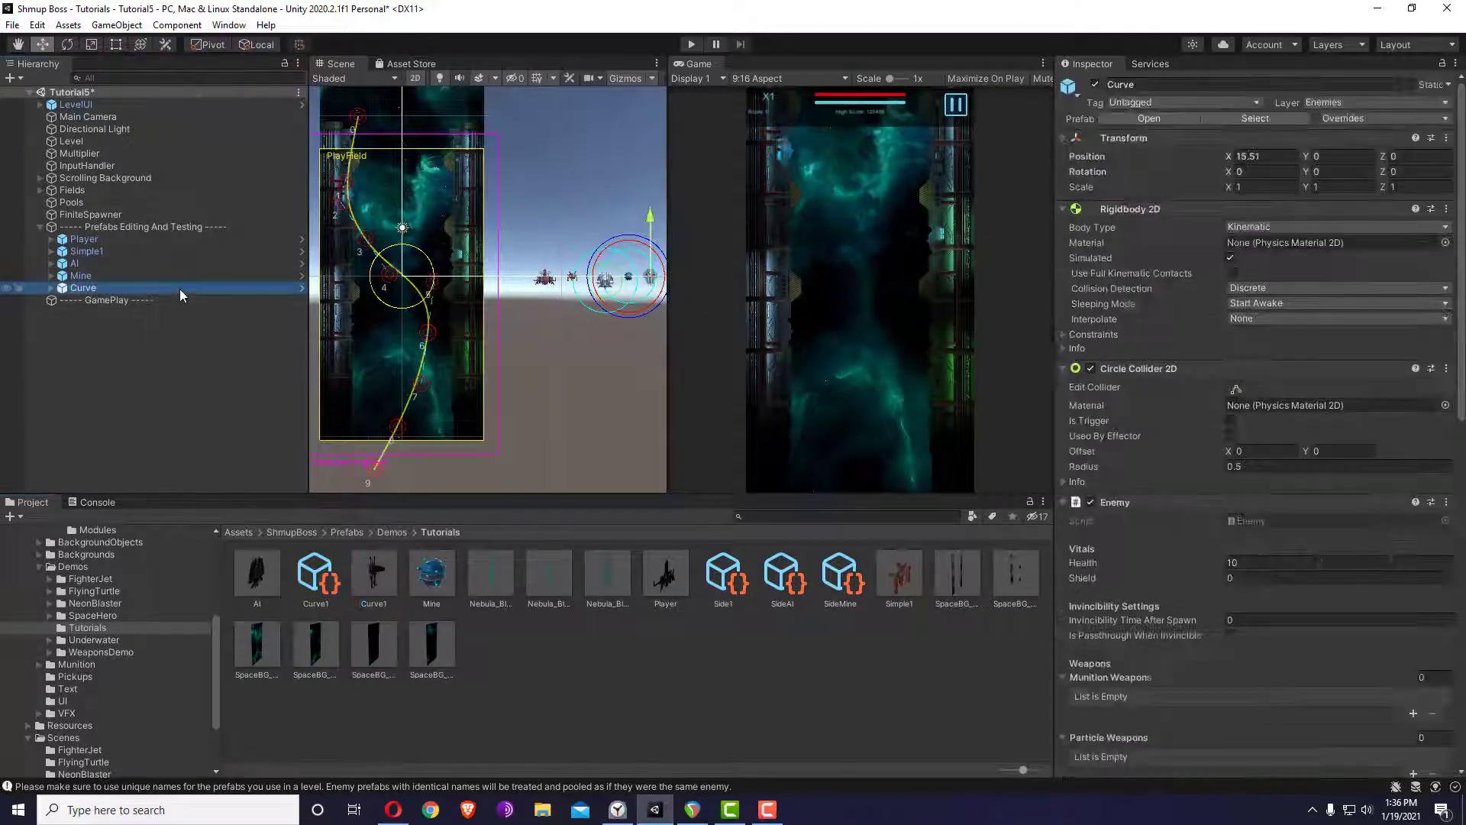
{"action": "key", "text": "F2"}
{"action": "type", "text": "Curve1"}
{"action": "key", "text": "Return"}
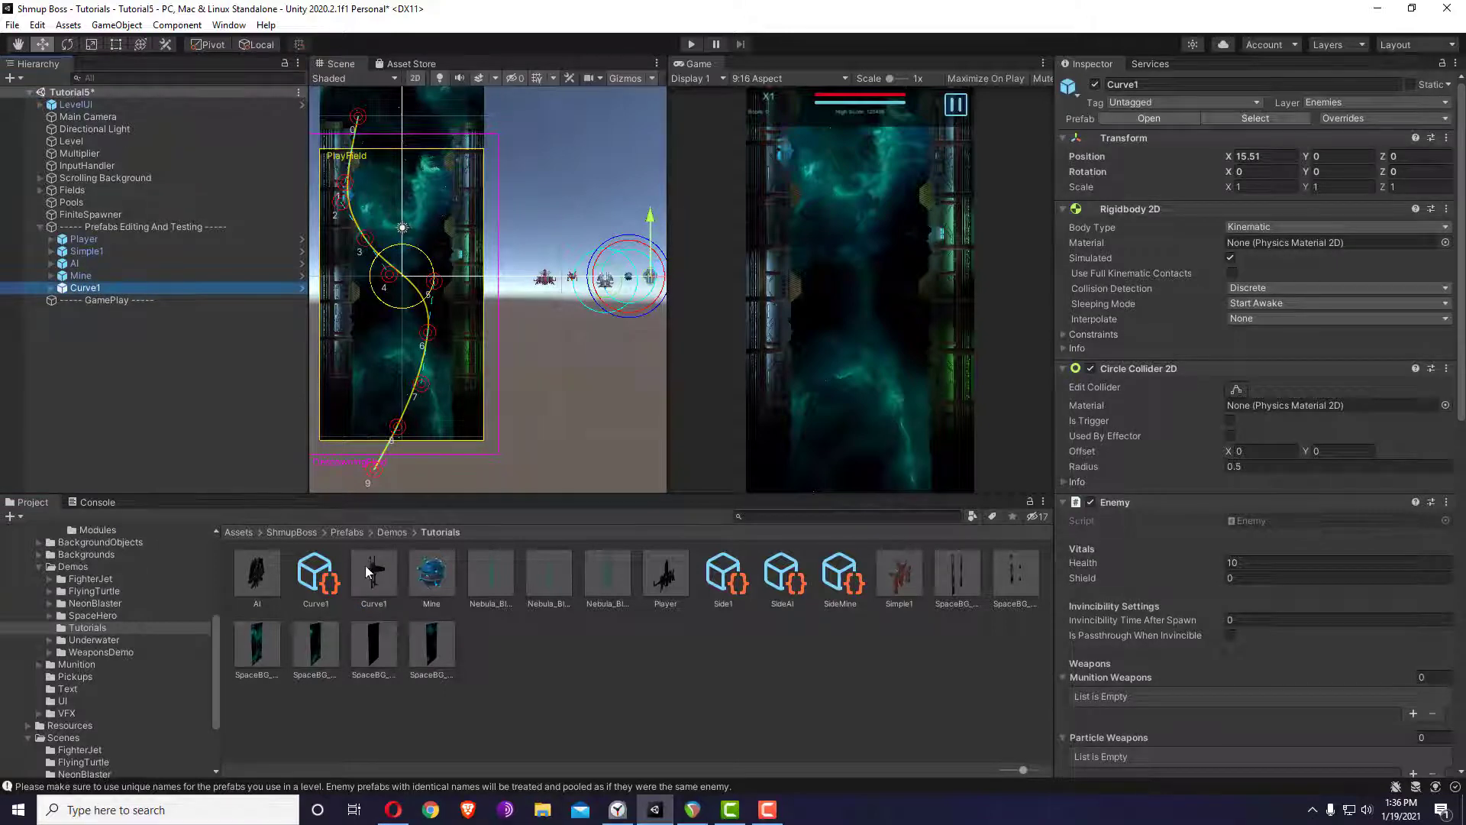
{"action": "left_click", "coordinate": [315, 577]}
{"action": "left_click_drag", "start_coordinate": [371, 583], "coordinate": [1108, 304]}
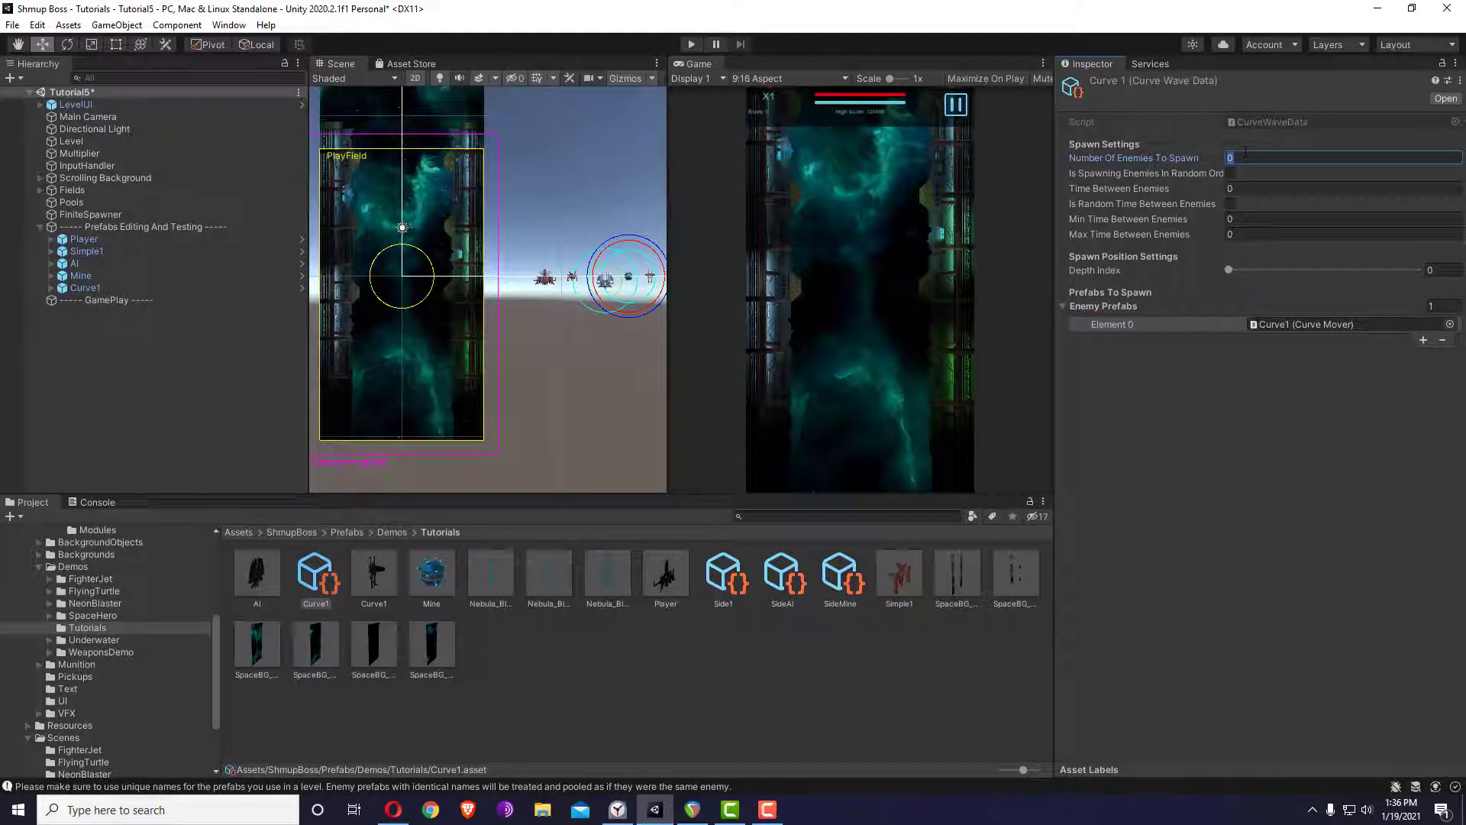
- Set the Curve1 wave to 4 enemies, 0.5 s apart, at Depth Index 40
{"action": "left_click", "coordinate": [1256, 189]}
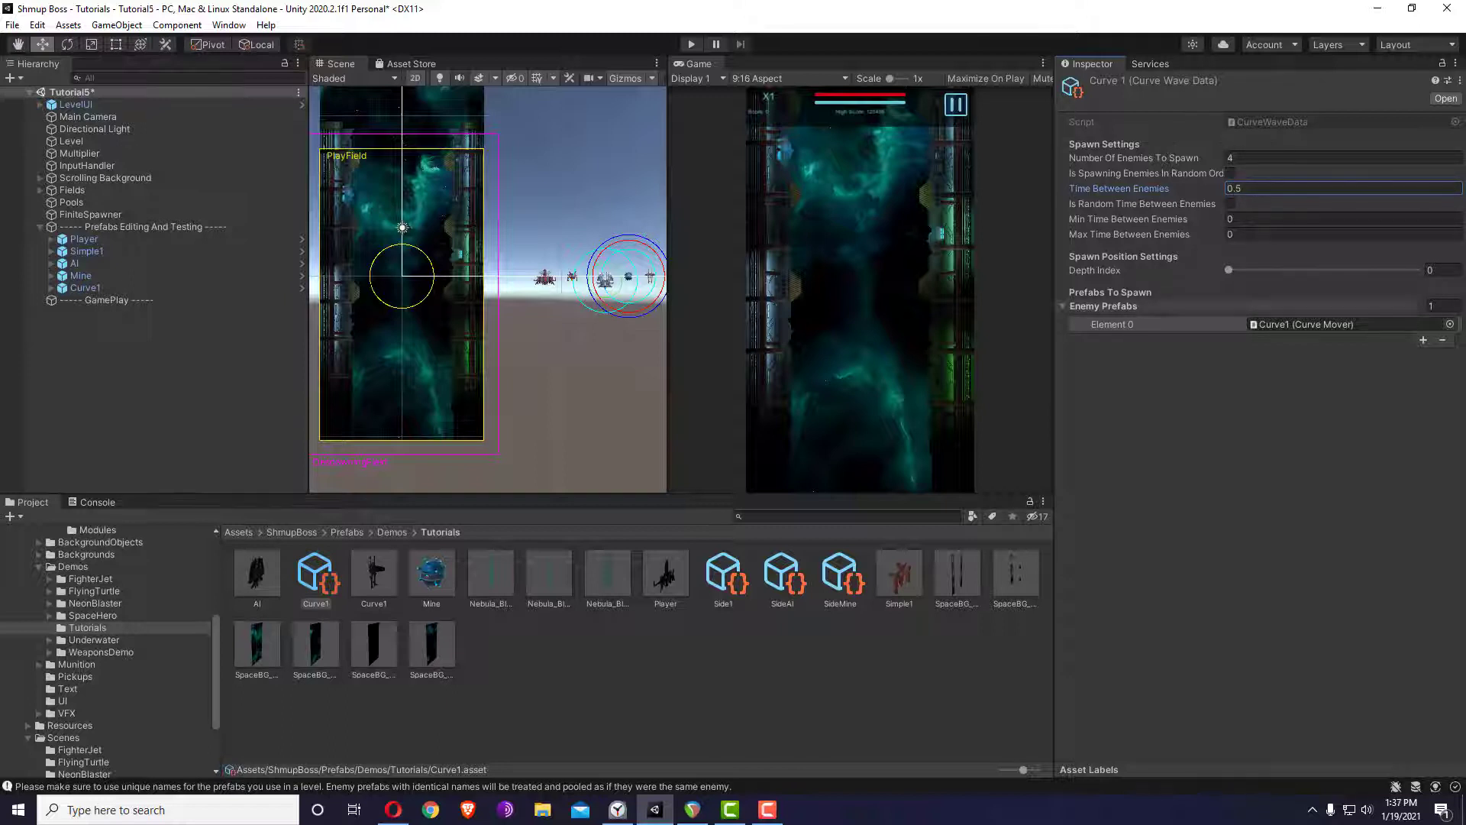
{"action": "left_click", "coordinate": [1446, 269]}
{"action": "type", "text": "40"}
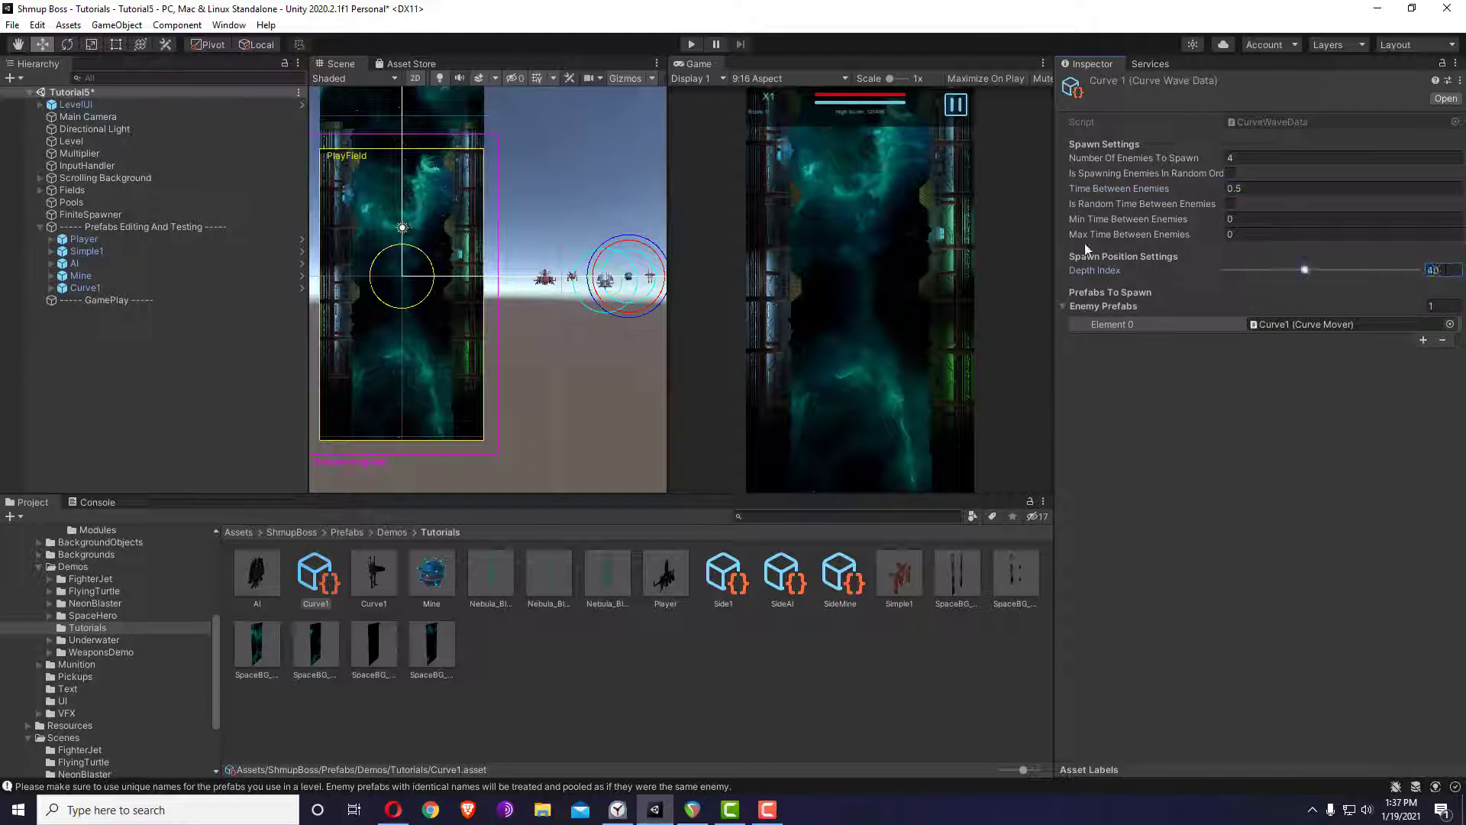
{"action": "left_click", "coordinate": [228, 359]}
- Save the scene as Tutorial6 in ShmupBoss/Scenes/Tutorials and start a play-test
{"action": "left_click", "coordinate": [12, 25]}
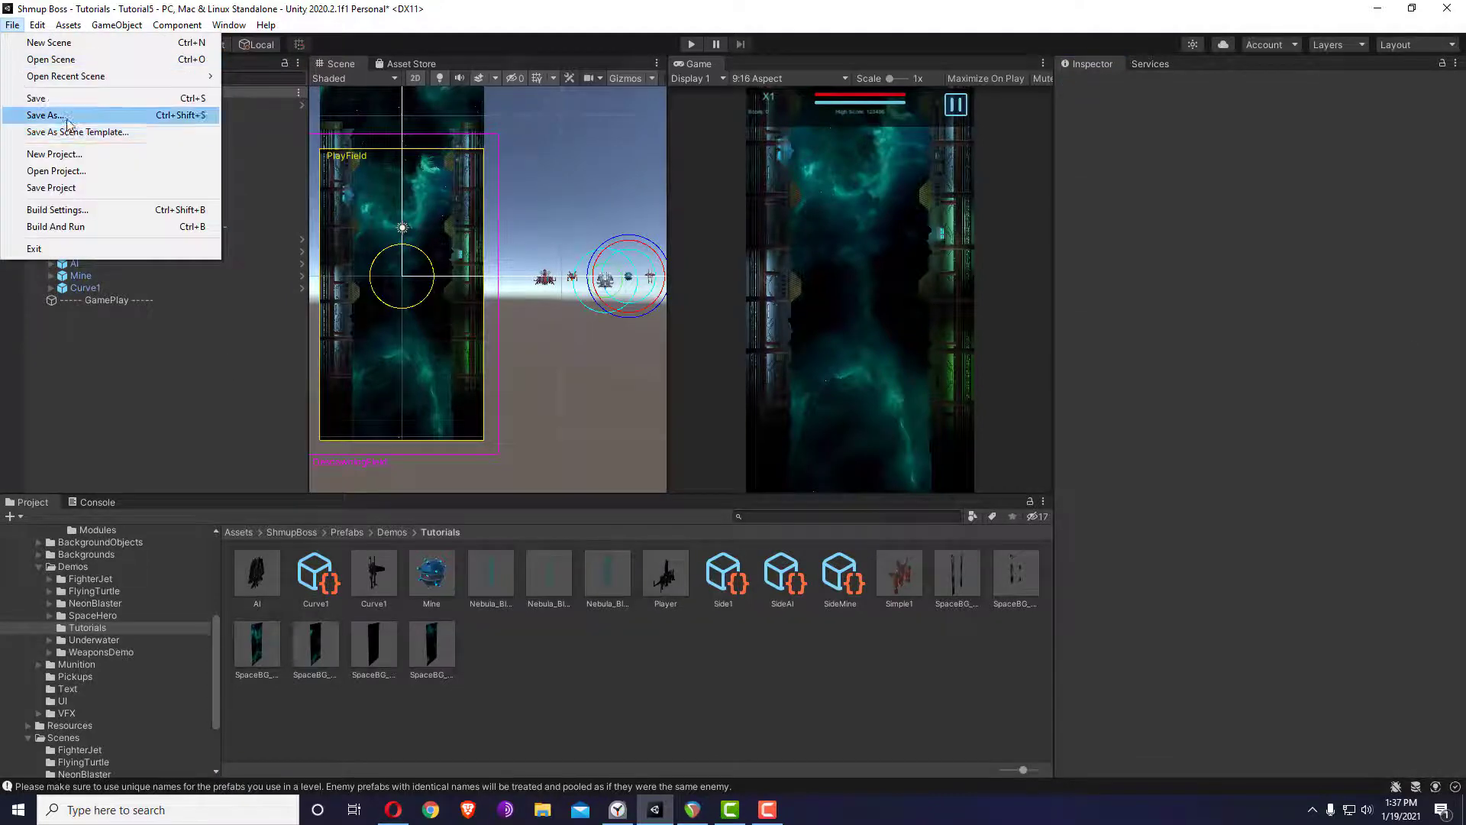
{"action": "left_click", "coordinate": [39, 114]}
{"action": "double_click", "coordinate": [663, 234]}
{"action": "double_click", "coordinate": [671, 328]}
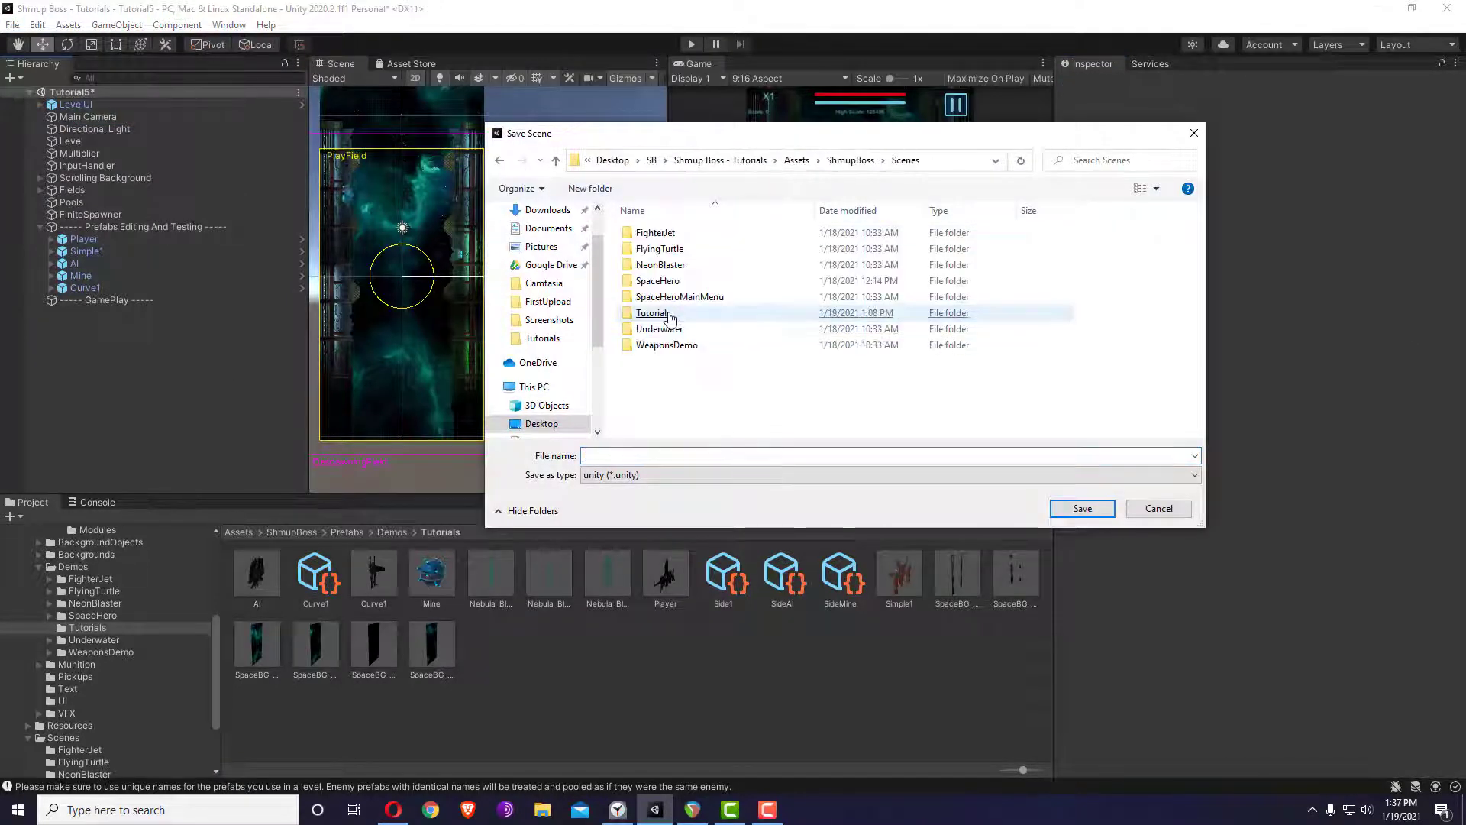
{"action": "double_click", "coordinate": [673, 315]}
{"action": "left_click", "coordinate": [666, 297]}
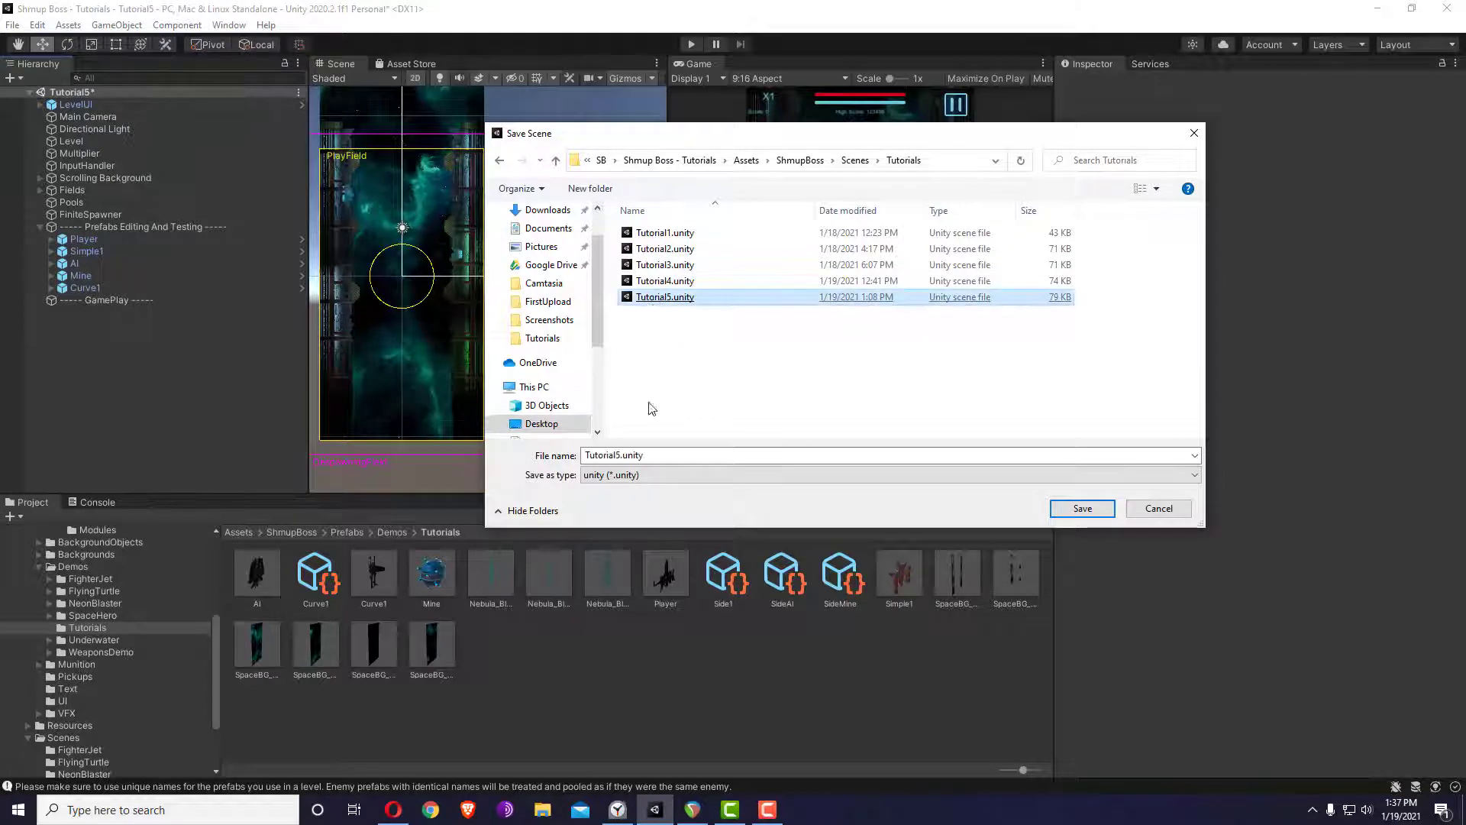
{"action": "left_click", "coordinate": [653, 456]}
{"action": "left_click_drag", "start_coordinate": [653, 456], "coordinate": [626, 461]}
{"action": "type", "text": "6"}
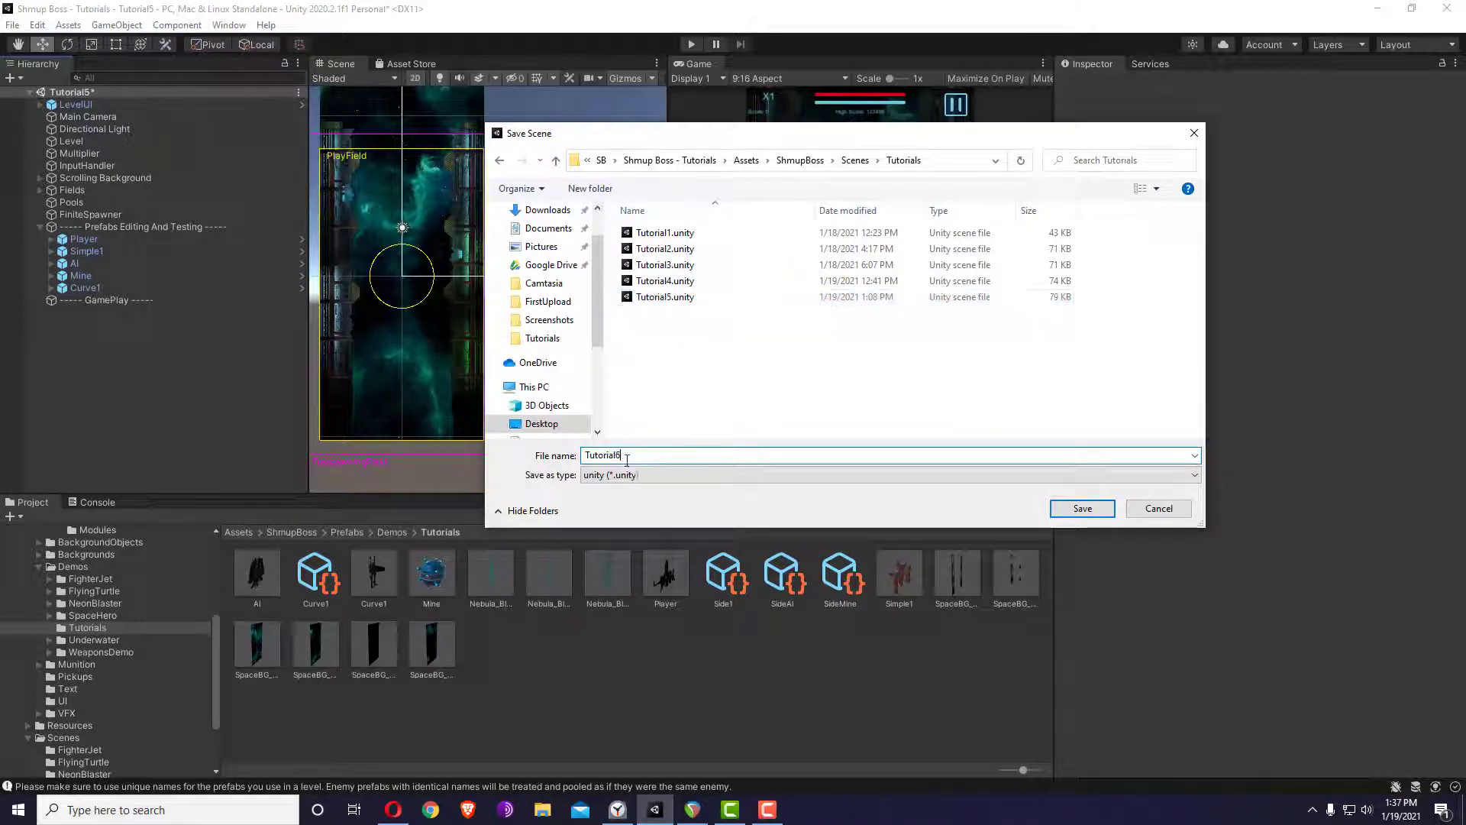
{"action": "key", "text": "Return"}
{"action": "left_click", "coordinate": [691, 46]}
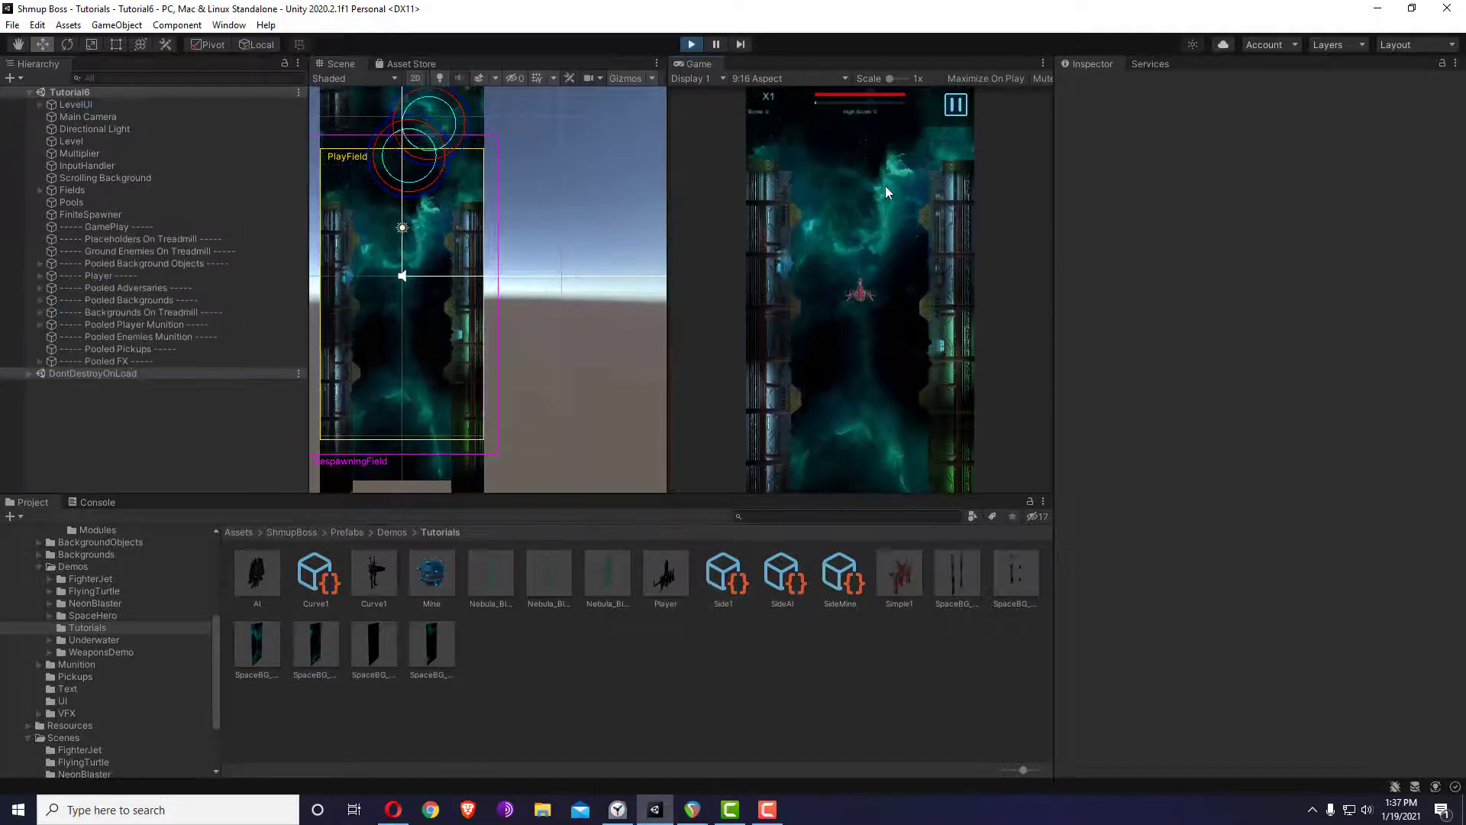
- Replace SideMine with Curve1 as the FiniteSpawner's Element 0 wave, then play-test it
{"action": "left_click", "coordinate": [691, 44]}
{"action": "left_click", "coordinate": [157, 214]}
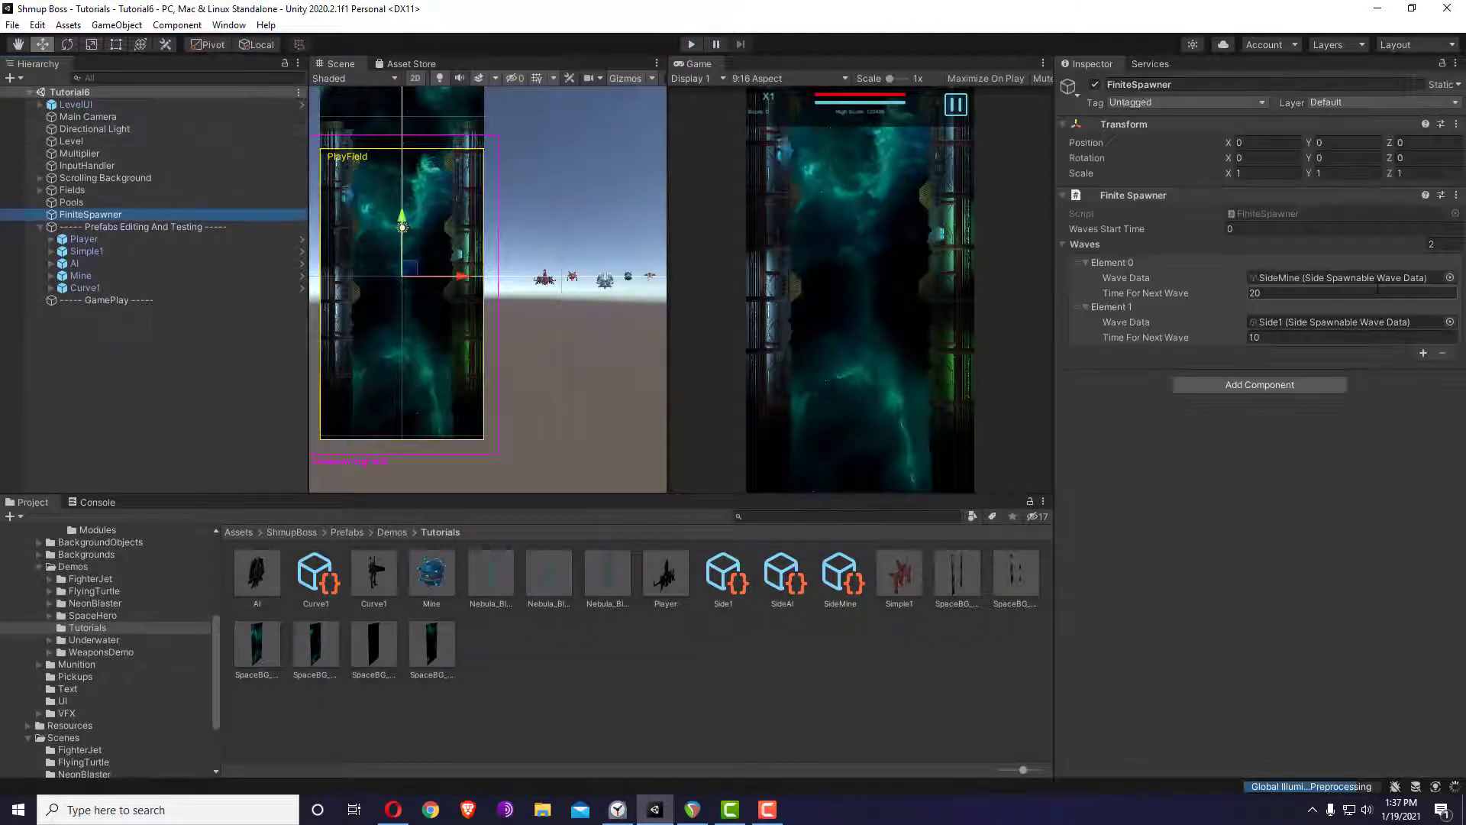
{"action": "left_click", "coordinate": [1333, 280]}
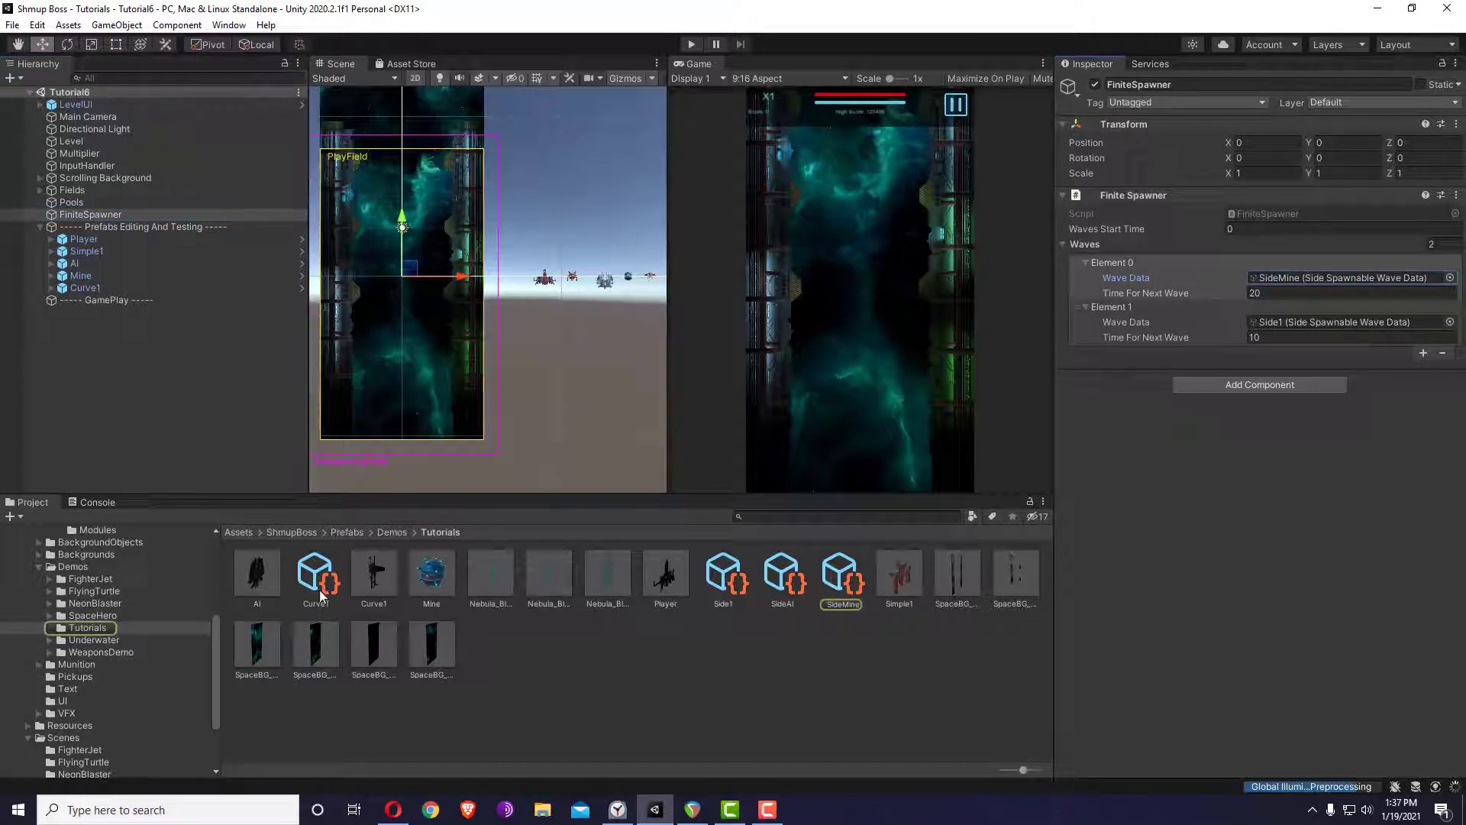
{"action": "left_click_drag", "start_coordinate": [321, 596], "coordinate": [1296, 281]}
{"action": "left_click", "coordinate": [692, 44]}
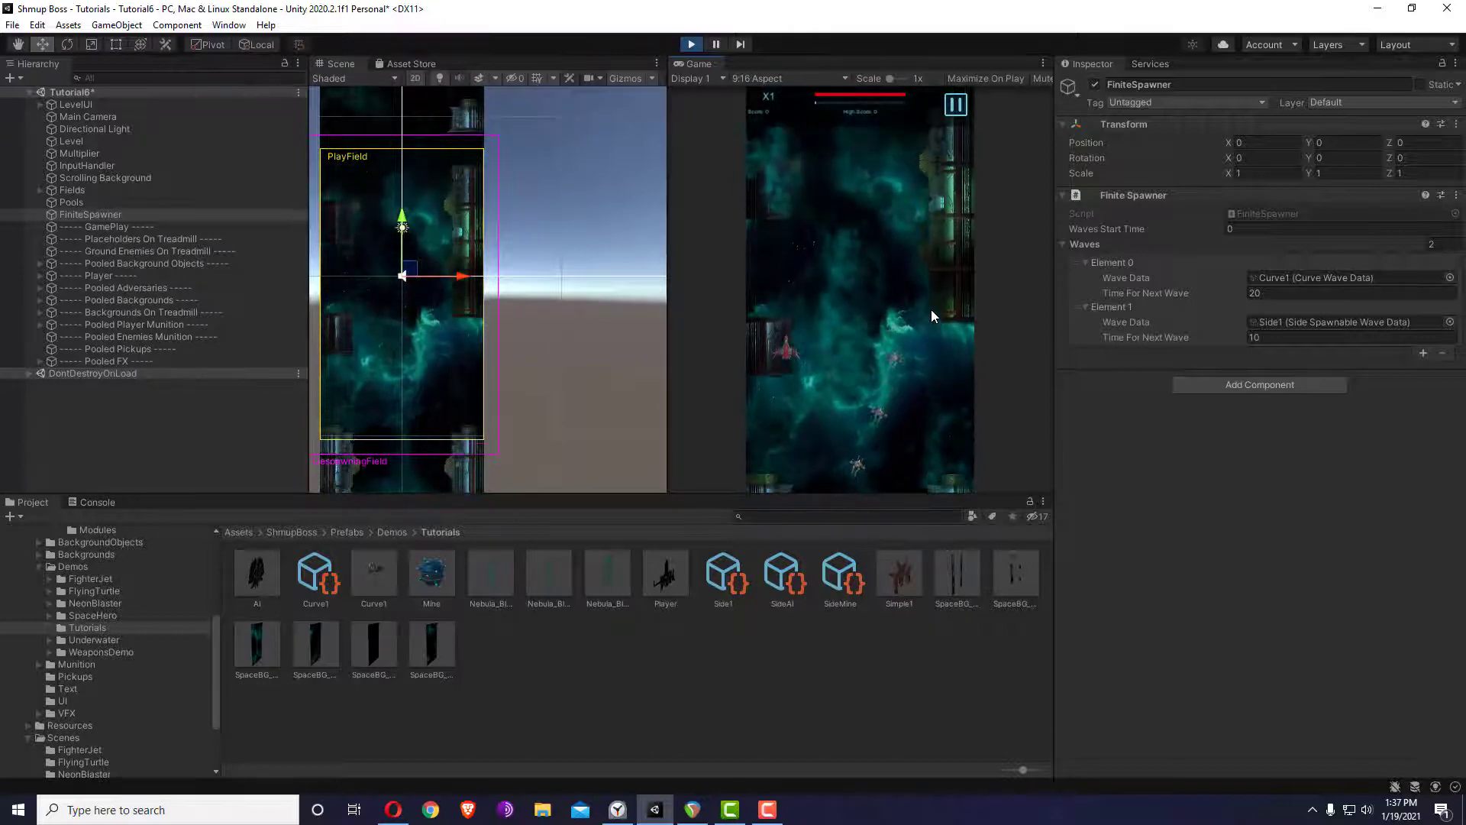
{"action": "left_click", "coordinate": [691, 44]}
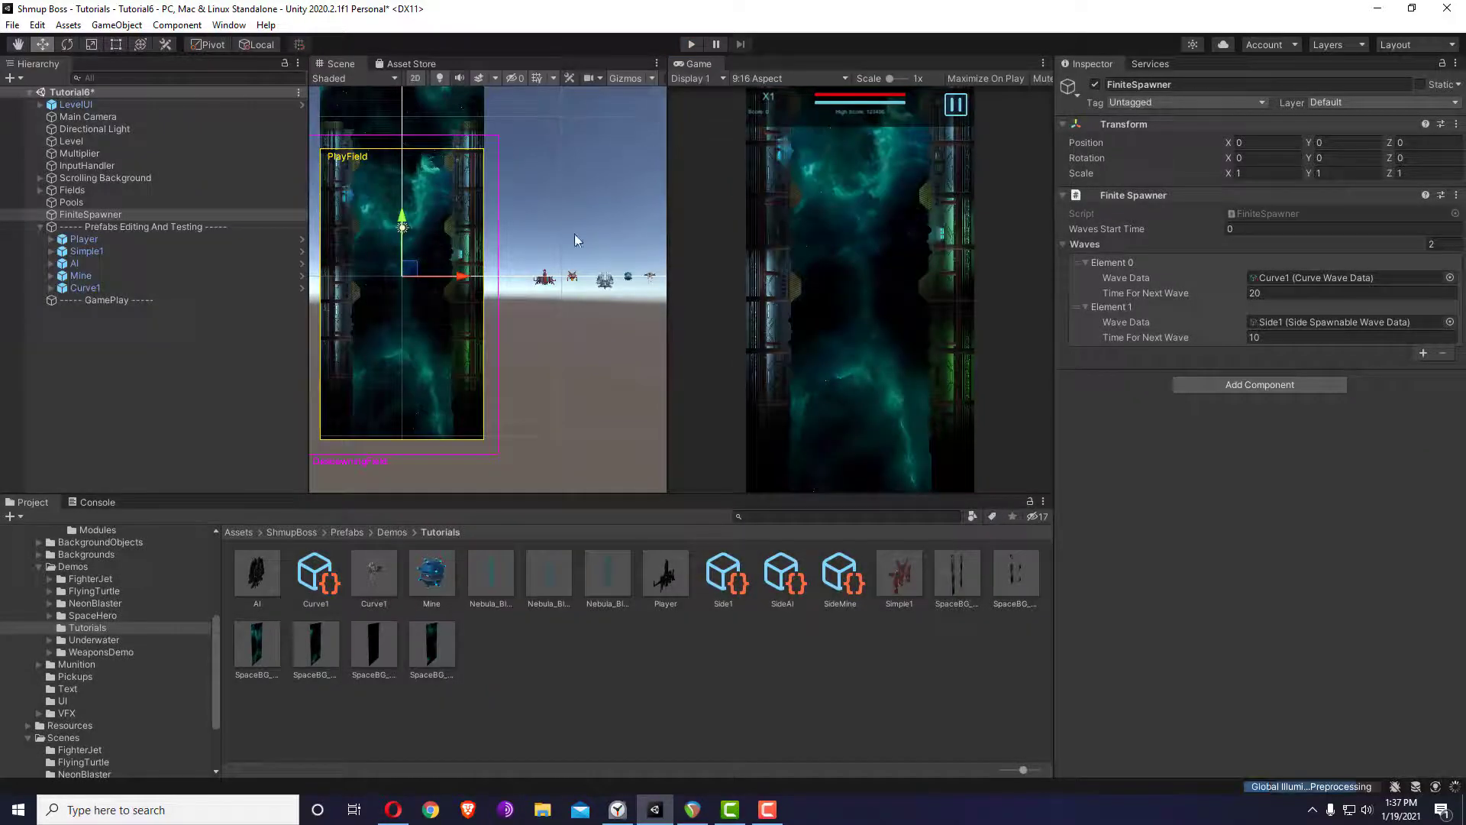
- Add a Roll By Level Direction component to Curve1 with Roll Speed 50
{"action": "left_click", "coordinate": [84, 287]}
{"action": "scroll", "coordinate": [1237, 526], "scroll_direction": "down", "scroll_amount": 10}
{"action": "scroll", "coordinate": [1237, 525], "scroll_direction": "down", "scroll_amount": 1}
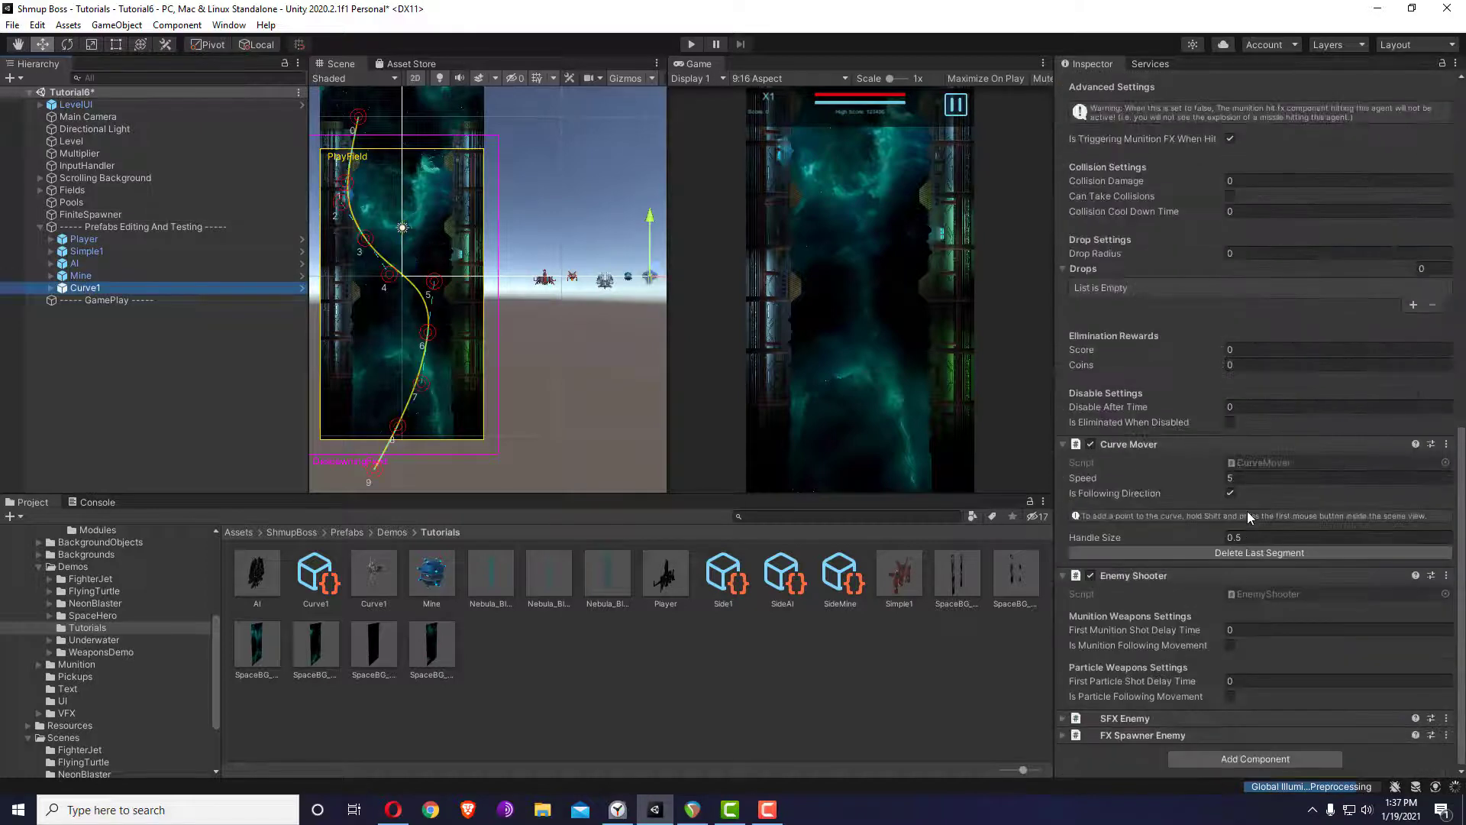
{"action": "left_click", "coordinate": [1226, 757]}
{"action": "key", "text": "BackSpace"}
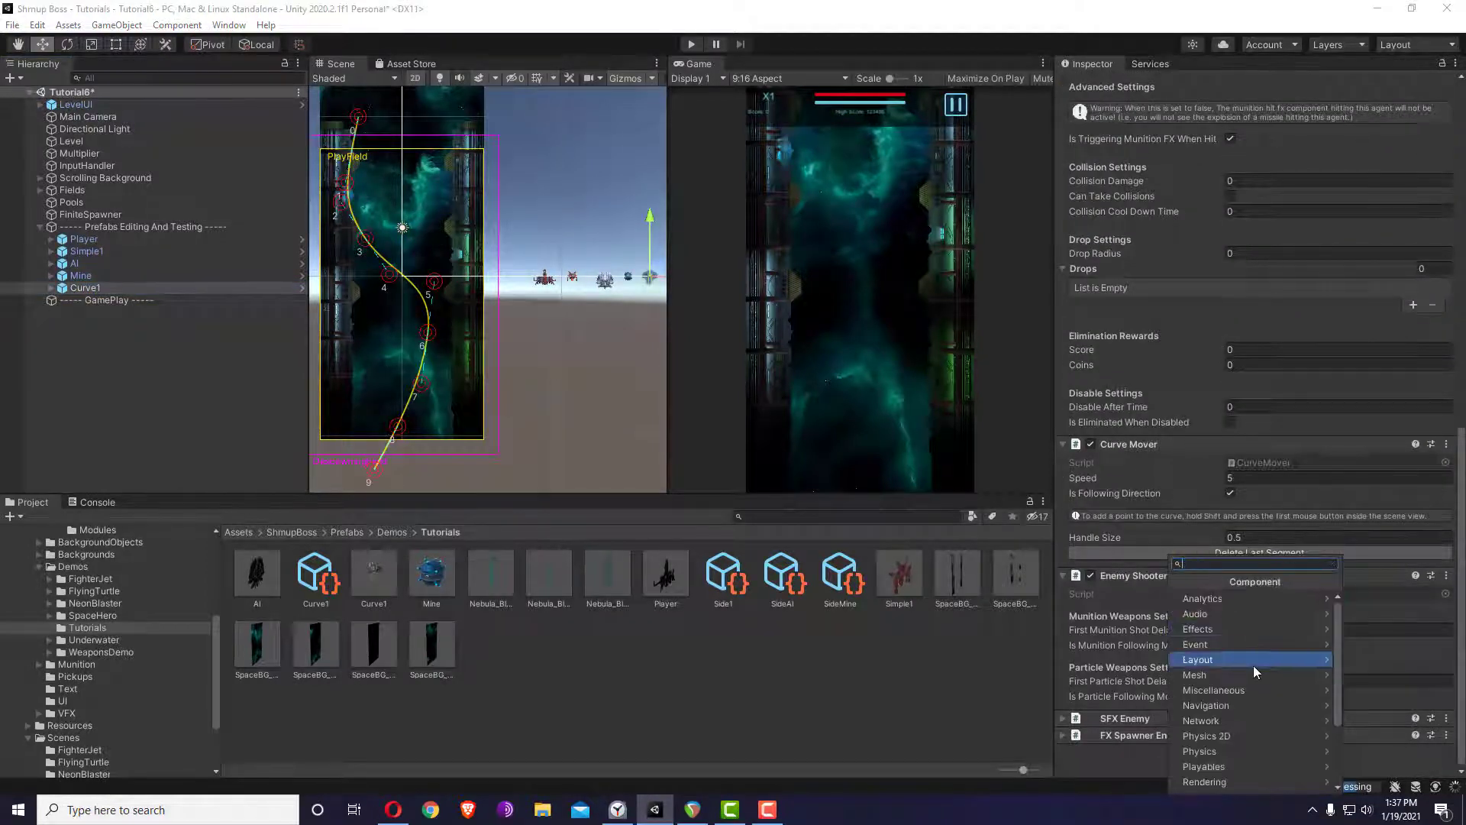
{"action": "left_click", "coordinate": [1209, 725]}
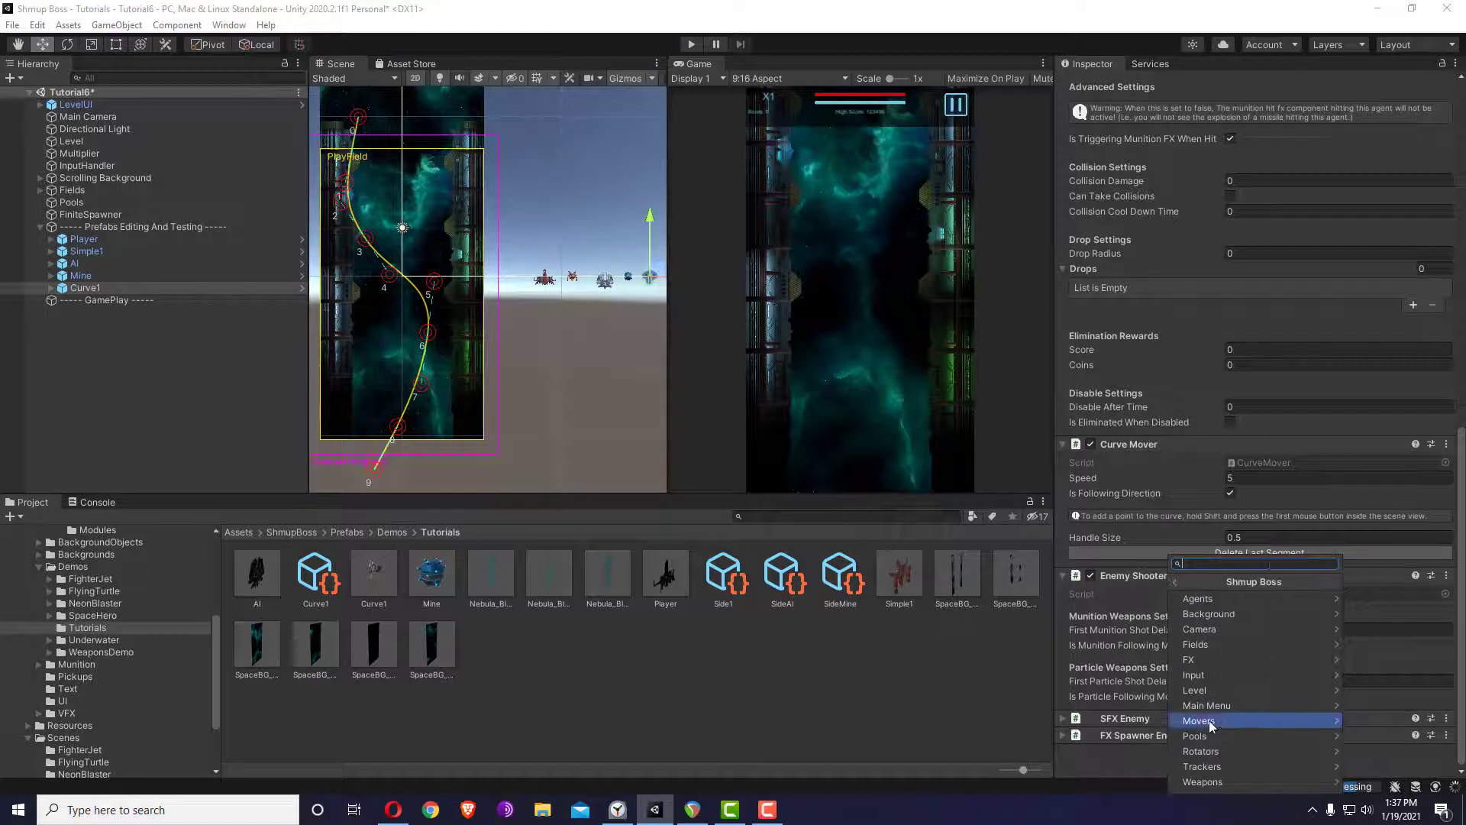
{"action": "left_click", "coordinate": [1209, 721]}
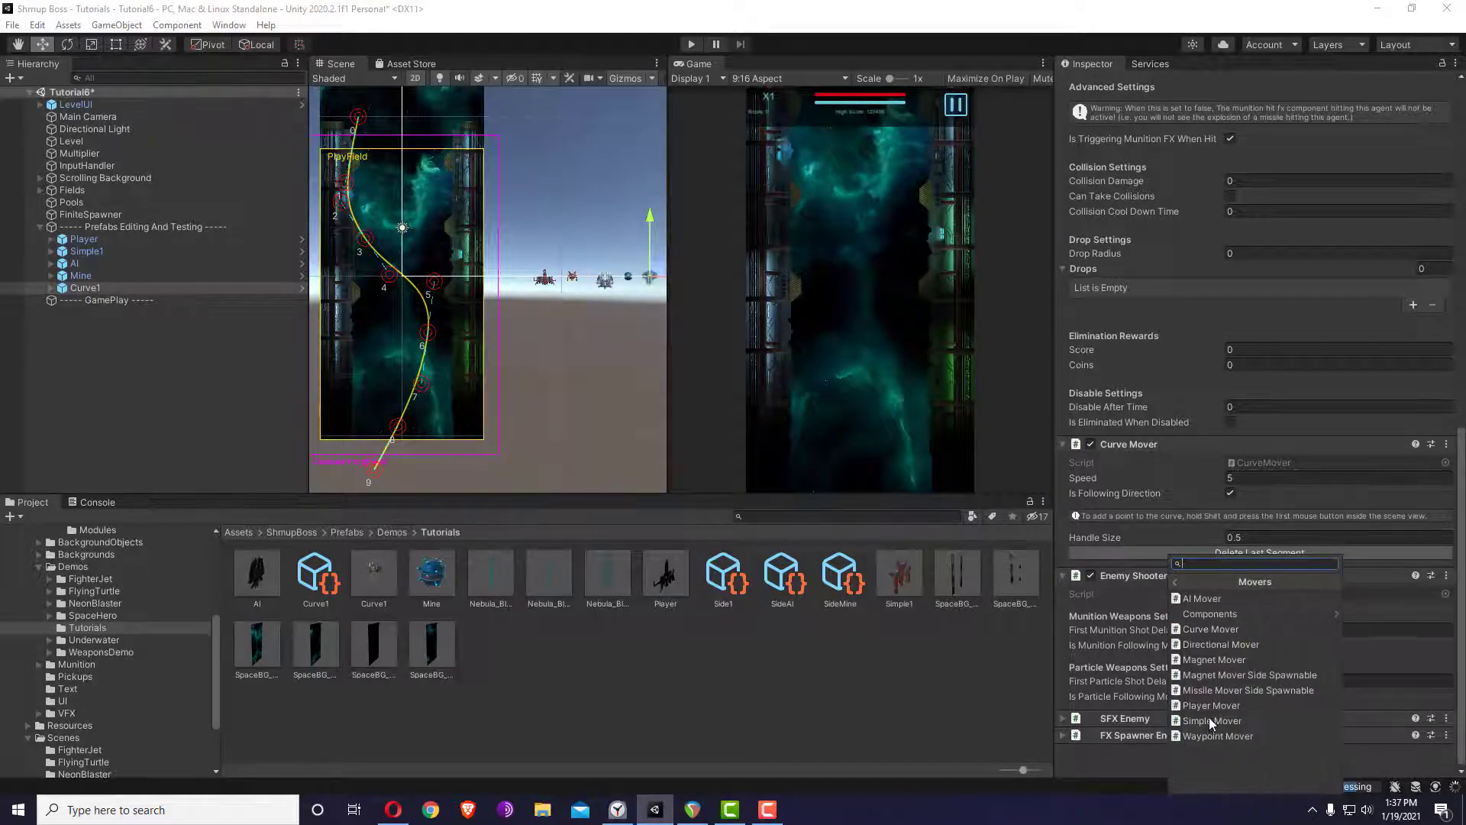
{"action": "left_click", "coordinate": [1227, 615]}
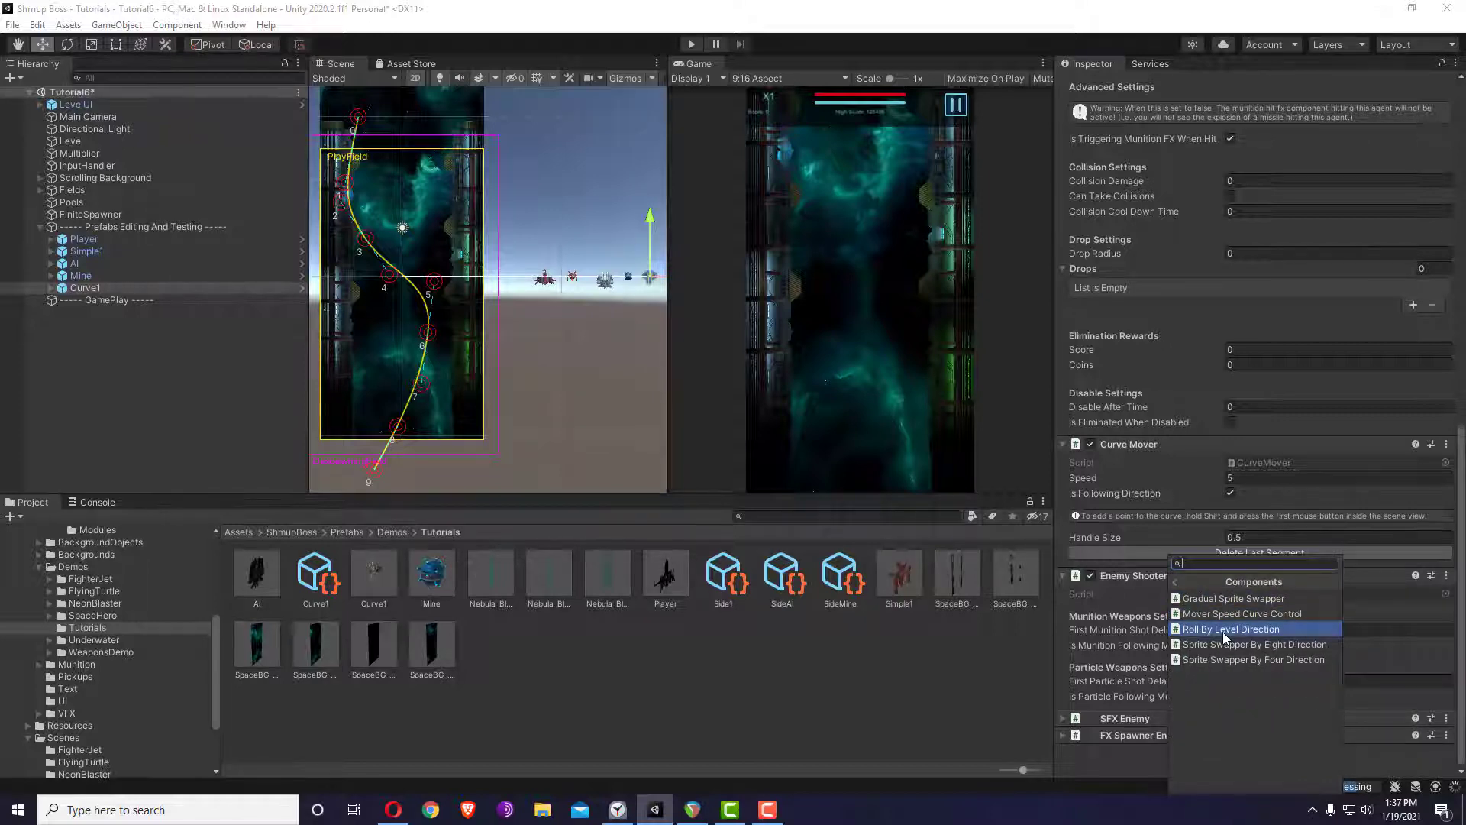
{"action": "left_click", "coordinate": [1222, 631]}
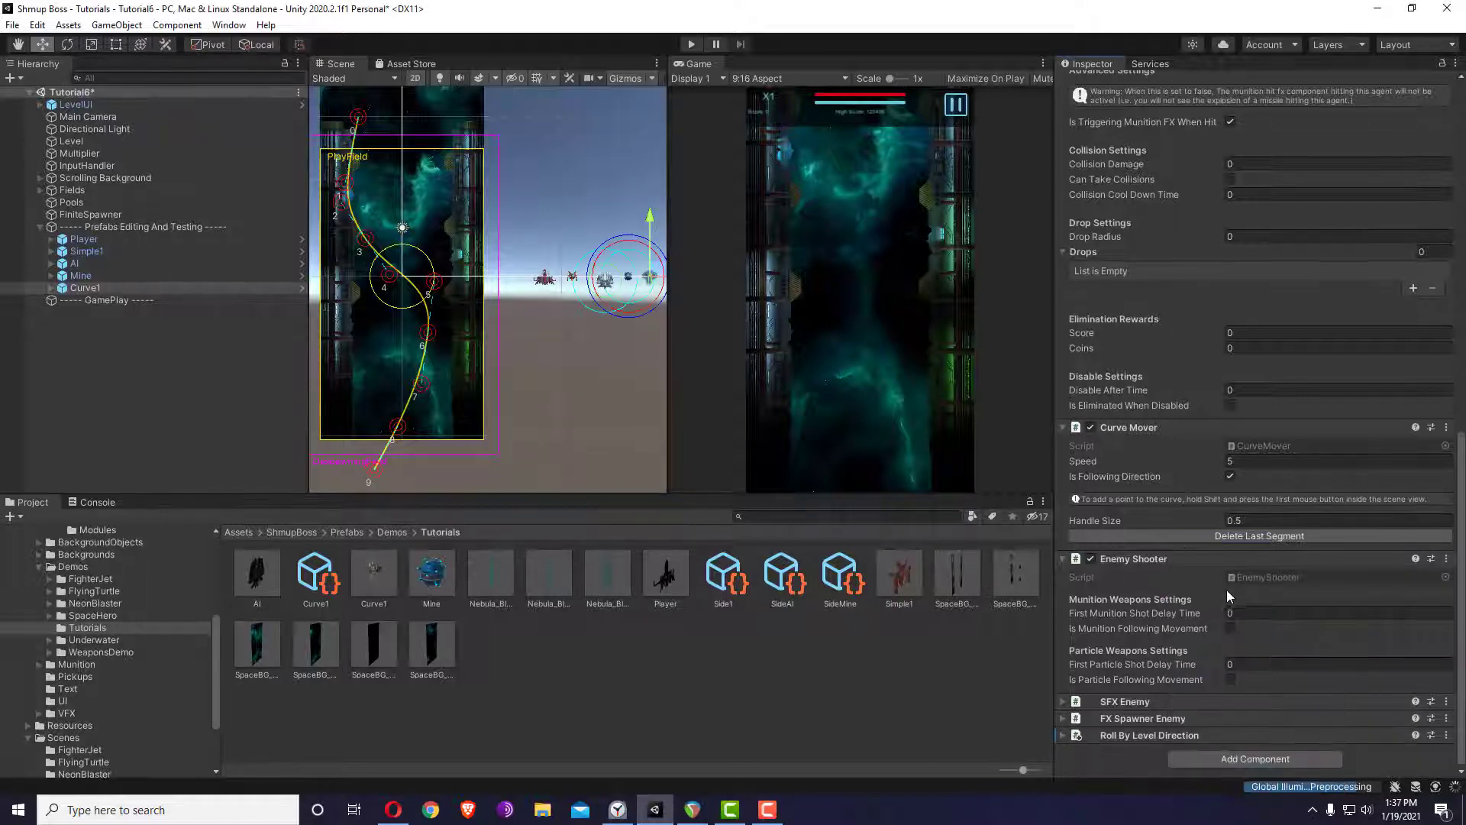
{"action": "left_click", "coordinate": [1062, 736]}
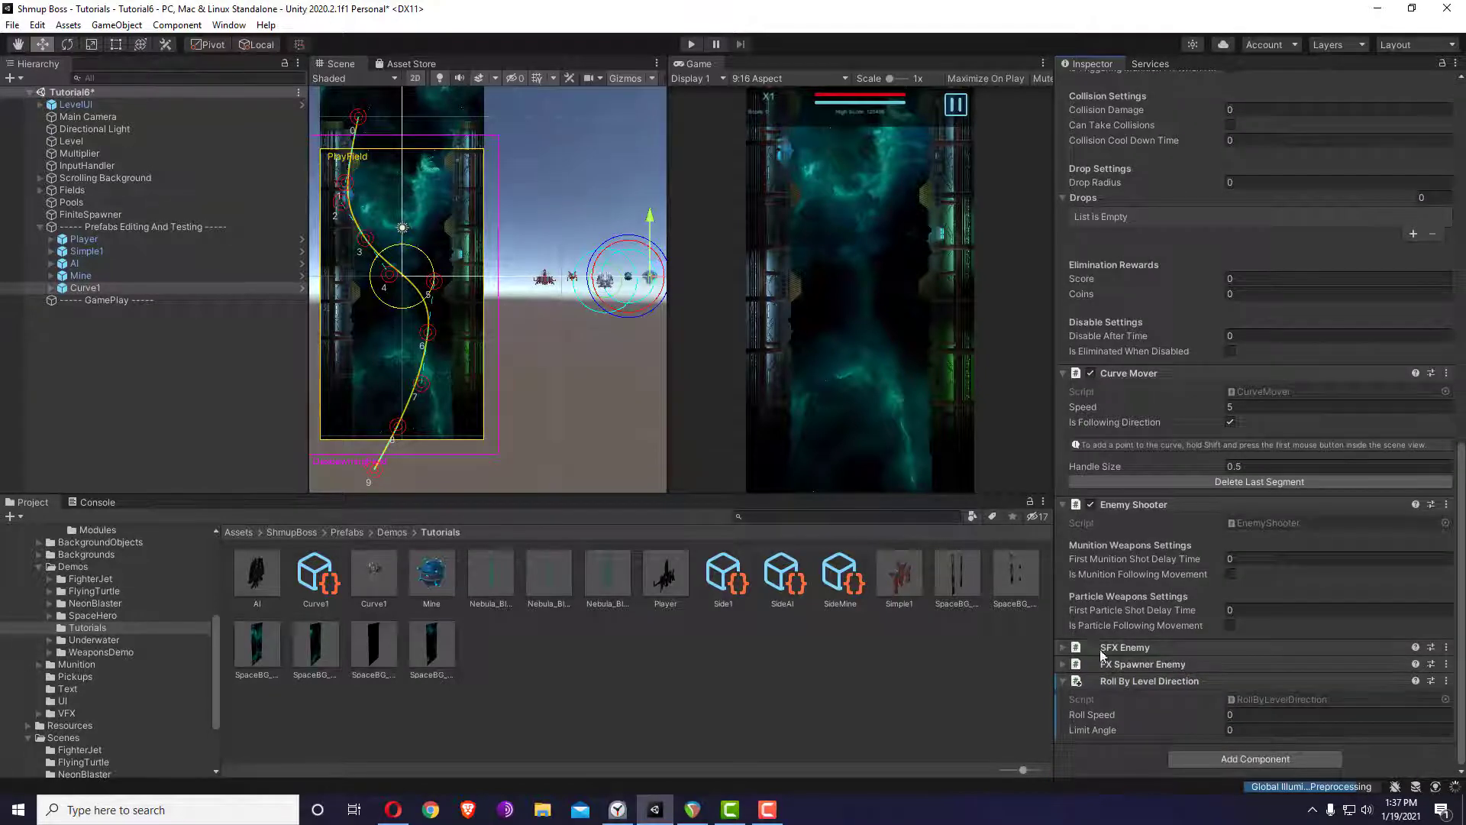
{"action": "left_click", "coordinate": [1254, 715]}
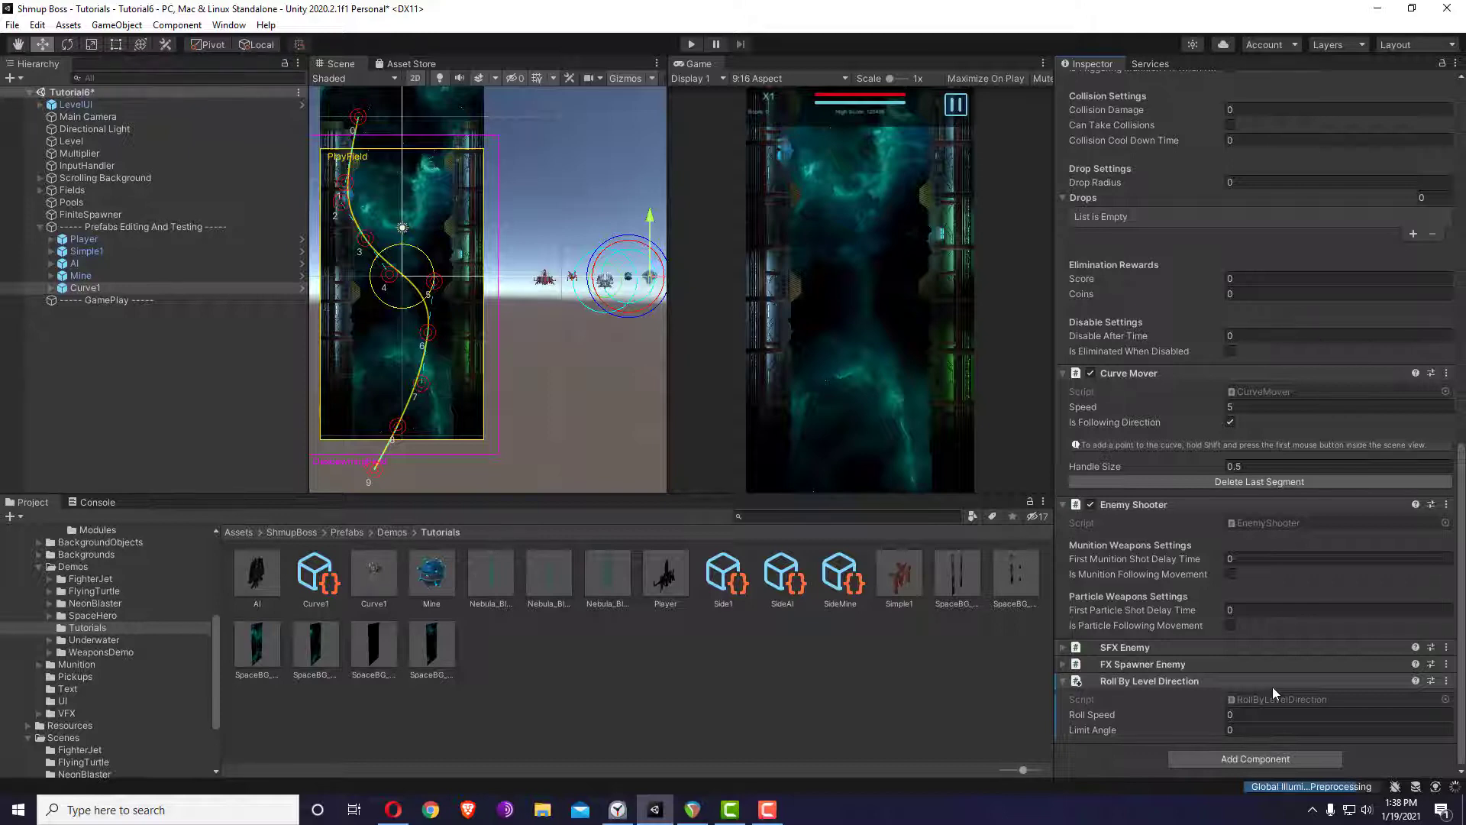
{"action": "left_click", "coordinate": [1272, 715]}
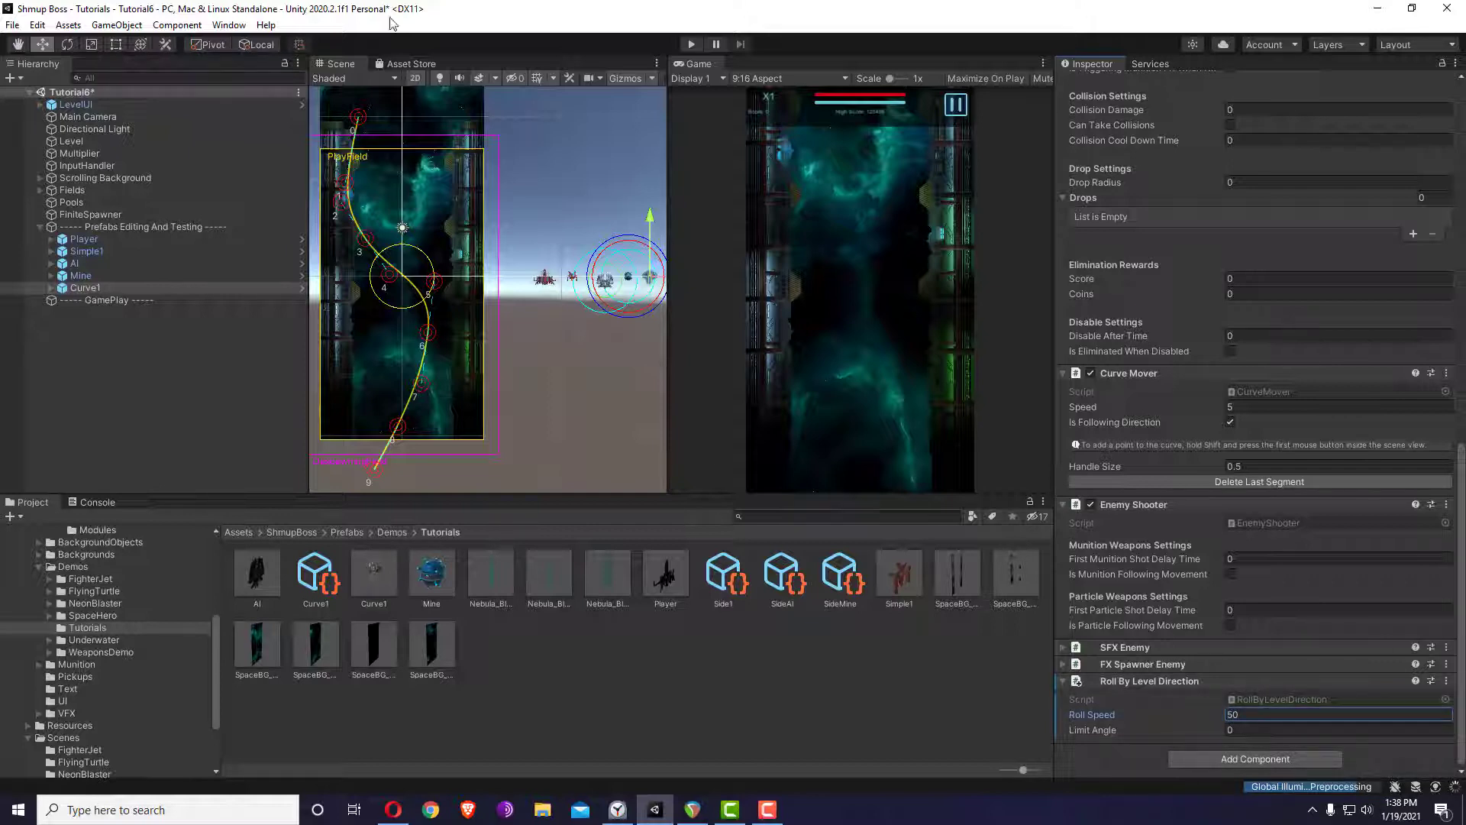
{"action": "scroll", "coordinate": [1300, 249], "scroll_direction": "up", "scroll_amount": 15}
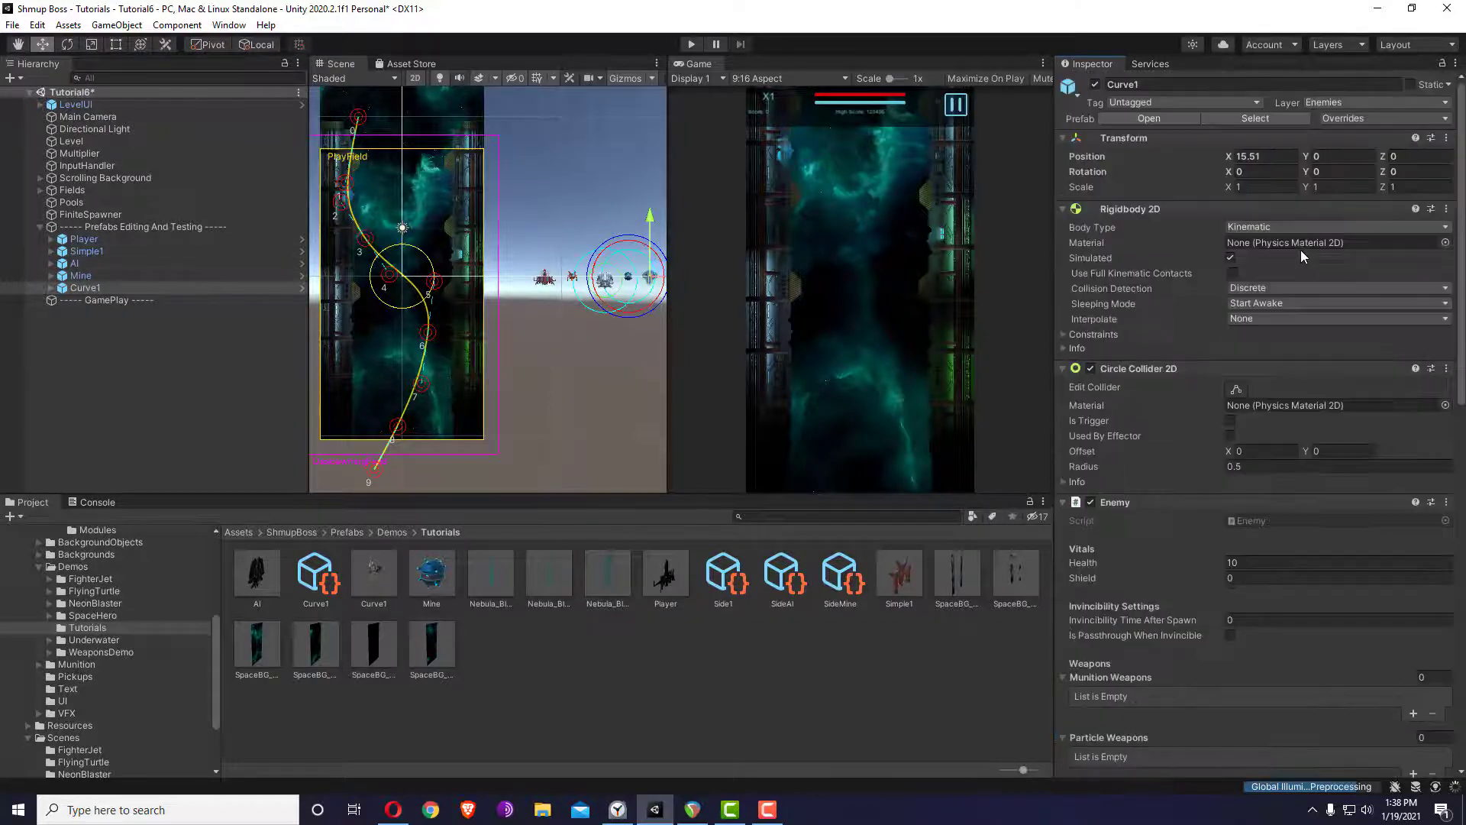
- Apply all of Curve1's overrides to its prefab, then play-test from the FiniteSpawner
{"action": "left_click", "coordinate": [1402, 118]}
{"action": "left_click", "coordinate": [1412, 238]}
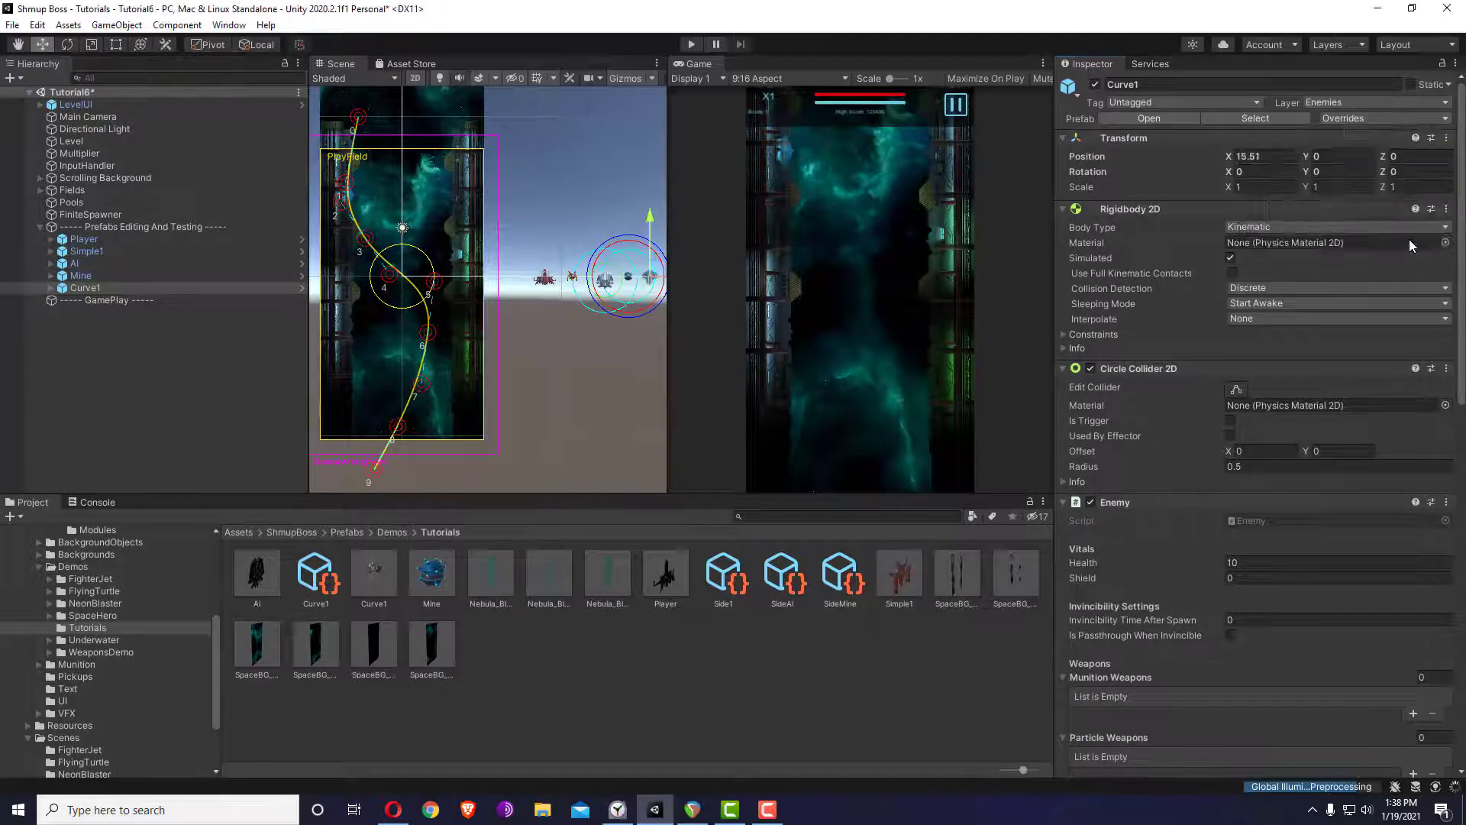
{"action": "left_click", "coordinate": [157, 215]}
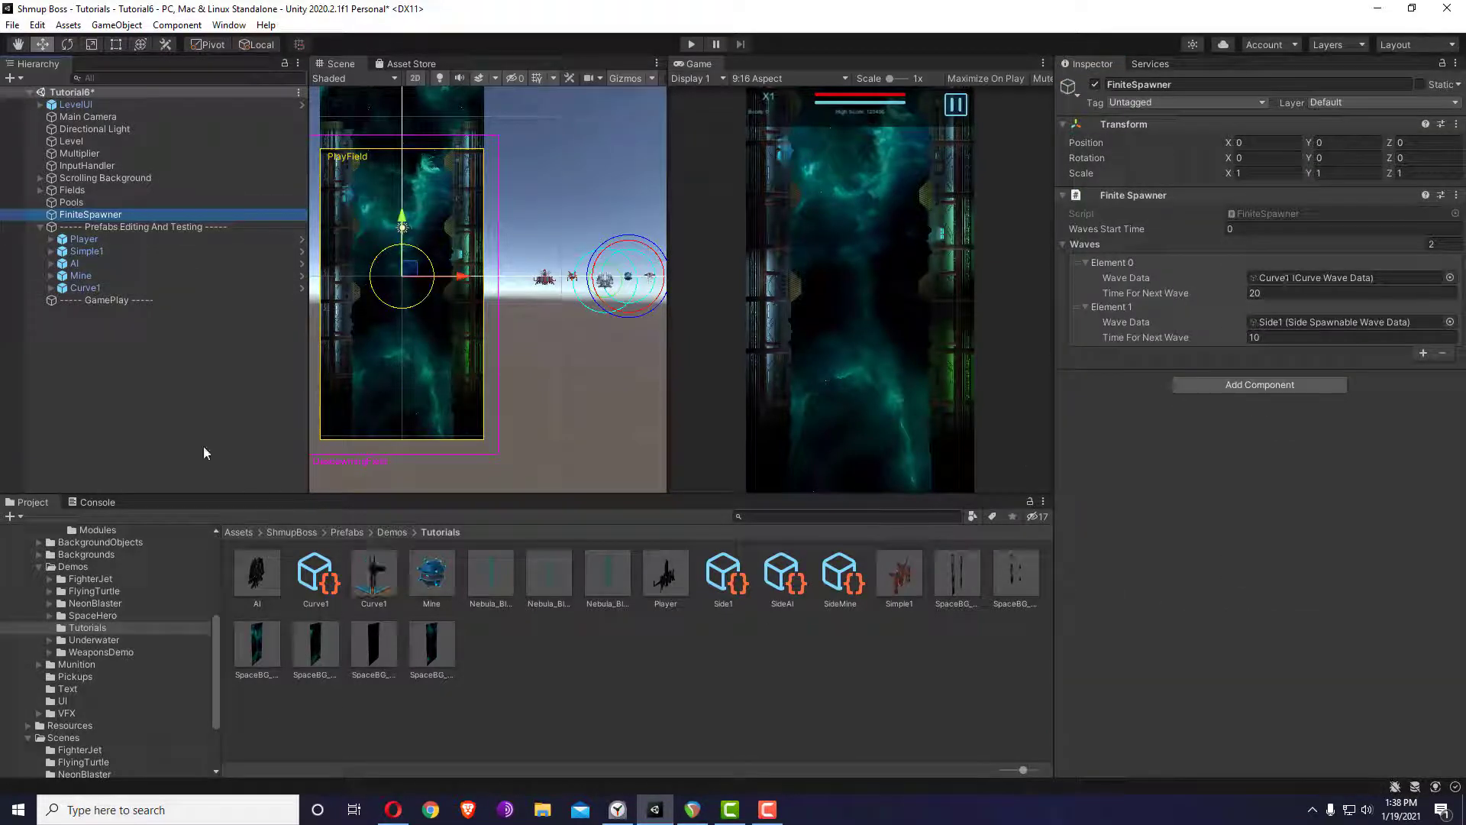
{"action": "left_click", "coordinate": [691, 44]}
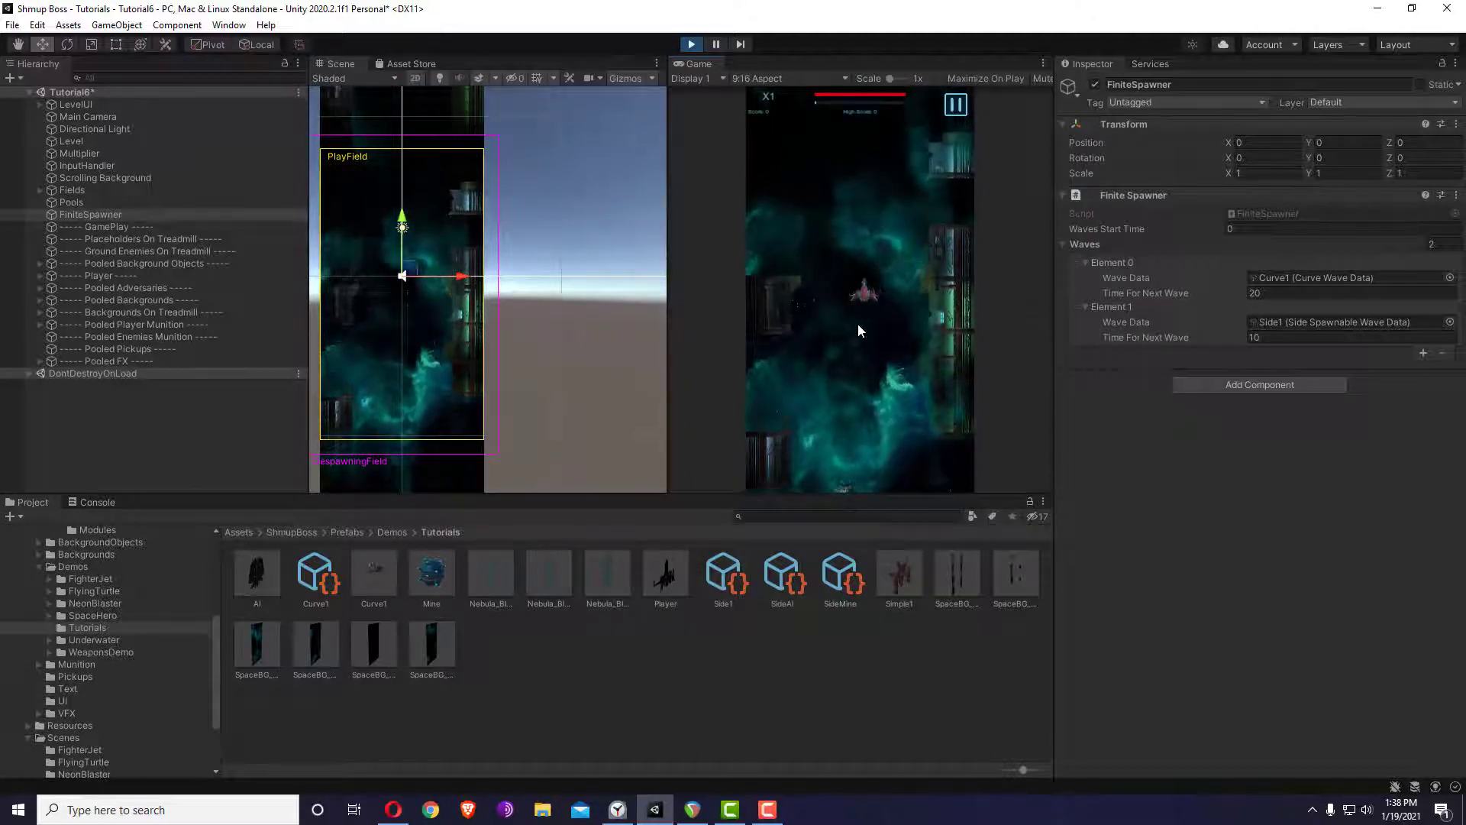
{"action": "left_click", "coordinate": [691, 44]}
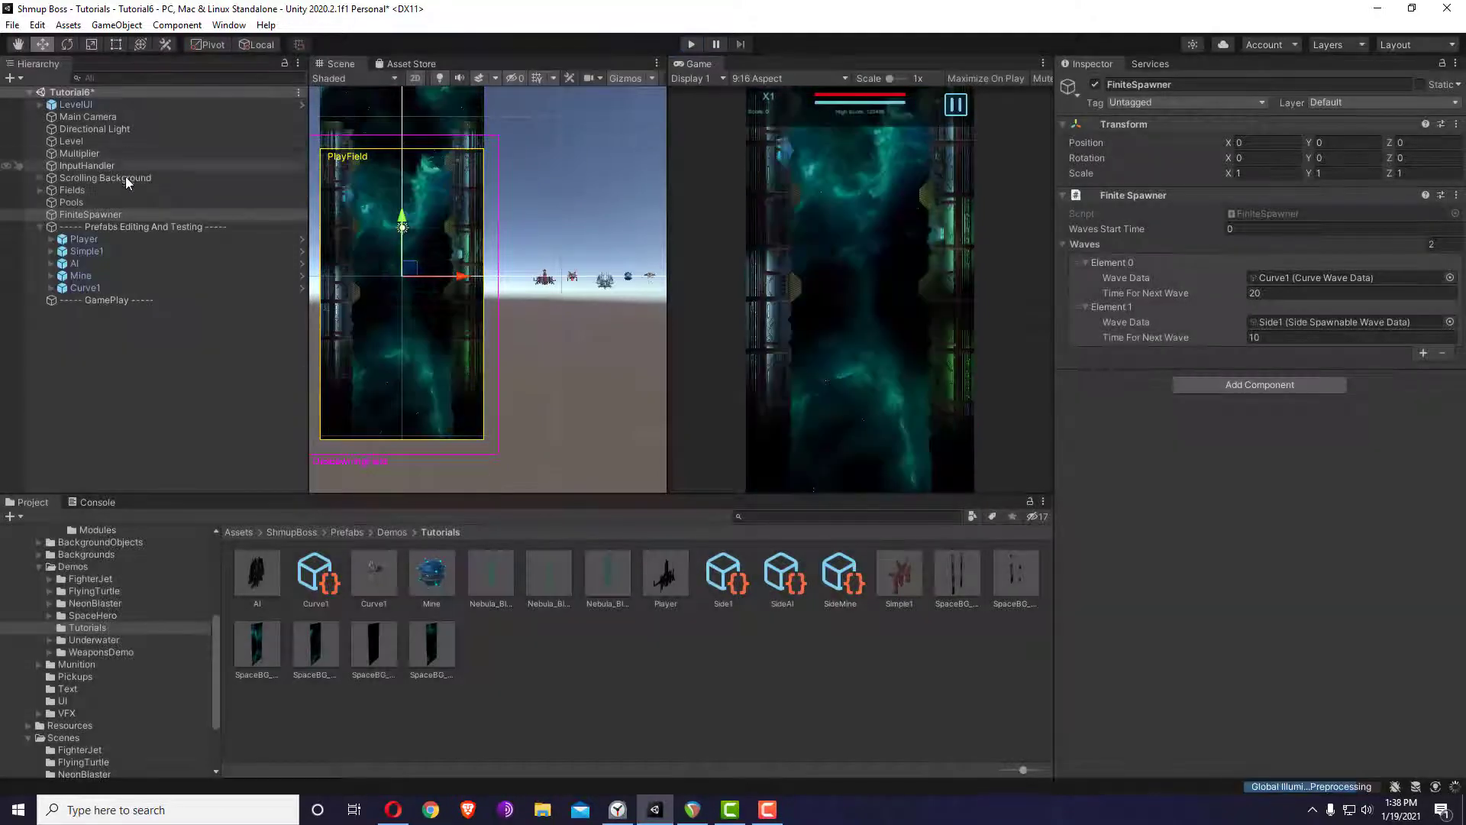
- Add a Shmup Boss > Components > Roll By Level Direction component to the Player
{"action": "left_click", "coordinate": [83, 239]}
{"action": "scroll", "coordinate": [1253, 500], "scroll_direction": "down", "scroll_amount": 10}
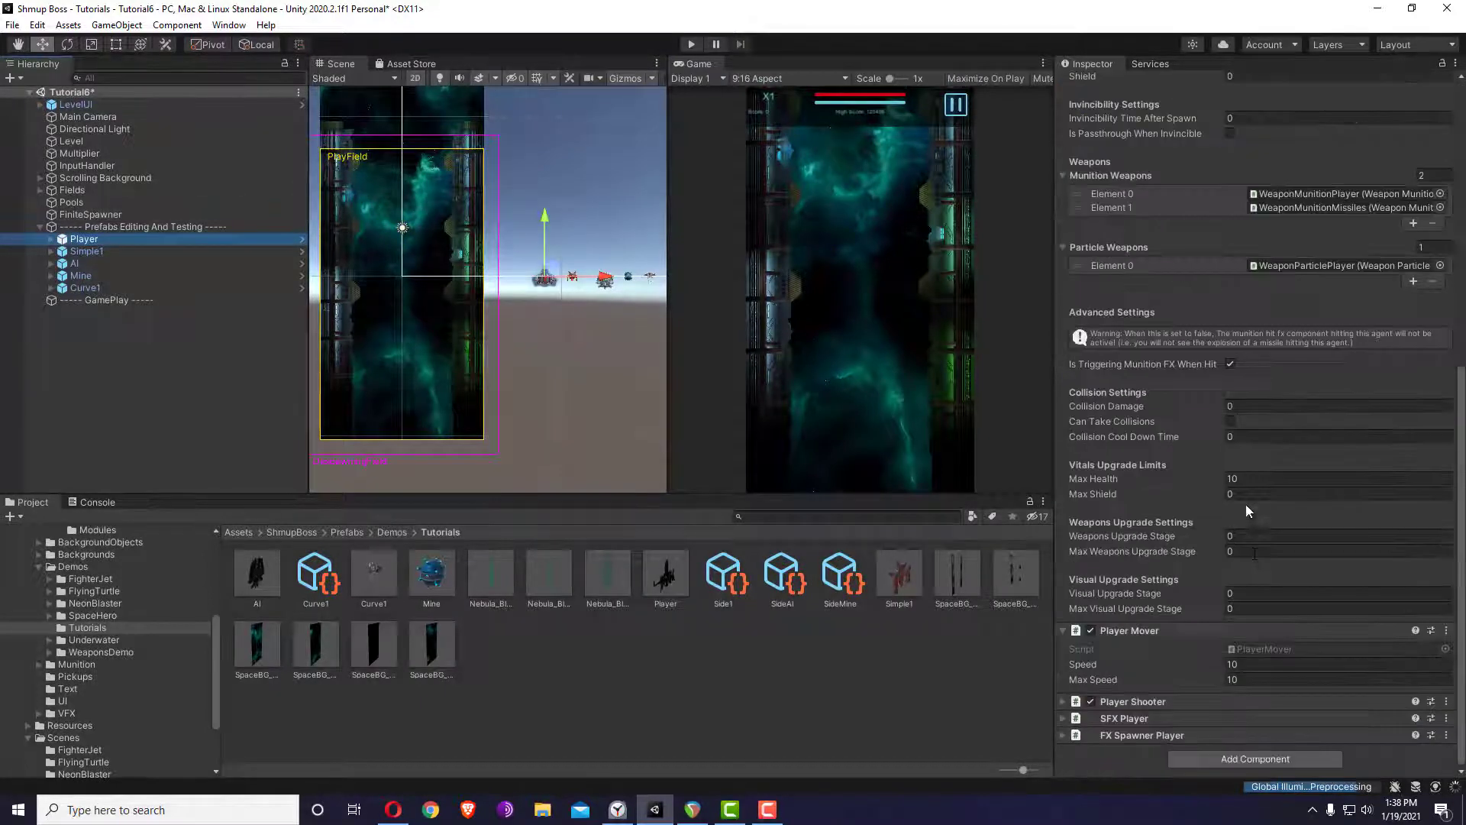
{"action": "left_click", "coordinate": [1231, 756]}
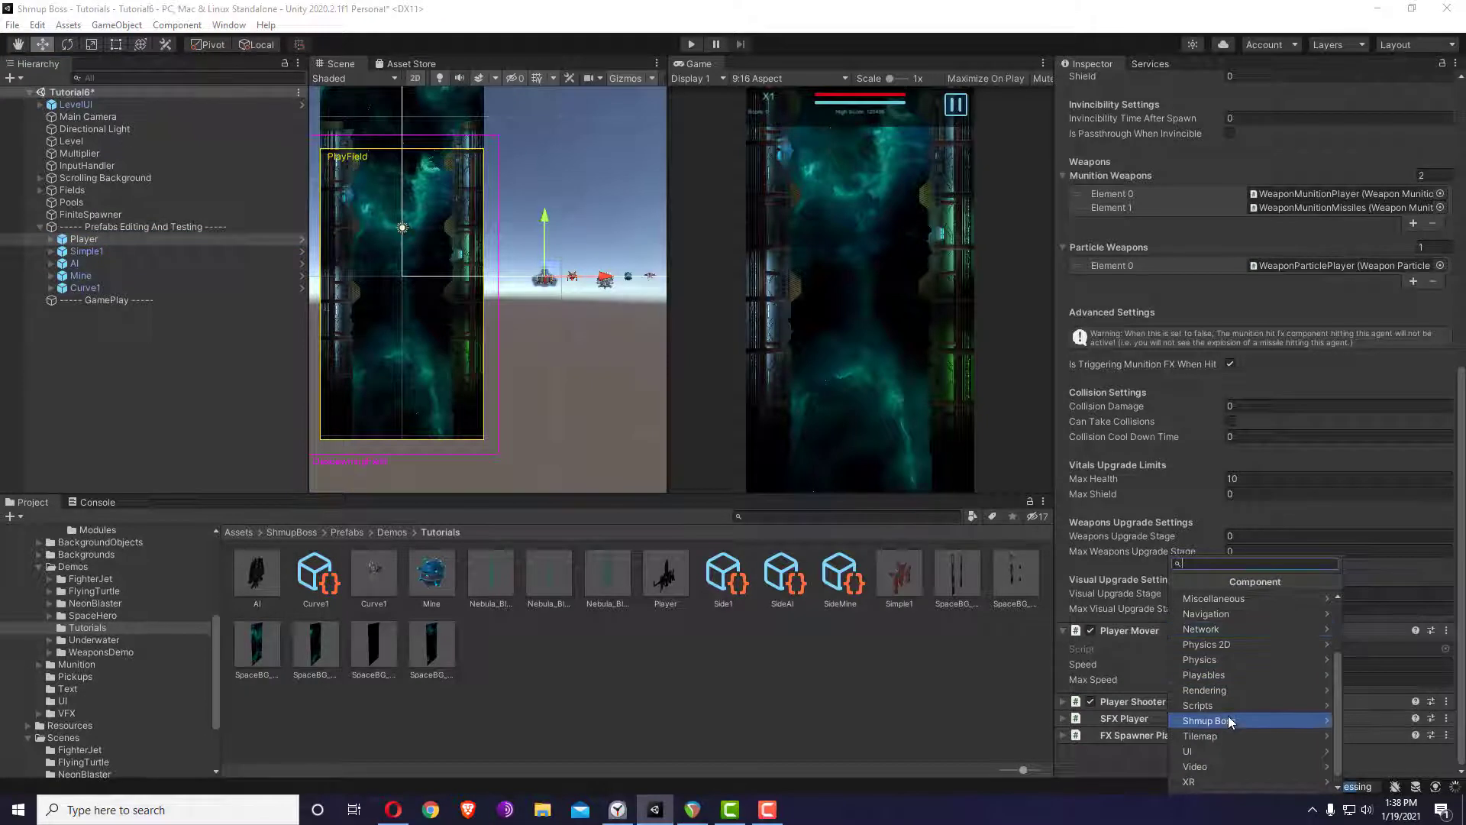
{"action": "left_click", "coordinate": [1228, 718]}
{"action": "left_click", "coordinate": [1212, 719]}
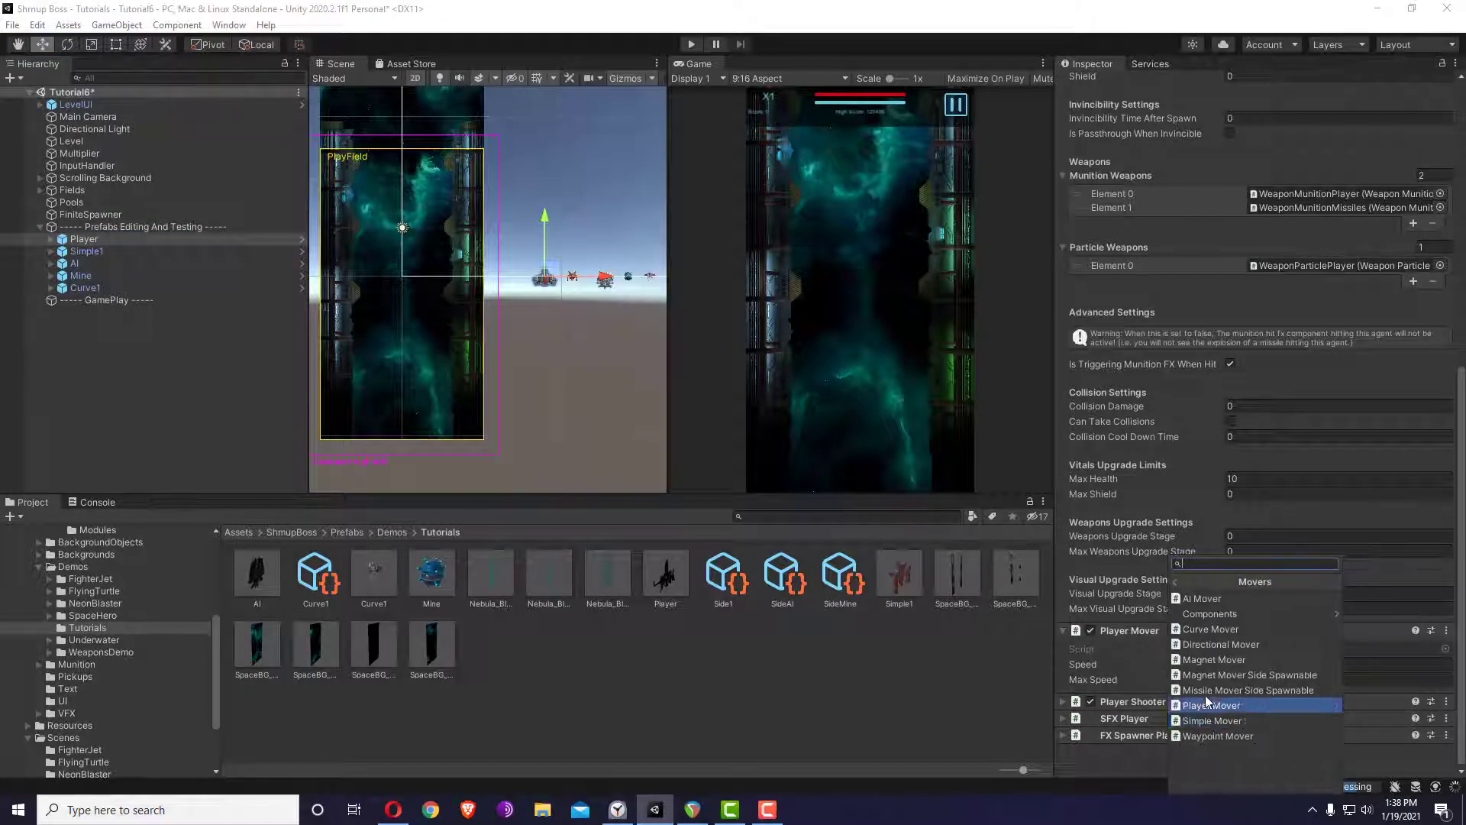
{"action": "left_click", "coordinate": [1211, 613]}
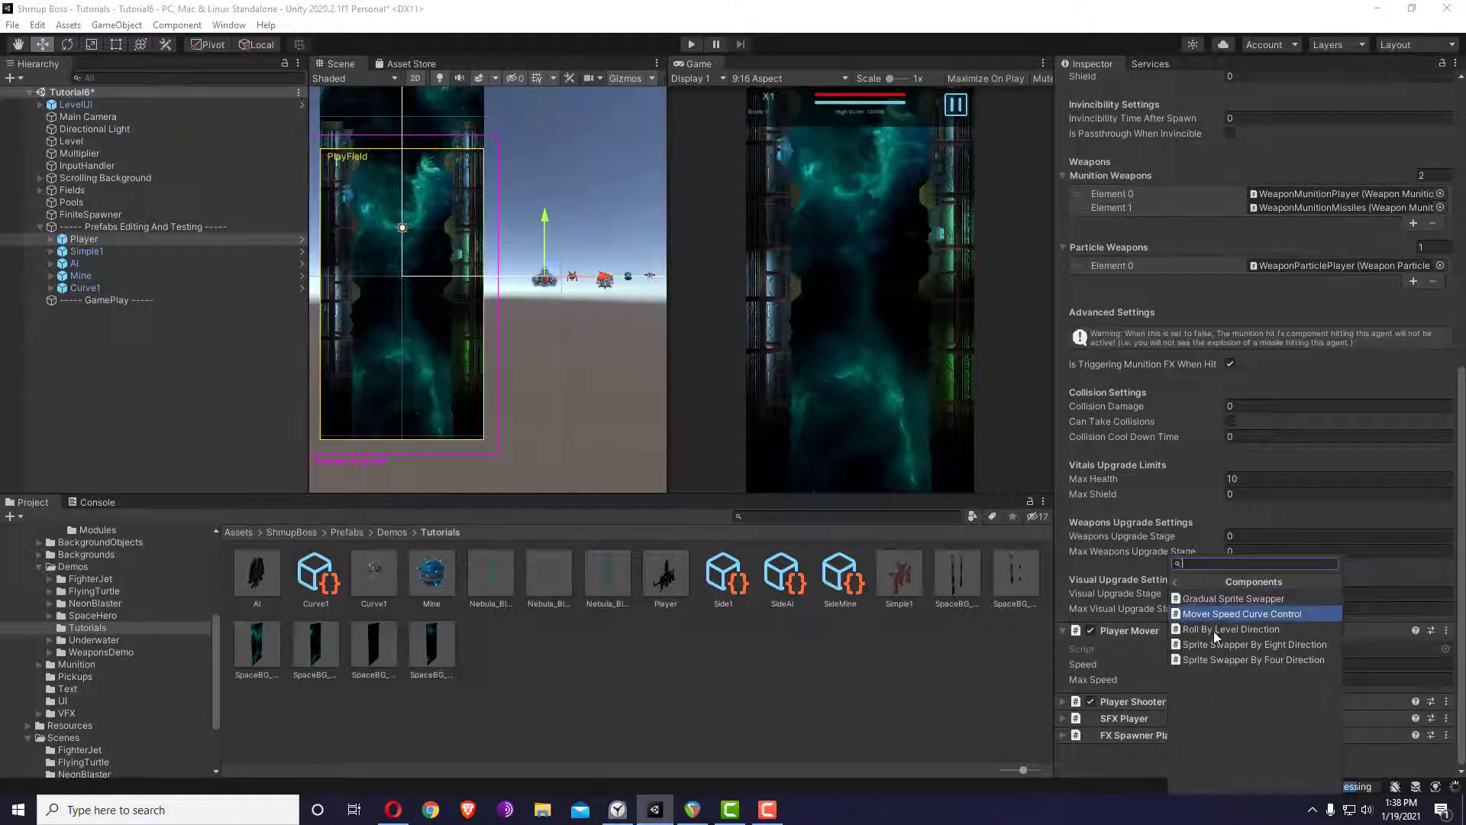
{"action": "left_click", "coordinate": [1215, 629]}
- Set Roll Speed and Limit Angle to 120 and start a play-test
{"action": "left_click", "coordinate": [1249, 715]}
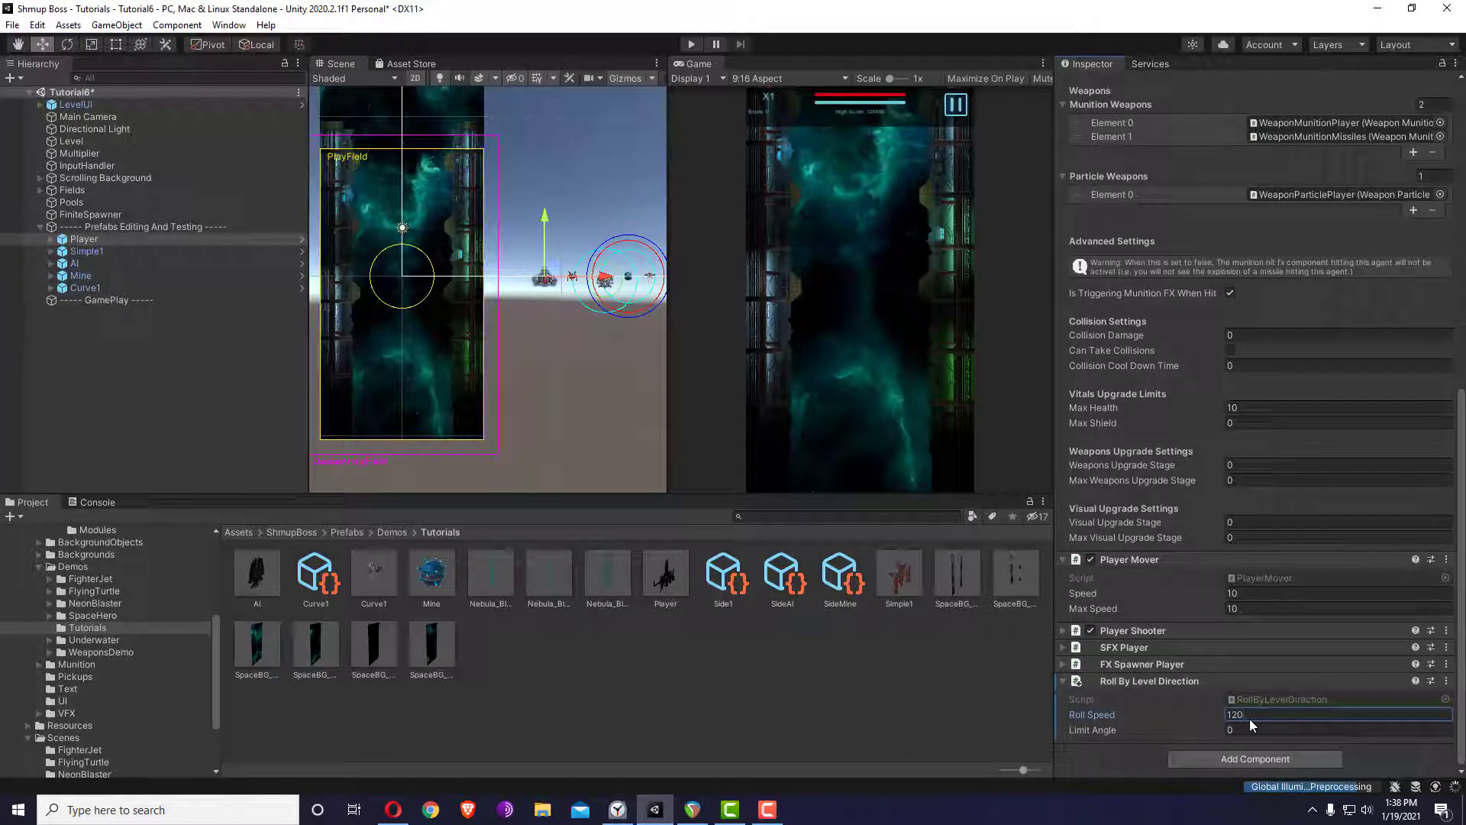
{"action": "left_click", "coordinate": [1242, 729]}
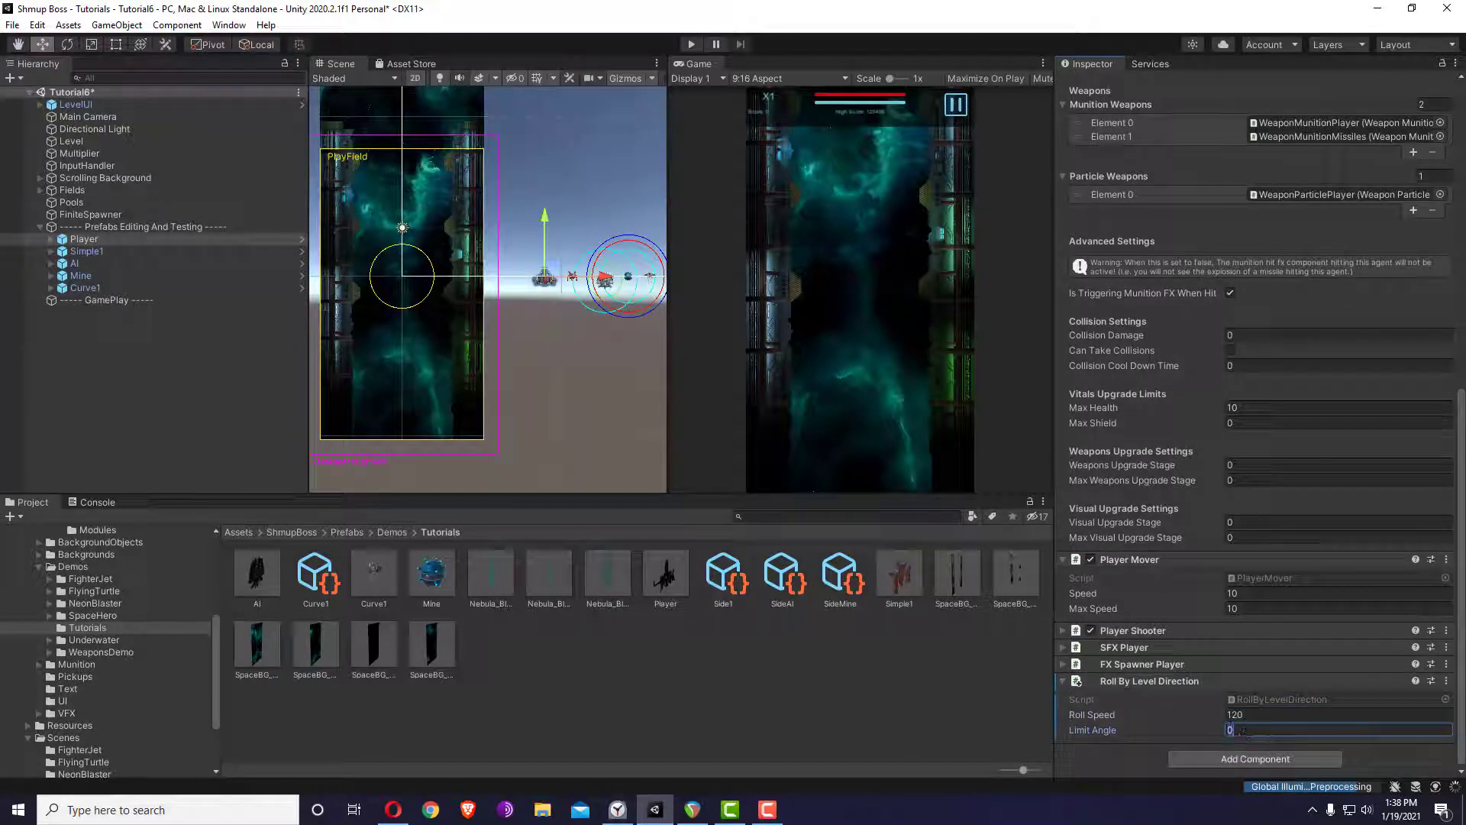
{"action": "scroll", "coordinate": [1321, 229], "scroll_direction": "up", "scroll_amount": 10}
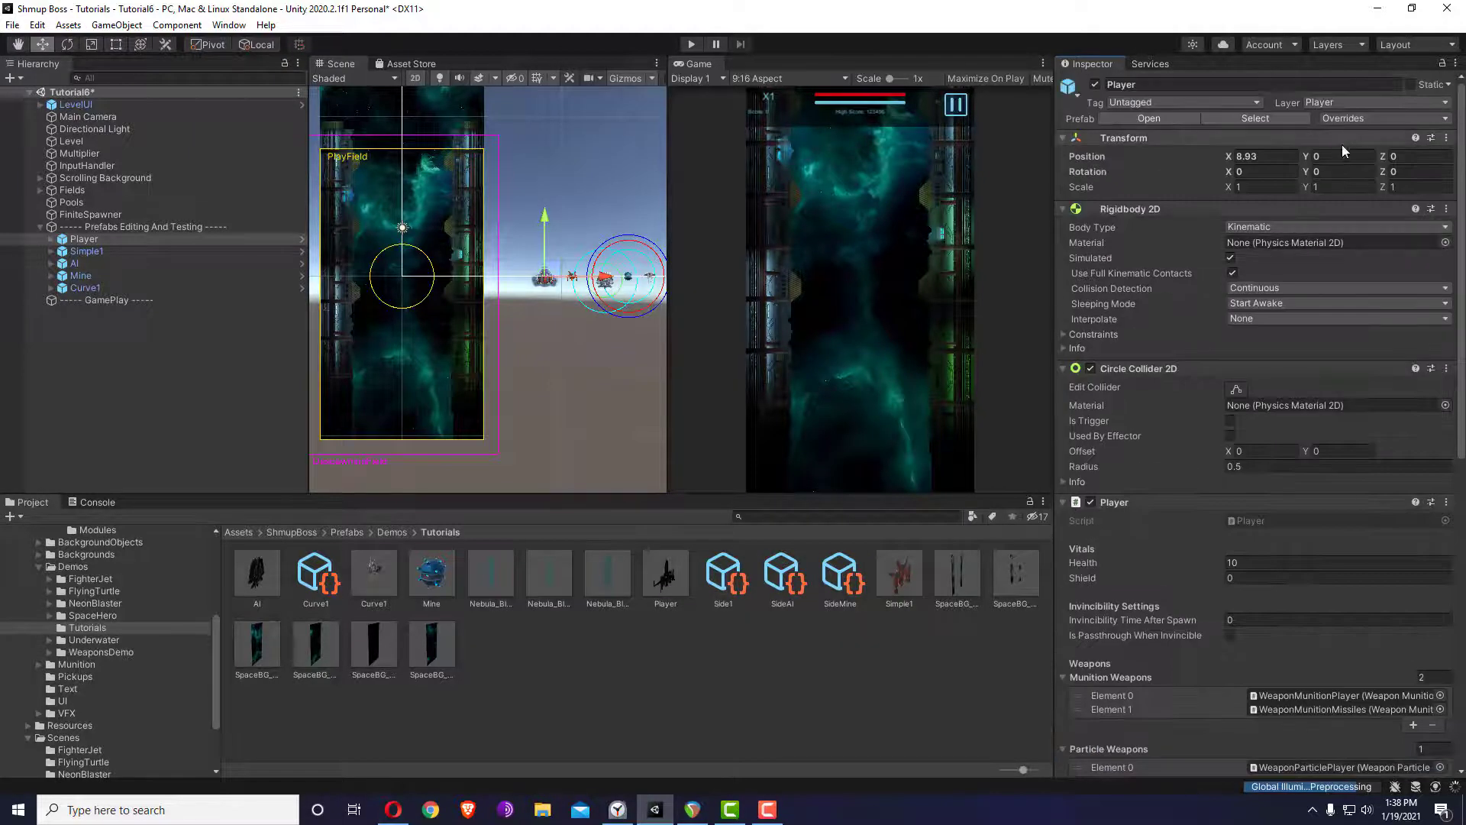
{"action": "left_click", "coordinate": [692, 44]}
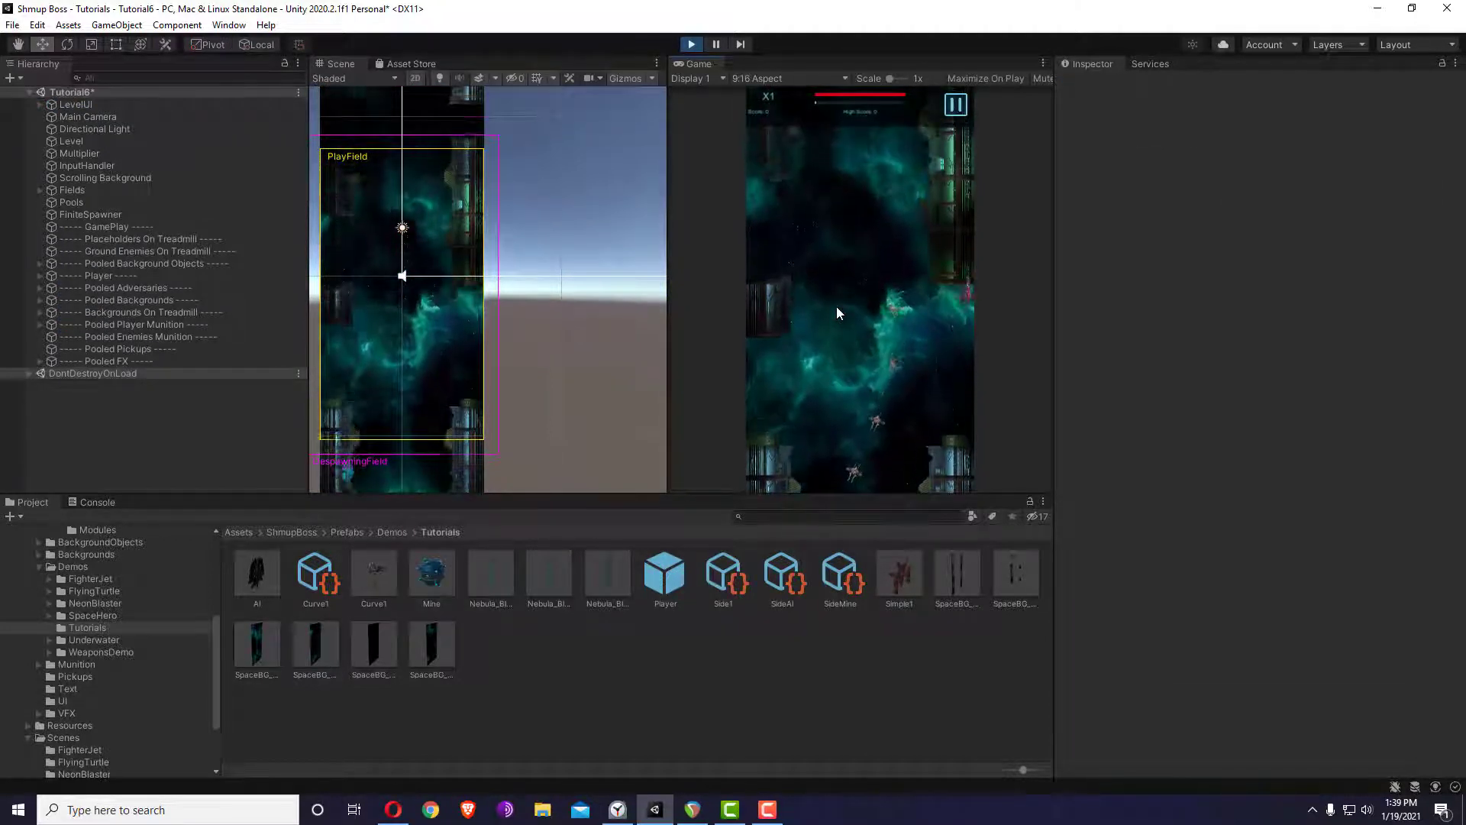
- Stop the play-test and change the Player's Roll Speed to -200
{"action": "left_click", "coordinate": [692, 43]}
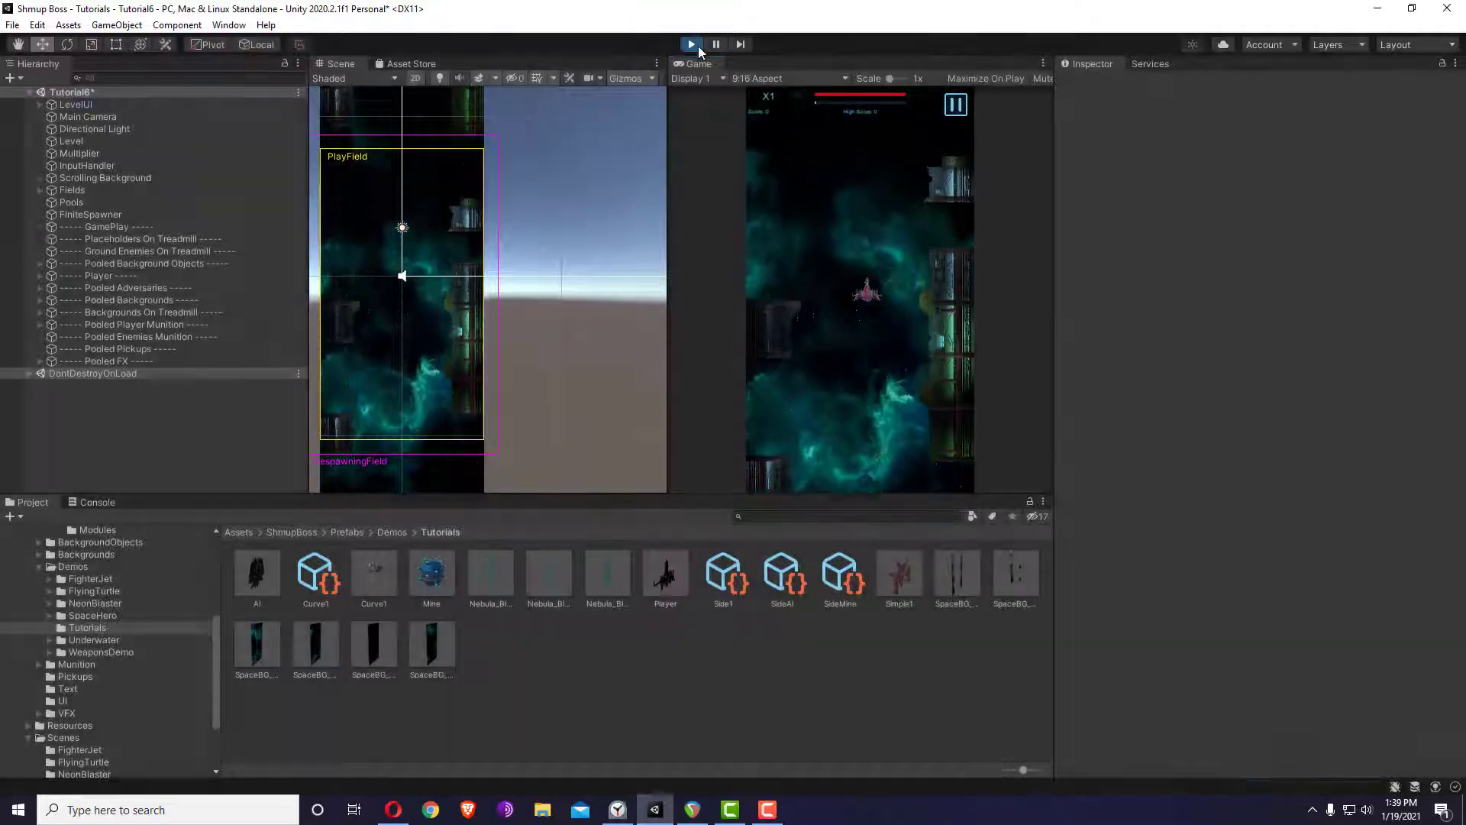
{"action": "scroll", "coordinate": [1393, 669], "scroll_direction": "down", "scroll_amount": 10}
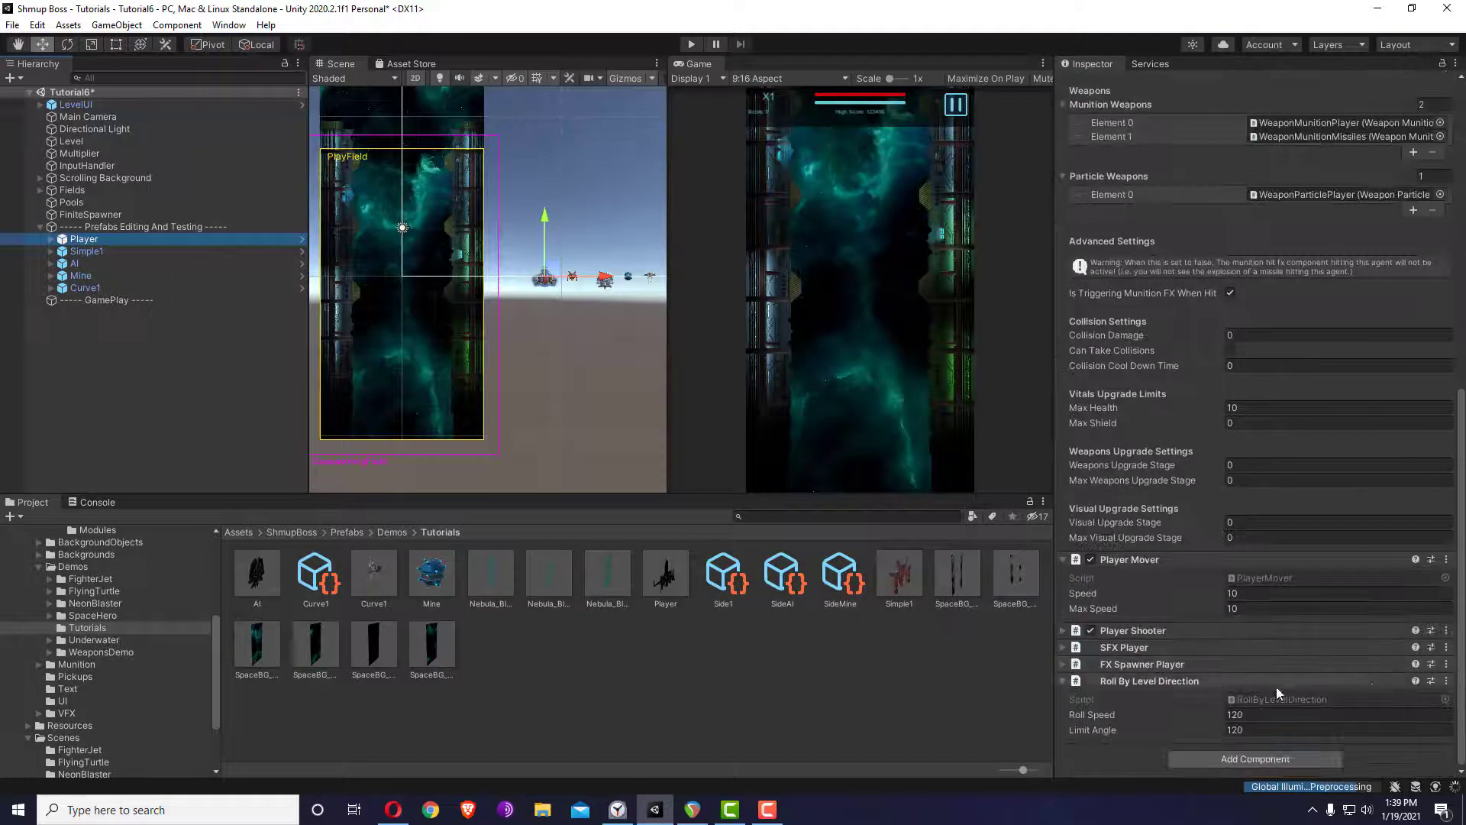
{"action": "left_click", "coordinate": [1263, 714]}
{"action": "type", "text": "-200"}
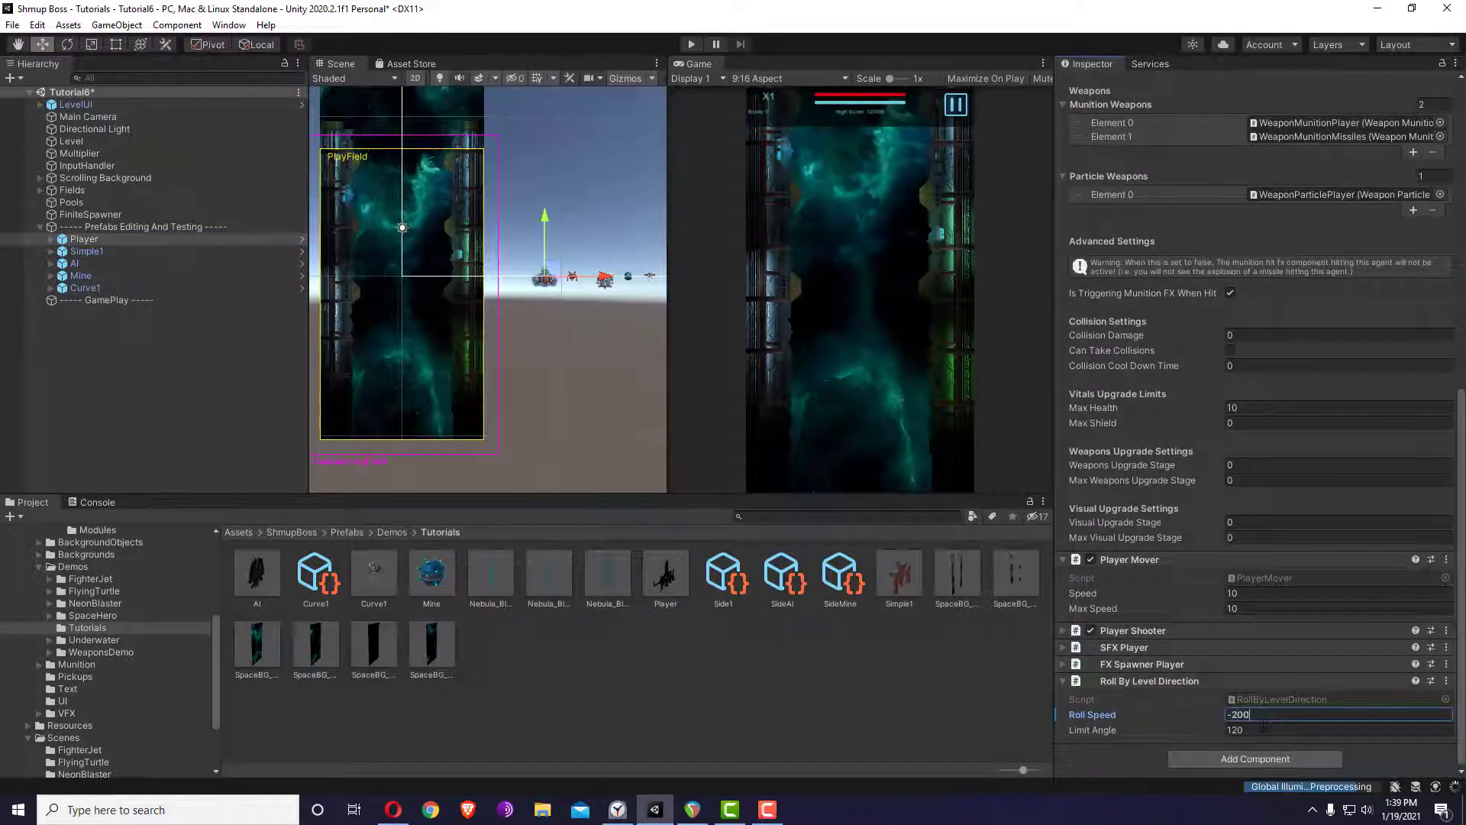
{"action": "left_click", "coordinate": [1261, 730]}
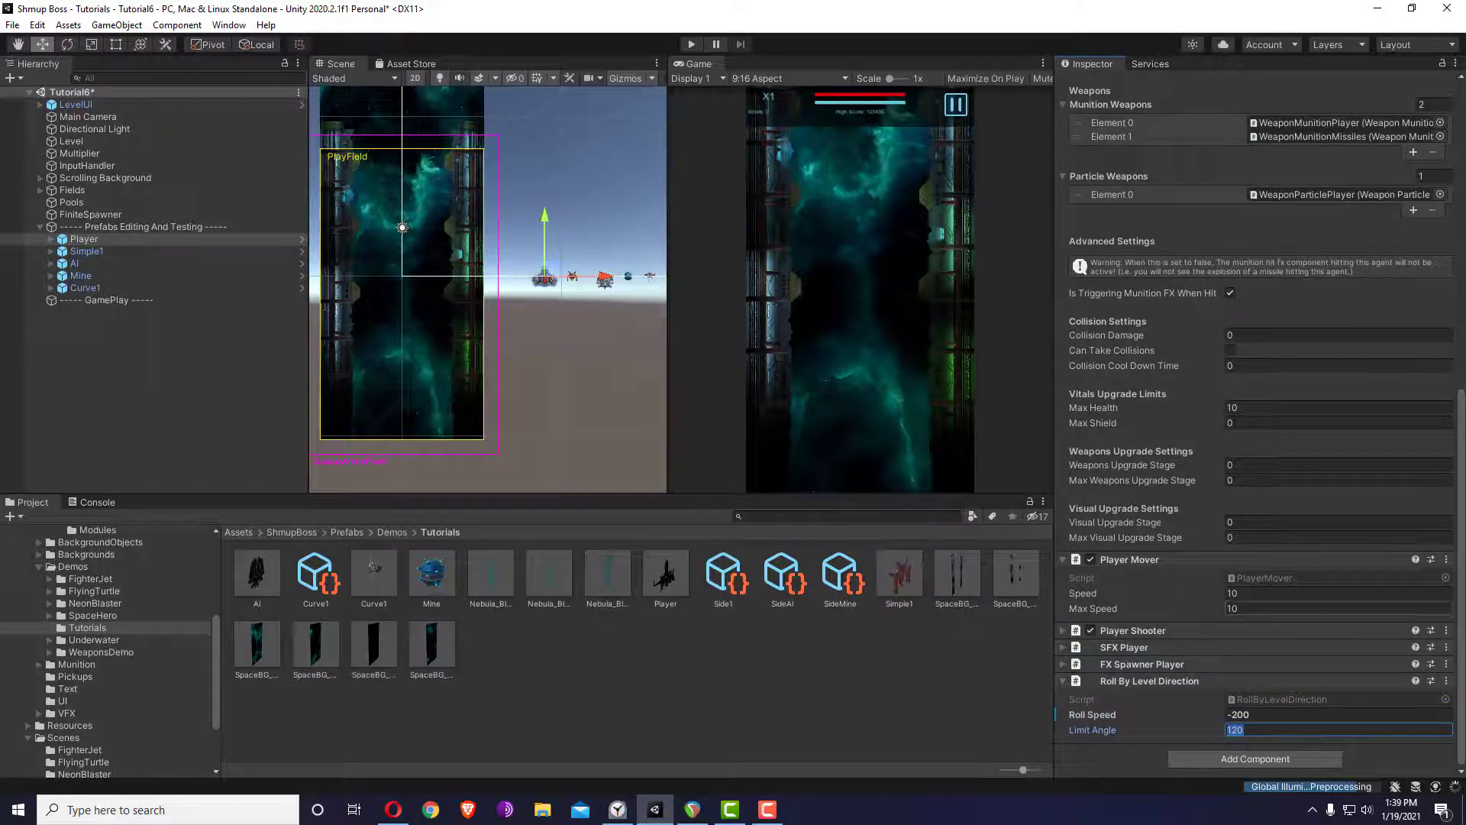
{"action": "scroll", "coordinate": [1361, 215], "scroll_direction": "up", "scroll_amount": 10}
- Apply all Player overrides to its prefab, then play-test and stop again
{"action": "left_click", "coordinate": [1382, 118]}
{"action": "left_click", "coordinate": [1405, 239]}
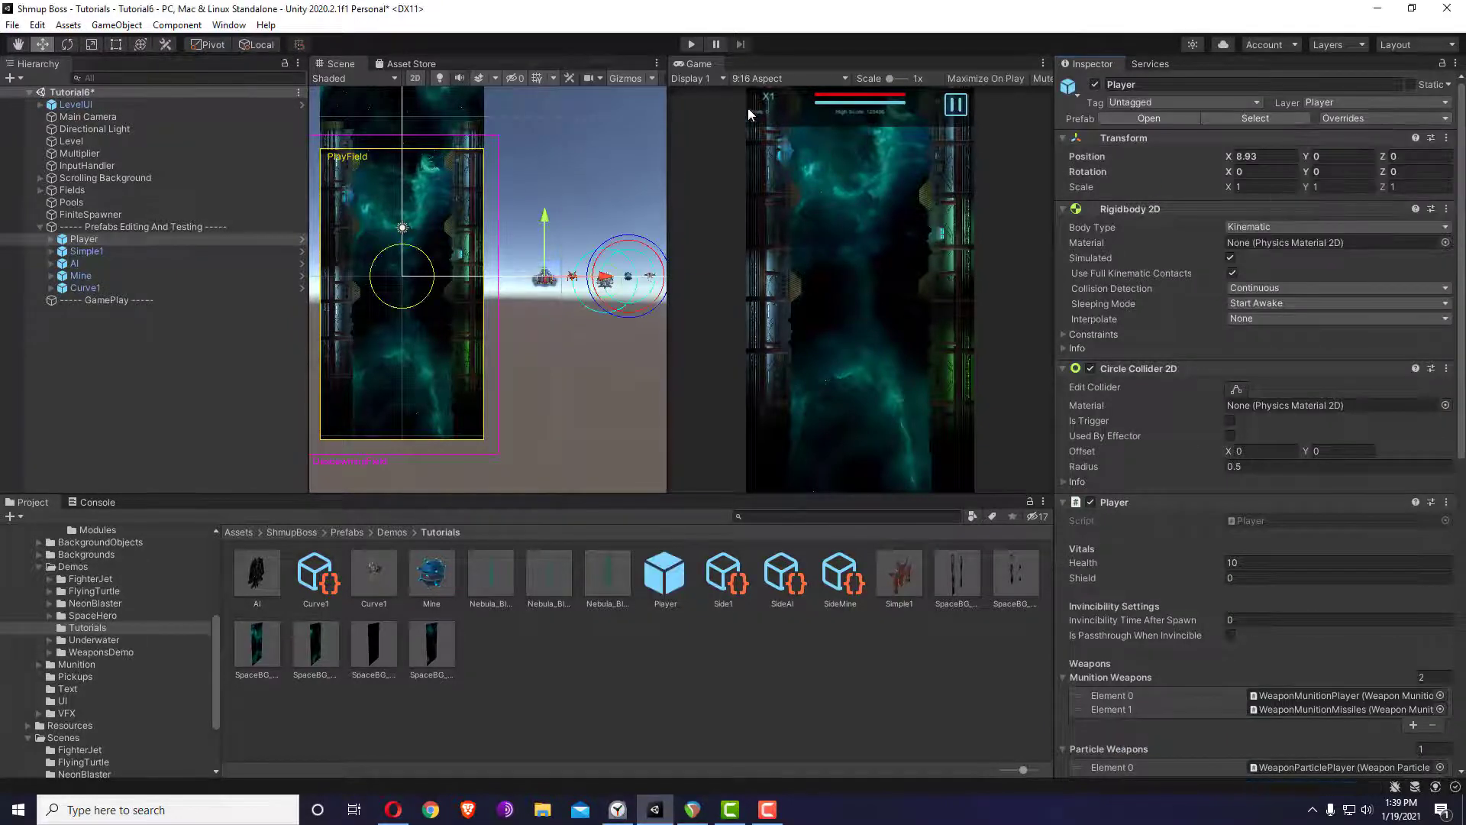
{"action": "left_click", "coordinate": [686, 42]}
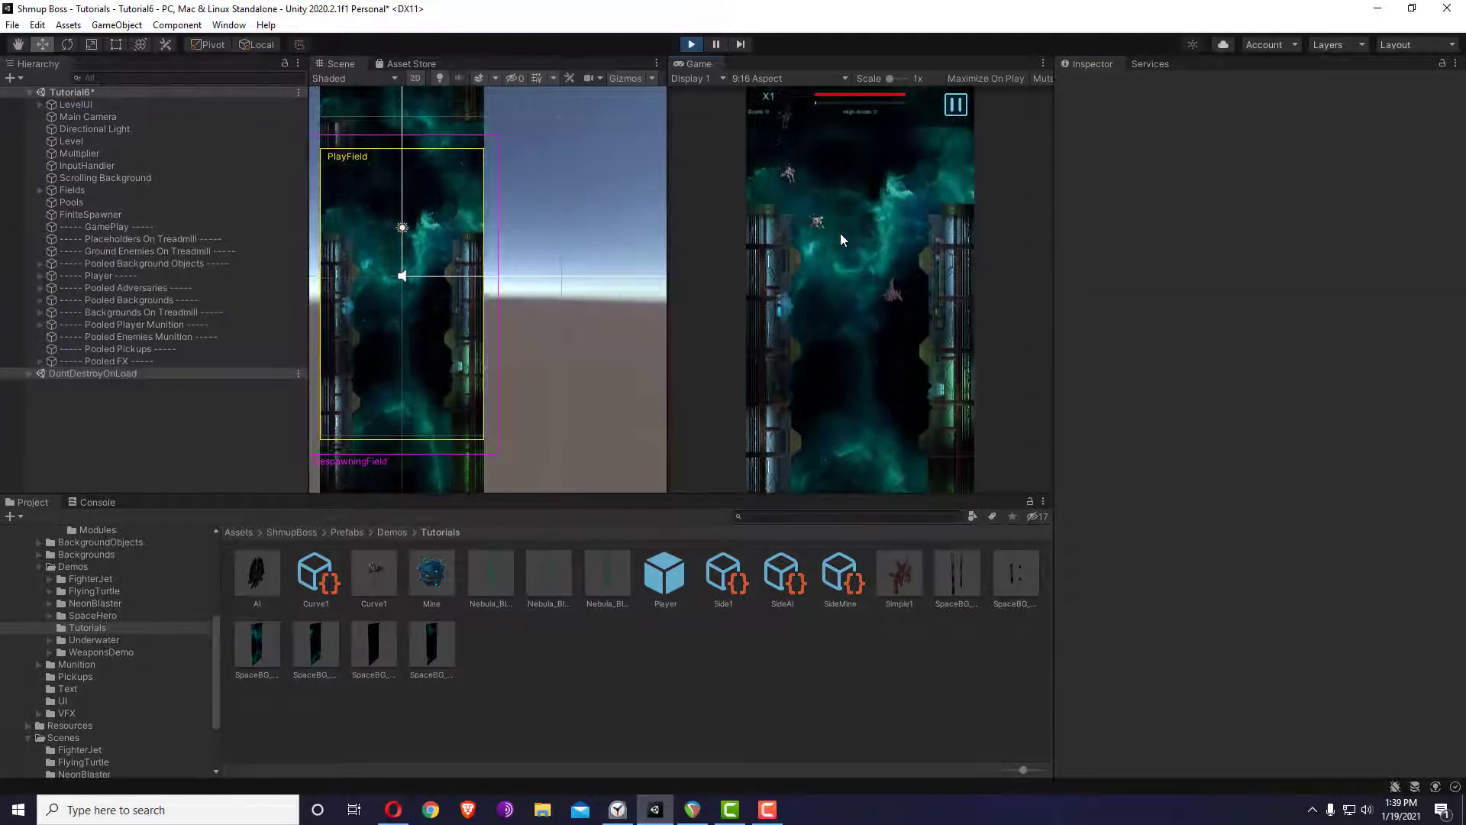
{"action": "left_click", "coordinate": [692, 44]}
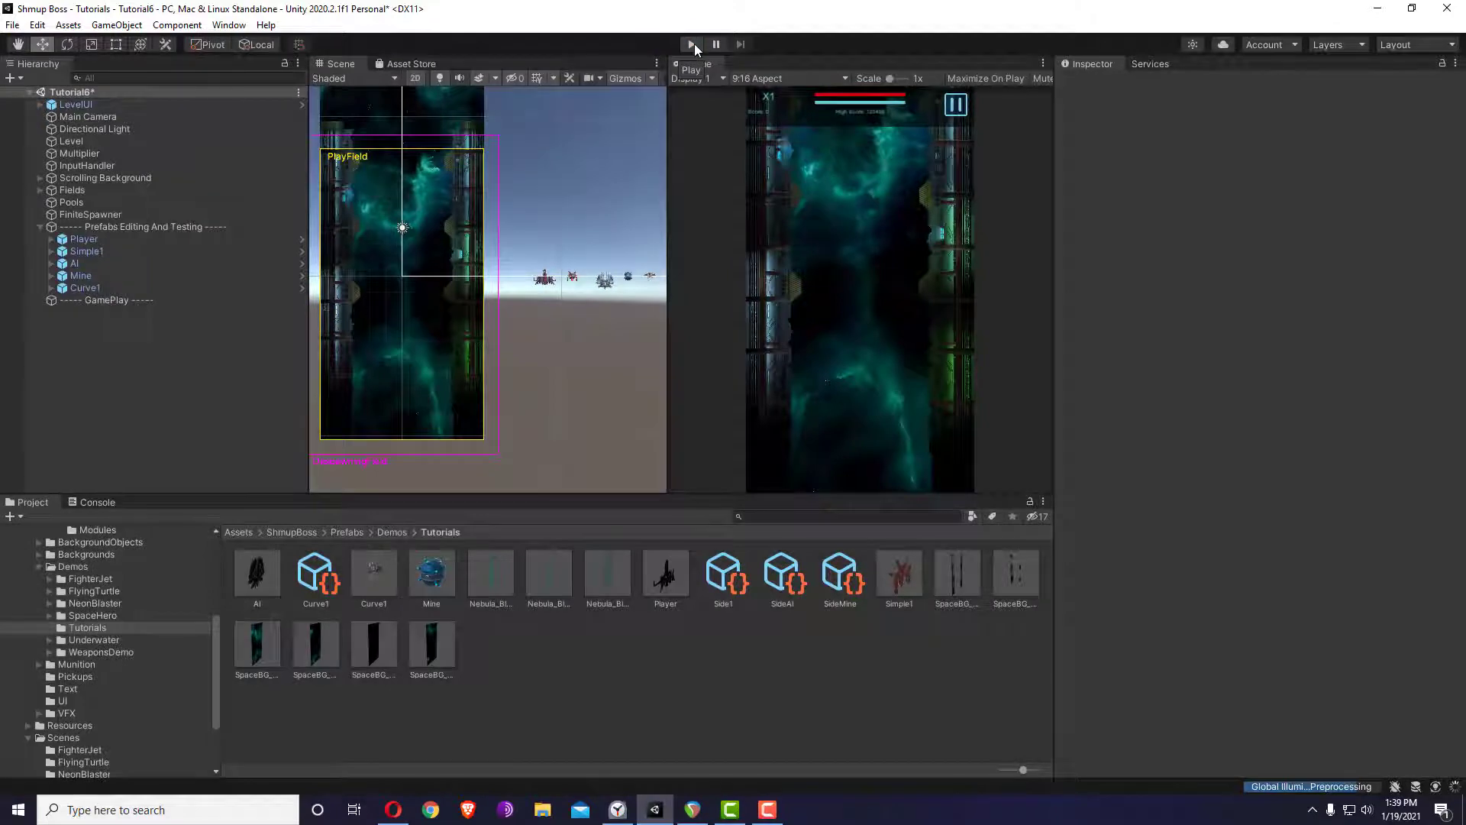
- Create a new Waypoint mover enemy template from the Shmup Boss menu
{"action": "left_click", "coordinate": [37, 26]}
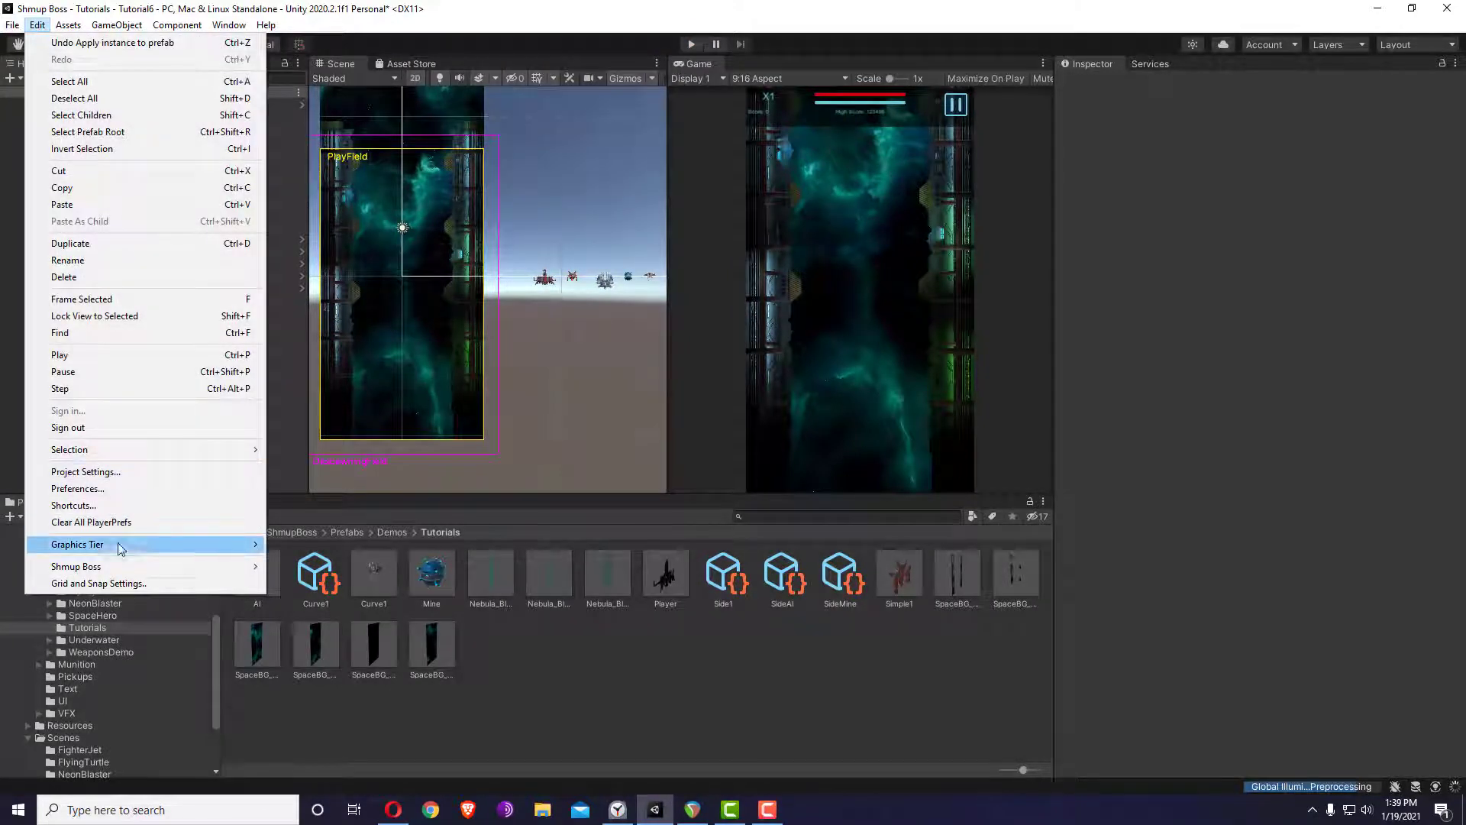
{"action": "mouse_move", "coordinate": [159, 567]}
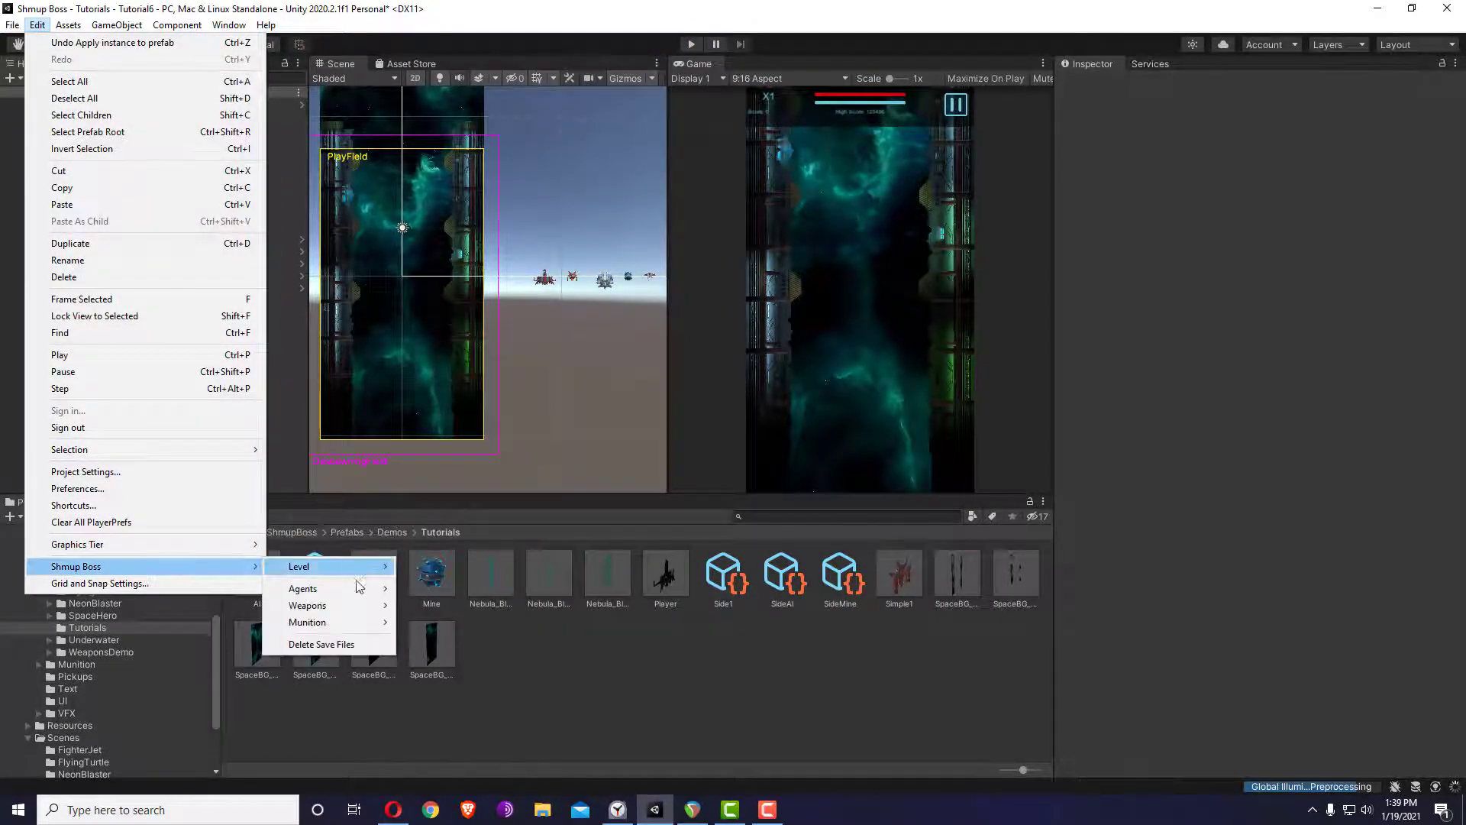
{"action": "mouse_move", "coordinate": [354, 597]}
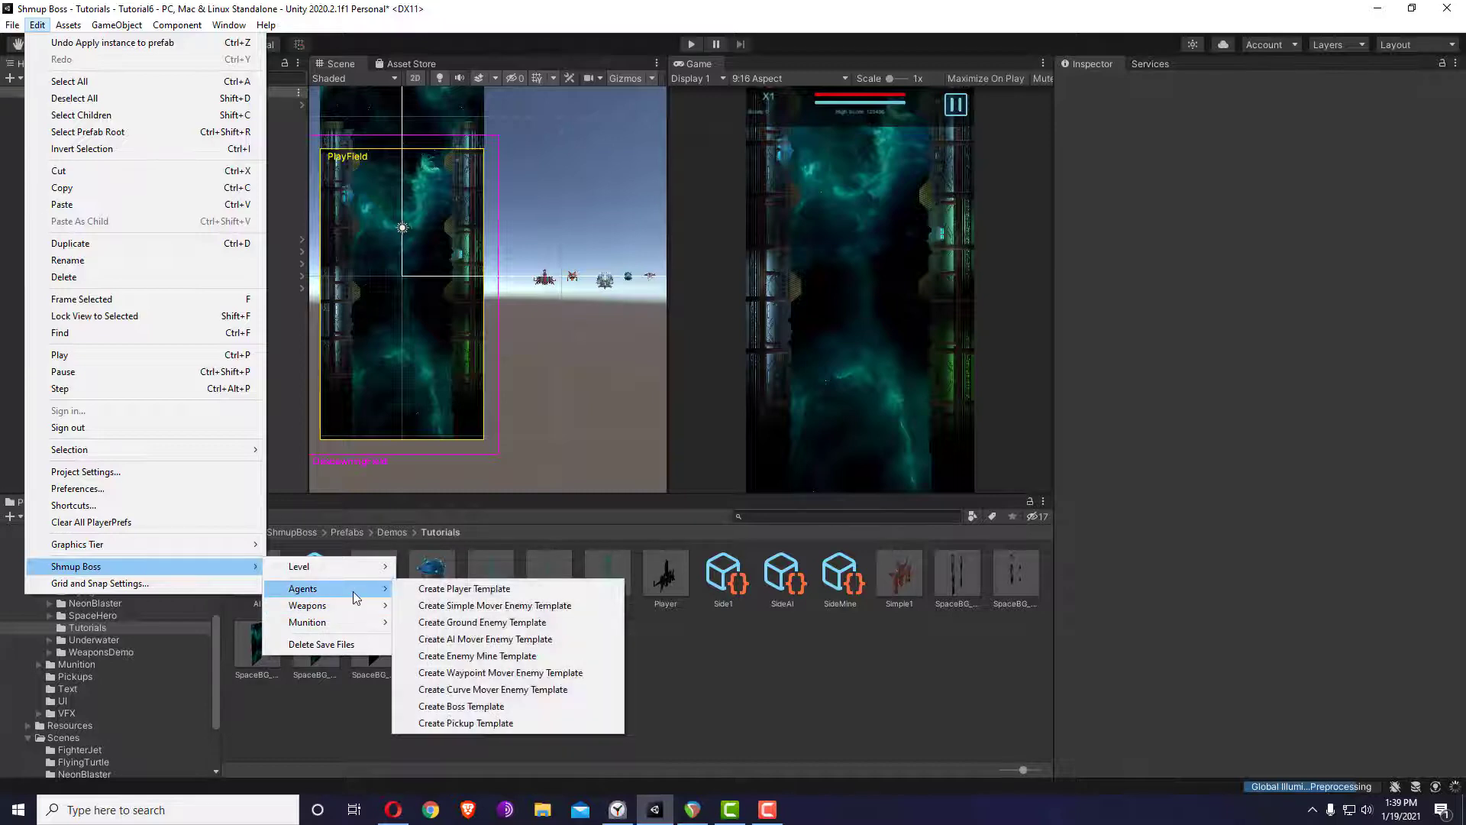
{"action": "left_click", "coordinate": [498, 675]}
- Place the NightAye6 ship prefab from the Spaceships folder under Waypoint
{"action": "left_click", "coordinate": [70, 312]}
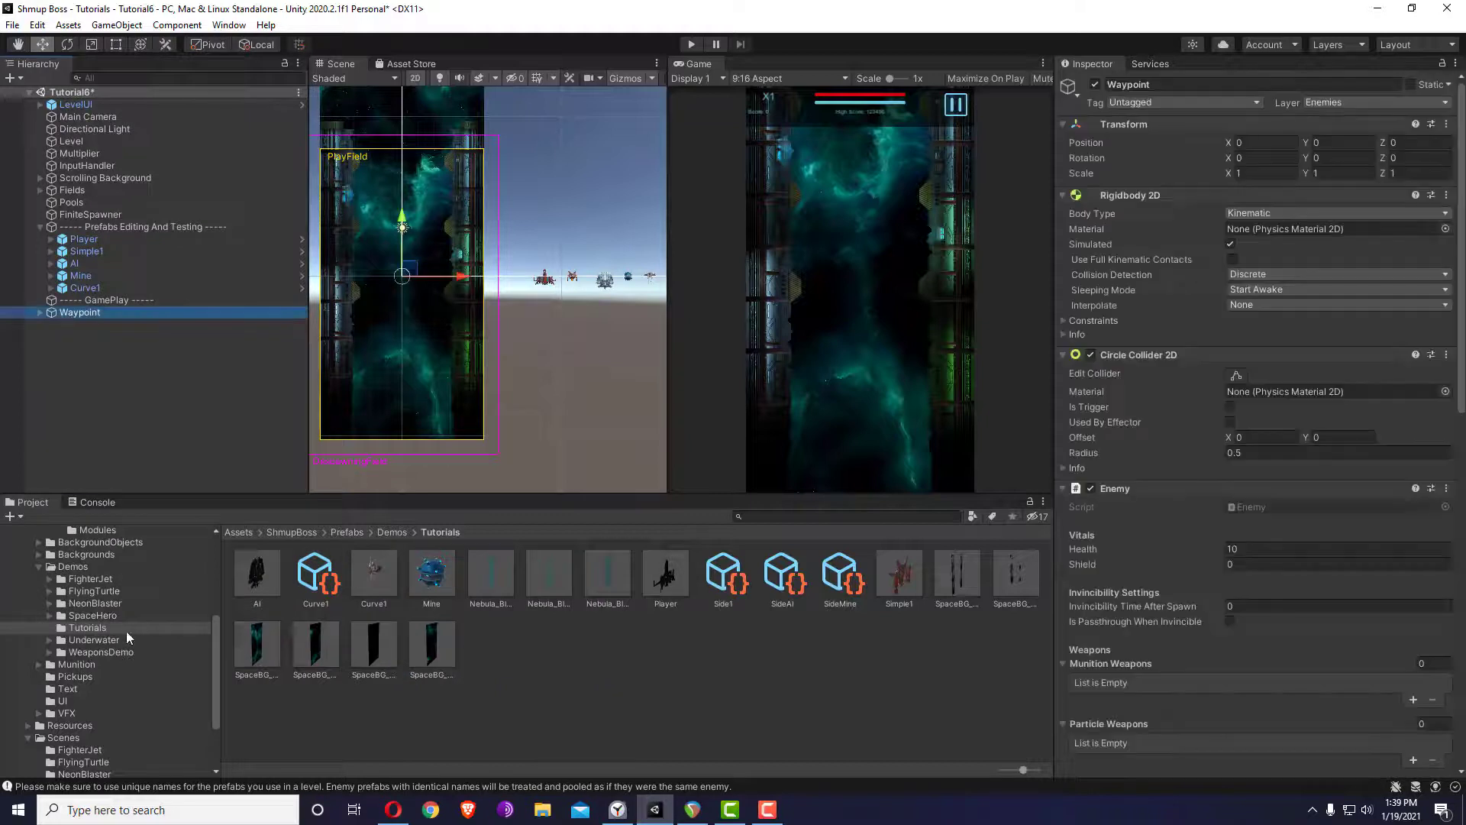
{"action": "scroll", "coordinate": [123, 624], "scroll_direction": "up", "scroll_amount": 3}
{"action": "left_click", "coordinate": [98, 610]}
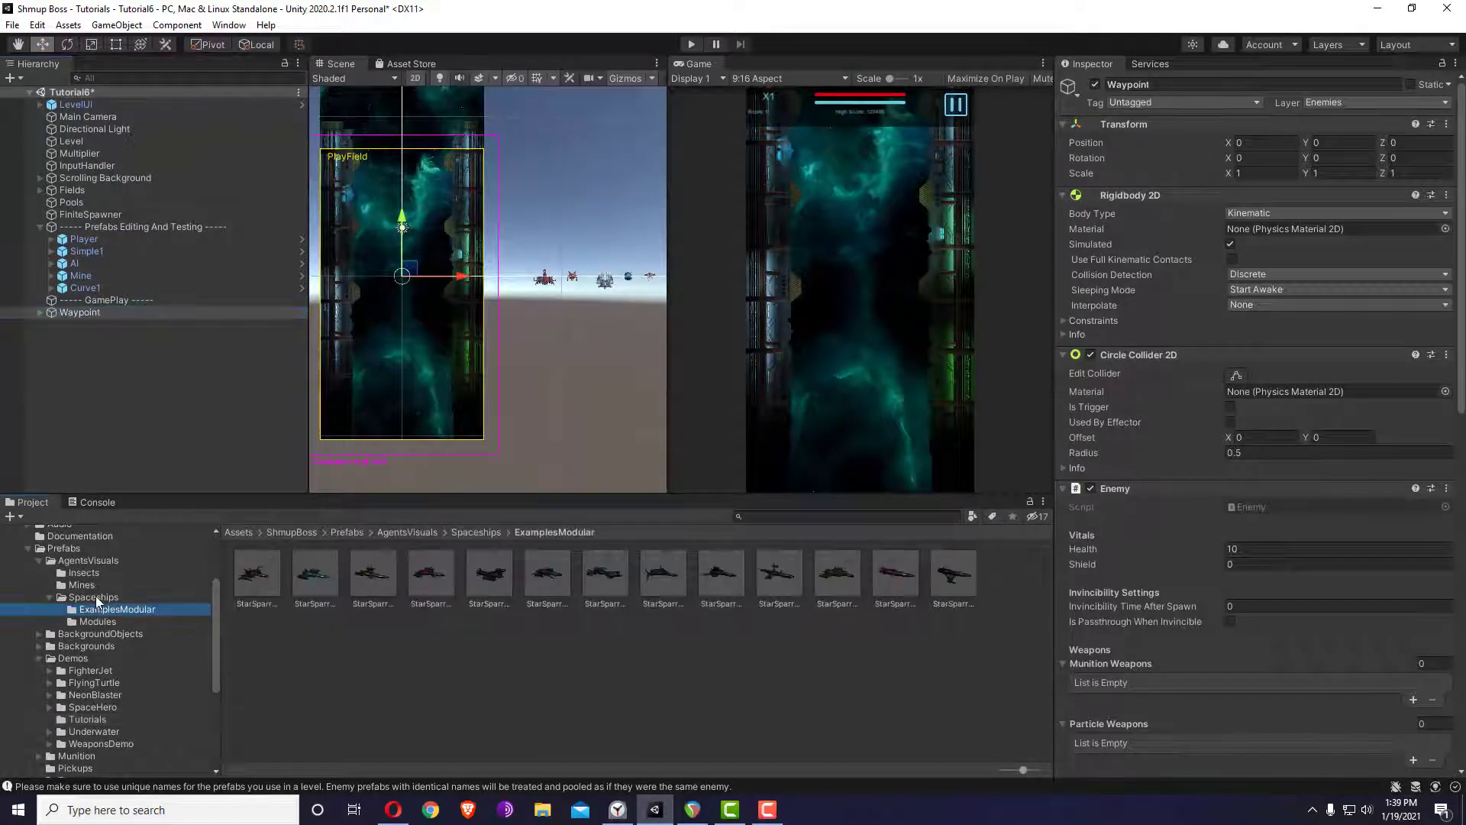
{"action": "left_click", "coordinate": [95, 597]}
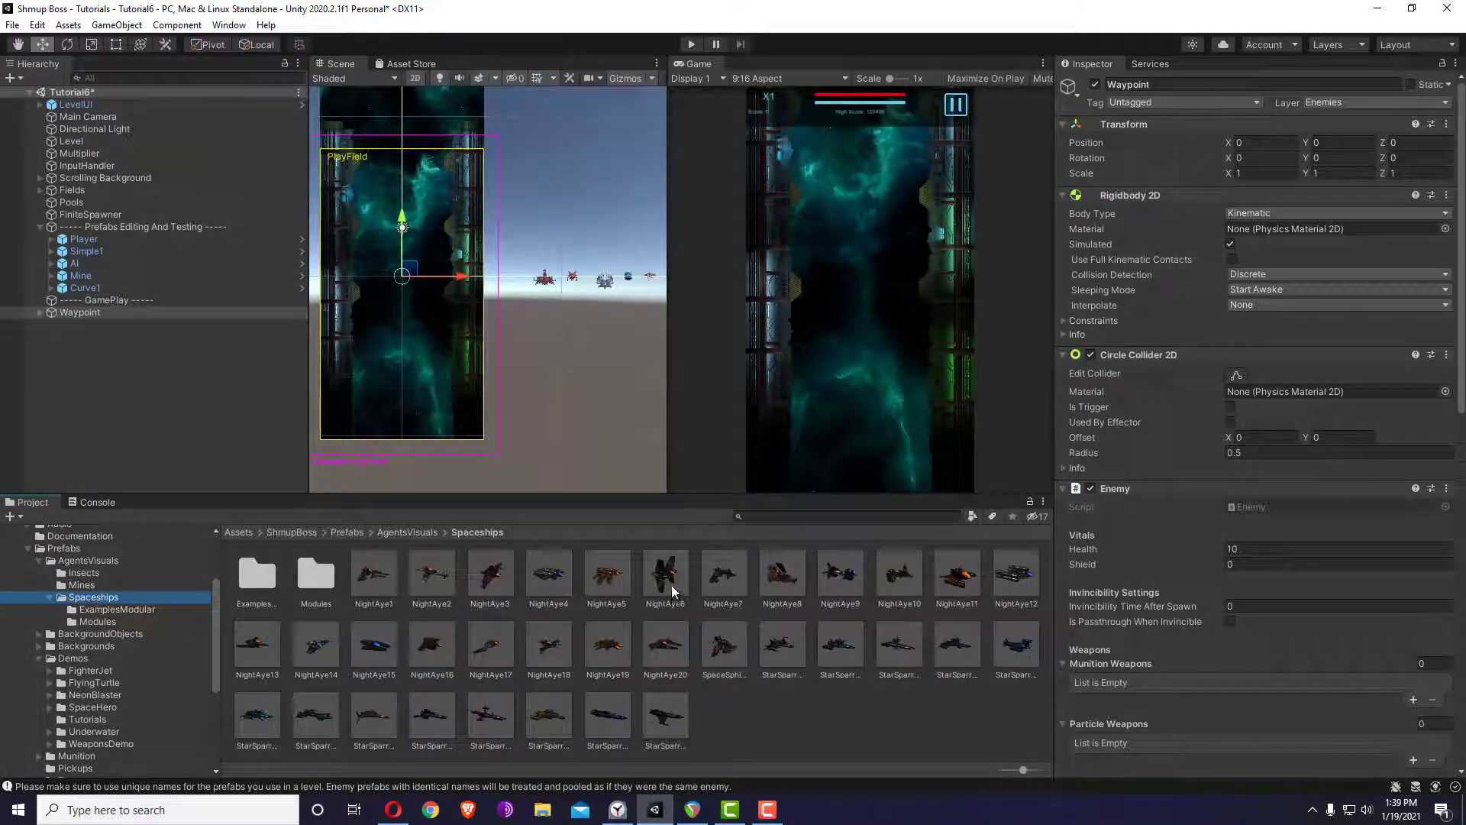
{"action": "left_click_drag", "start_coordinate": [672, 592], "coordinate": [75, 312]}
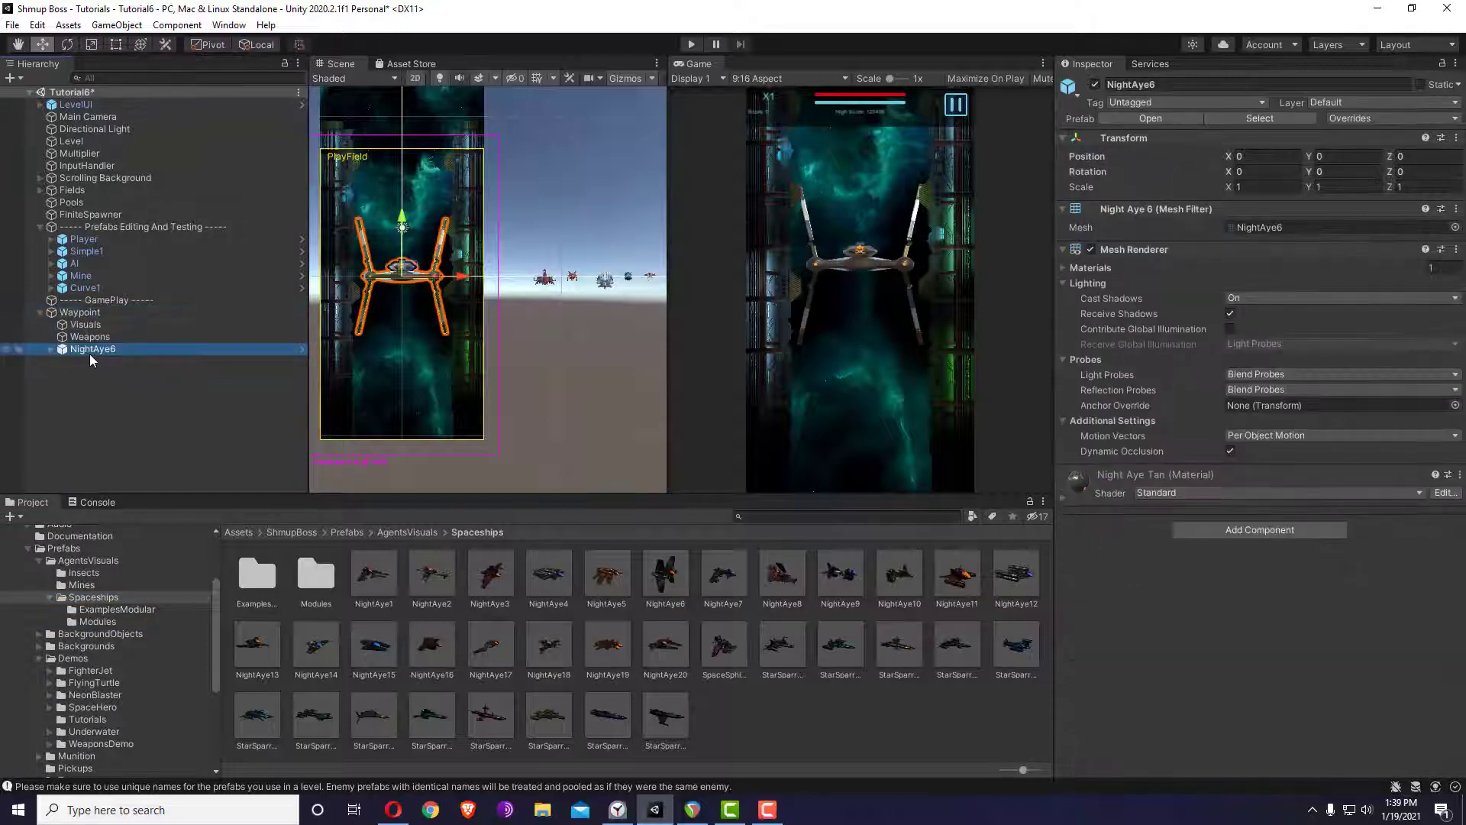
- Unpack NightAye6 under Visuals, delete its Collider, and move Waypoint into Prefabs Editing And Testing
{"action": "right_click", "coordinate": [89, 355]}
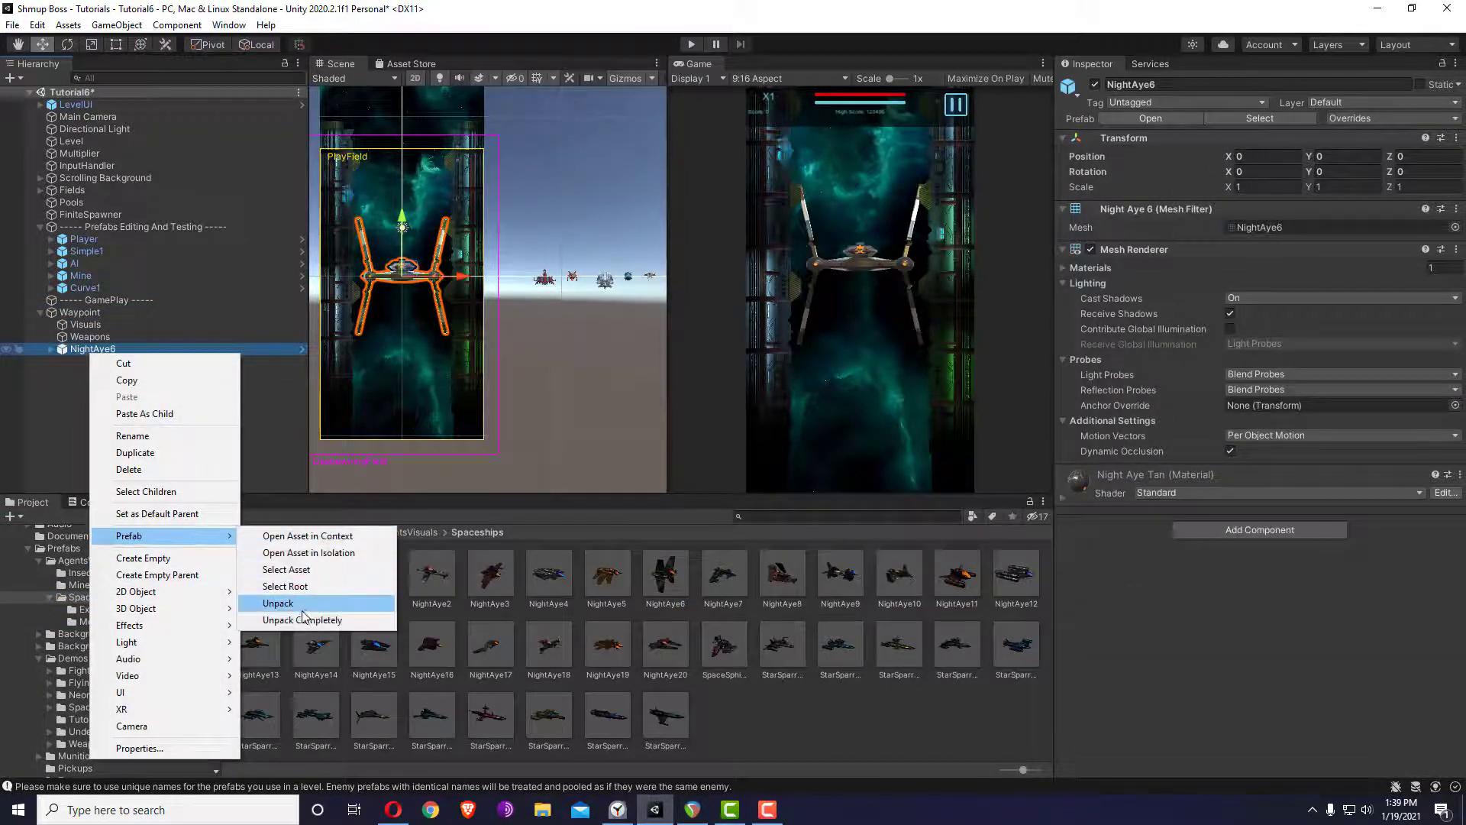
{"action": "left_click", "coordinate": [298, 620]}
{"action": "left_click_drag", "start_coordinate": [90, 351], "coordinate": [84, 330]}
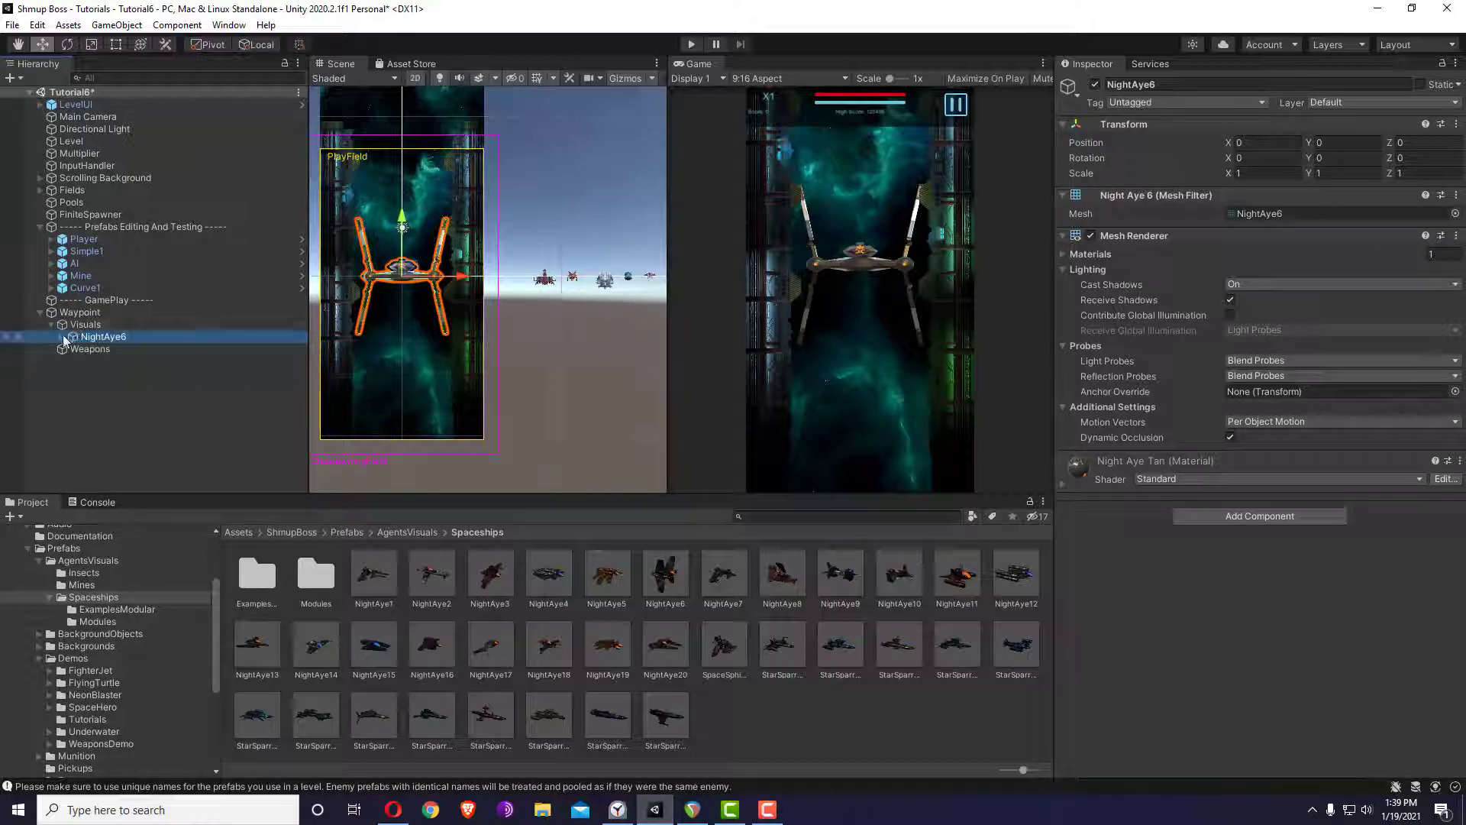
{"action": "key", "text": "Right"}
{"action": "left_click", "coordinate": [99, 350]}
{"action": "key", "text": "Delete"}
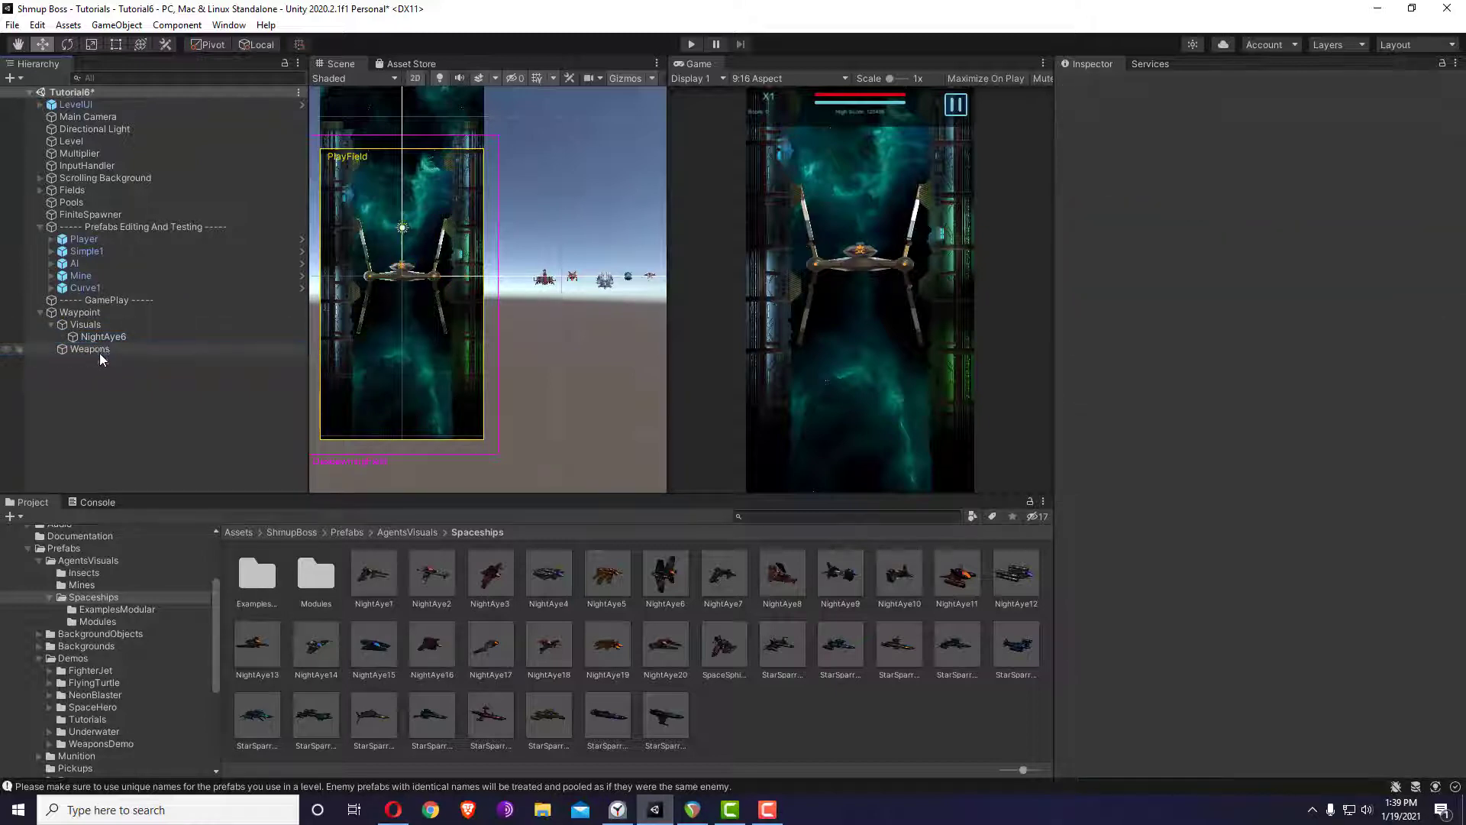
{"action": "left_click", "coordinate": [51, 325]}
{"action": "left_click", "coordinate": [75, 312]}
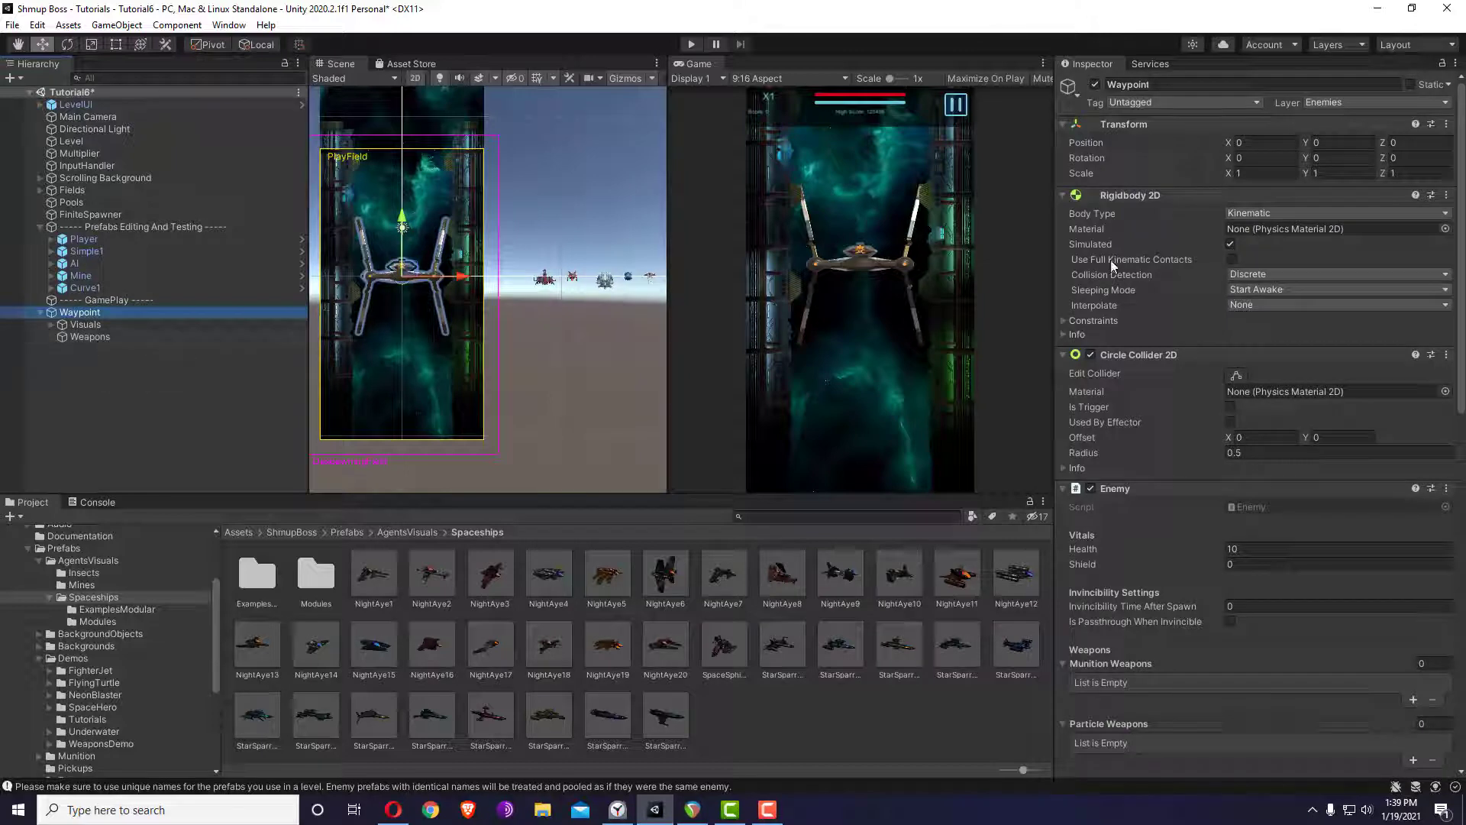
{"action": "left_click_drag", "start_coordinate": [79, 314], "coordinate": [100, 229]}
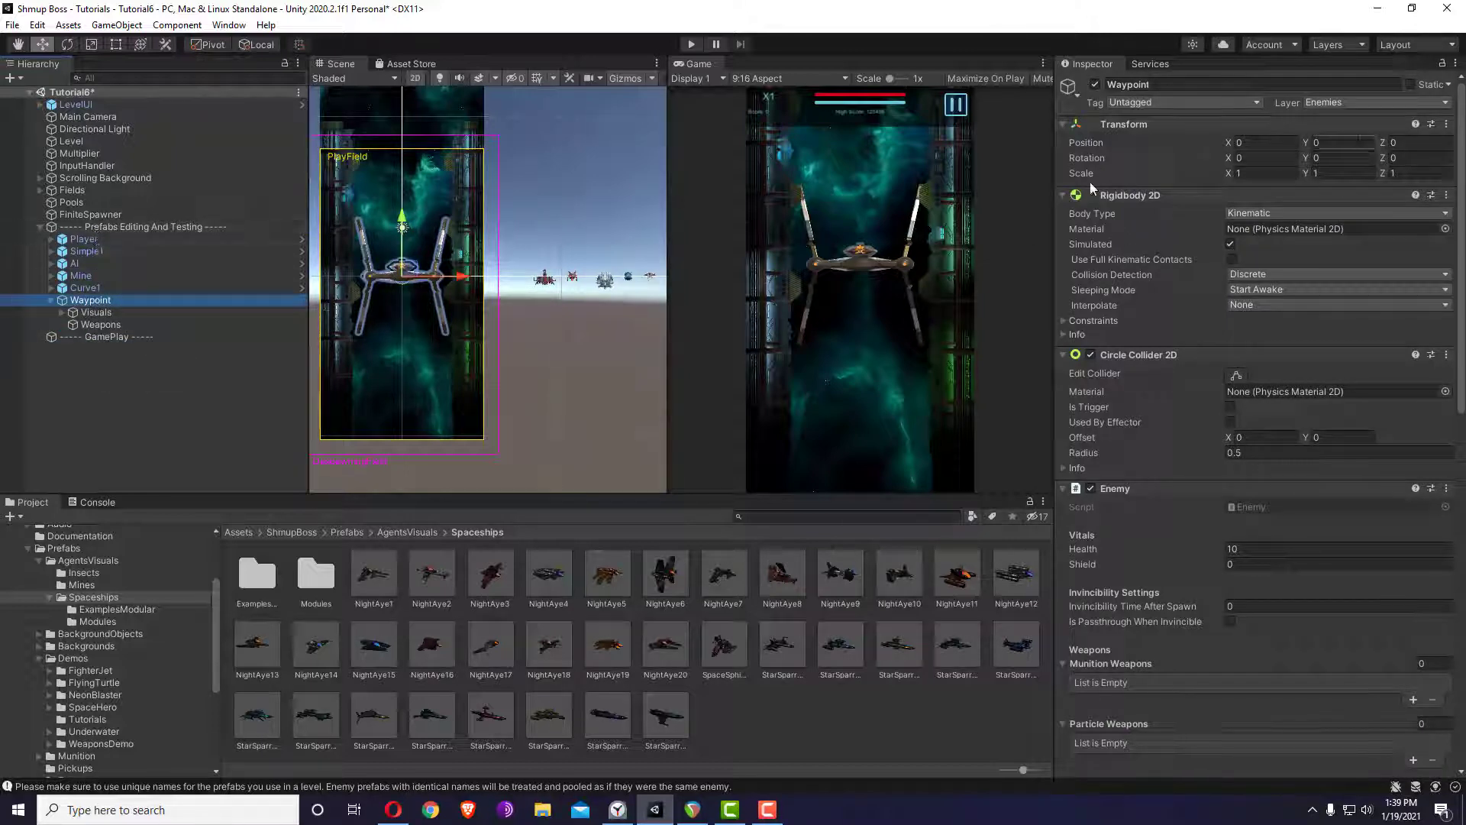
- Give NightAye6 a scale of 0.1 and rotation X 90, Y 180
{"action": "left_click", "coordinate": [62, 312]}
{"action": "left_click", "coordinate": [113, 324]}
{"action": "left_click", "coordinate": [1268, 172]}
{"action": "type", "text": "0.1"}
{"action": "key", "text": "Tab"}
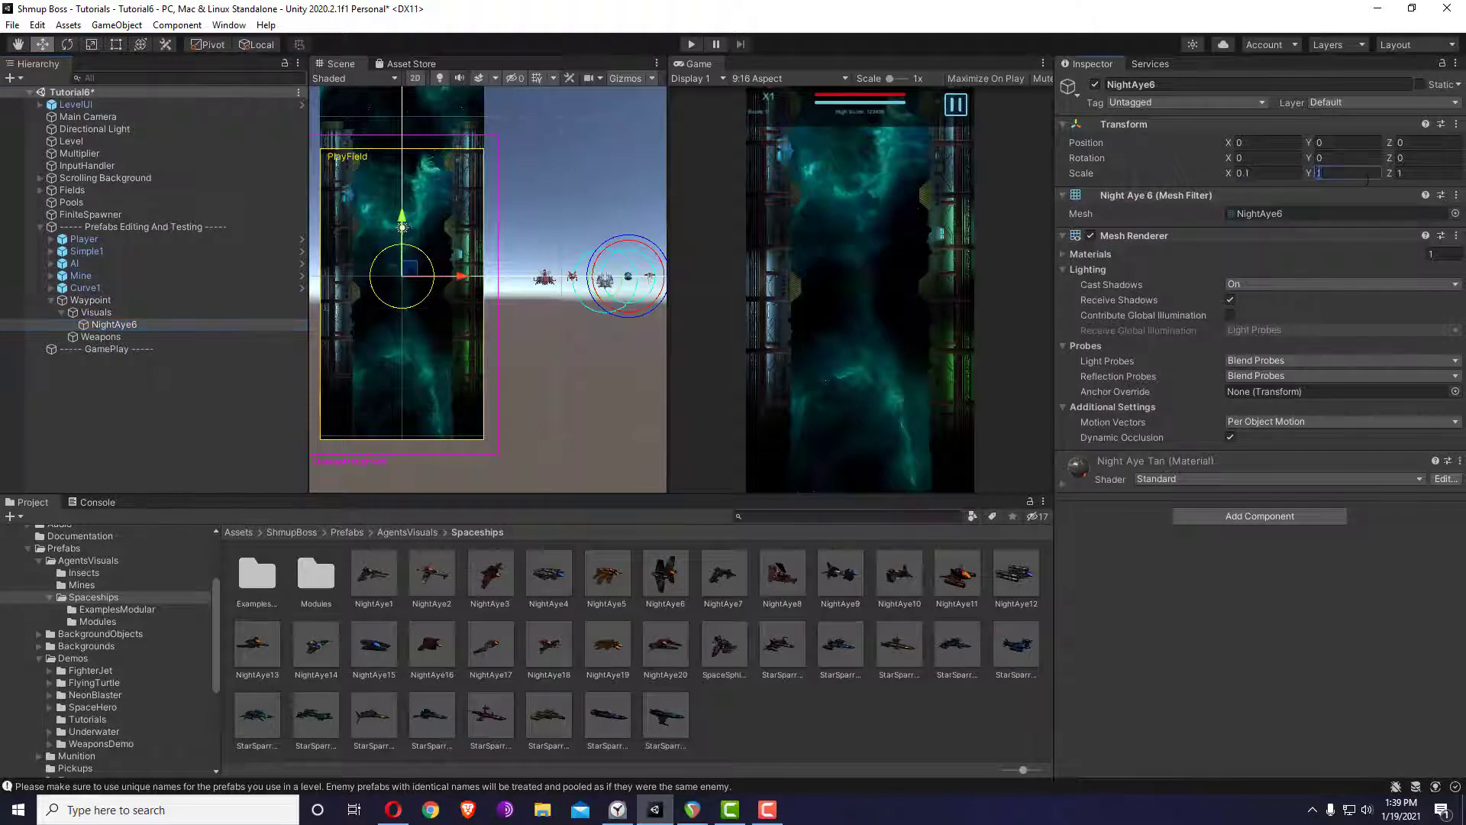
{"action": "type", "text": "0.1"}
{"action": "key", "text": "Tab"}
{"action": "type", "text": "0.1"}
{"action": "left_click", "coordinate": [1268, 157]}
{"action": "type", "text": "90"}
{"action": "key", "text": "Tab"}
{"action": "type", "text": "180"}
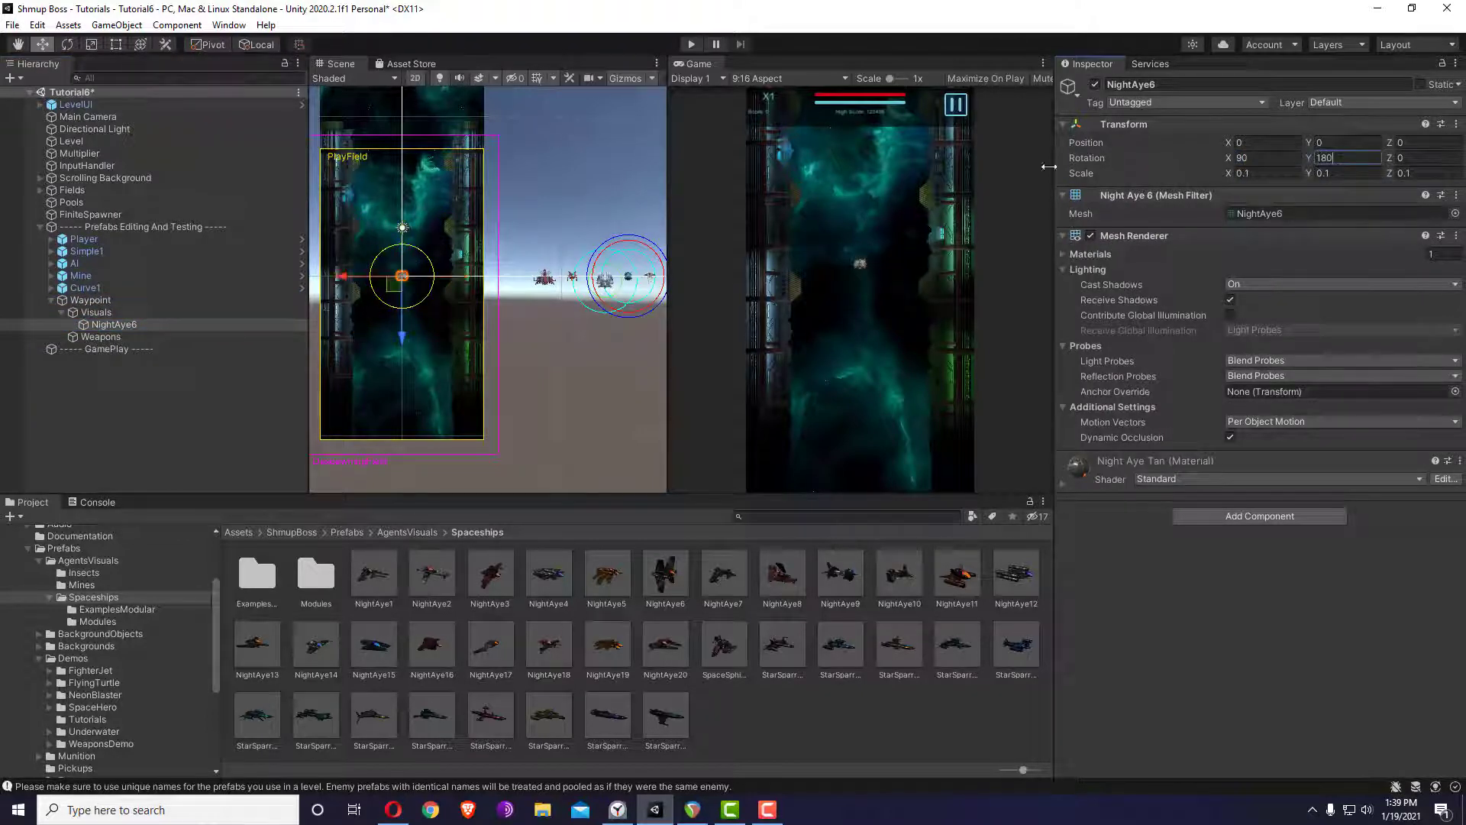
- Slide the NightAye6 ship right, off the play field
{"action": "middle_click_drag", "start_coordinate": [434, 288], "coordinate": [416, 288]}
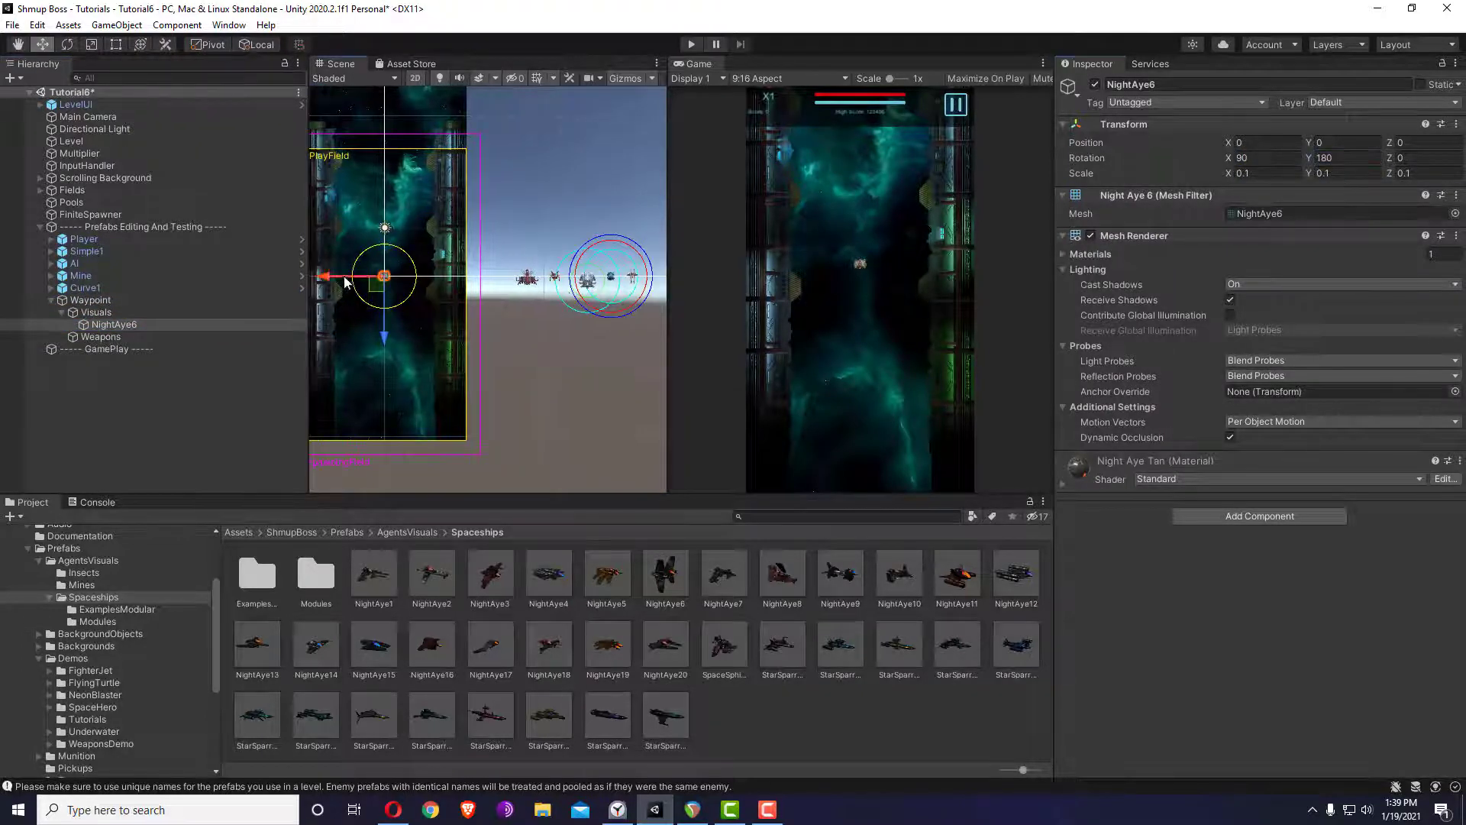
{"action": "left_click_drag", "start_coordinate": [345, 279], "coordinate": [611, 286]}
{"action": "key", "text": "f"}
{"action": "scroll", "coordinate": [563, 298], "scroll_direction": "down", "scroll_amount": 3}
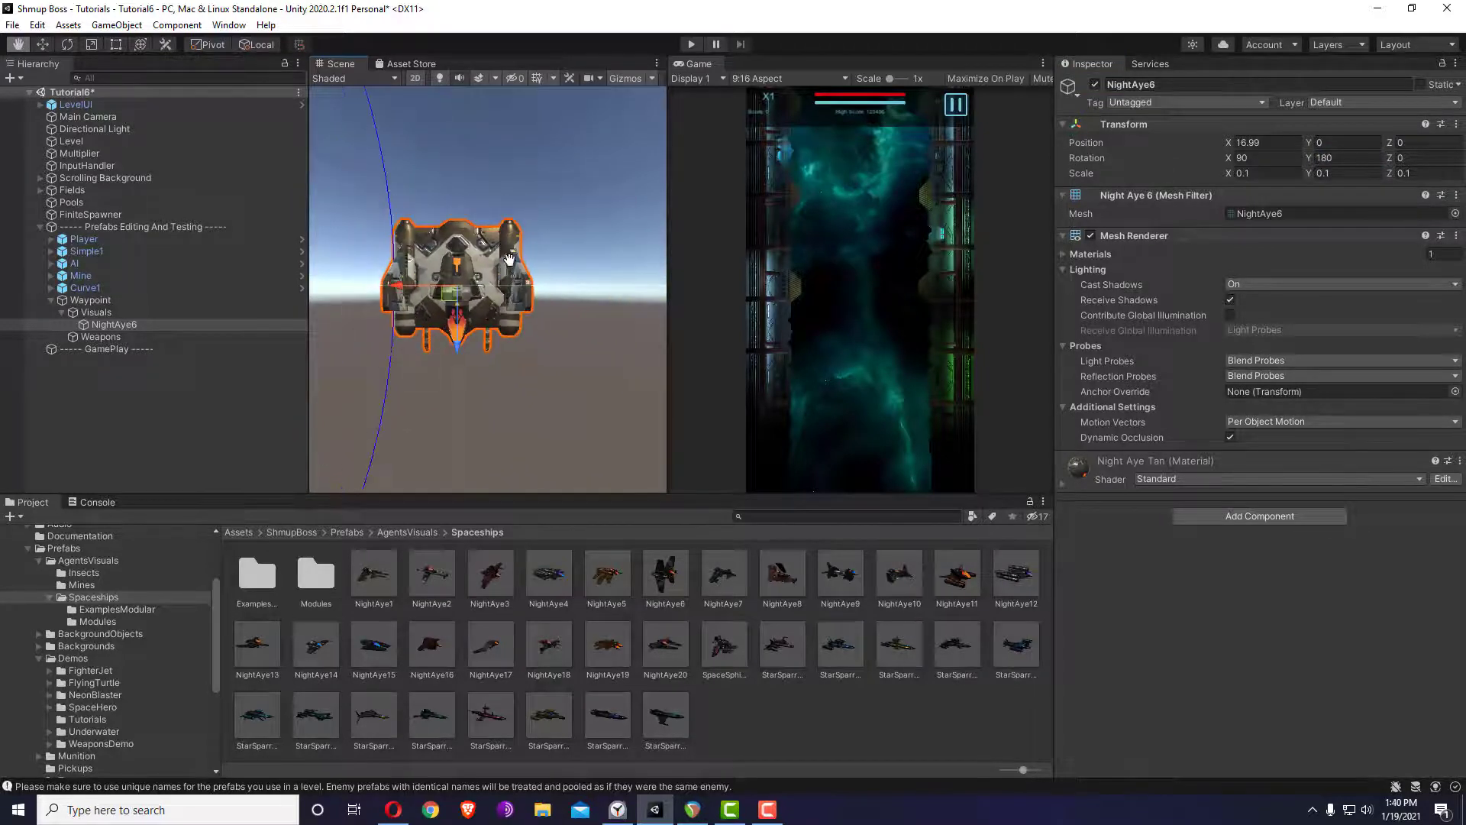
{"action": "scroll", "coordinate": [398, 246], "scroll_direction": "down", "scroll_amount": 3}
{"action": "key", "text": "w"}
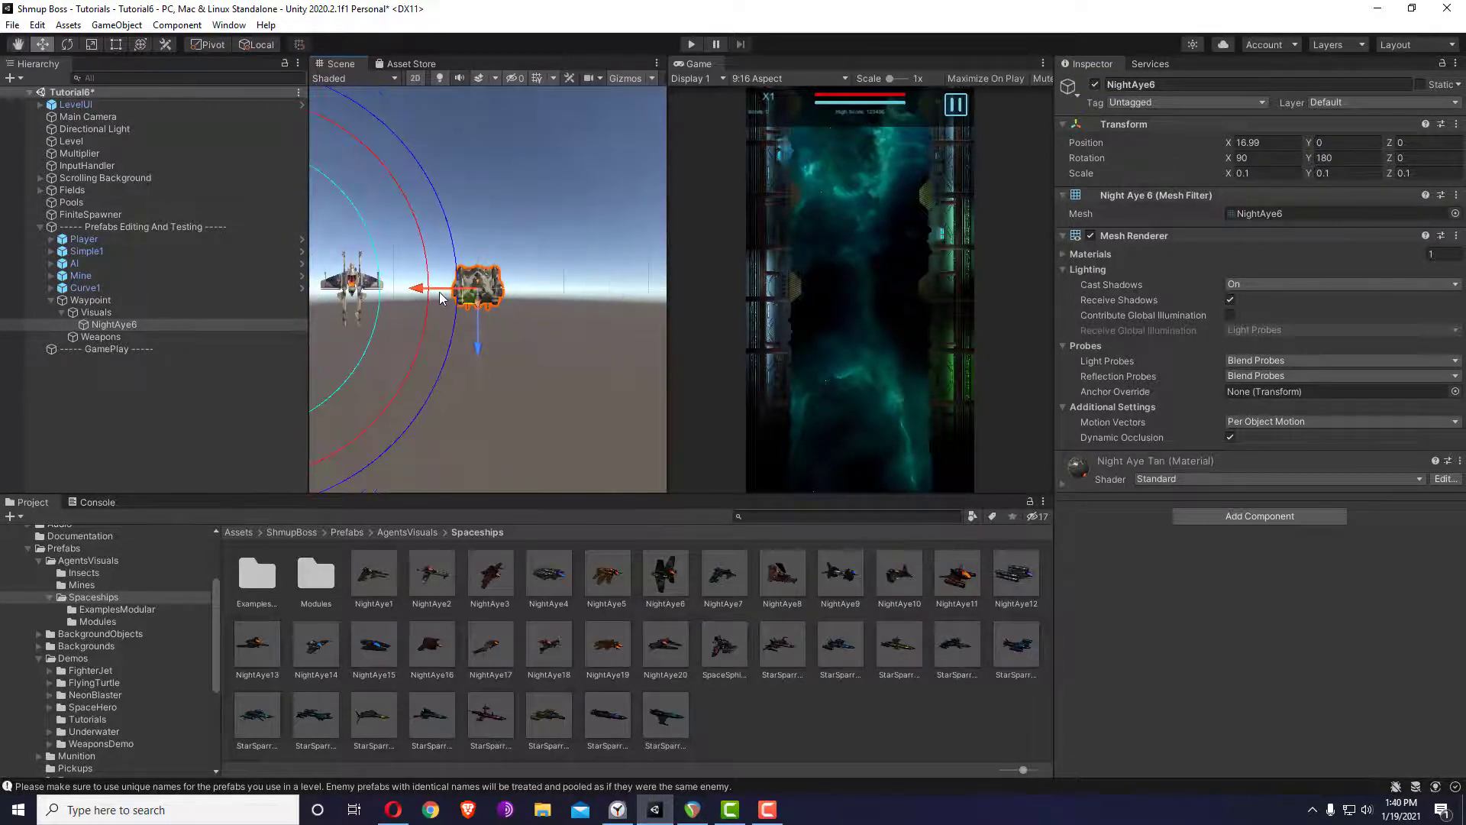
- Set the Waypoint enemy's collider radius to 0.5
{"action": "left_click", "coordinate": [90, 300]}
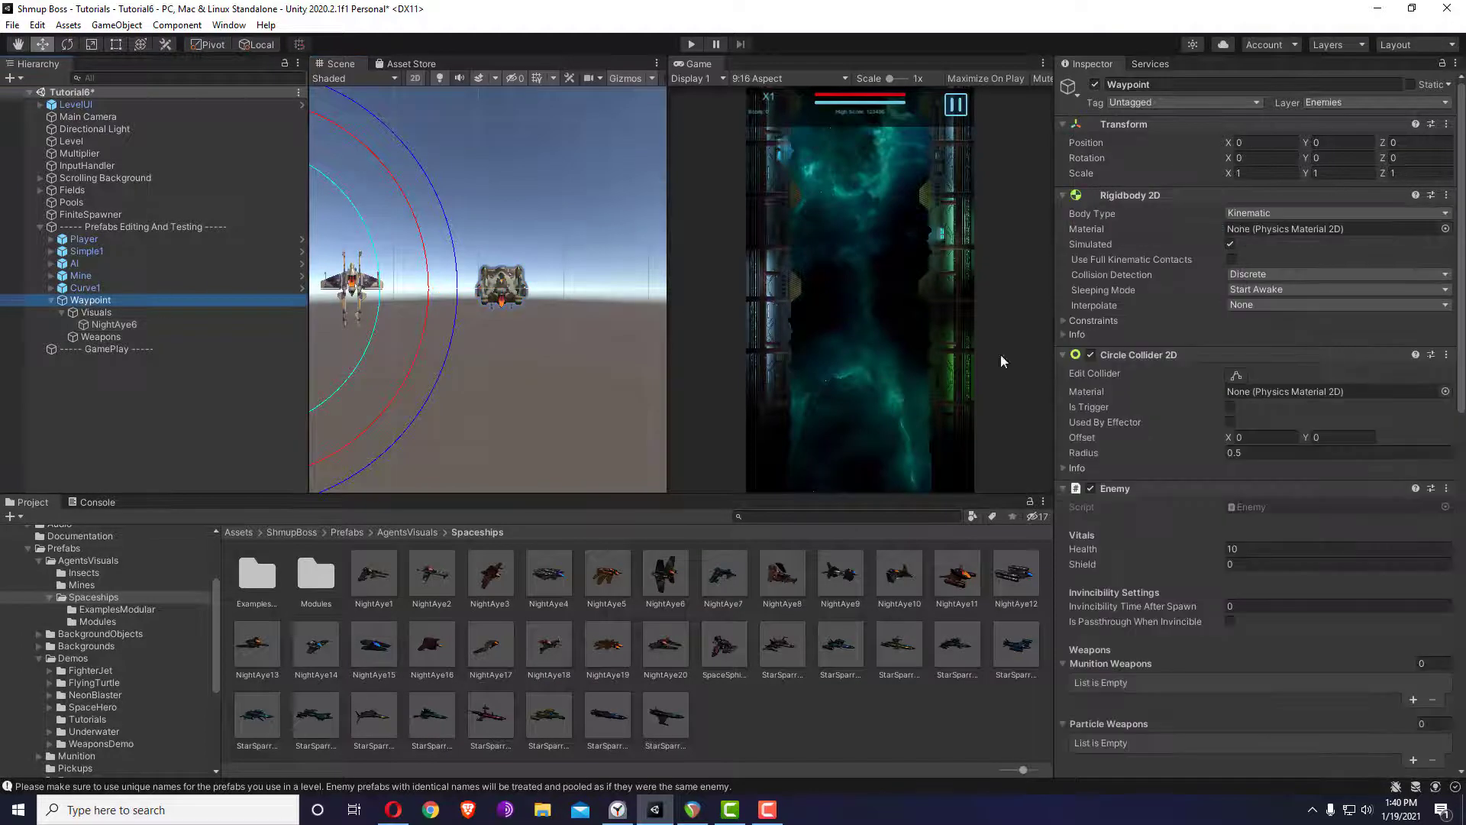
{"action": "left_click", "coordinate": [1083, 455]}
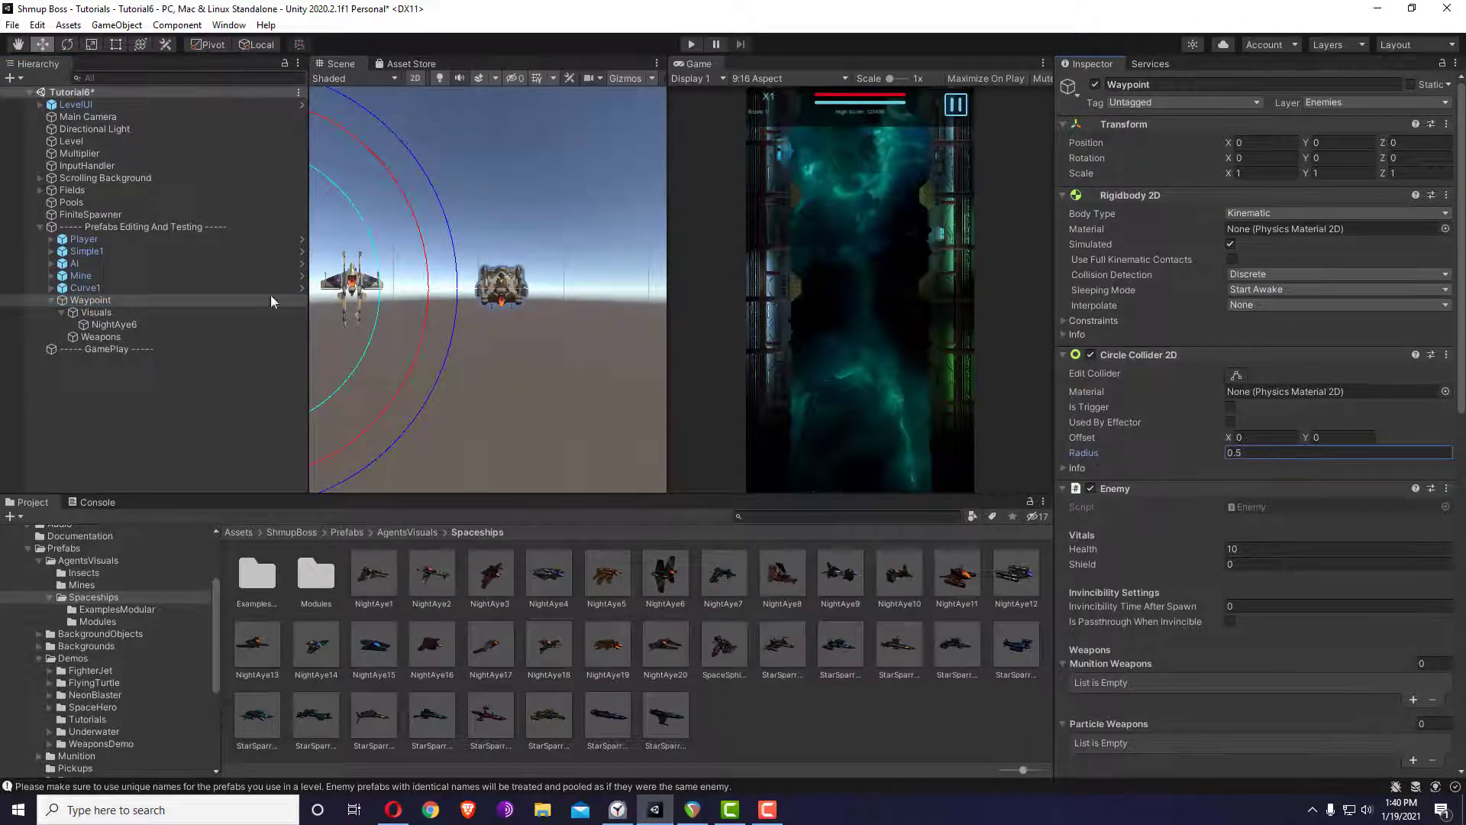
{"action": "scroll", "coordinate": [458, 260], "scroll_direction": "down", "scroll_amount": 4}
- Reset NightAye6's X position to 0 and move Waypoint to X 18.1 beside the test ships
{"action": "middle_click_drag", "start_coordinate": [450, 249], "coordinate": [550, 253]}
{"action": "left_click", "coordinate": [115, 311]}
{"action": "left_click", "coordinate": [115, 302]}
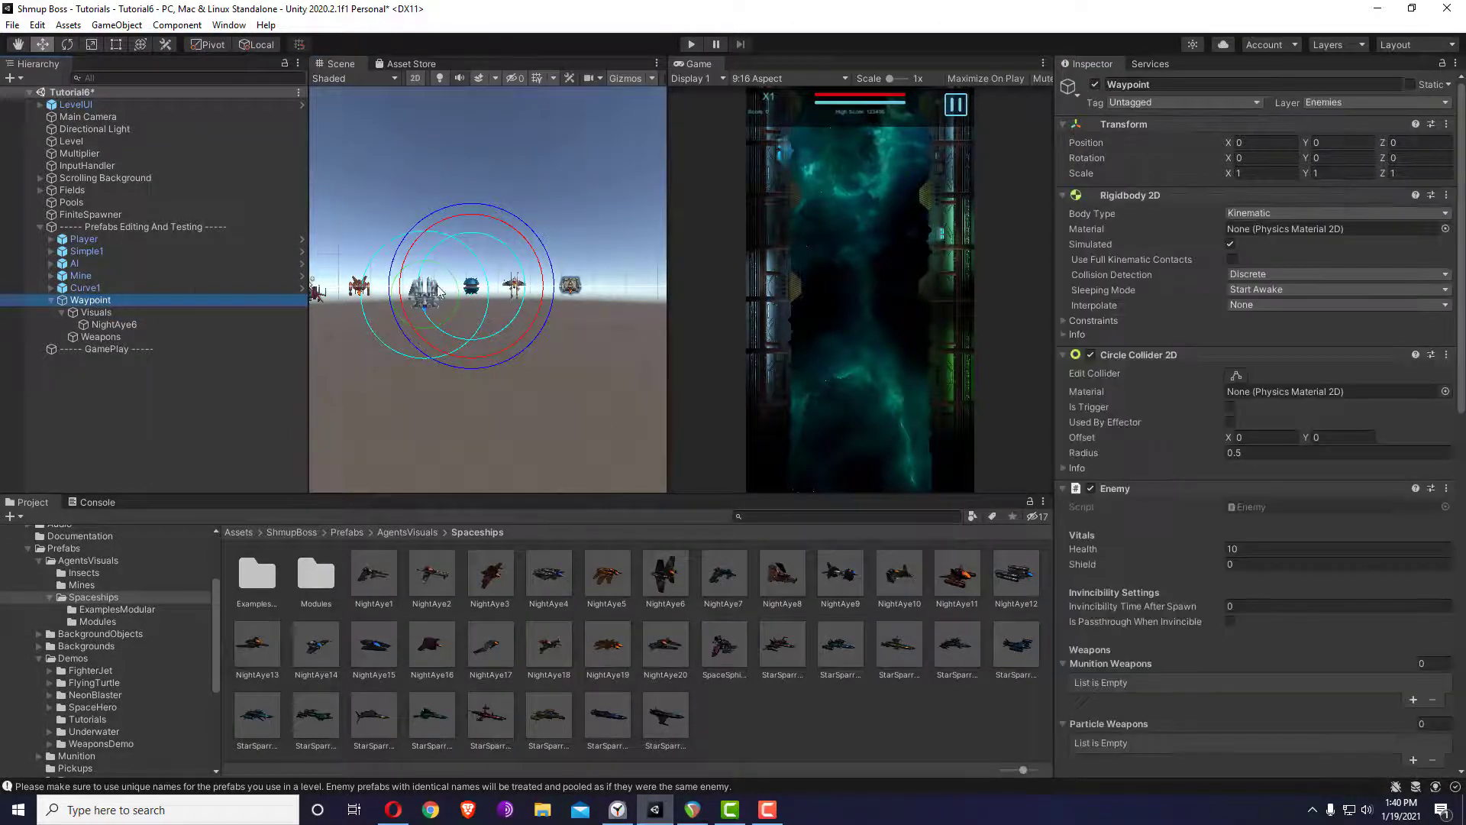
{"action": "scroll", "coordinate": [558, 289], "scroll_direction": "down", "scroll_amount": 4}
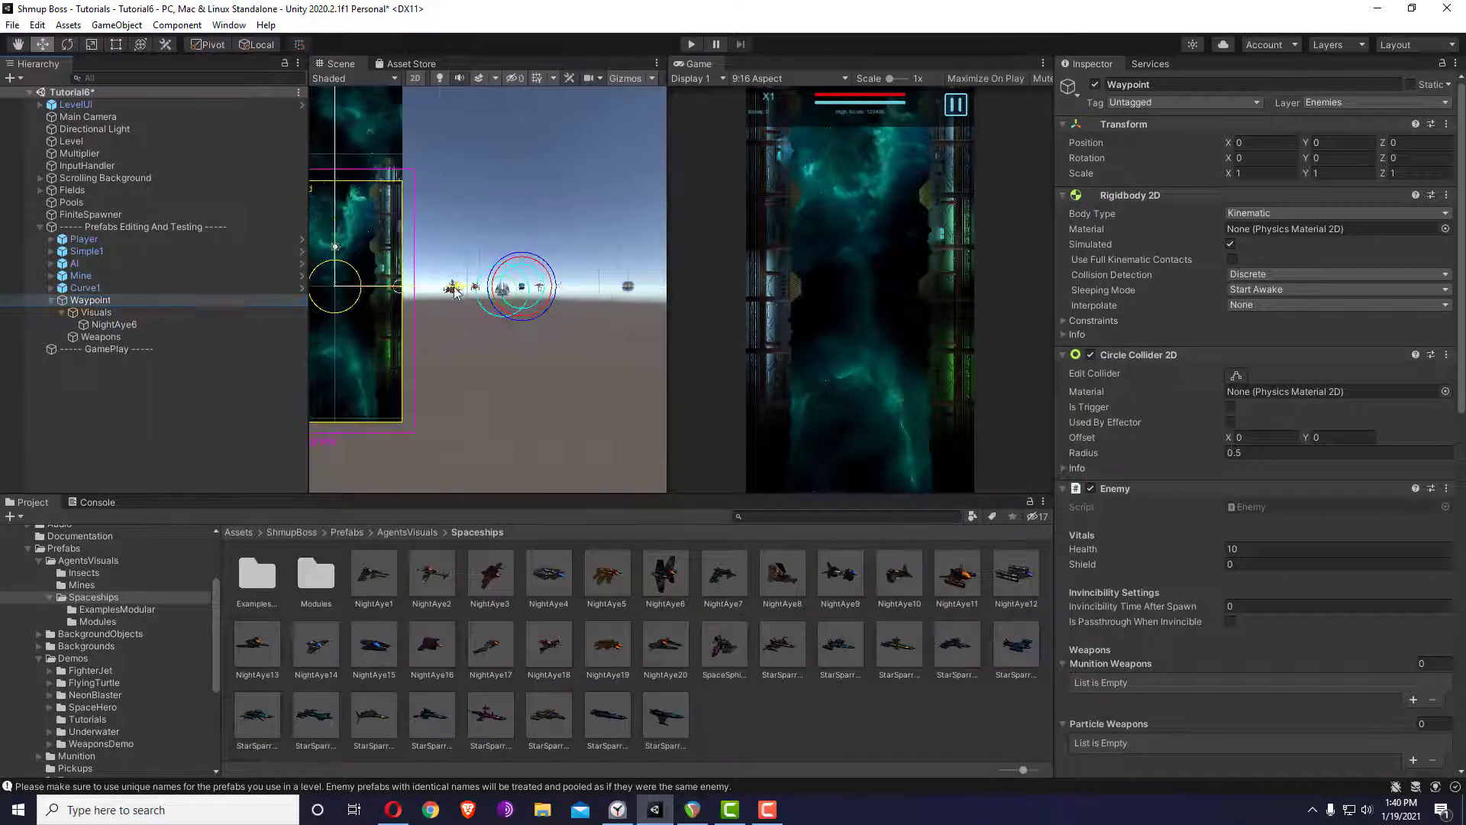
{"action": "left_click", "coordinate": [130, 325]}
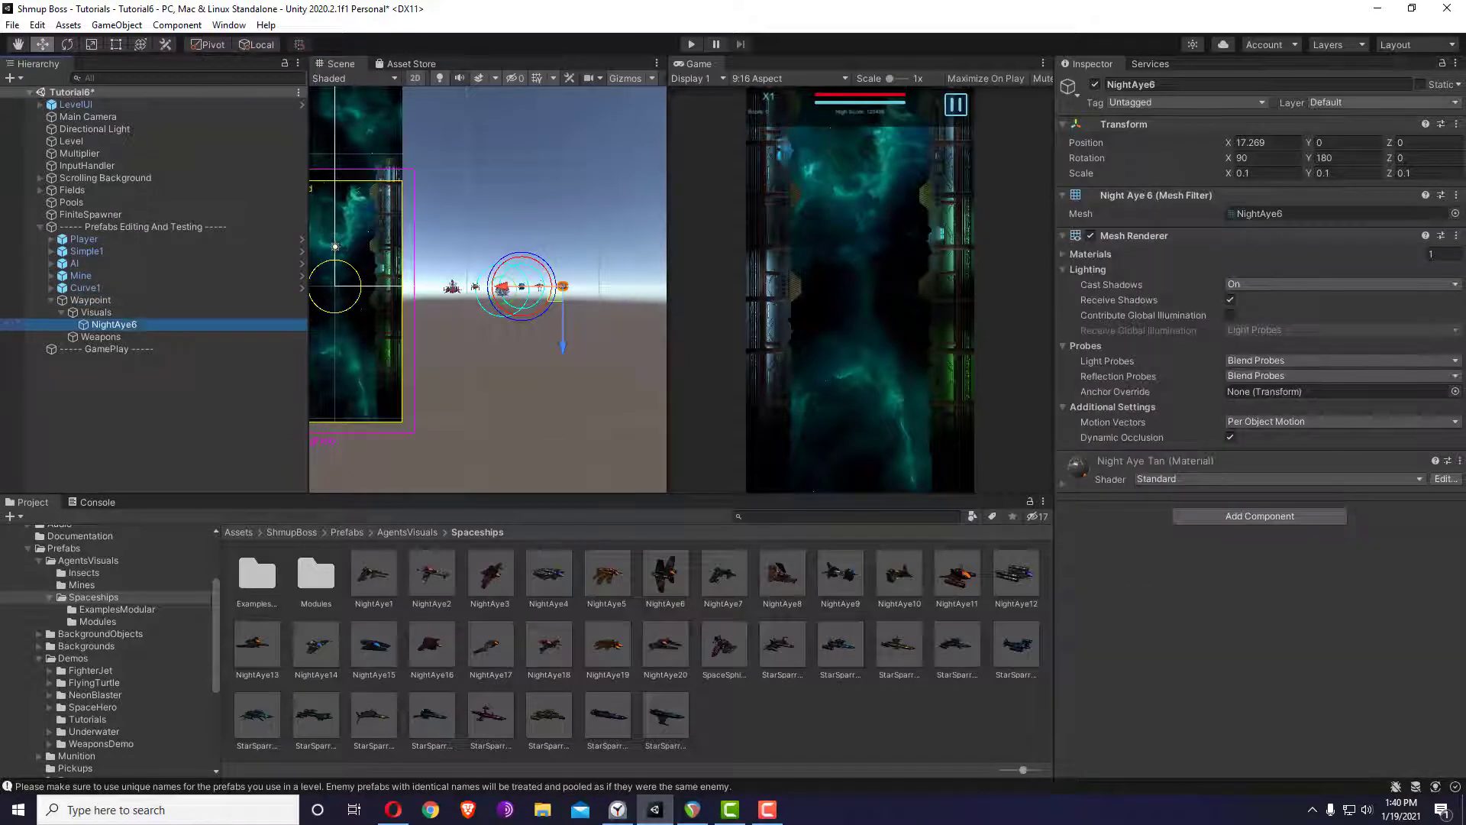
{"action": "left_click", "coordinate": [1264, 142]}
{"action": "type", "text": "0"}
{"action": "left_click", "coordinate": [68, 298]}
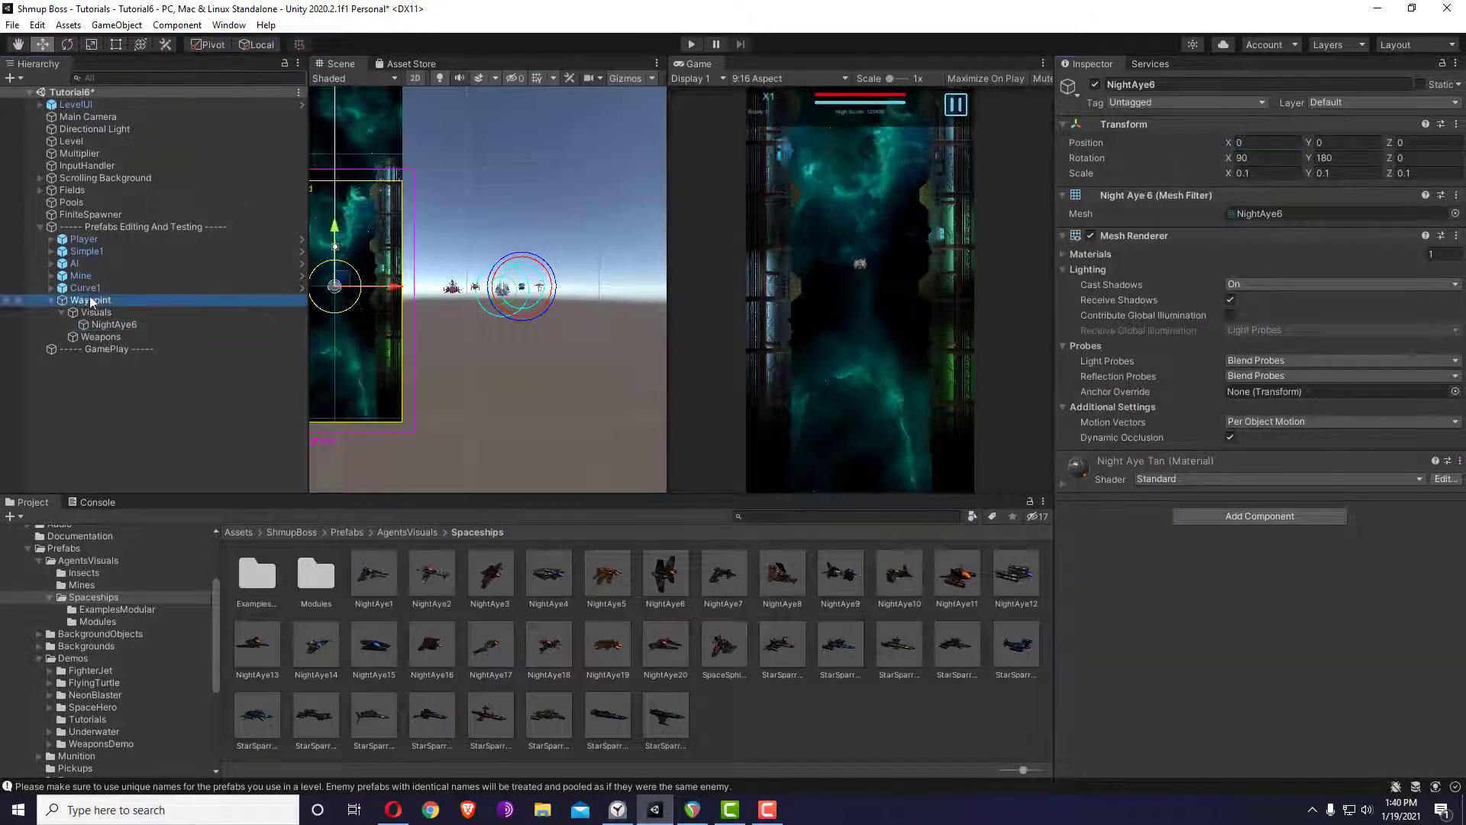
{"action": "left_click_drag", "start_coordinate": [379, 284], "coordinate": [617, 283]}
- Set the Waypoint Mover speed to 4 with a single waypoint
{"action": "key", "text": "f"}
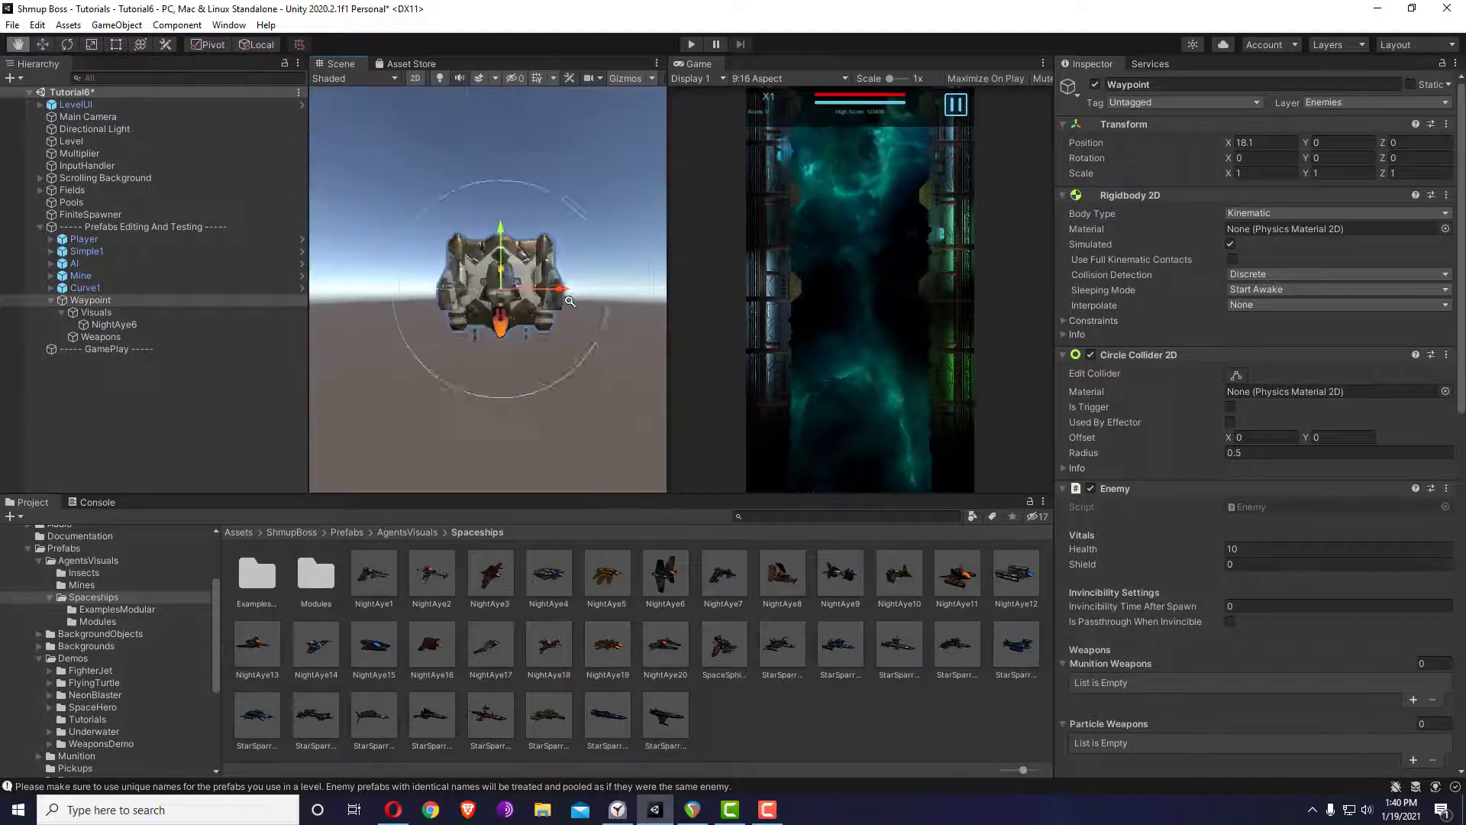
{"action": "left_click_drag", "start_coordinate": [1093, 458], "coordinate": [1084, 460]}
{"action": "scroll", "coordinate": [1145, 455], "scroll_direction": "down", "scroll_amount": 10}
{"action": "scroll", "coordinate": [1169, 447], "scroll_direction": "down", "scroll_amount": 5}
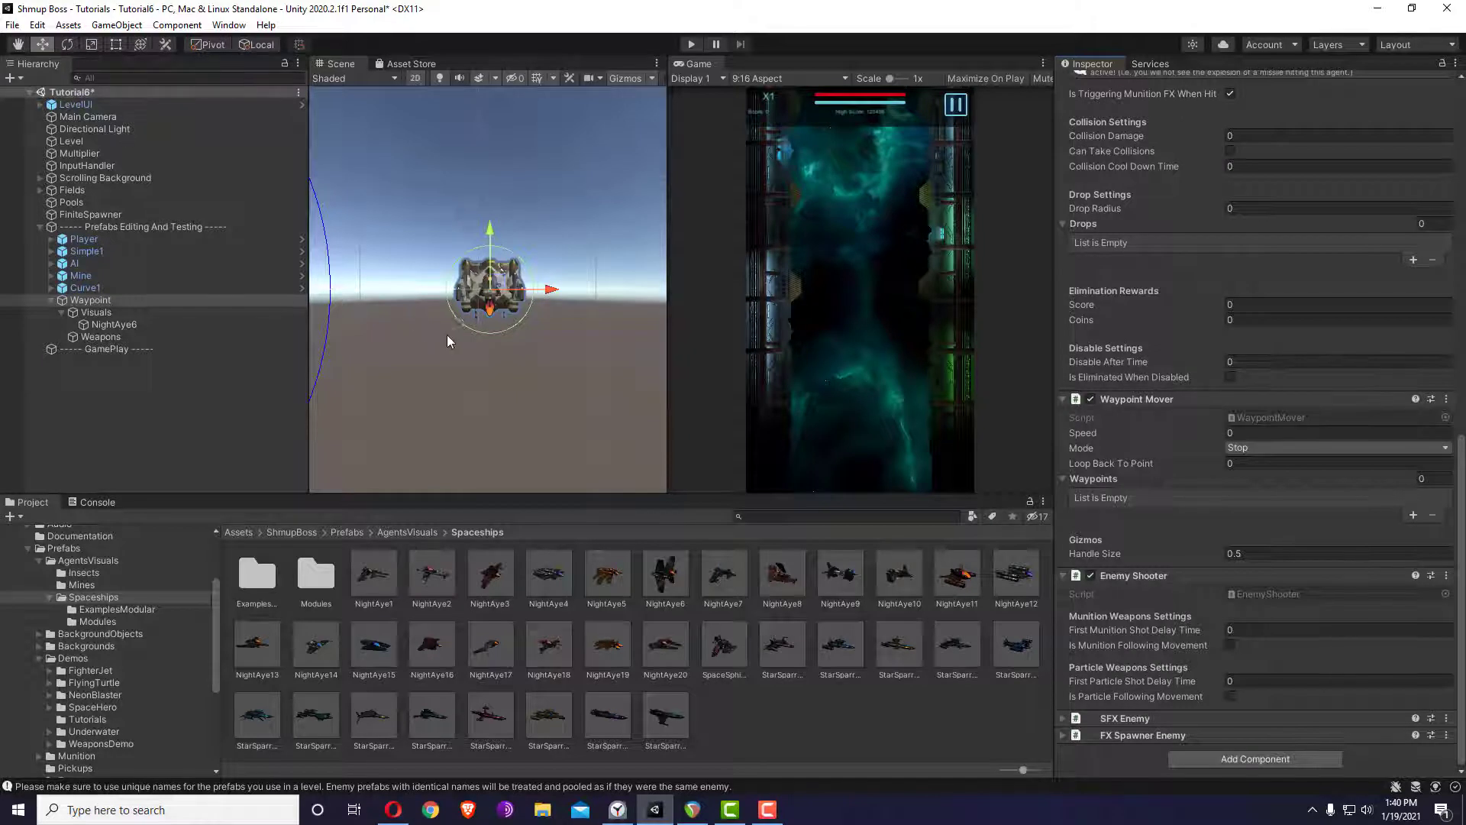
{"action": "middle_click_drag", "start_coordinate": [449, 340], "coordinate": [647, 265]}
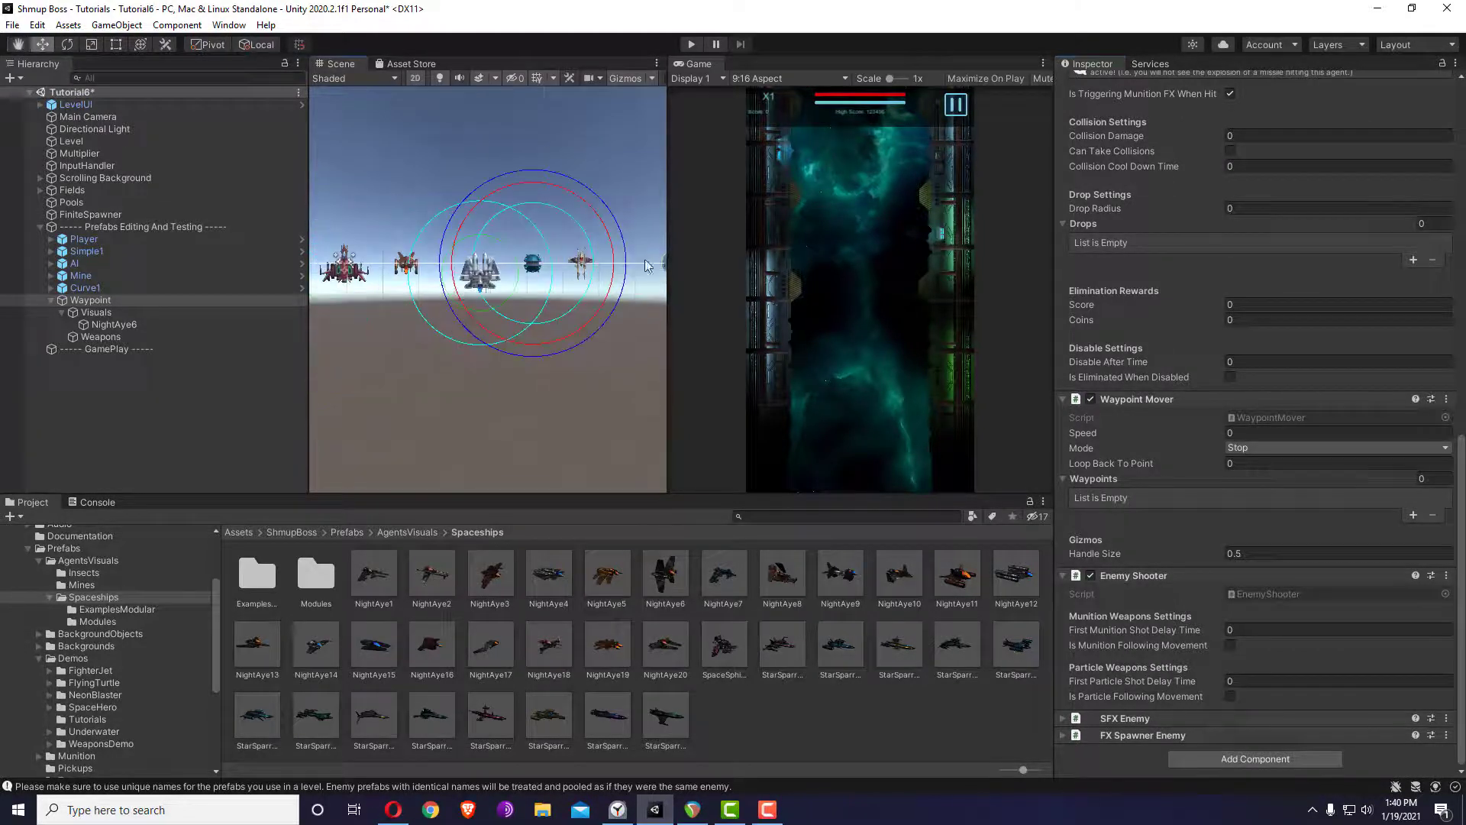
{"action": "right_click_drag", "start_coordinate": [645, 265], "coordinate": [412, 227], "text": "alt"}
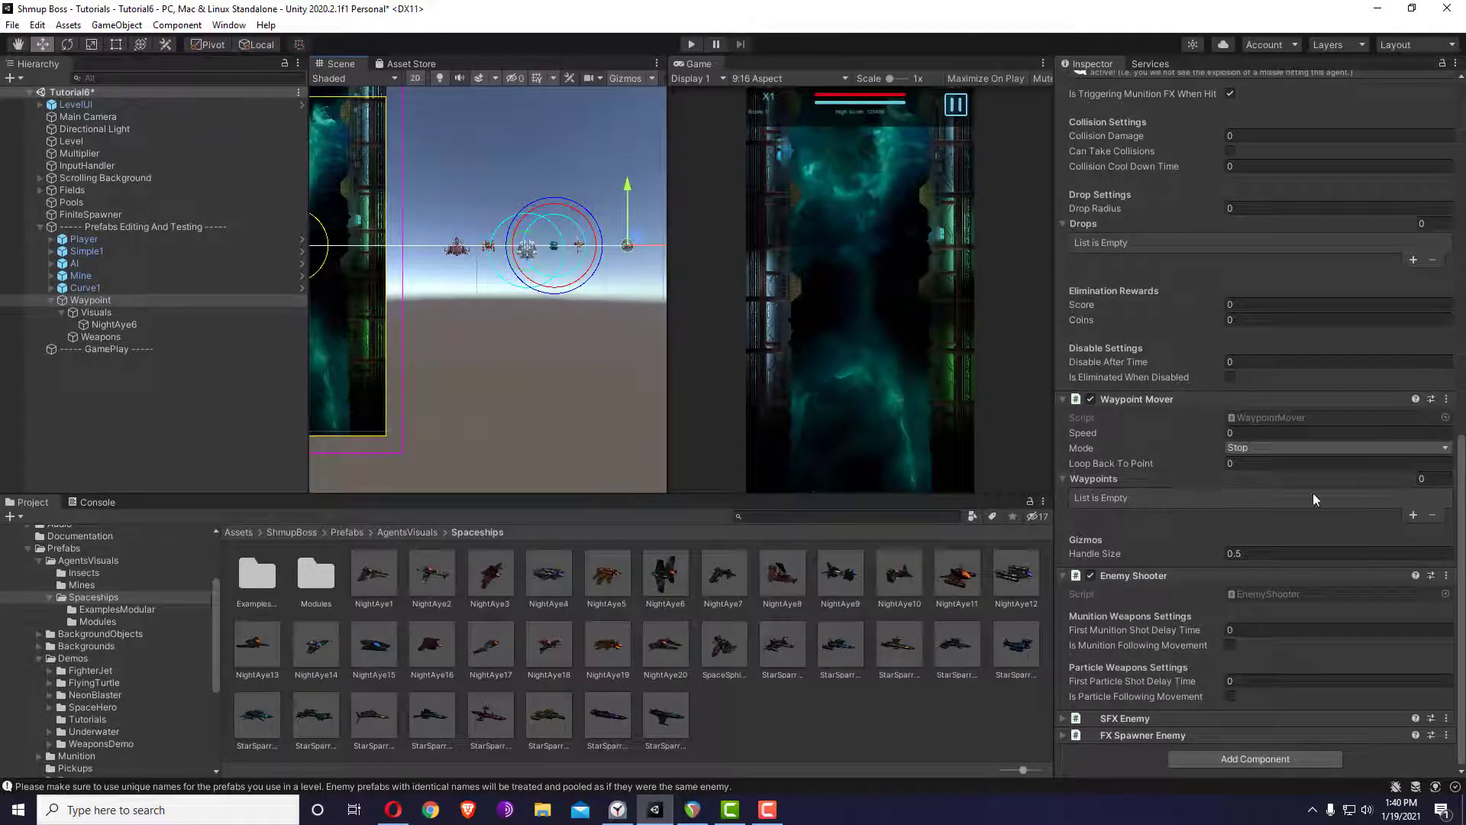
{"action": "left_click", "coordinate": [1256, 433]}
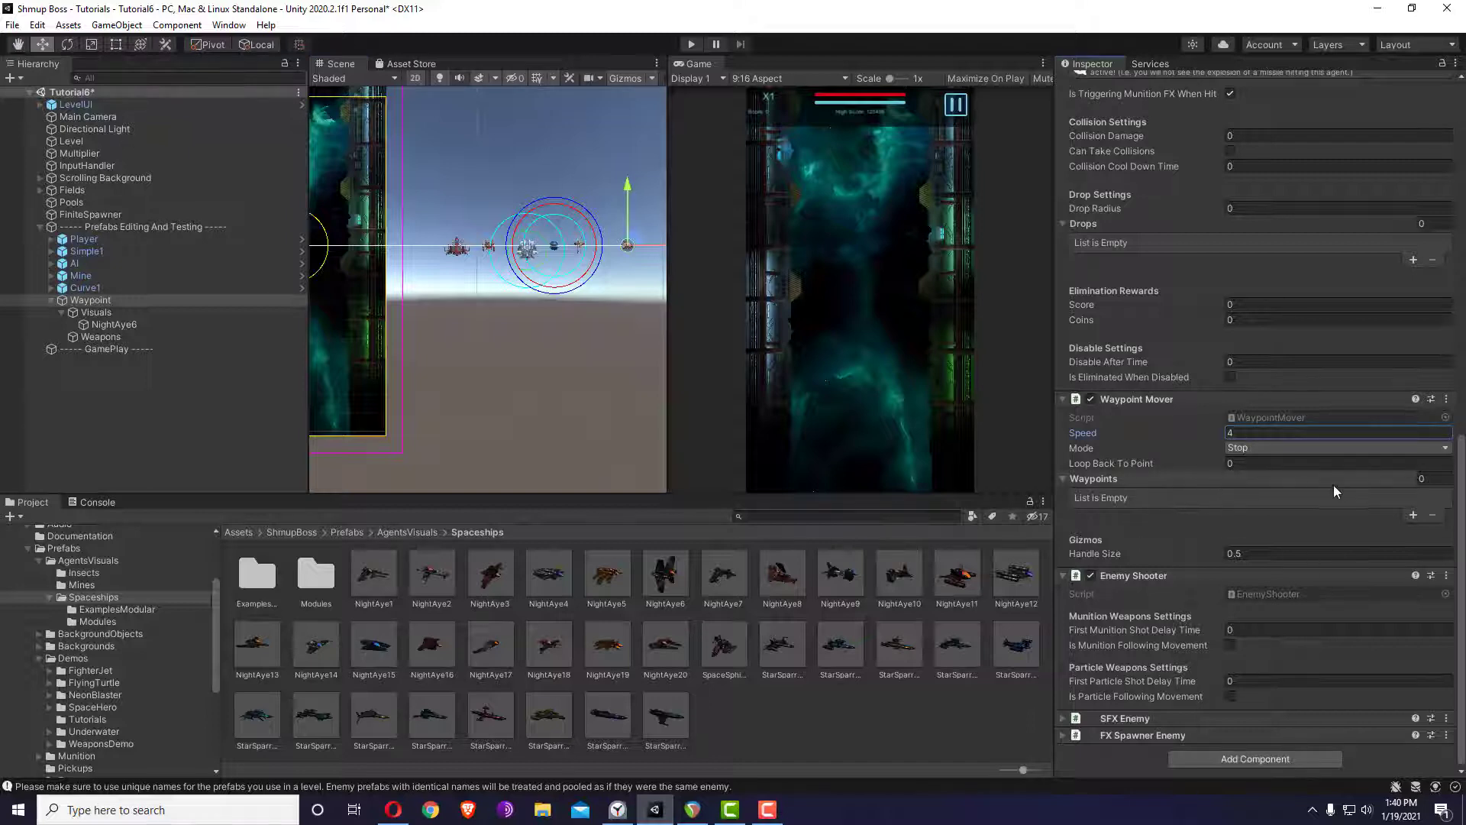
{"action": "left_click", "coordinate": [1439, 478]}
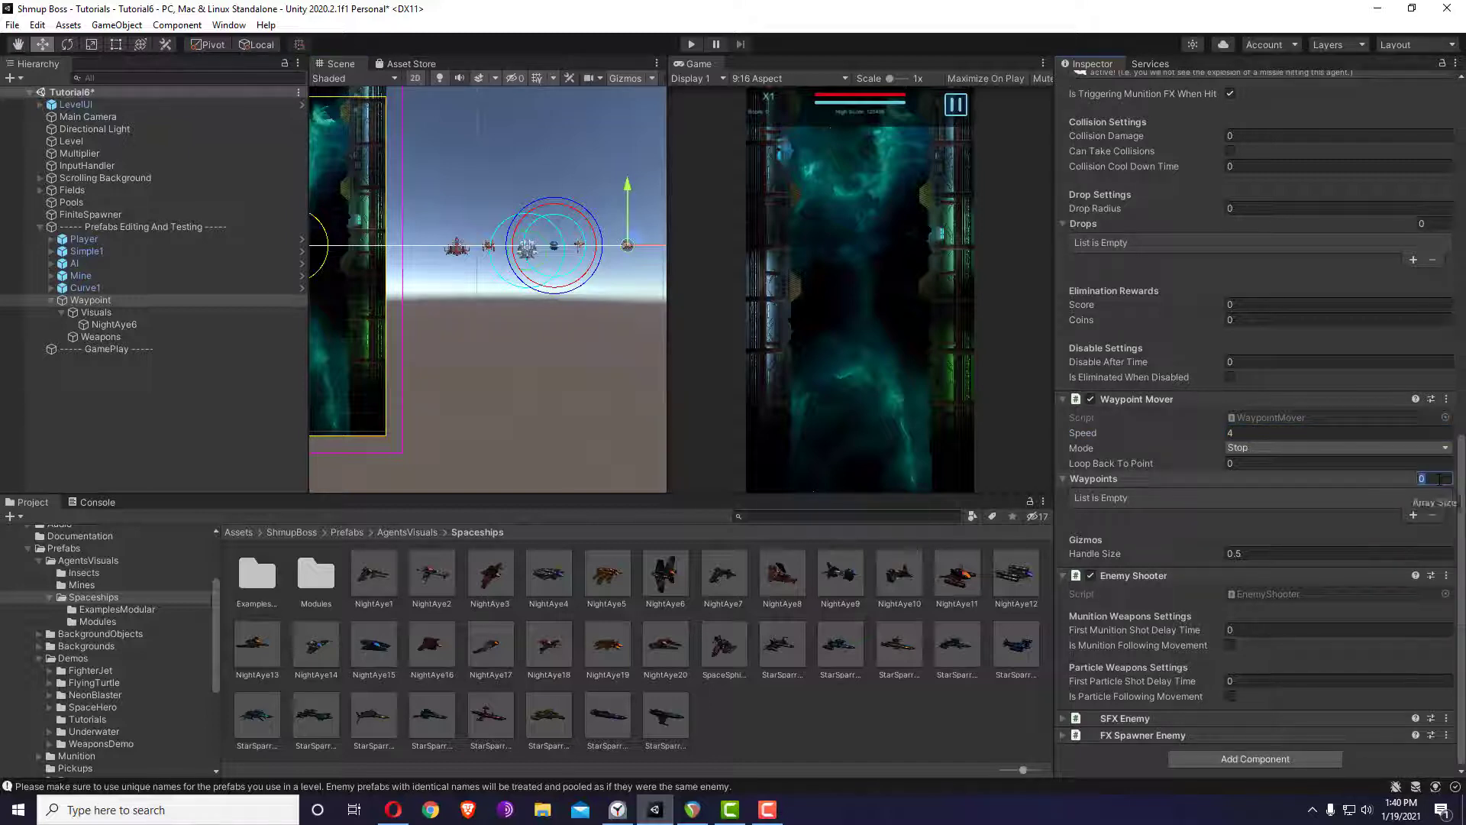
{"action": "type", "text": "1"}
{"action": "key", "text": "Return"}
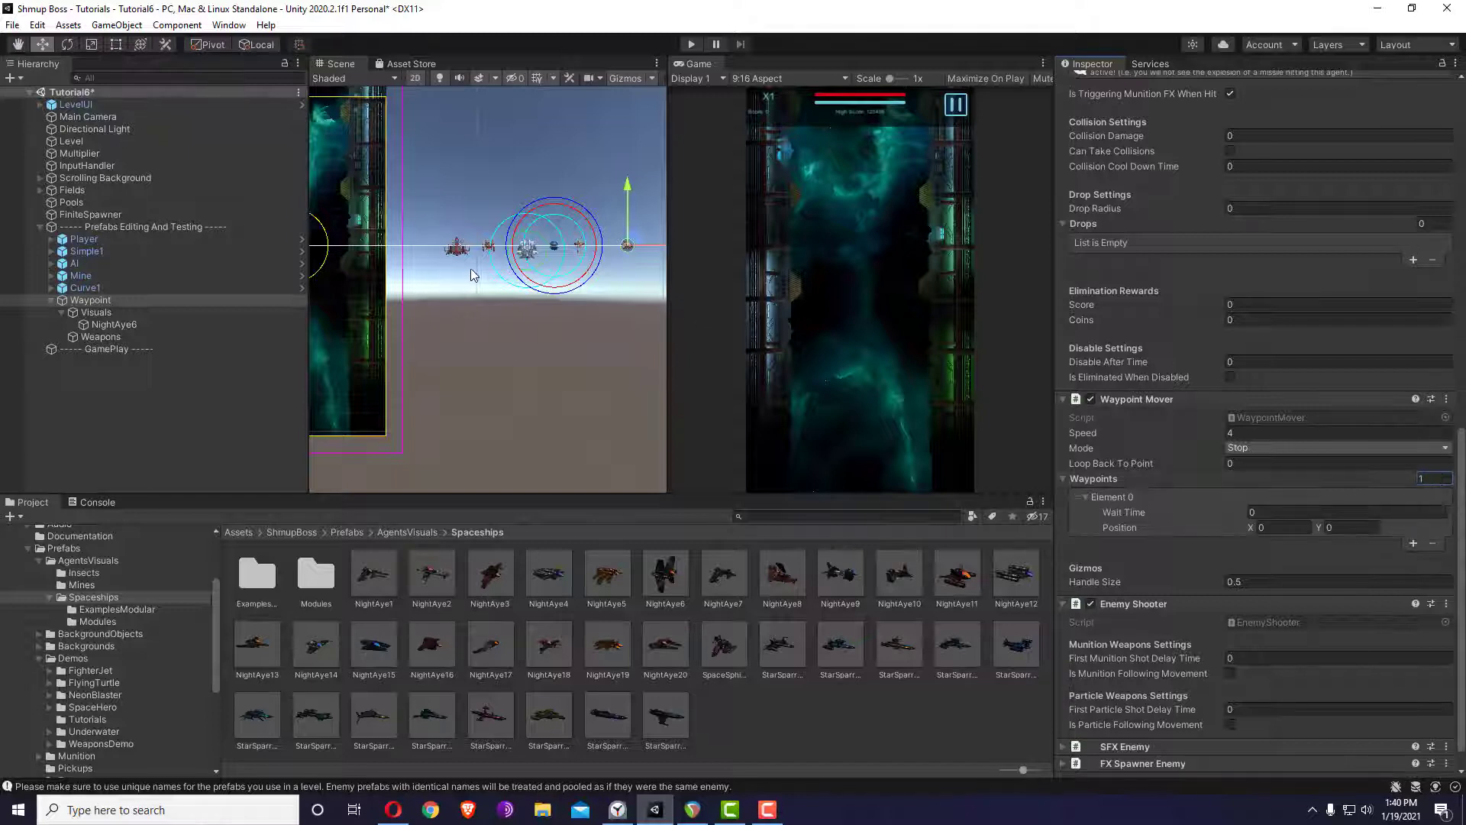
- Drag the first waypoint up to sit above the play field
{"action": "middle_click_drag", "start_coordinate": [535, 344], "coordinate": [624, 344]}
{"action": "left_click_drag", "start_coordinate": [381, 245], "coordinate": [381, 189]}
{"action": "middle_click_drag", "start_coordinate": [413, 187], "coordinate": [431, 227]}
{"action": "left_click_drag", "start_coordinate": [430, 227], "coordinate": [446, 119]}
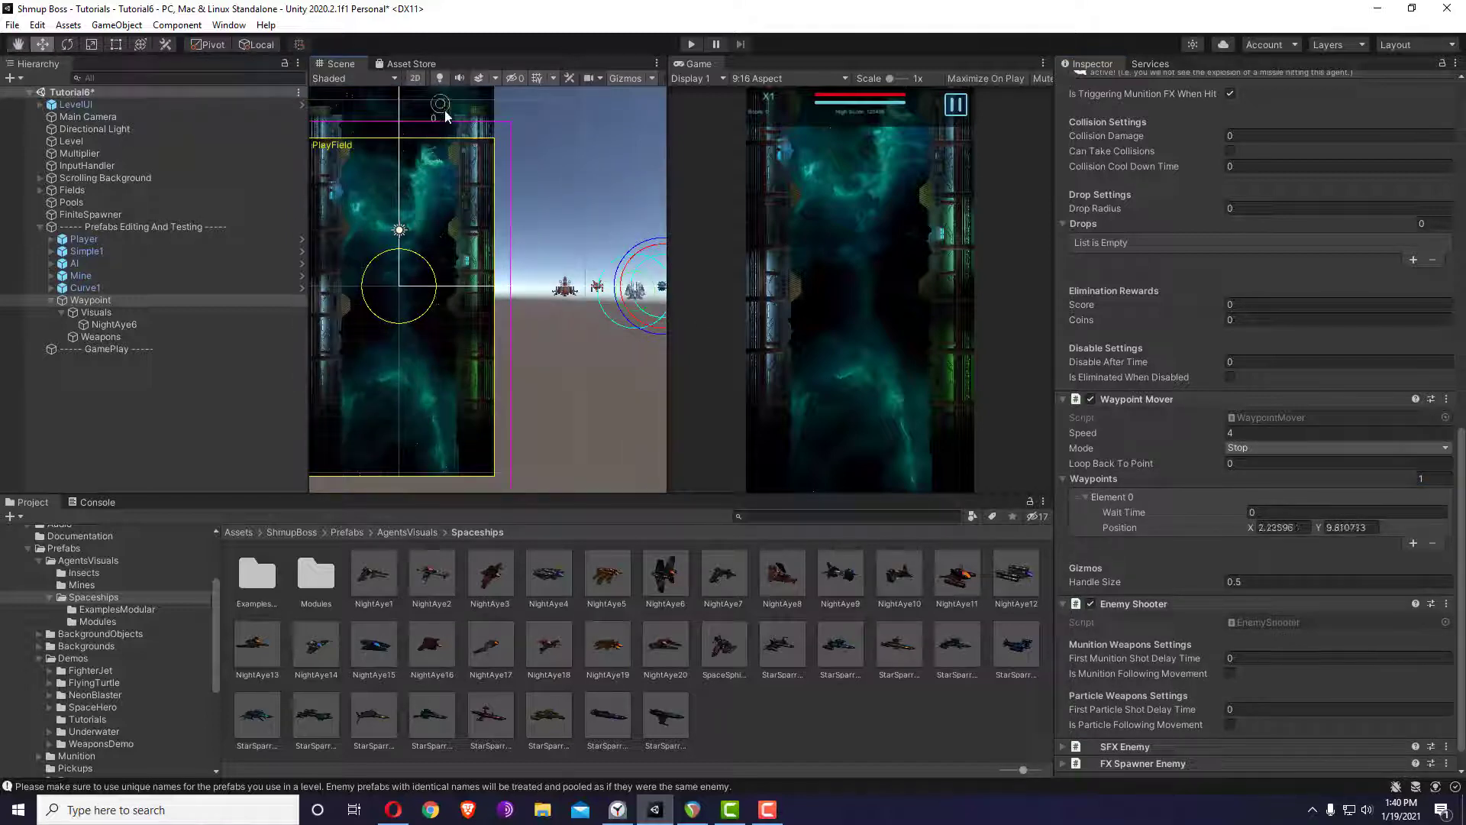
- Increase to four waypoints, setting waypoint 1 to Y 6.42 and lowering waypoints 2 and 3
{"action": "left_click", "coordinate": [1422, 478]}
{"action": "type", "text": "4"}
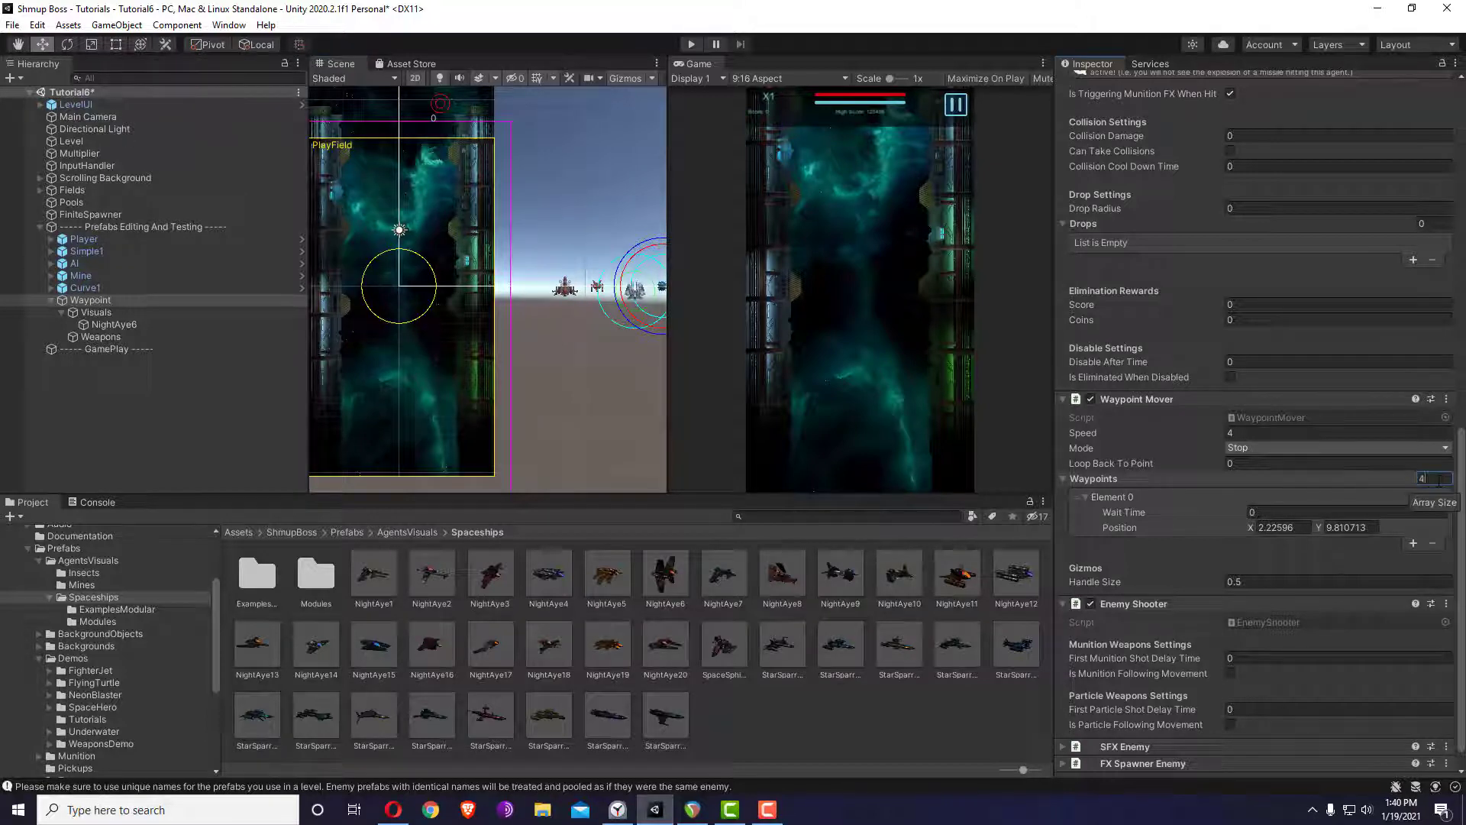
{"action": "key", "text": "Return"}
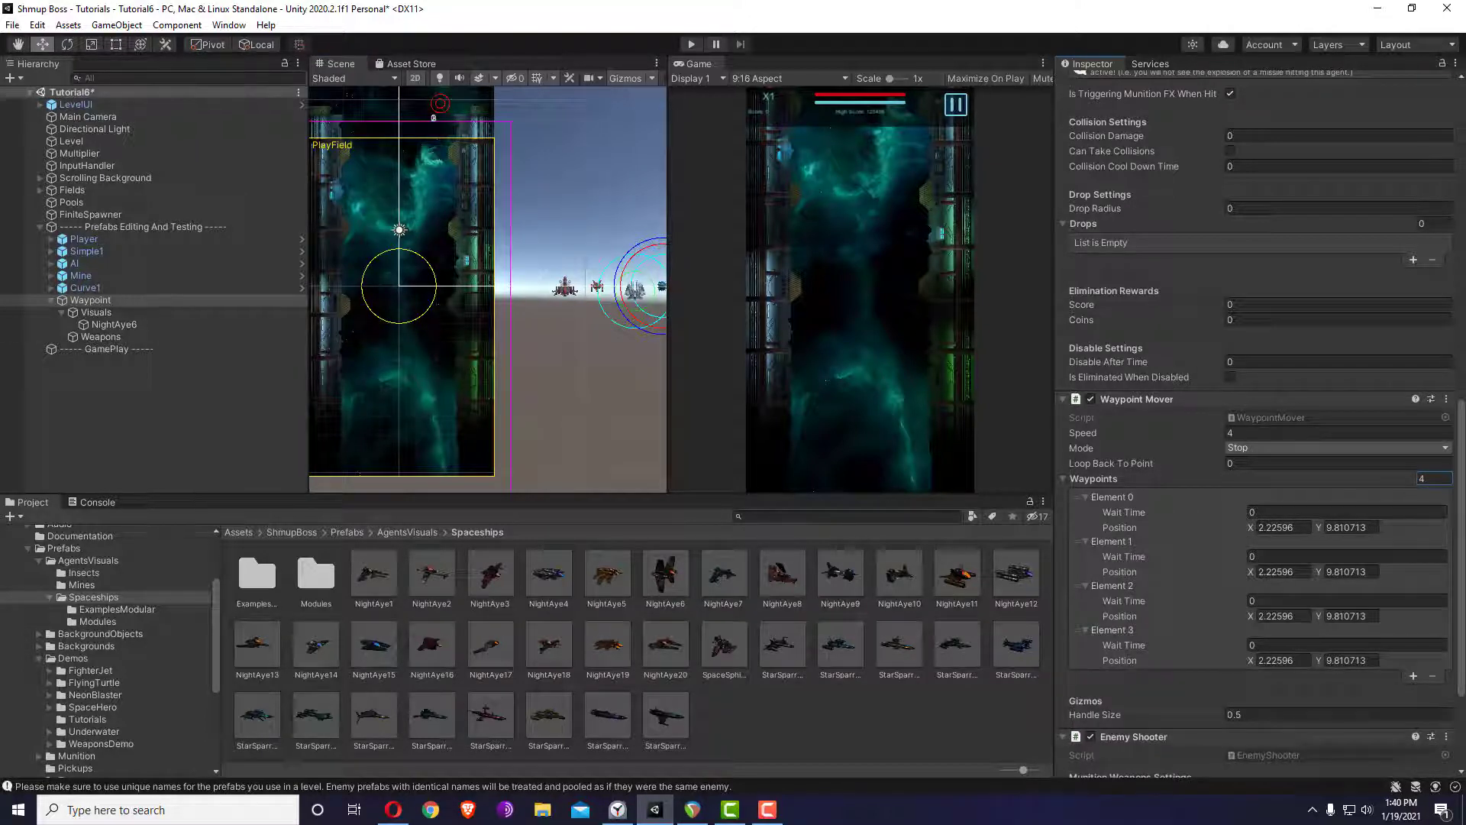
{"action": "left_click", "coordinate": [1332, 572]}
{"action": "type", "text": "6.42"}
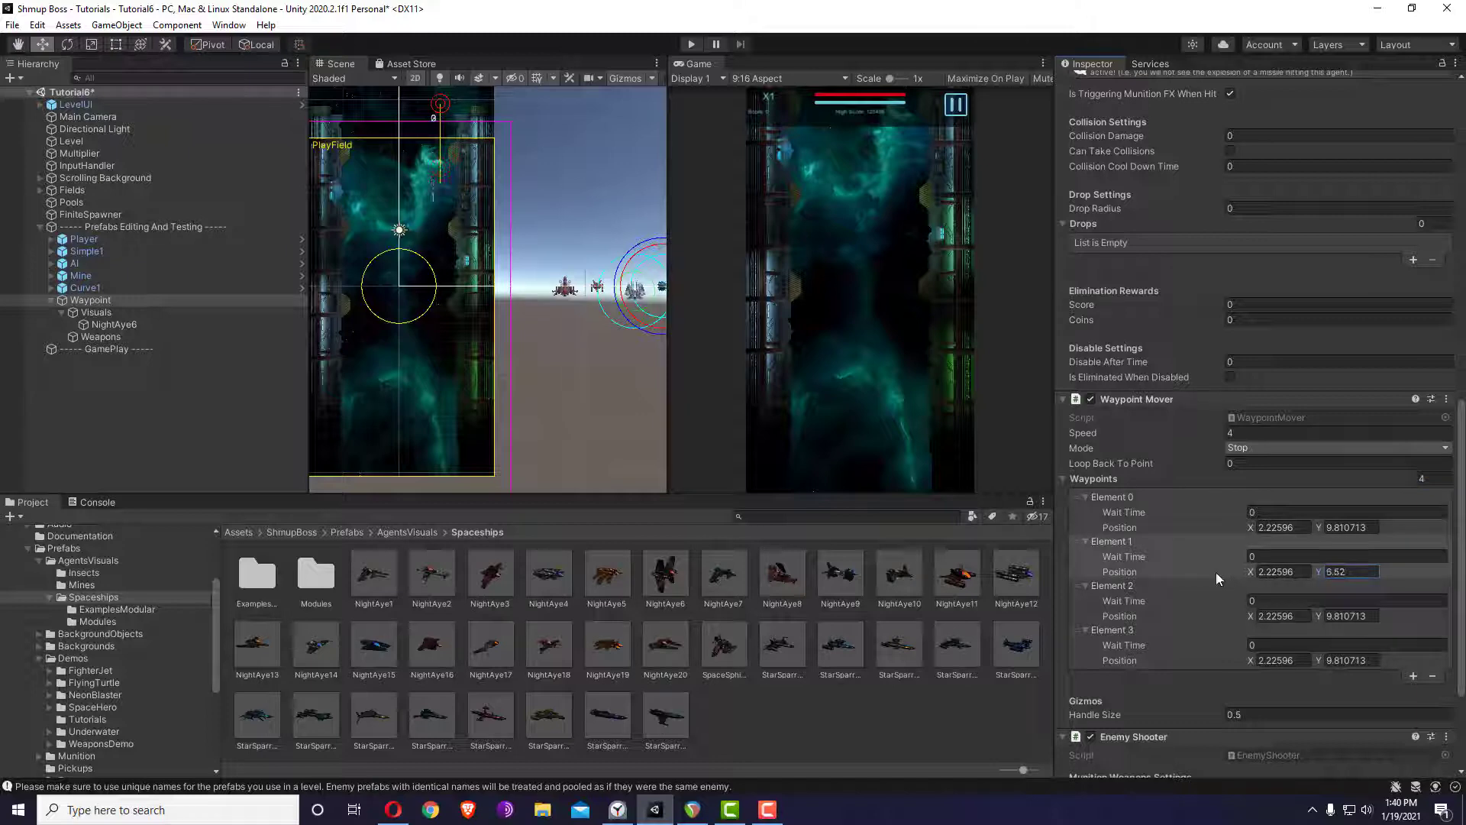
{"action": "left_click_drag", "start_coordinate": [1318, 615], "coordinate": [1245, 604]}
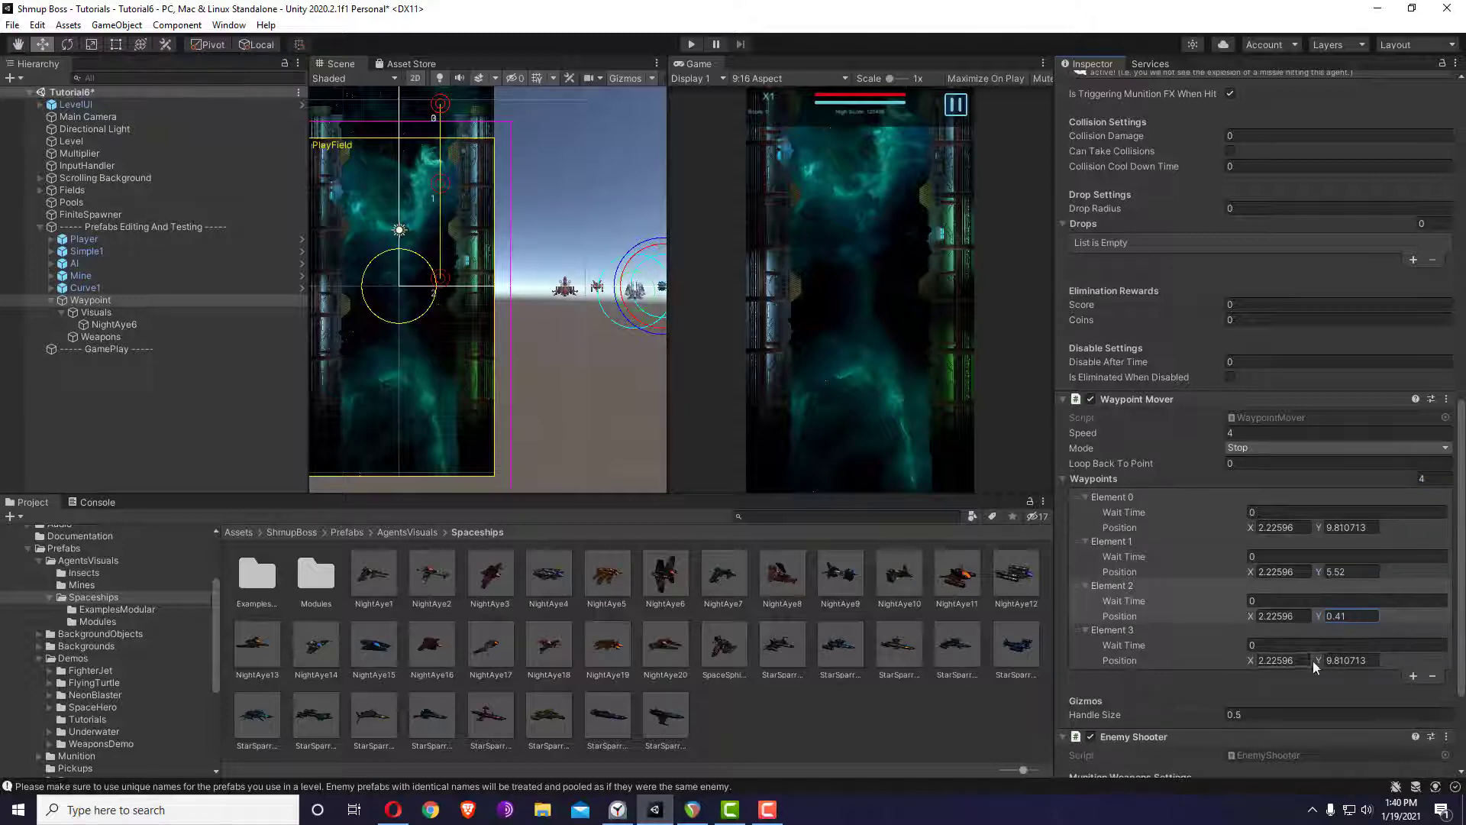
{"action": "left_click_drag", "start_coordinate": [1313, 661], "coordinate": [1200, 643]}
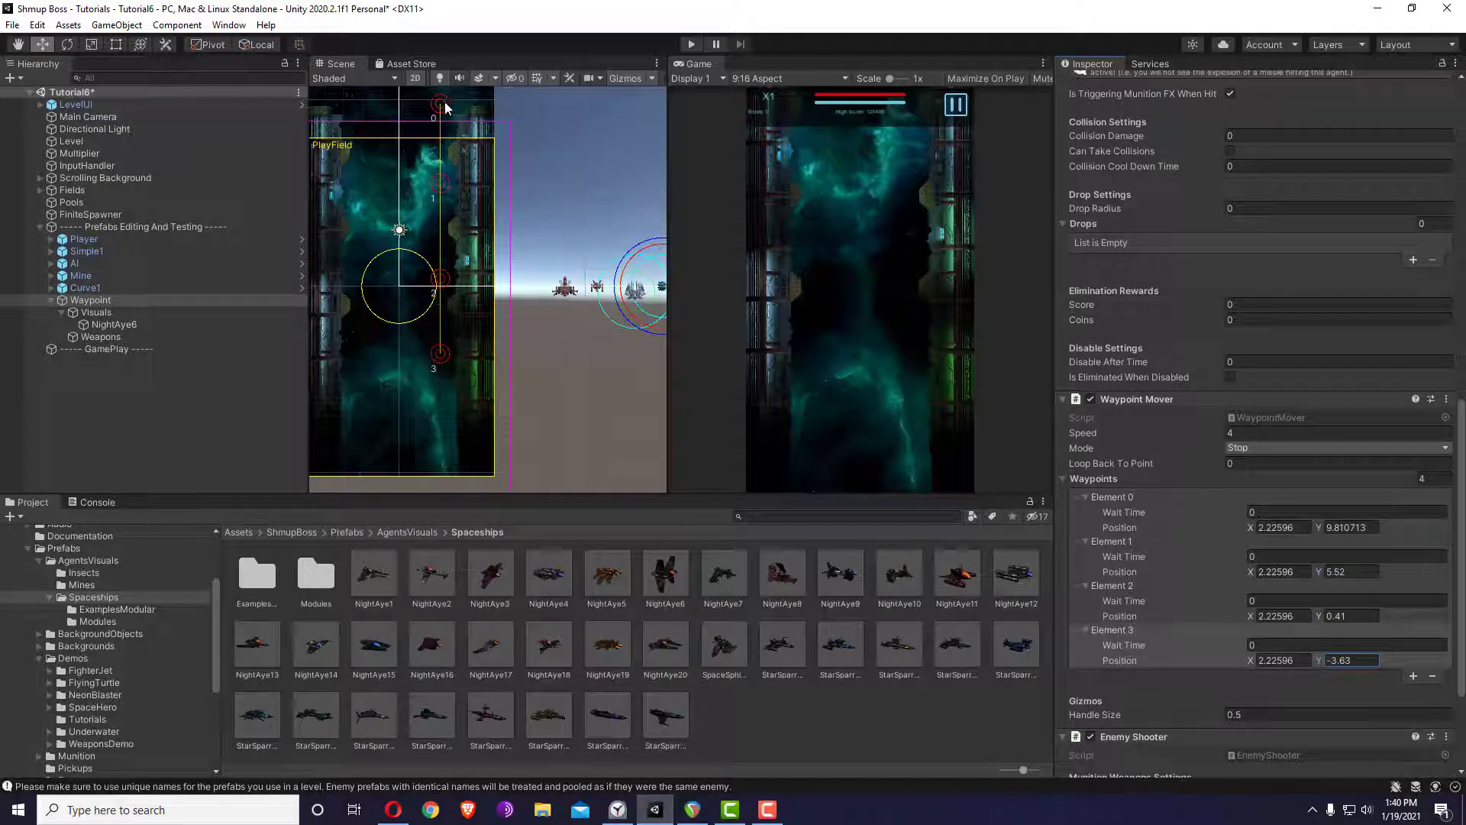
- Adjust the four waypoint handles into a zigzag down the play field
{"action": "left_click_drag", "start_coordinate": [440, 103], "coordinate": [440, 92]}
{"action": "left_click_drag", "start_coordinate": [440, 183], "coordinate": [370, 205]}
{"action": "left_click_drag", "start_coordinate": [440, 279], "coordinate": [453, 253]}
{"action": "left_click_drag", "start_coordinate": [440, 353], "coordinate": [358, 292]}
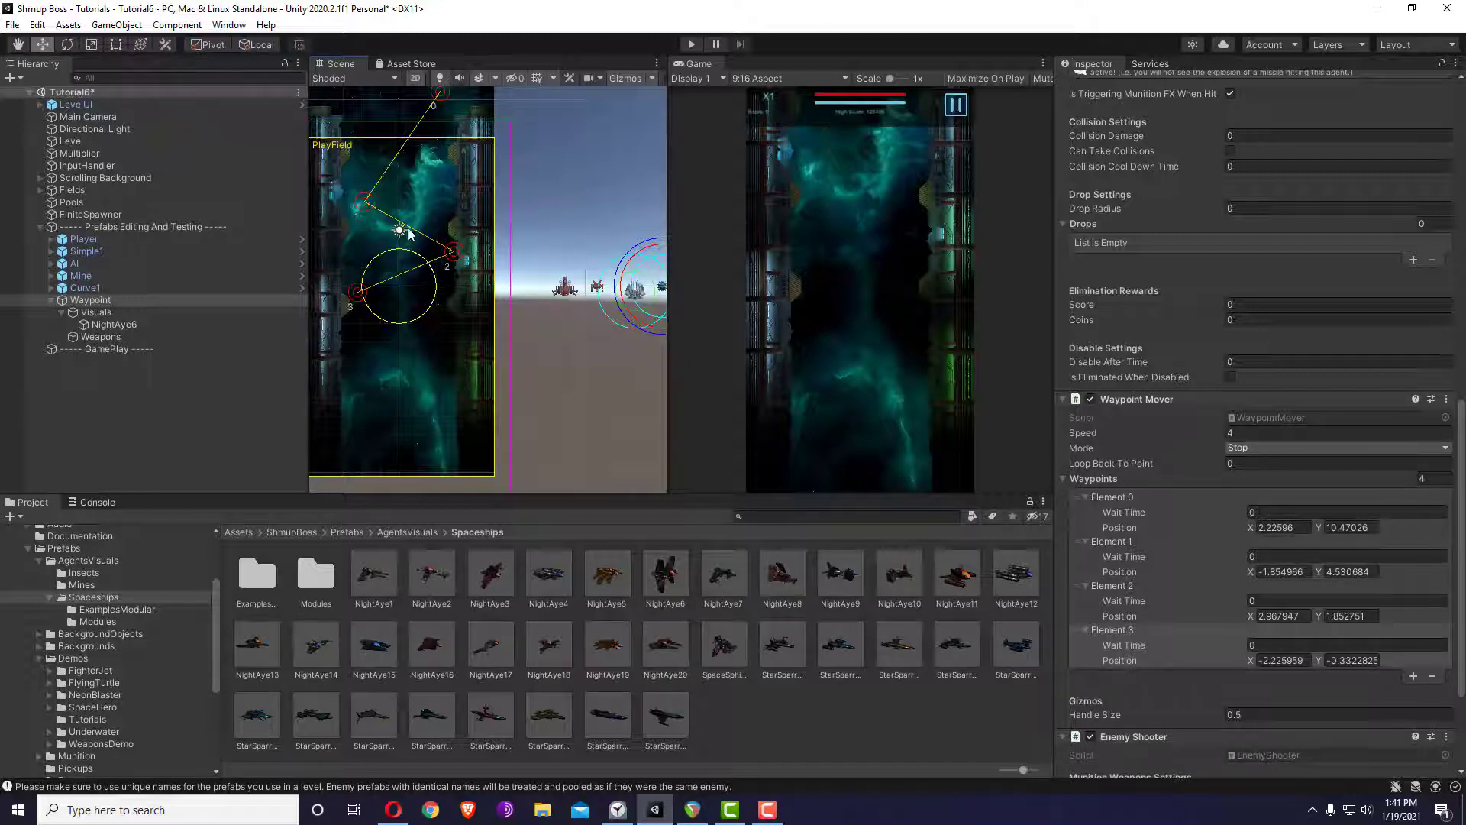
- Give waypoint 1 a pause time of 2 and set Mode to Continue Loop, looping back to point 1
{"action": "left_click", "coordinate": [1266, 557]}
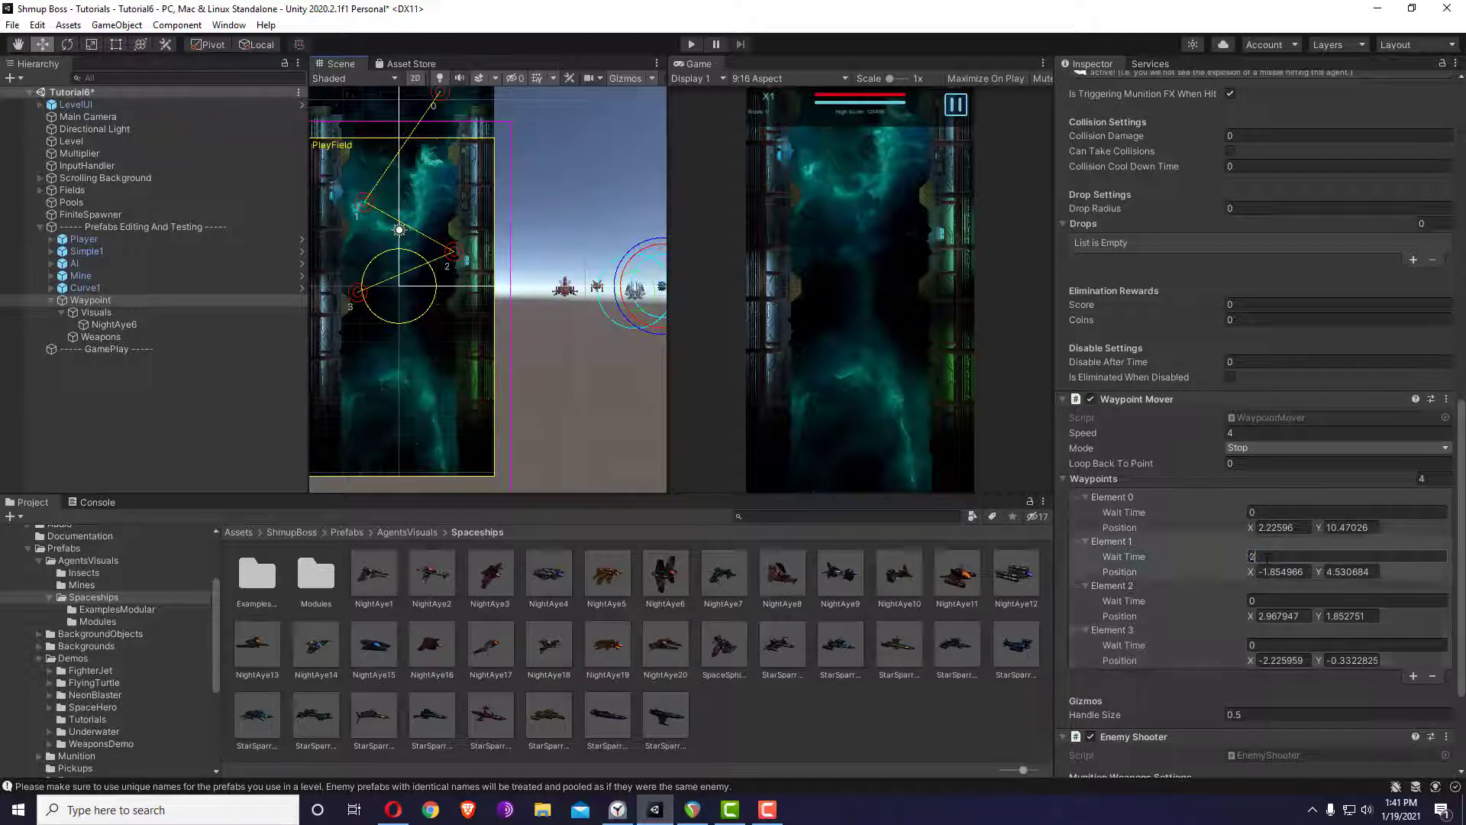
{"action": "type", "text": "2"}
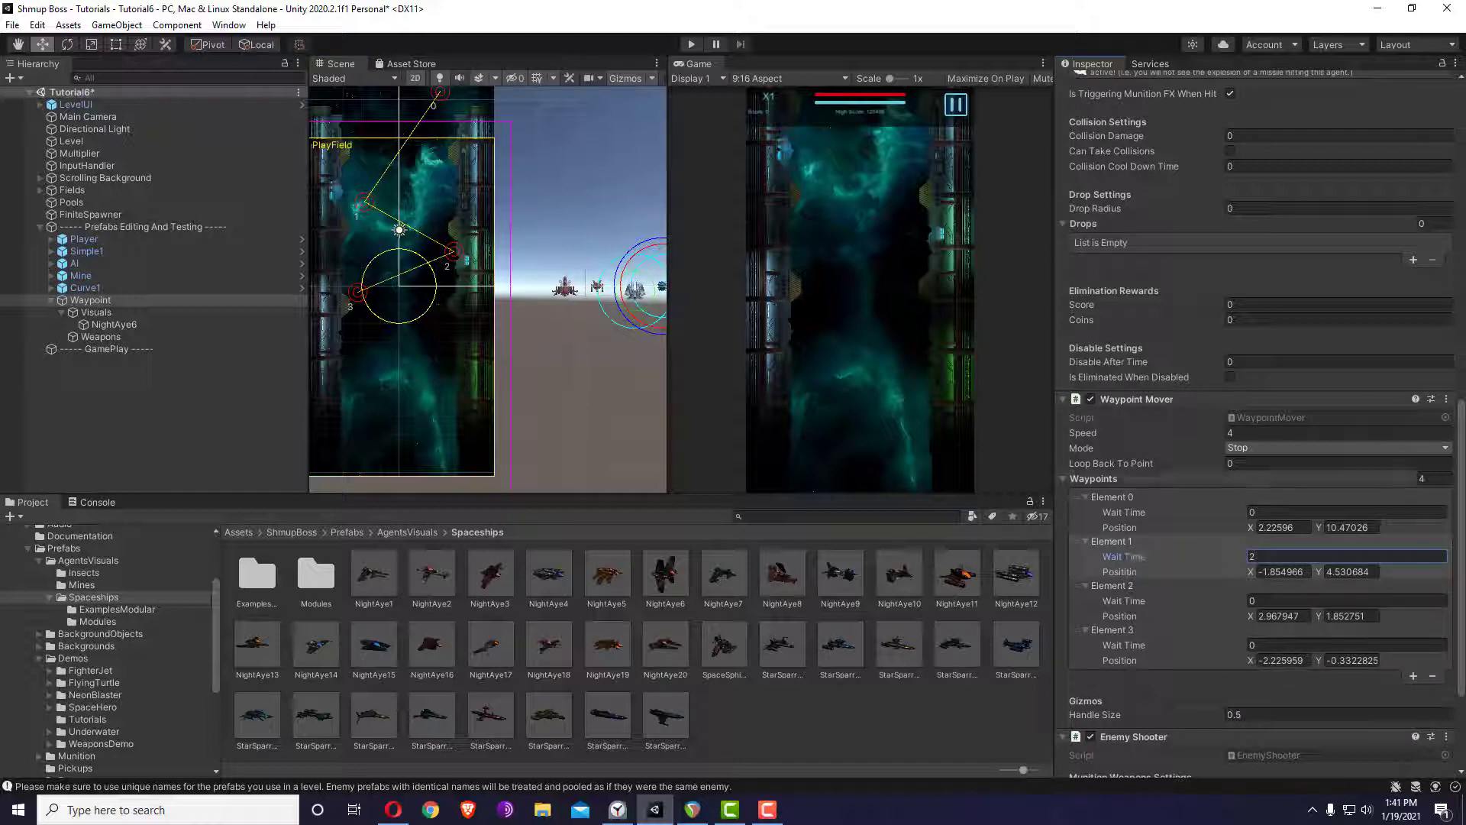
{"action": "left_click", "coordinate": [1273, 448]}
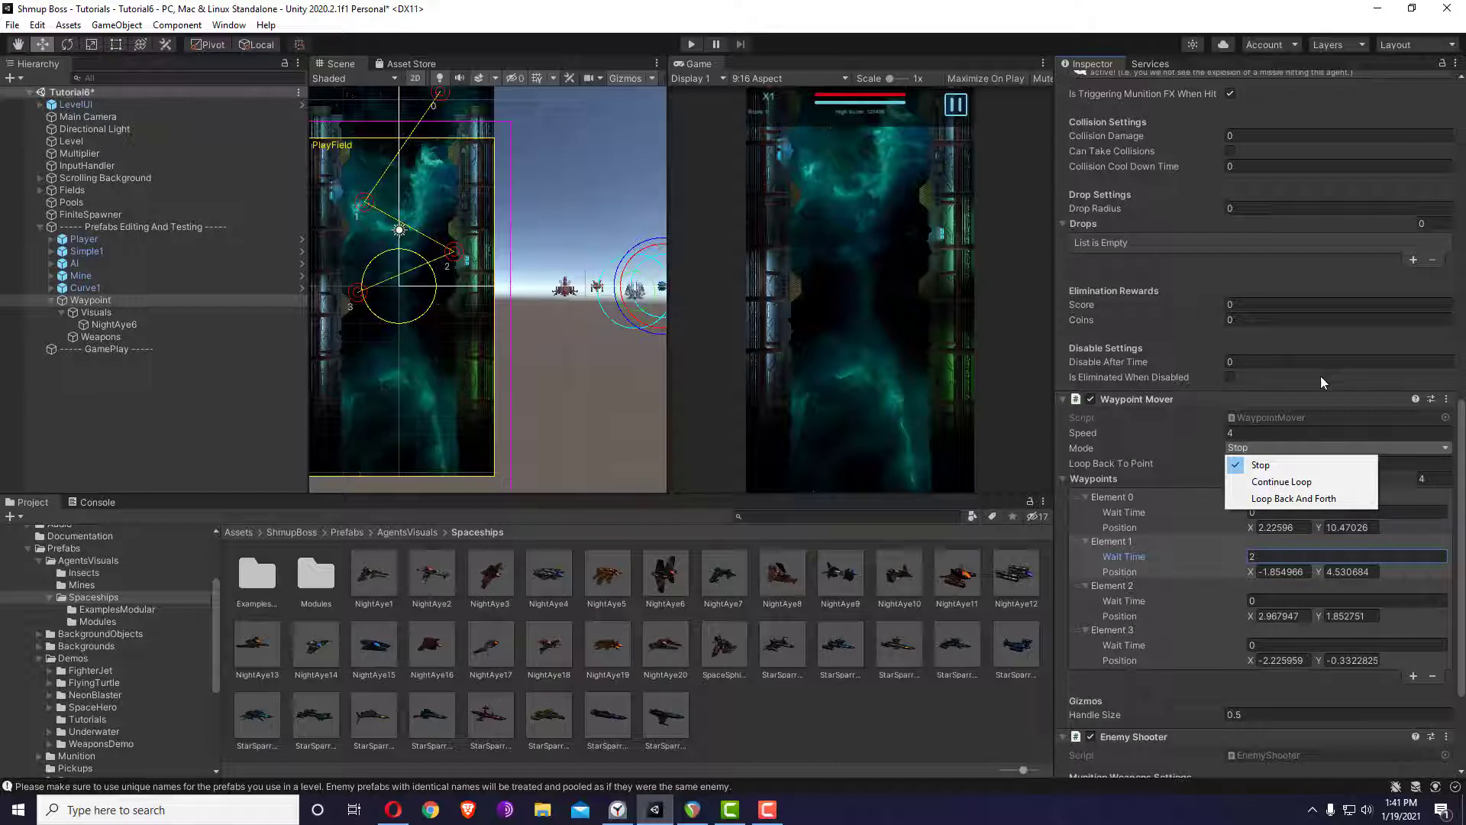
{"action": "left_click", "coordinate": [1311, 500]}
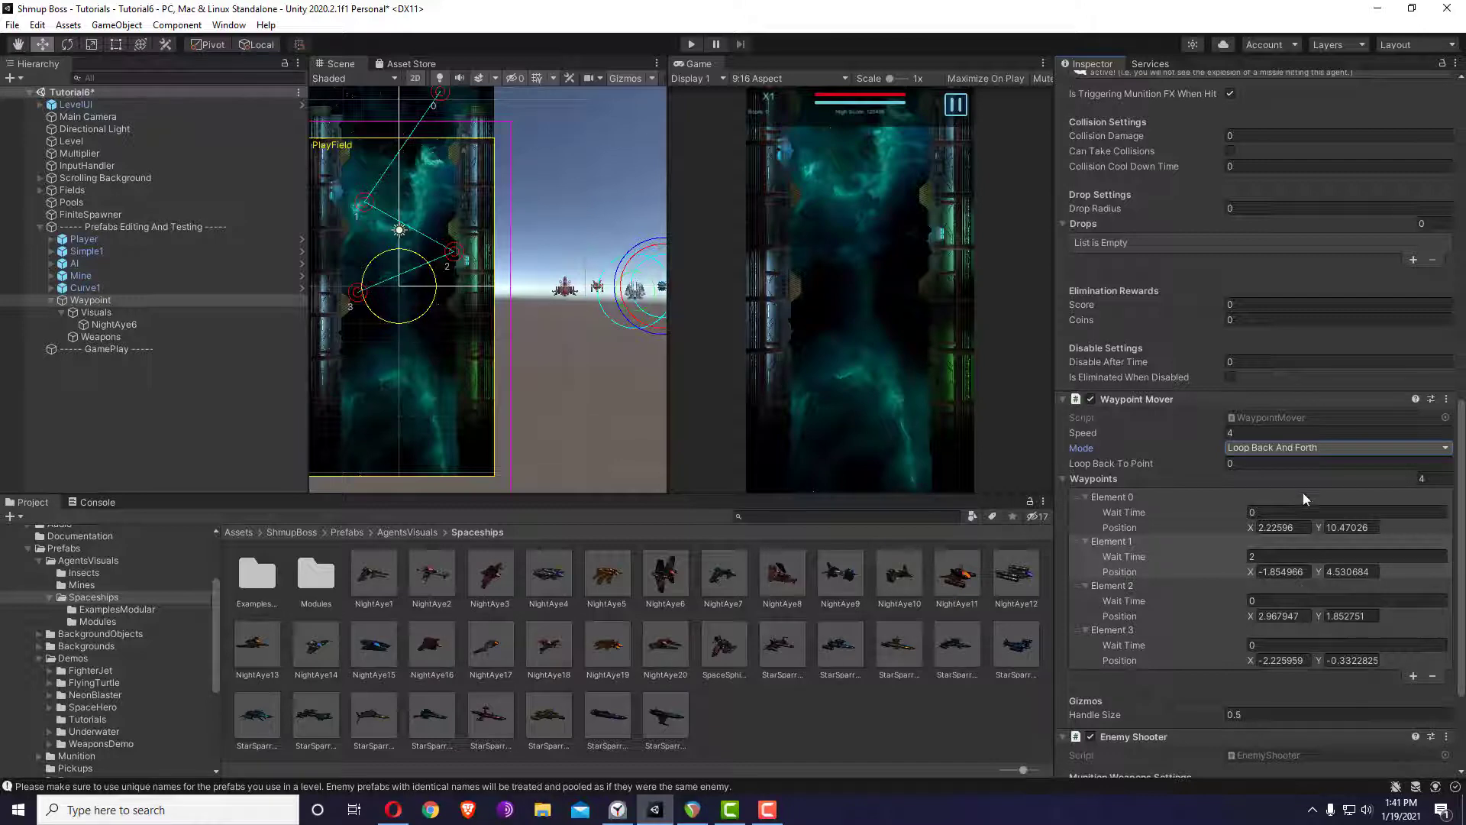
{"action": "left_click", "coordinate": [1249, 464]}
{"action": "type", "text": "2"}
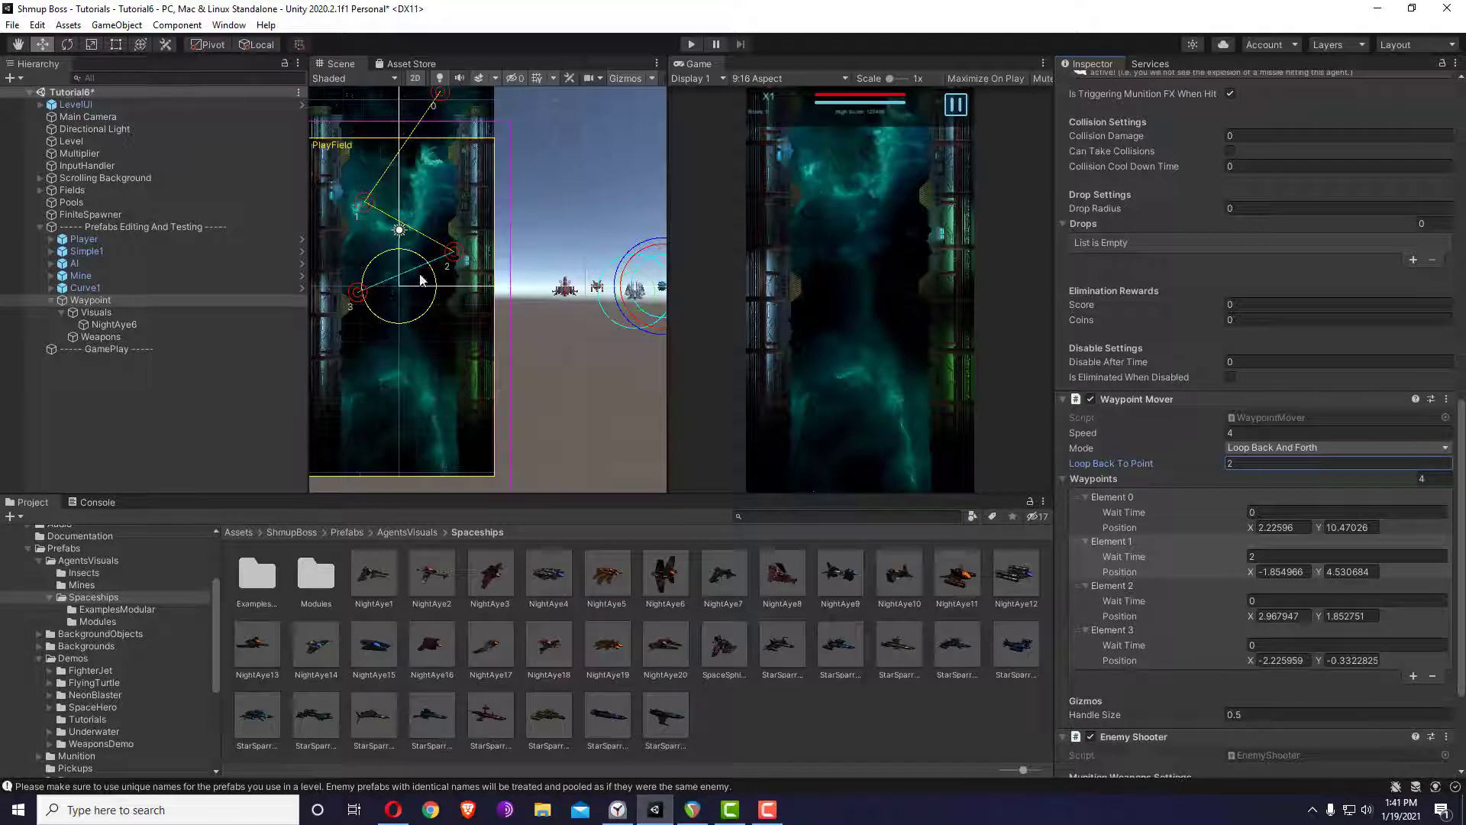
{"action": "left_click", "coordinate": [1288, 449]}
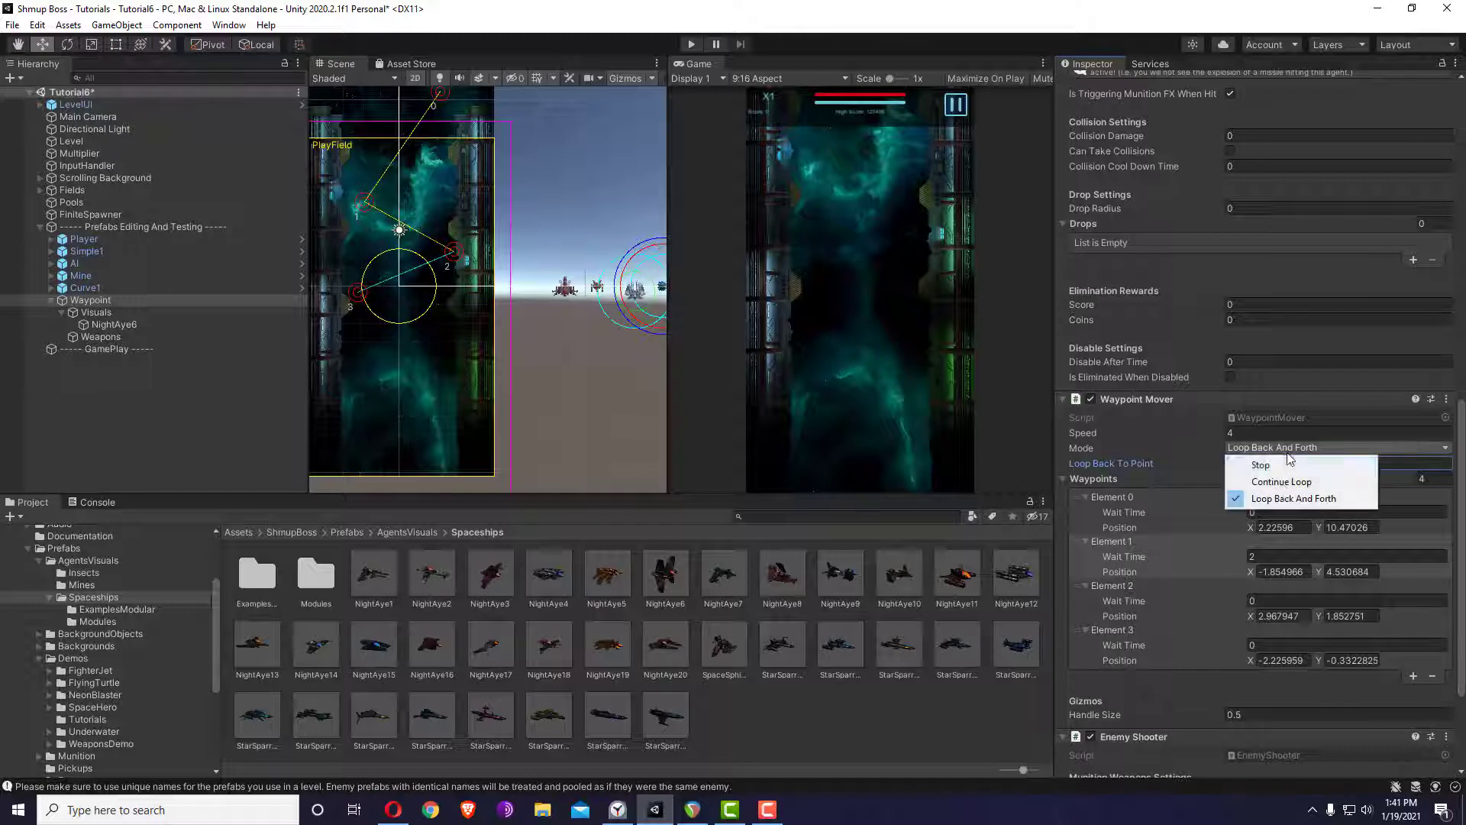
{"action": "left_click", "coordinate": [1283, 482]}
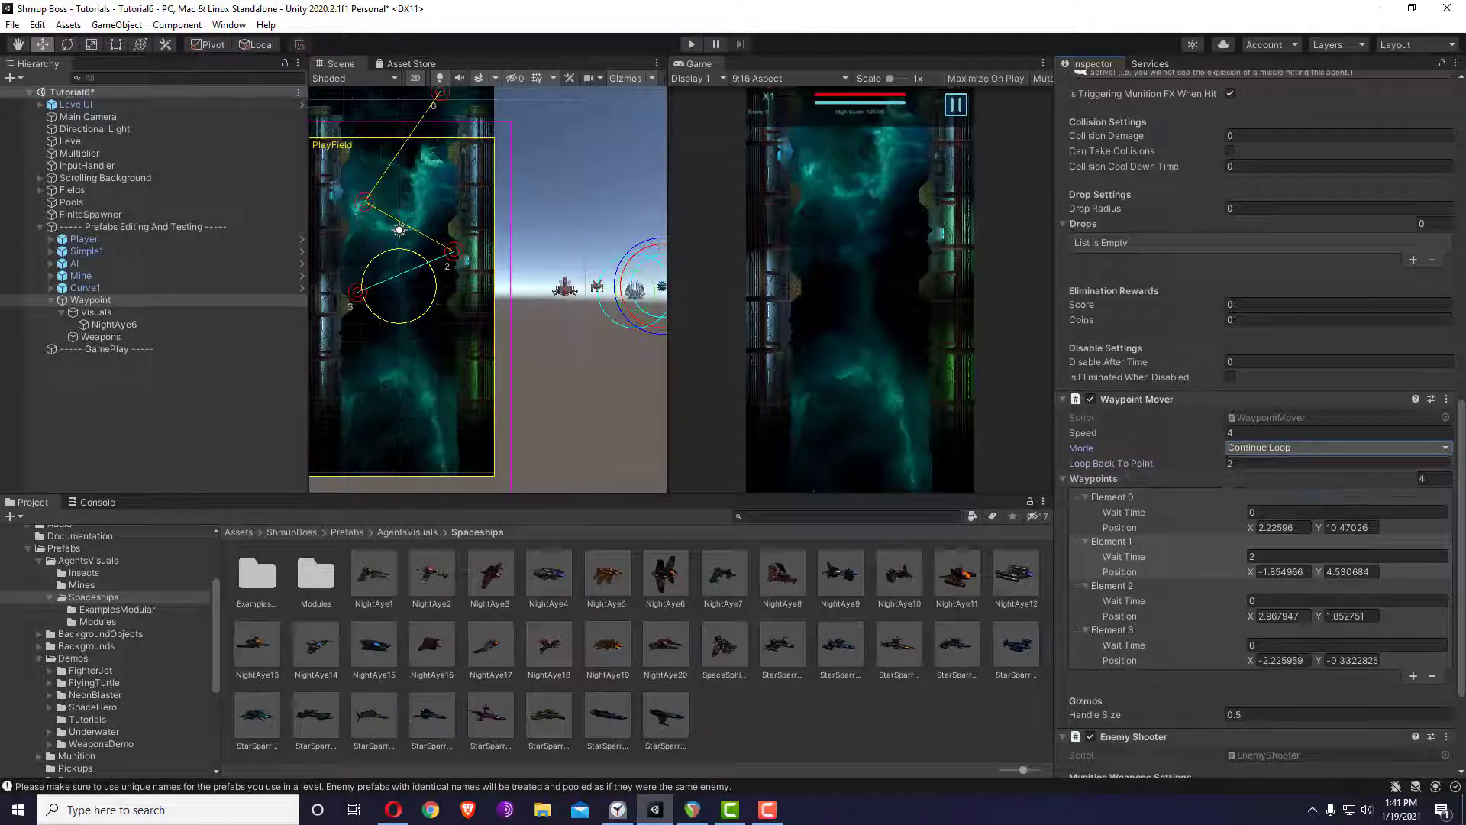
{"action": "left_click", "coordinate": [1255, 464]}
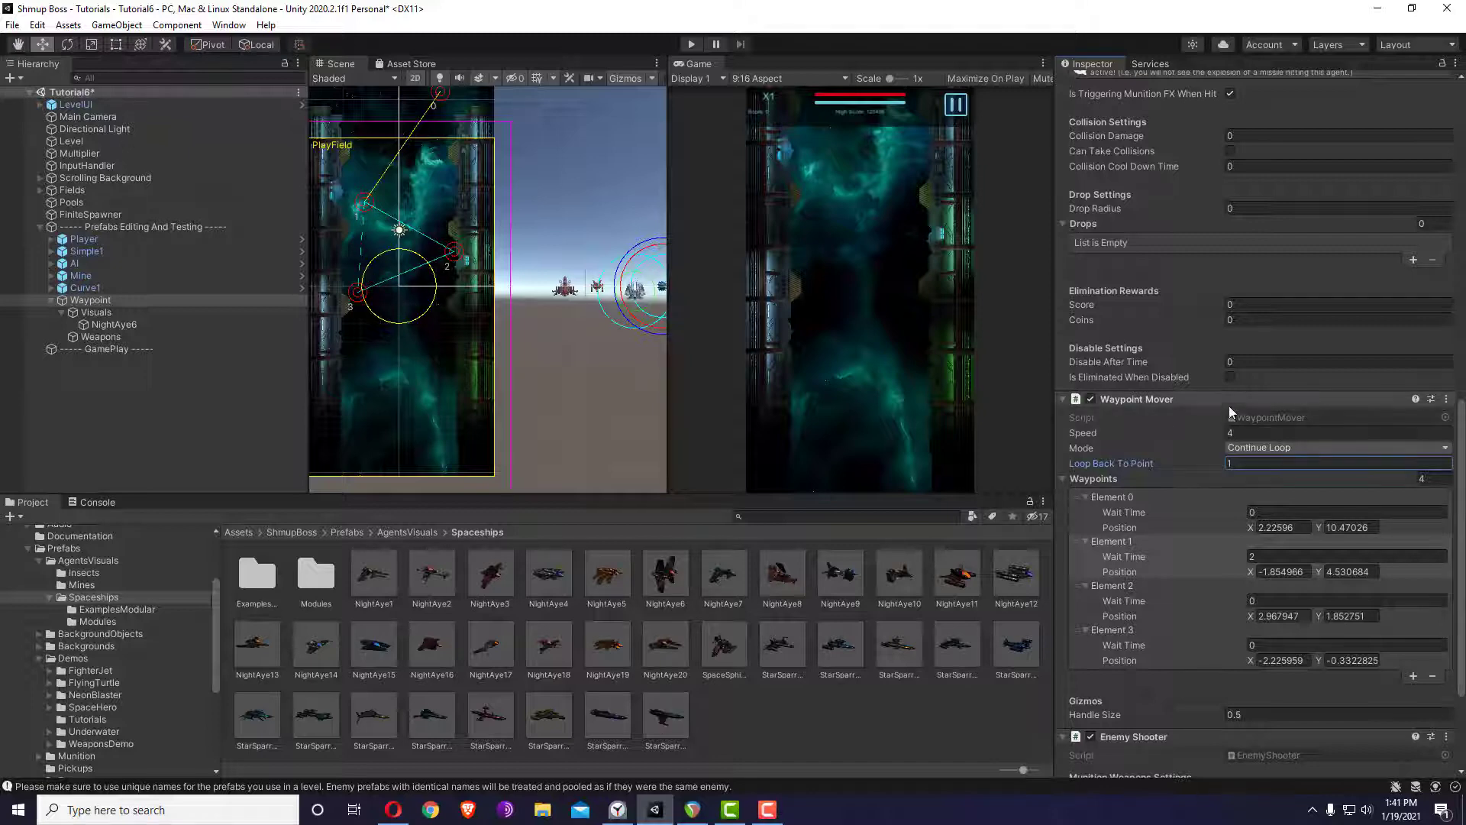
{"action": "scroll", "coordinate": [1258, 425], "scroll_direction": "up", "scroll_amount": 10}
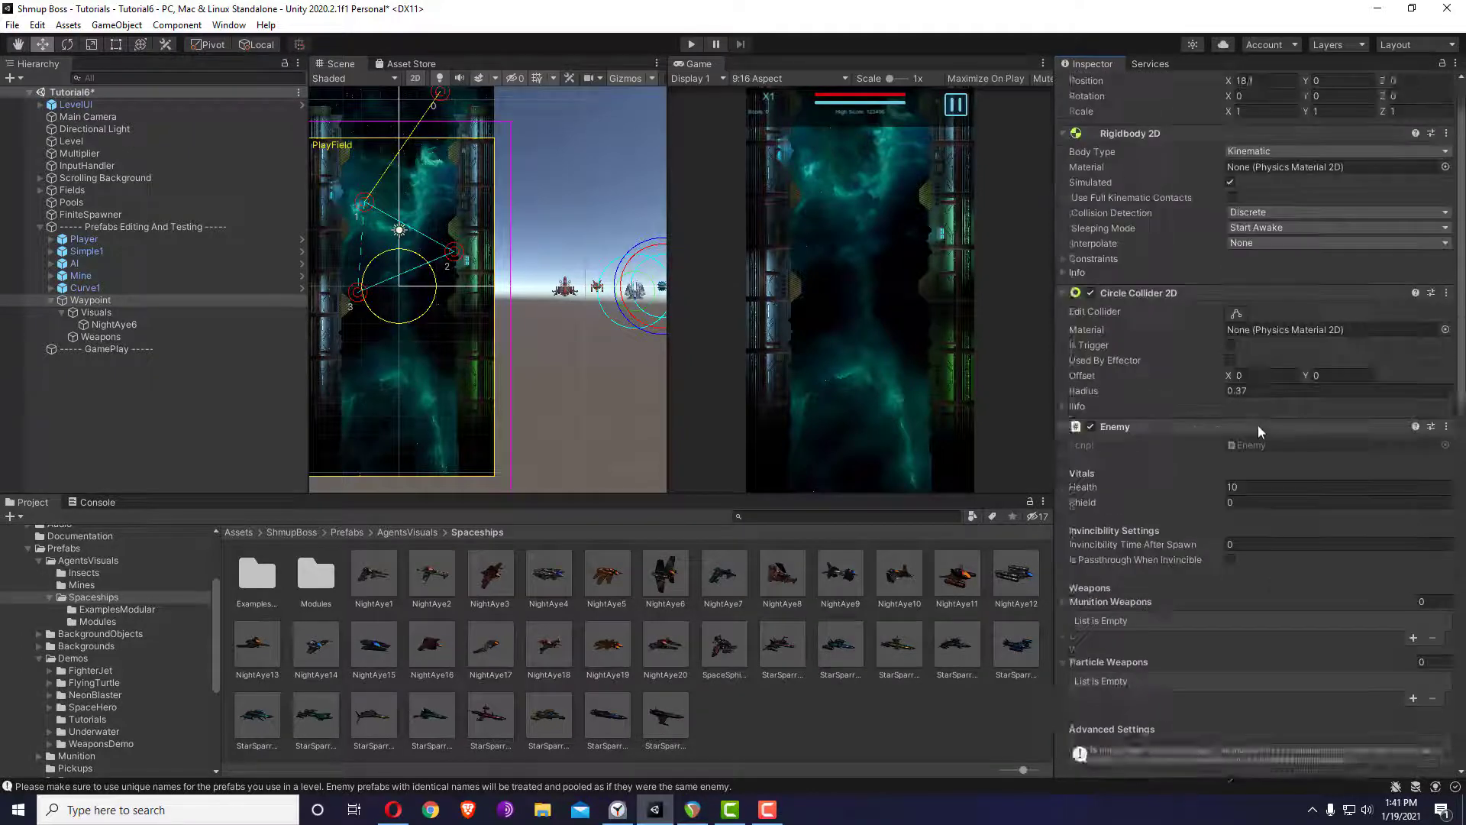
- Create a New Waypoint Wave Data asset in the Tutorials folder with its default name
{"action": "left_click", "coordinate": [49, 300]}
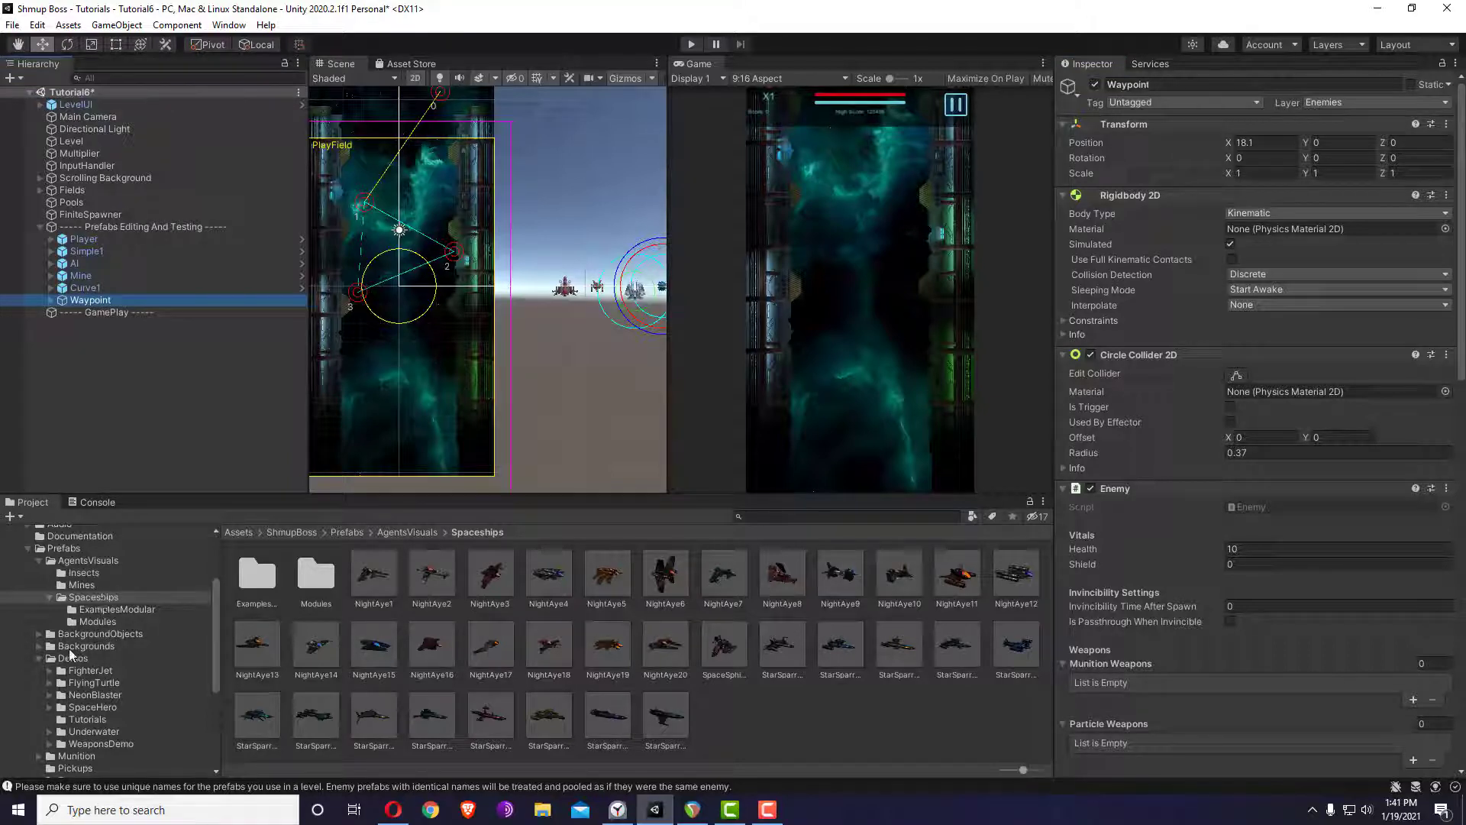
{"action": "left_click_drag", "start_coordinate": [85, 723], "coordinate": [584, 651]}
{"action": "left_click", "coordinate": [485, 662]}
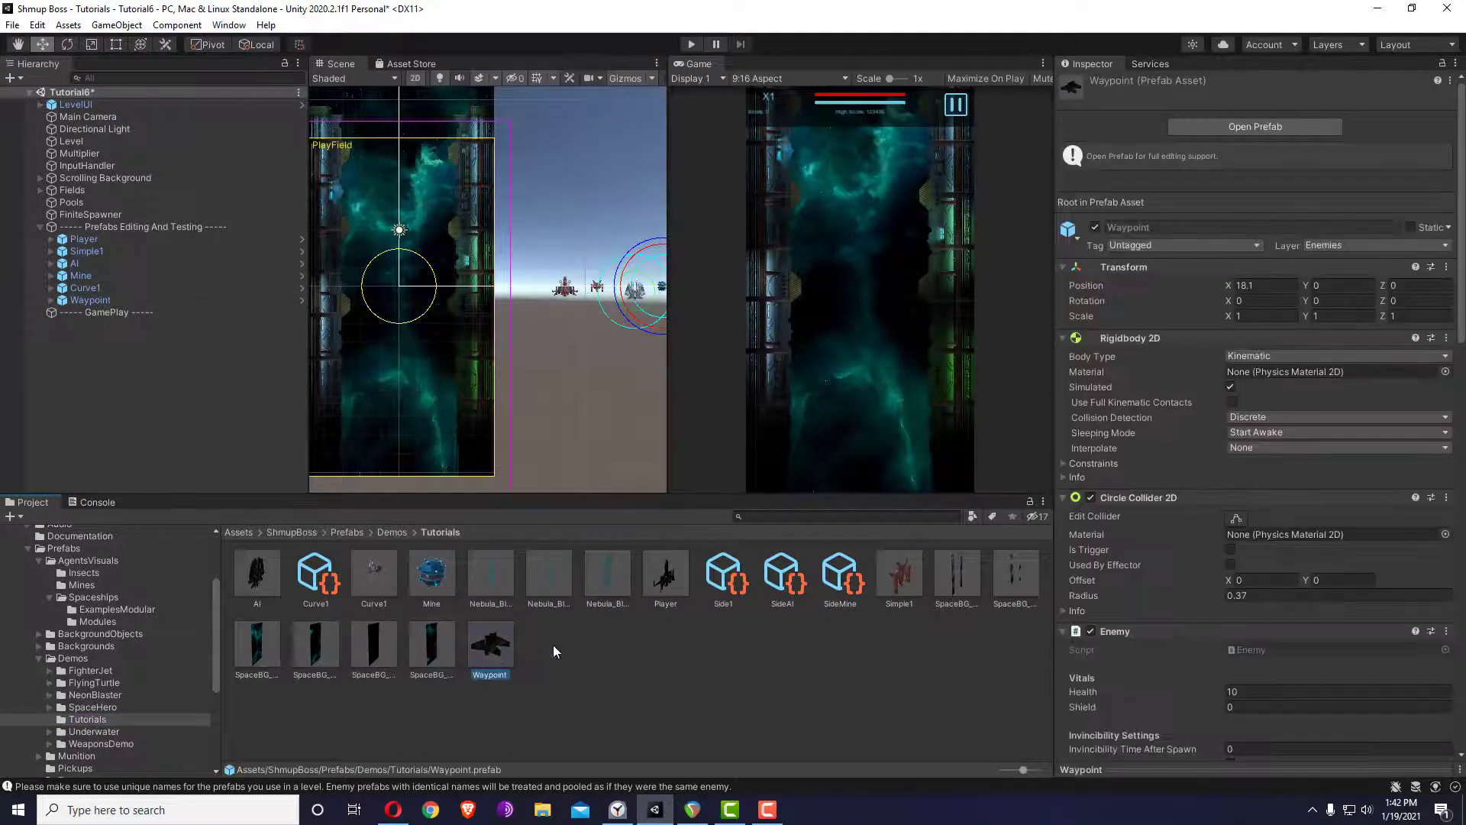
{"action": "right_click", "coordinate": [598, 667]}
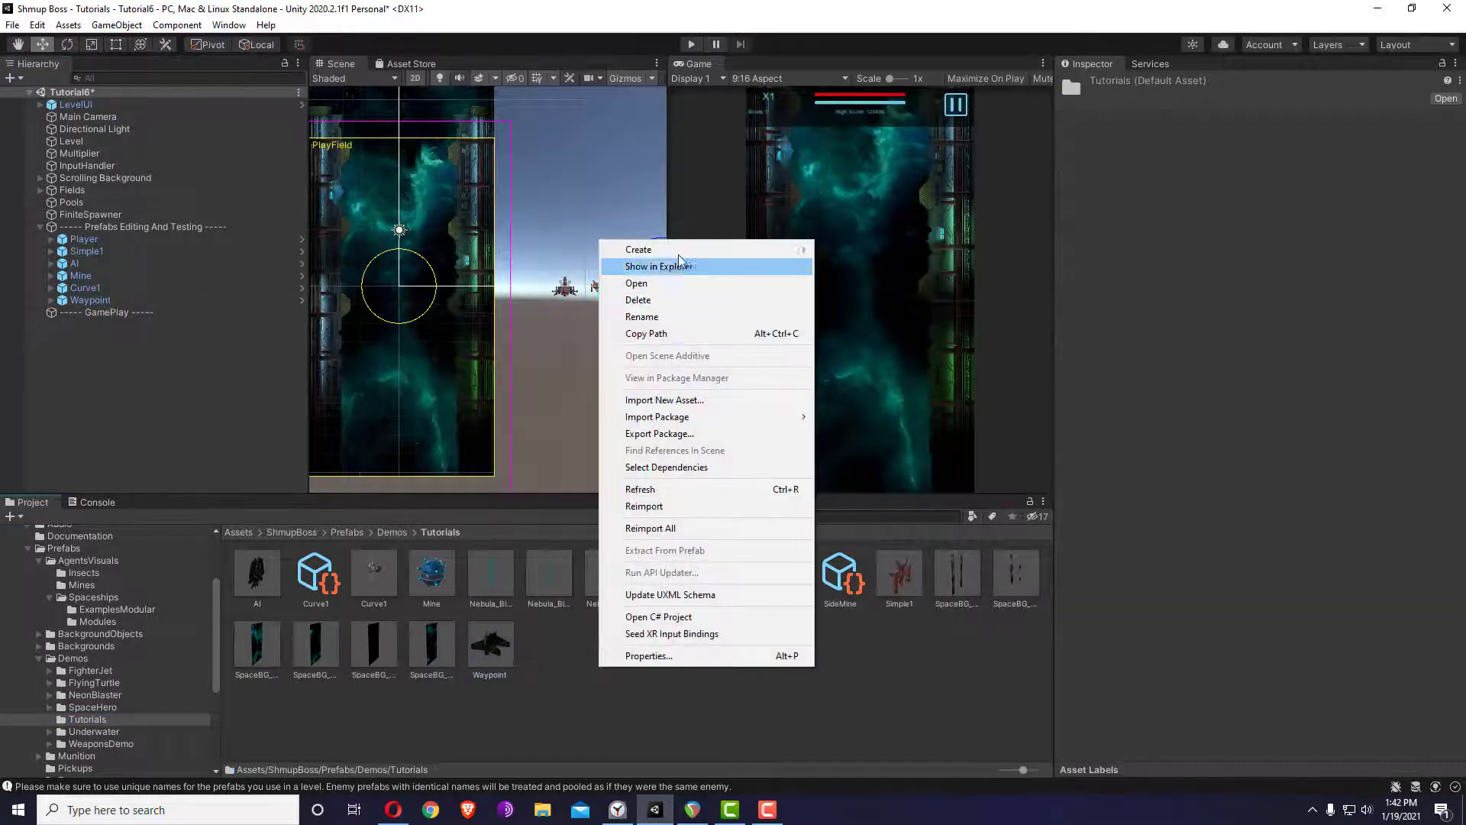
{"action": "mouse_move", "coordinate": [677, 249]}
{"action": "mouse_move", "coordinate": [886, 185]}
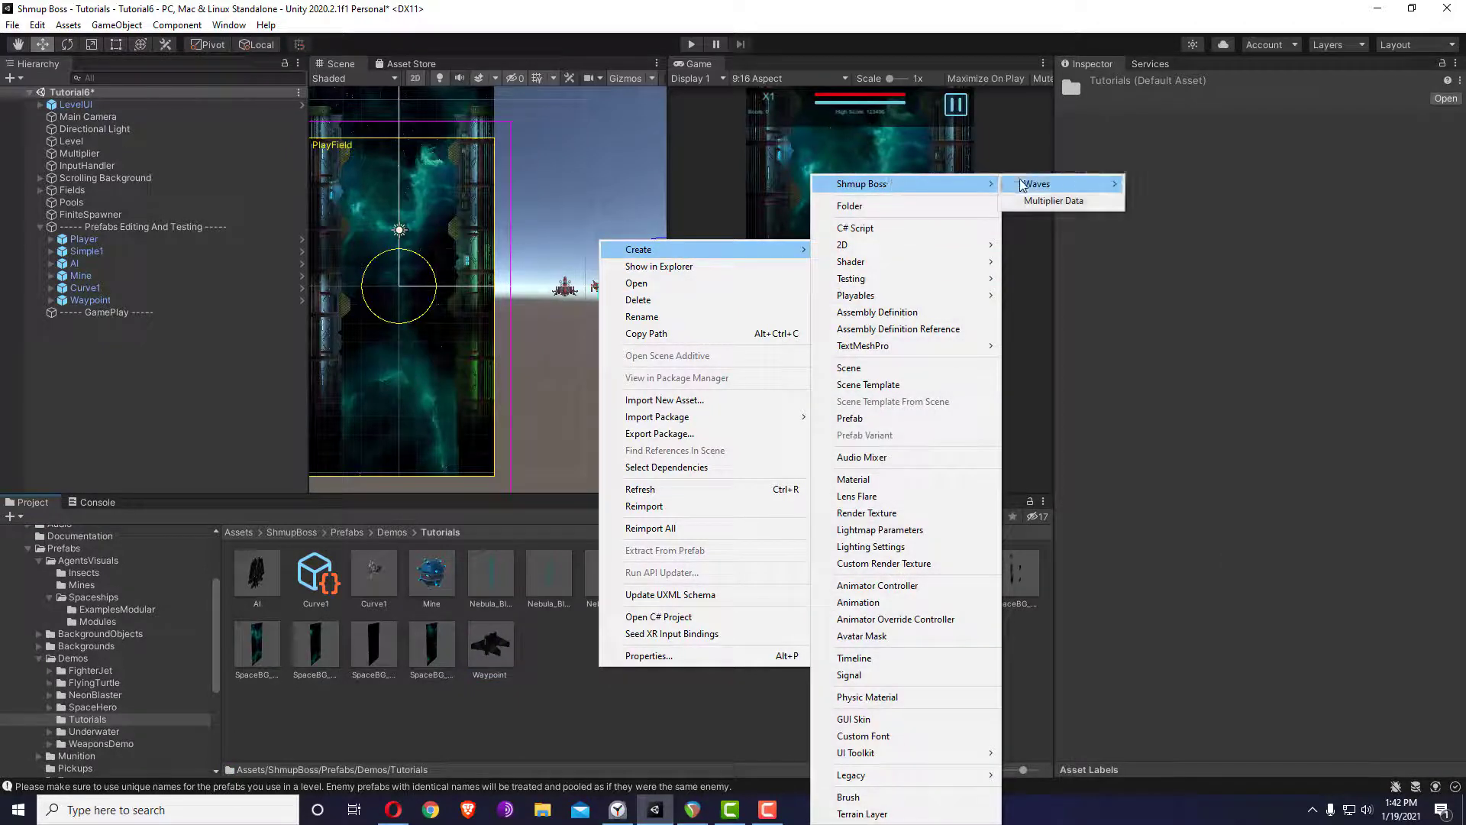
{"action": "mouse_move", "coordinate": [1039, 185]}
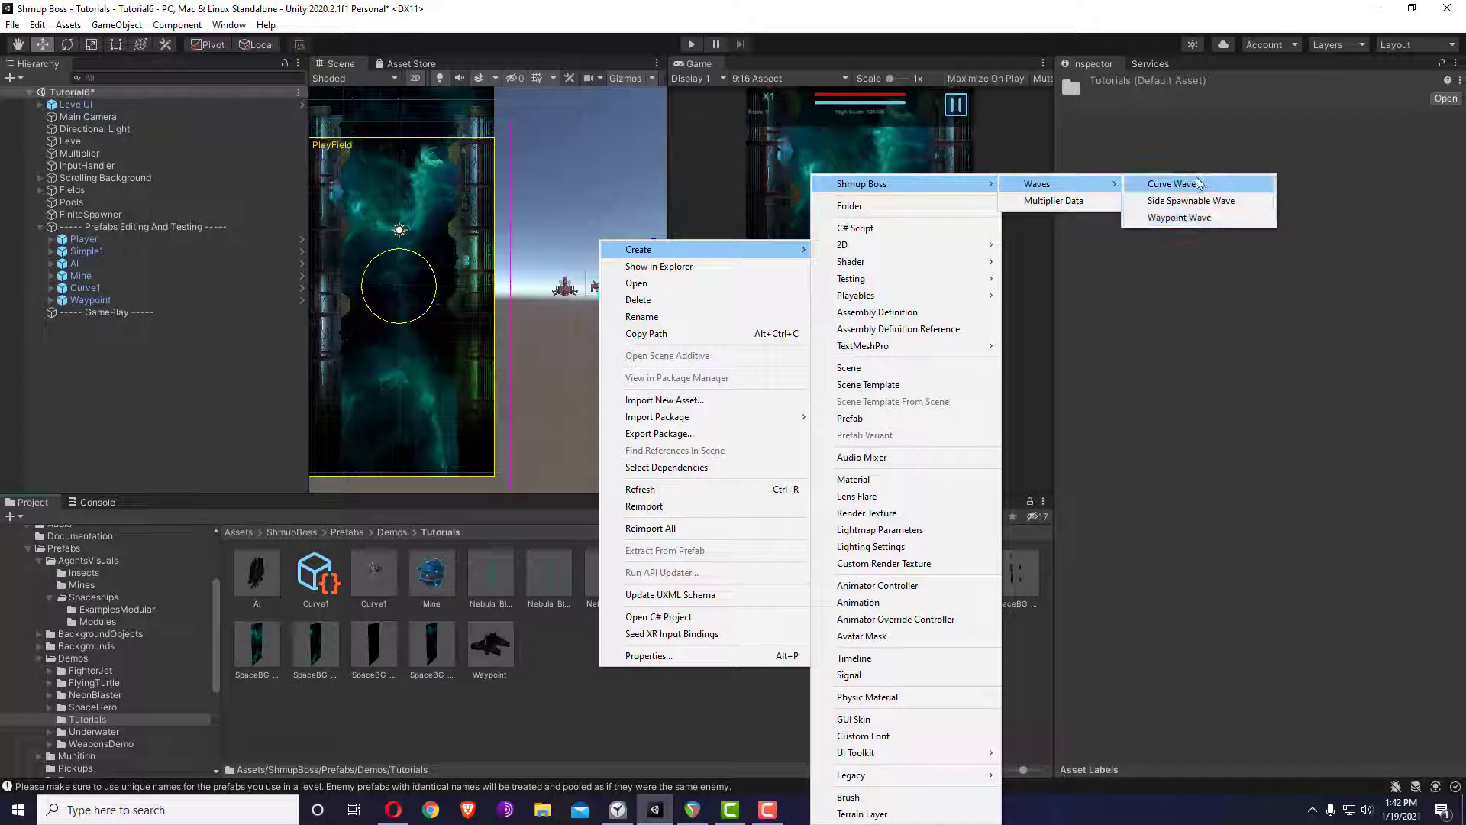
{"action": "left_click", "coordinate": [1180, 217]}
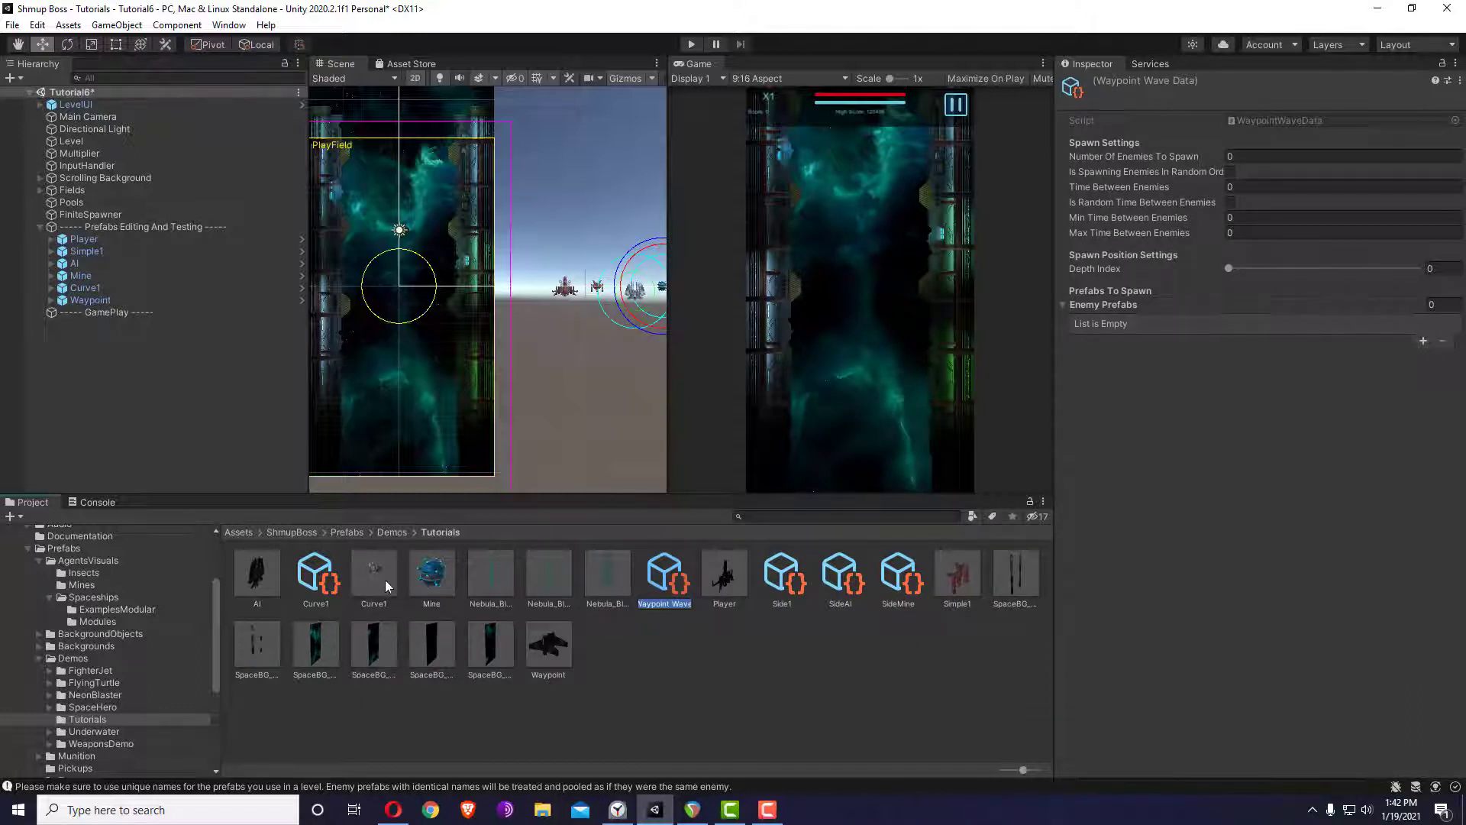
{"action": "key", "text": "Return"}
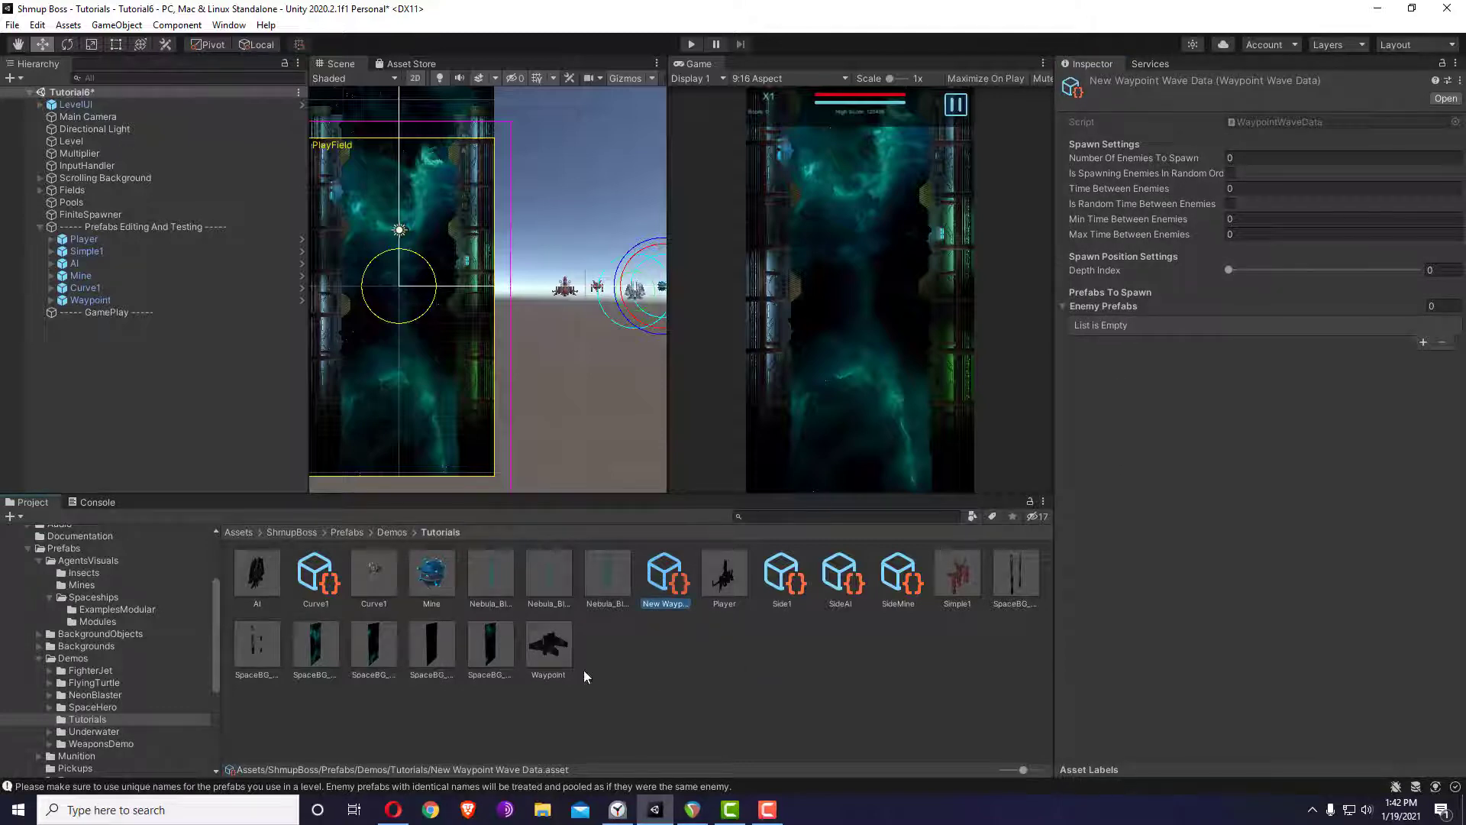
- Add the Waypoint prefab to the wave, spawning 2 enemies 0.5 s apart at depth 40
{"action": "left_click_drag", "start_coordinate": [1133, 383], "coordinate": [1089, 305]}
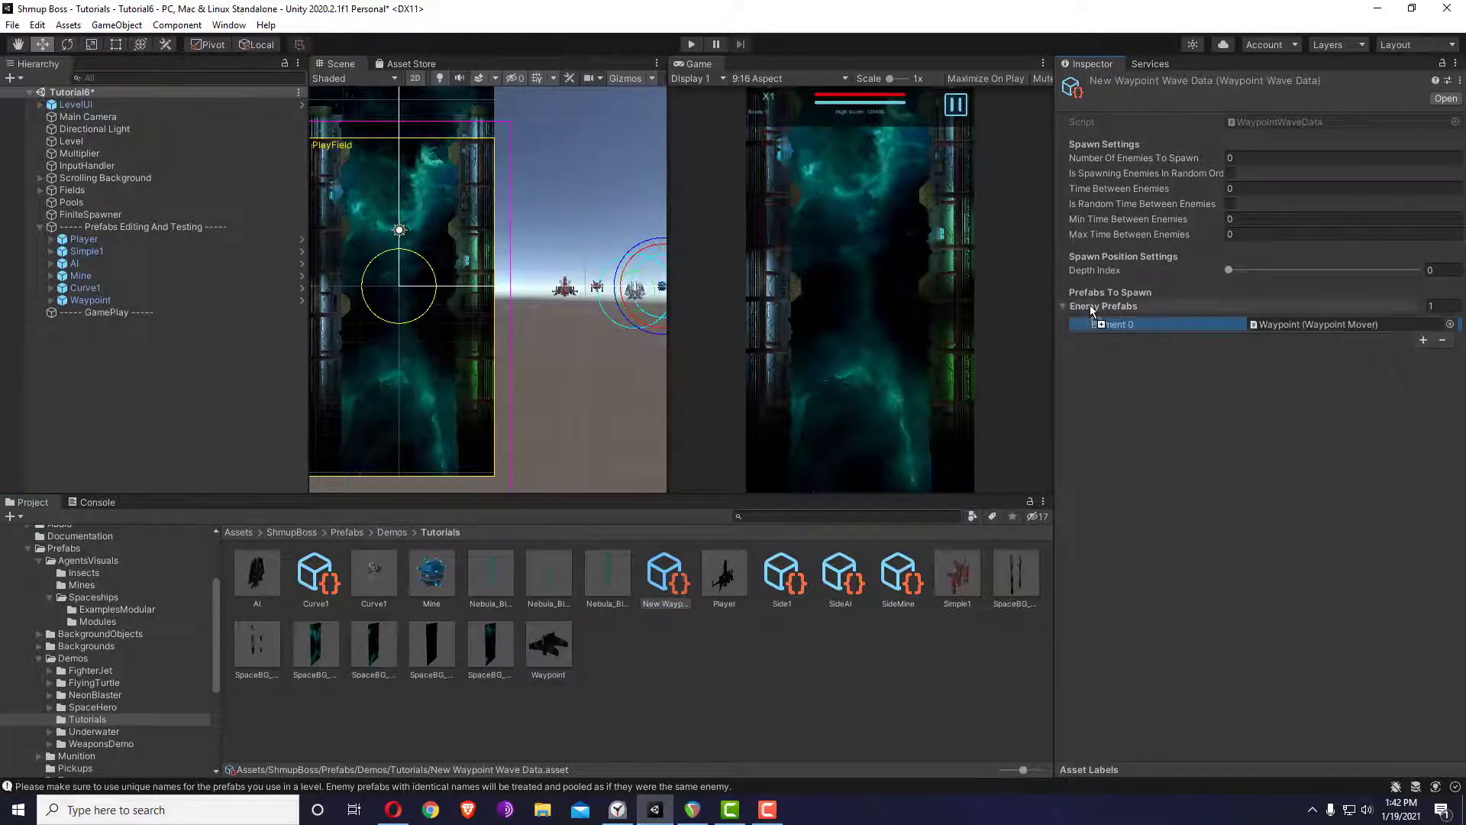
{"action": "left_click", "coordinate": [1245, 157]}
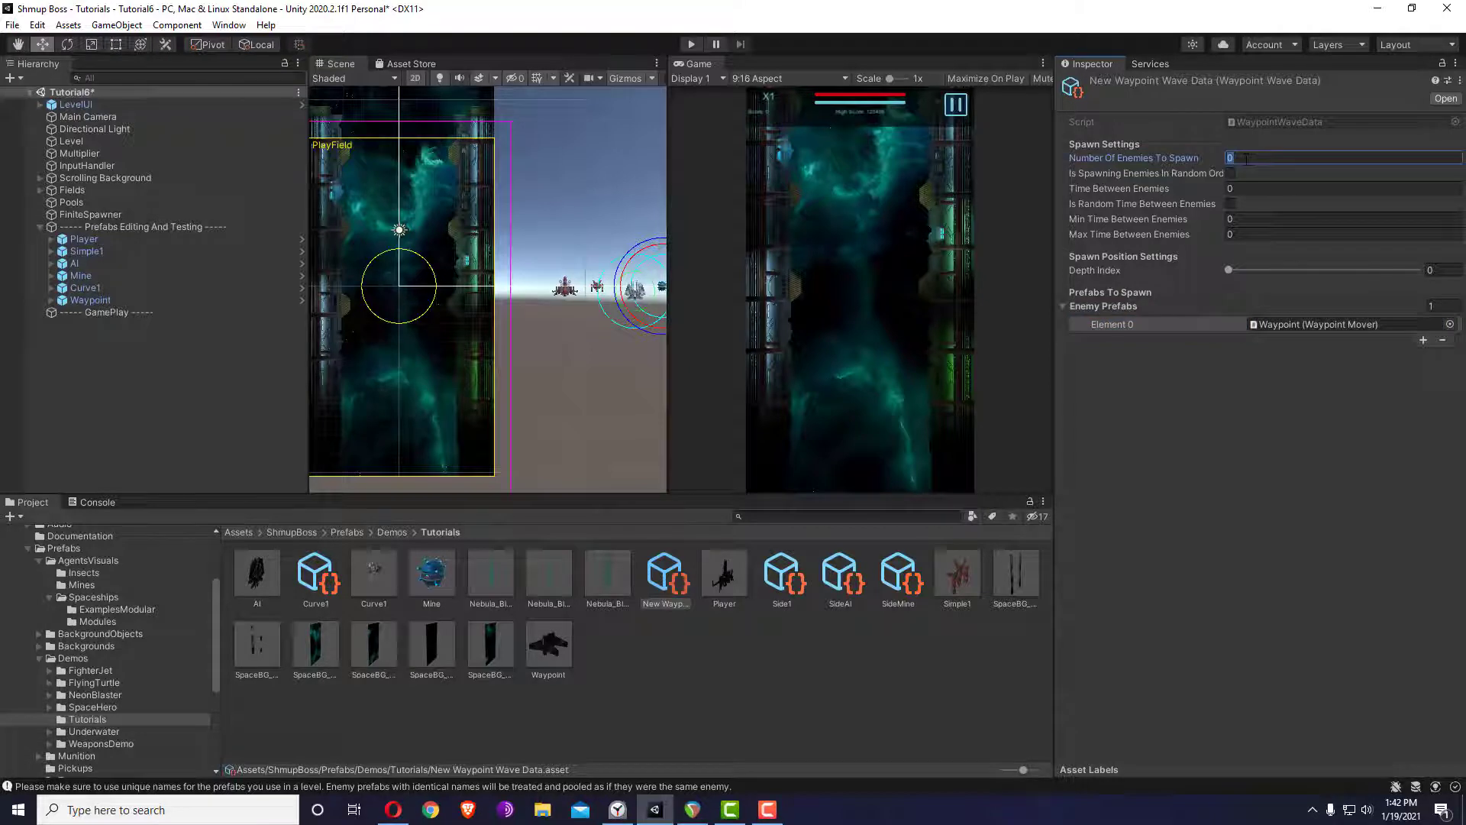
{"action": "type", "text": "1"}
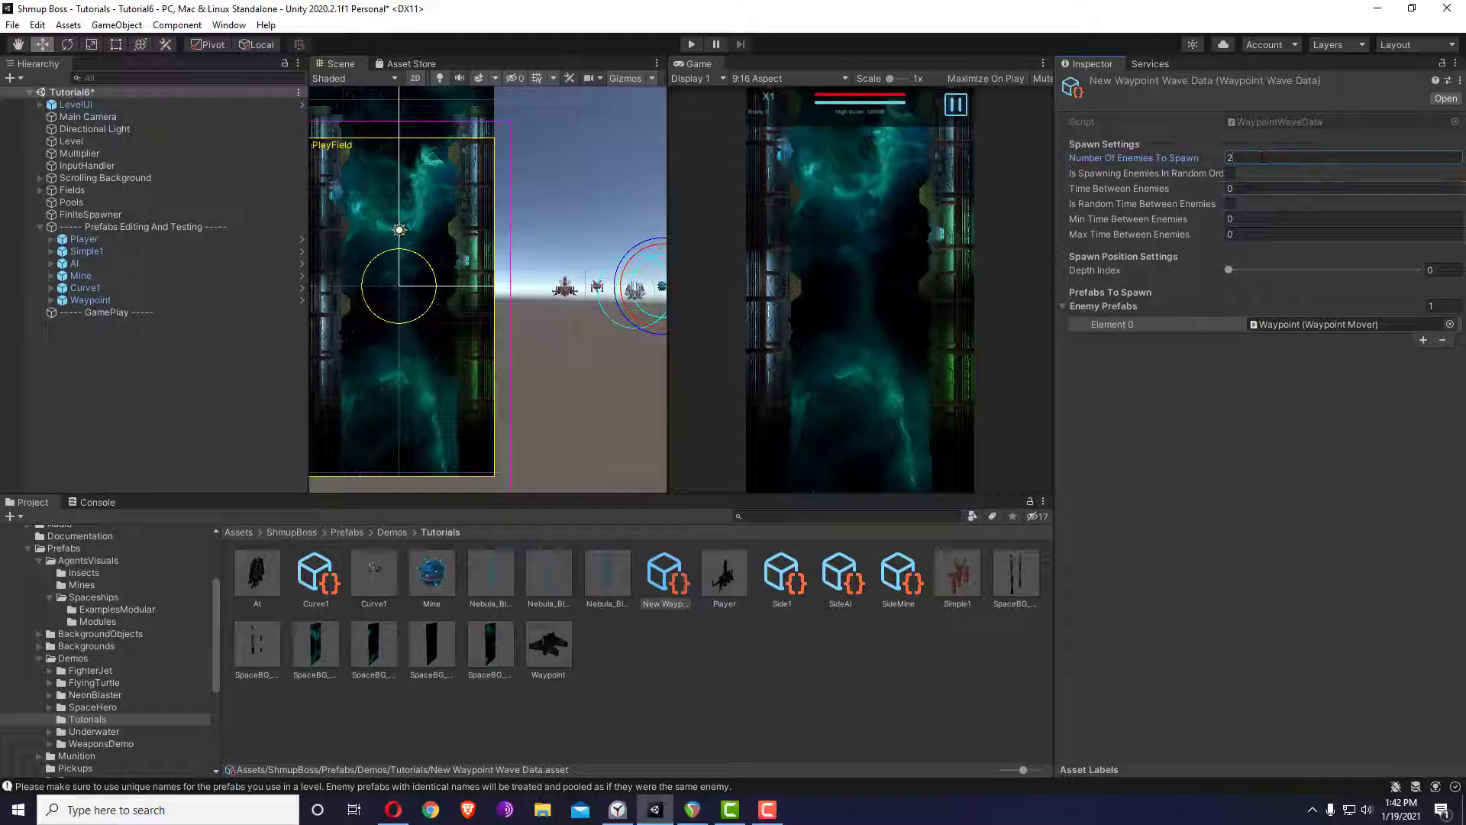
{"action": "left_click", "coordinate": [1244, 189]}
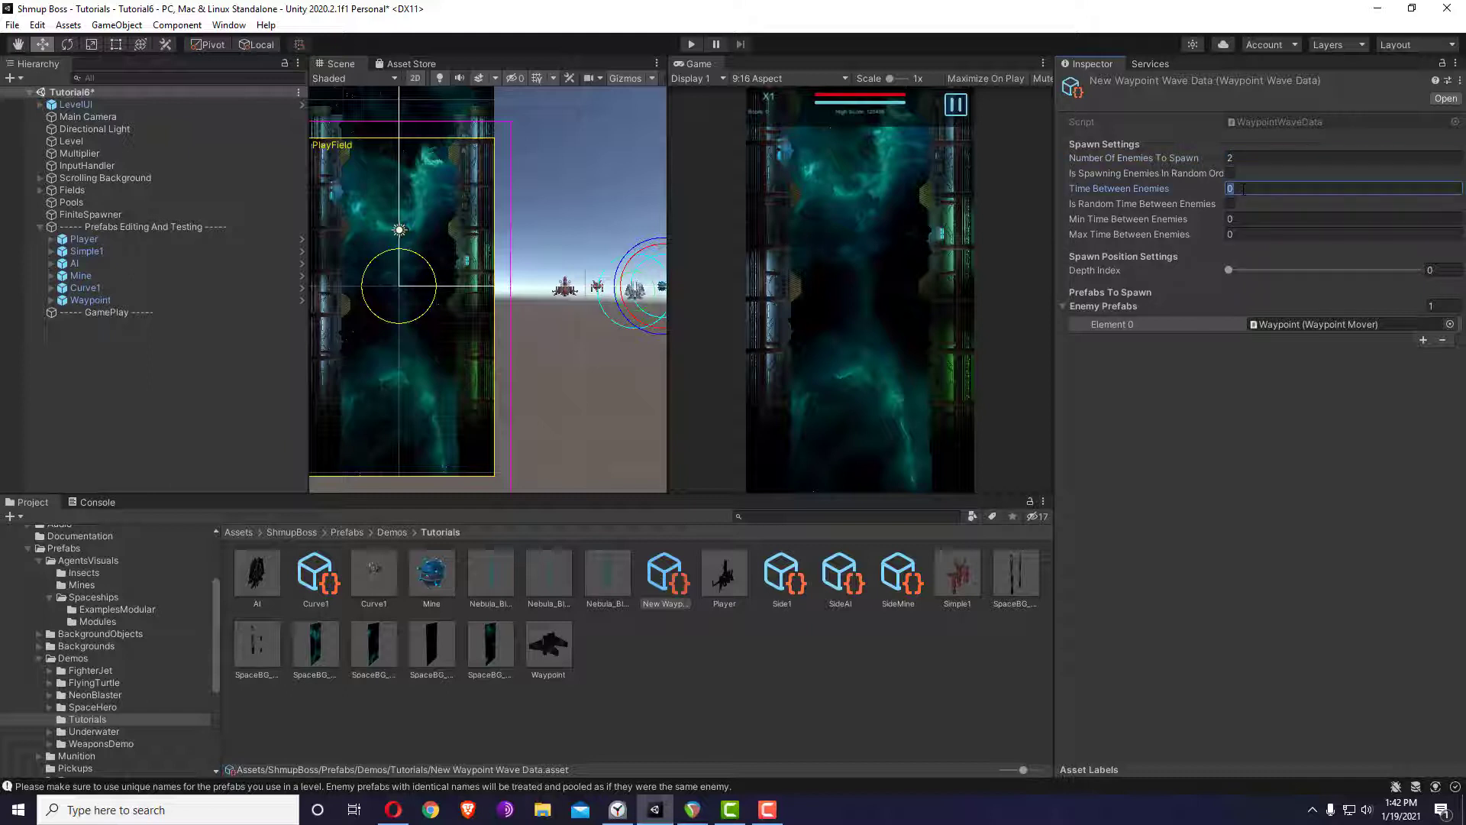
{"action": "left_click", "coordinate": [1440, 271]}
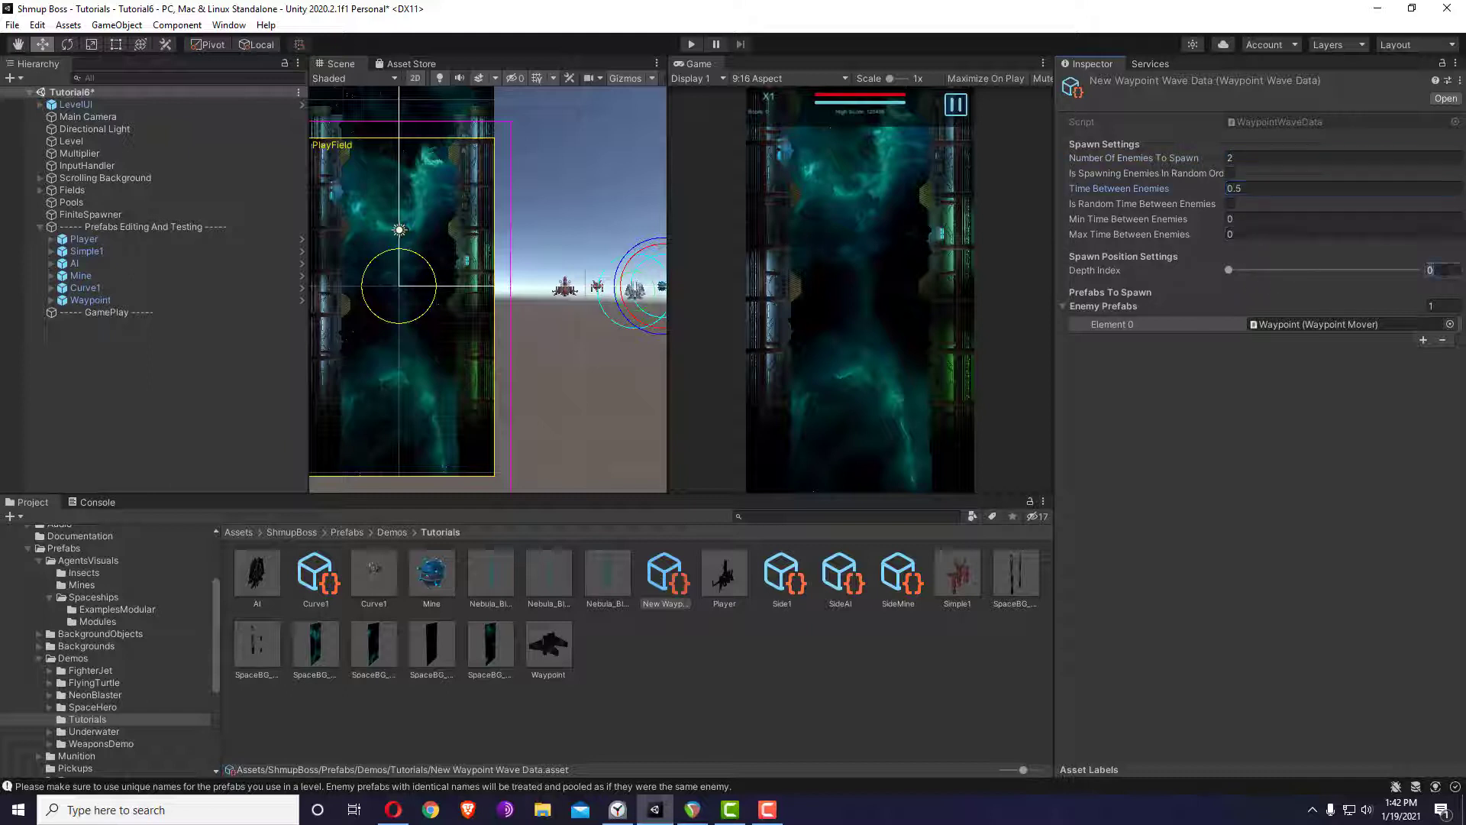
{"action": "type", "text": "40"}
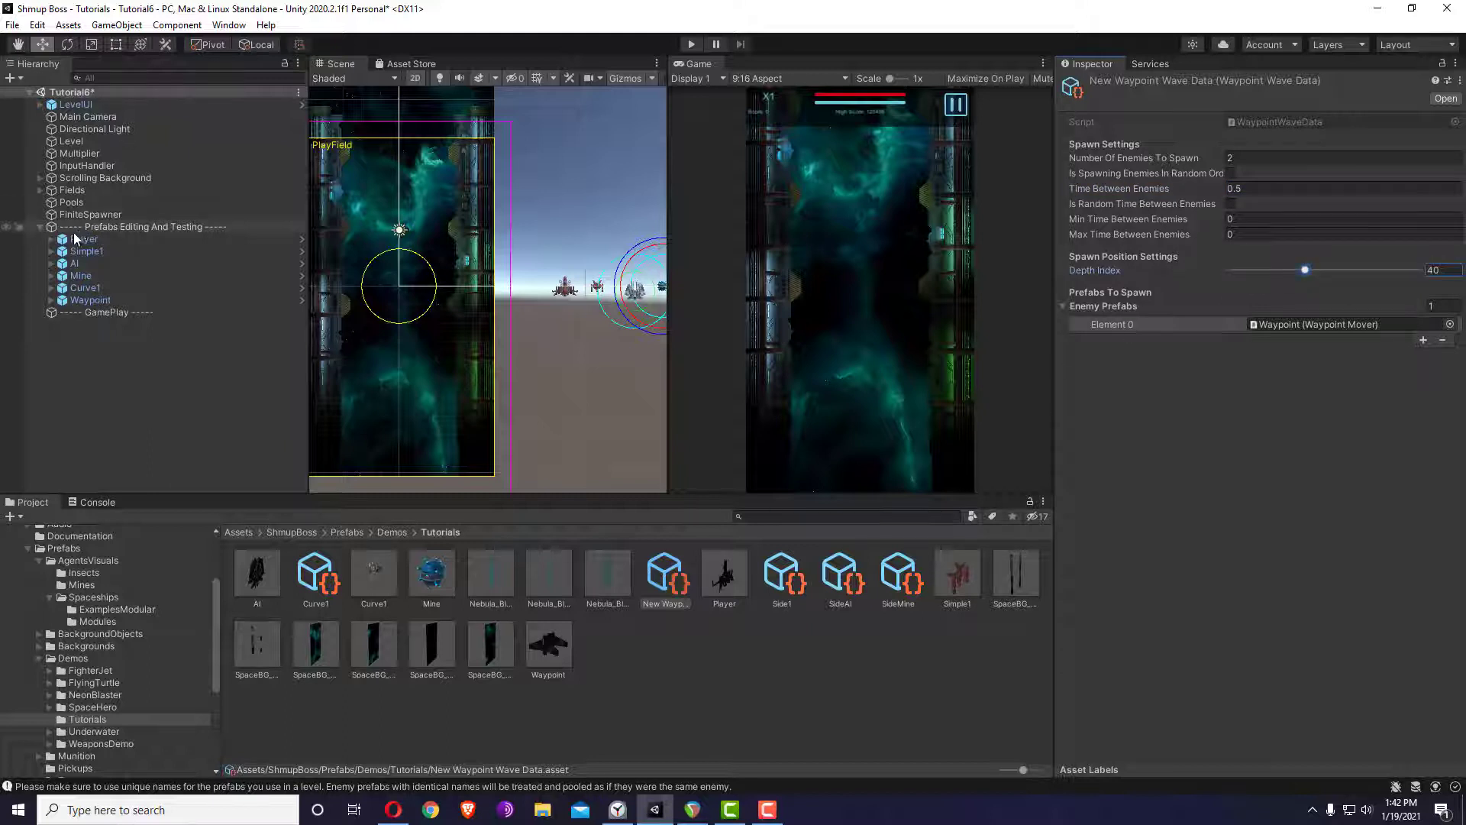
{"action": "left_click", "coordinate": [98, 217]}
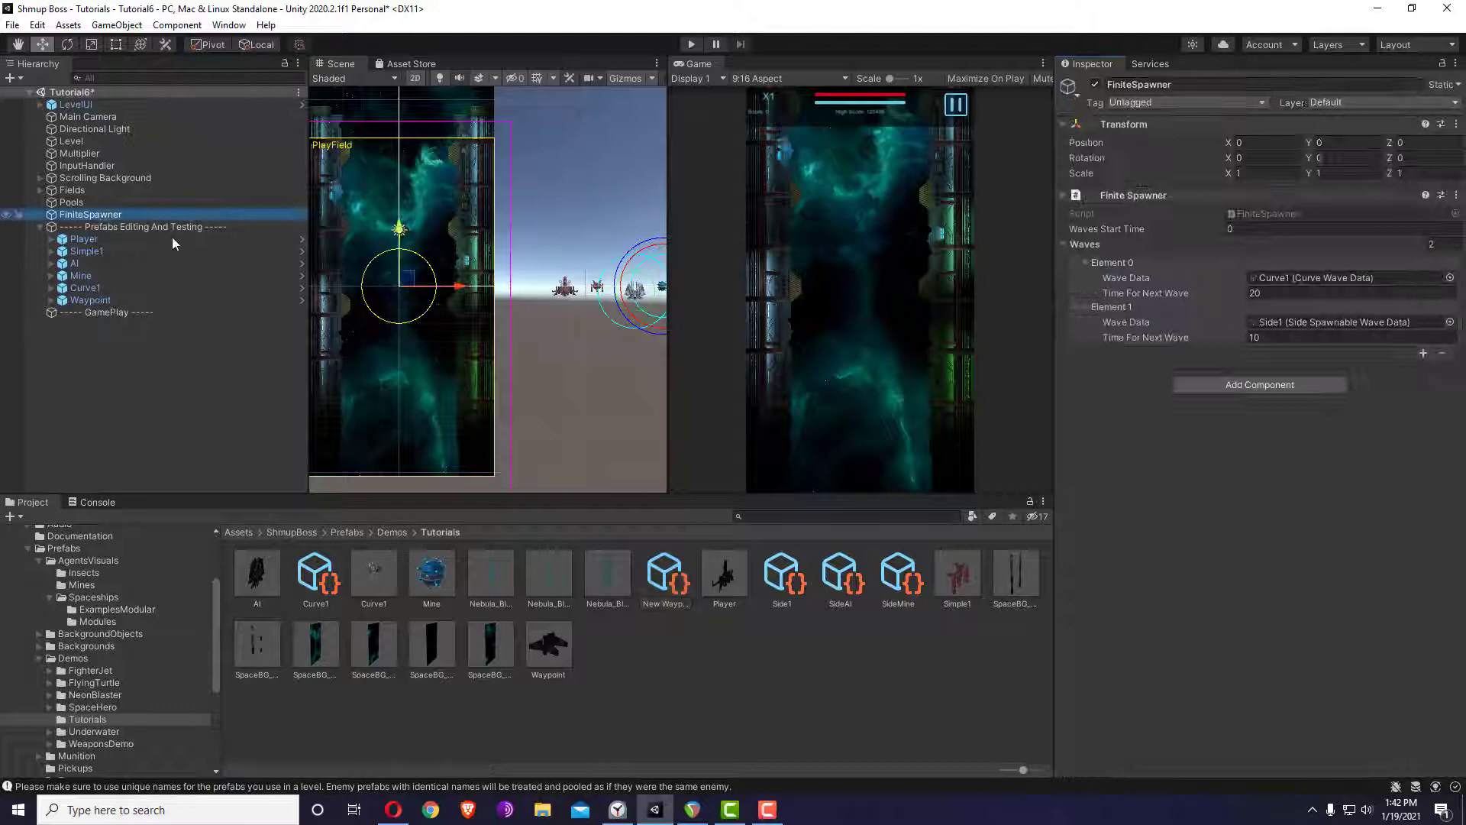
- Assign the wave to FiniteSpawner's Element 0, rename it Waypoint1, and save the scene
{"action": "left_click_drag", "start_coordinate": [663, 589], "coordinate": [1295, 275]}
{"action": "left_click", "coordinate": [664, 588]}
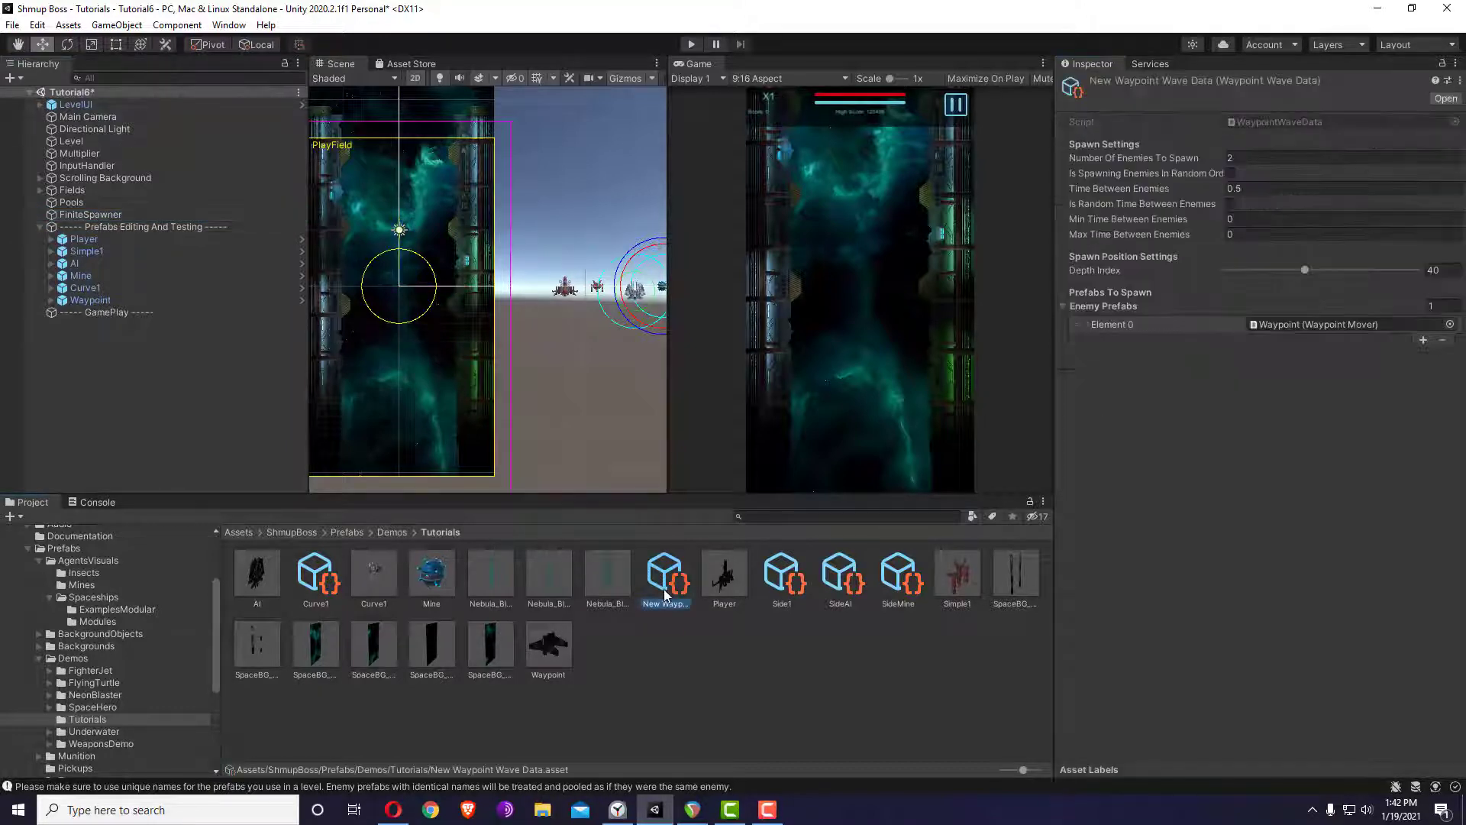
{"action": "type", "text": "Waypoint1"}
{"action": "key", "text": "Return"}
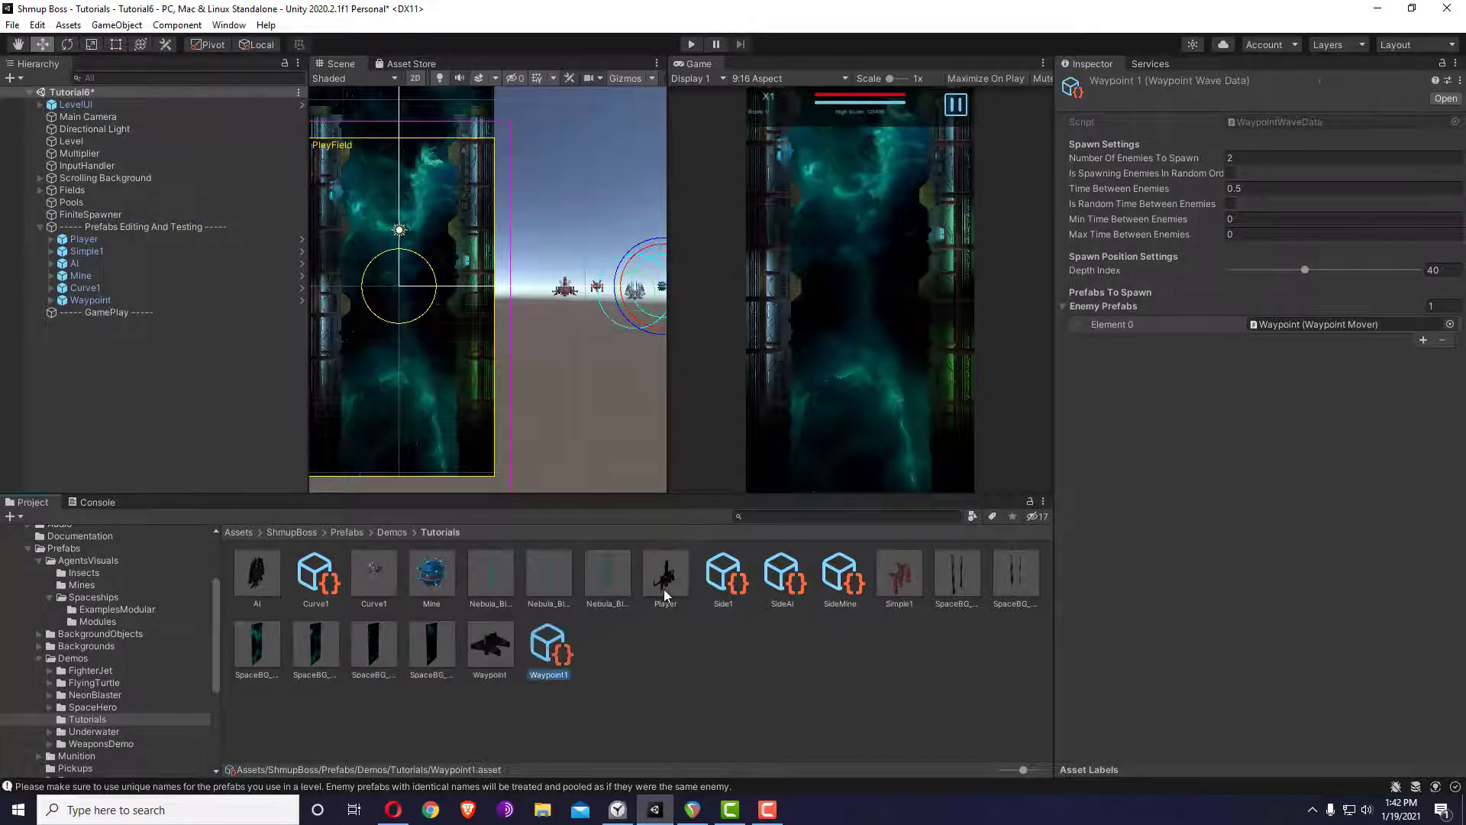
{"action": "left_click", "coordinate": [154, 440]}
{"action": "key", "text": "ctrl+s"}
- Play-test the level with the waypoint enemies, then stop
{"action": "left_click", "coordinate": [690, 44]}
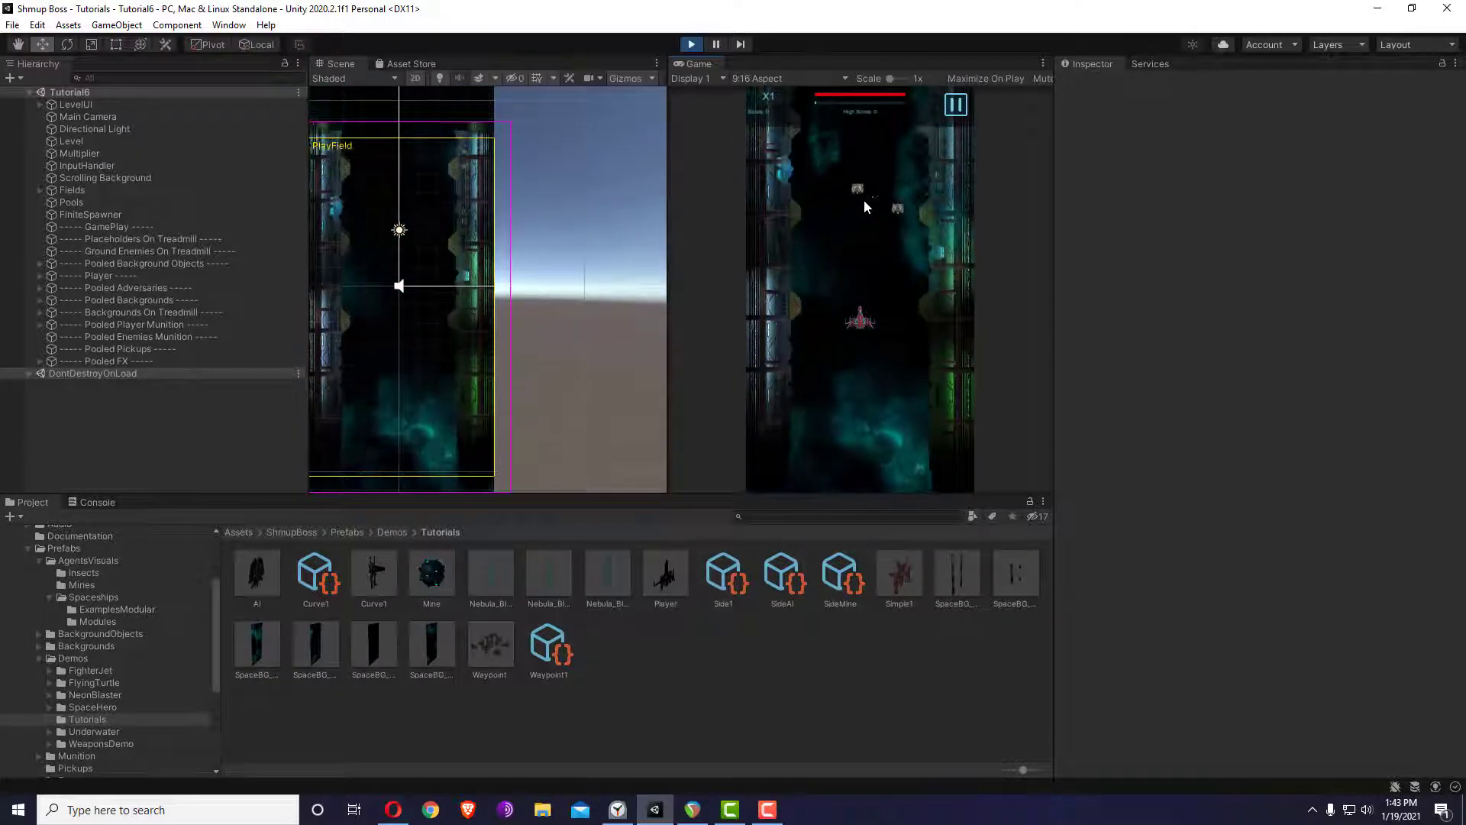
{"action": "left_click", "coordinate": [690, 44]}
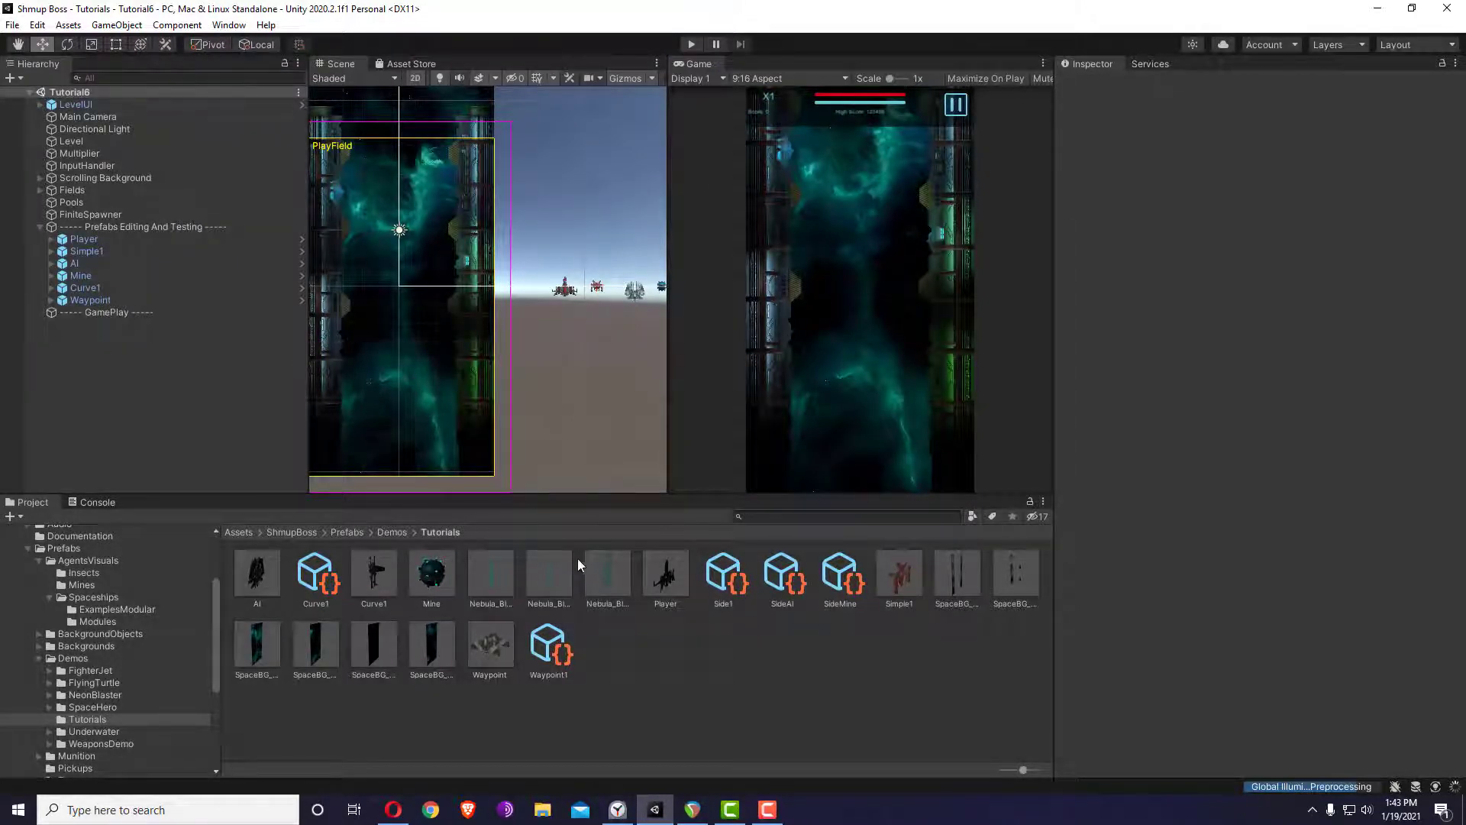
{"action": "left_click", "coordinate": [566, 651]}
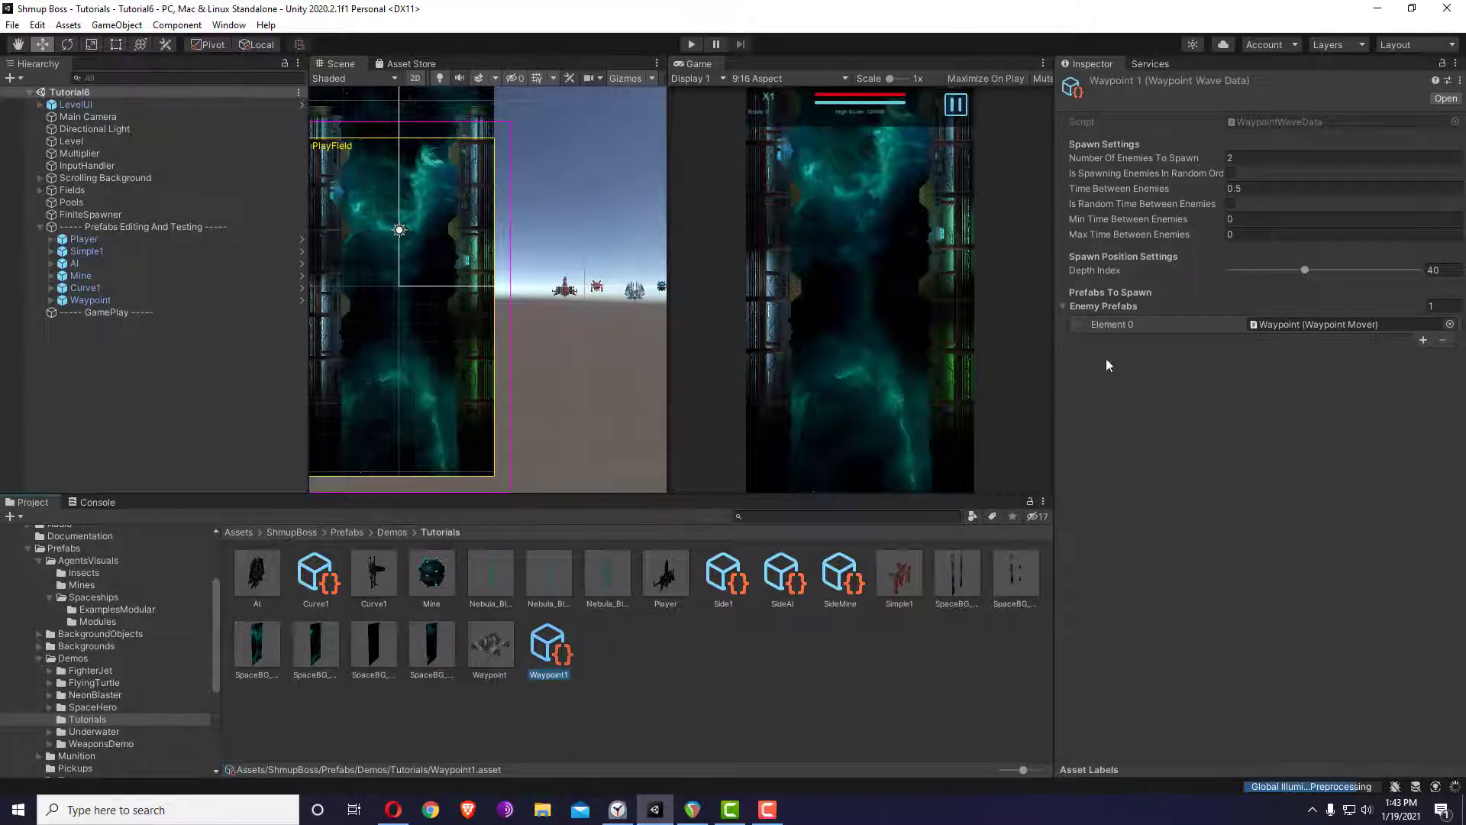
{"action": "left_click", "coordinate": [138, 388]}
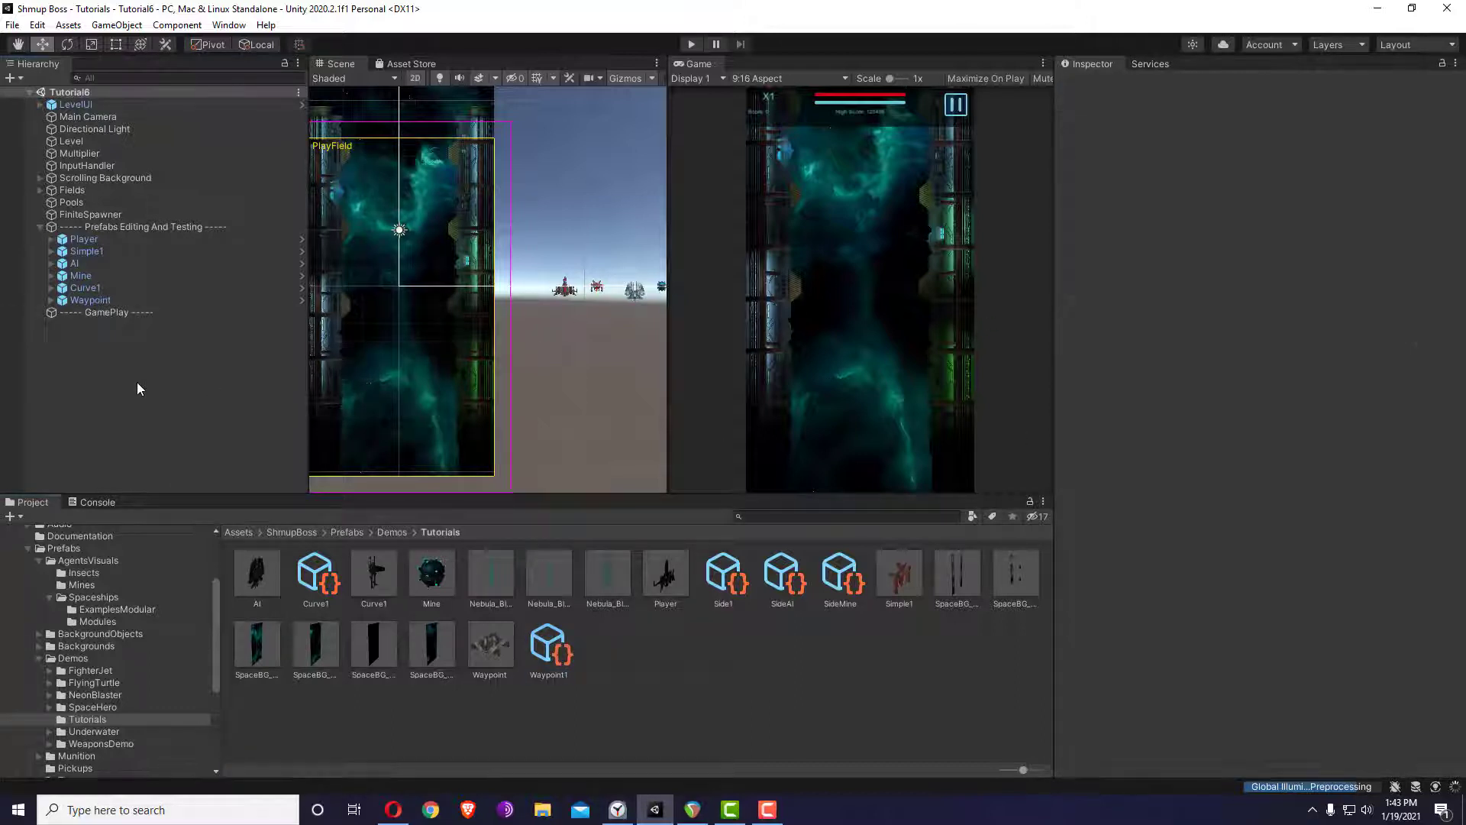
{"action": "left_click", "coordinate": [393, 809]}
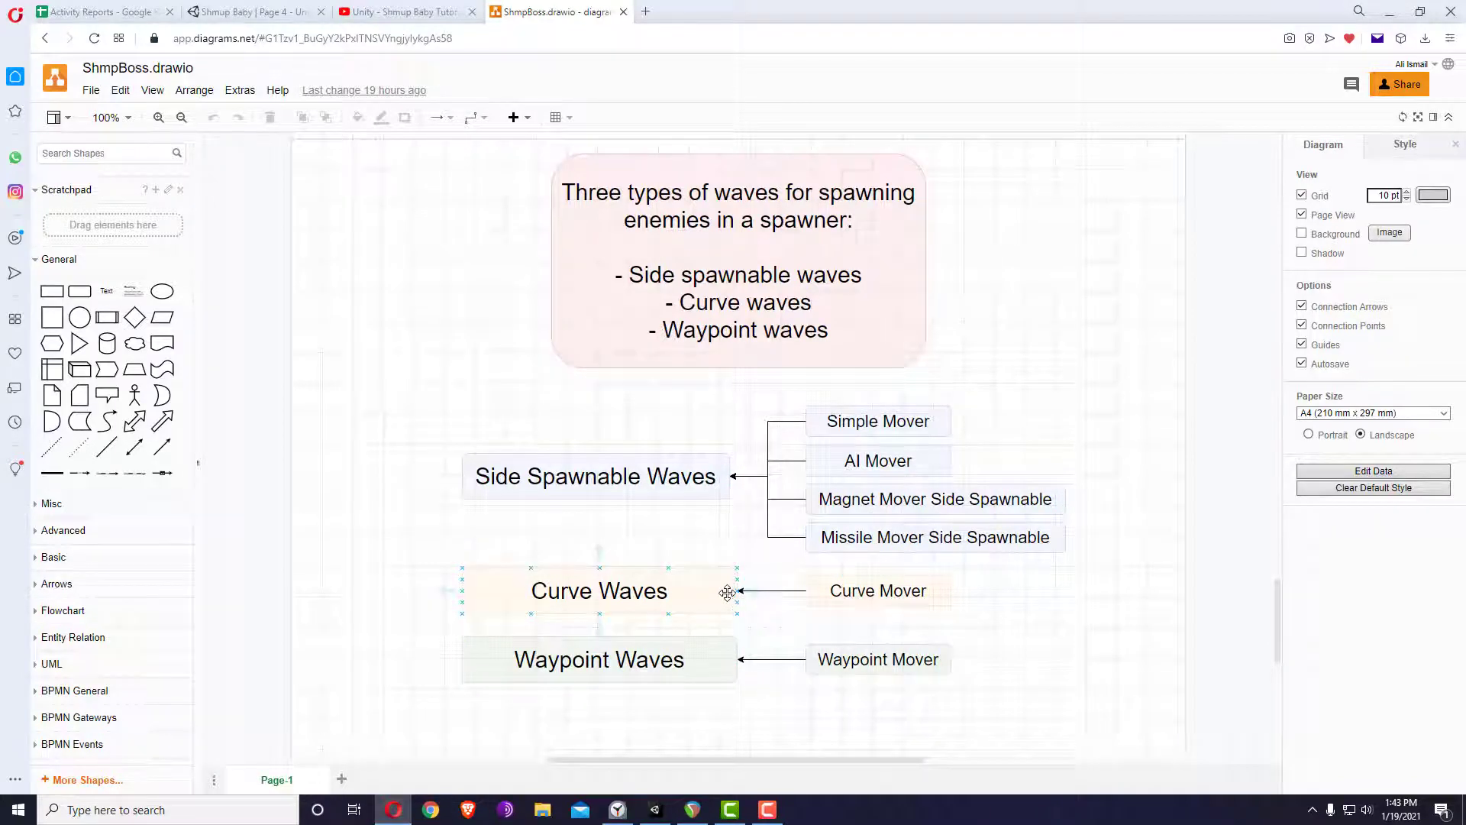
{"action": "left_click", "coordinate": [655, 810]}
- Create a SimpleGround enemy via Shmup Boss > Agents > Create Ground Enemy Template and select it
{"action": "left_click", "coordinate": [39, 227]}
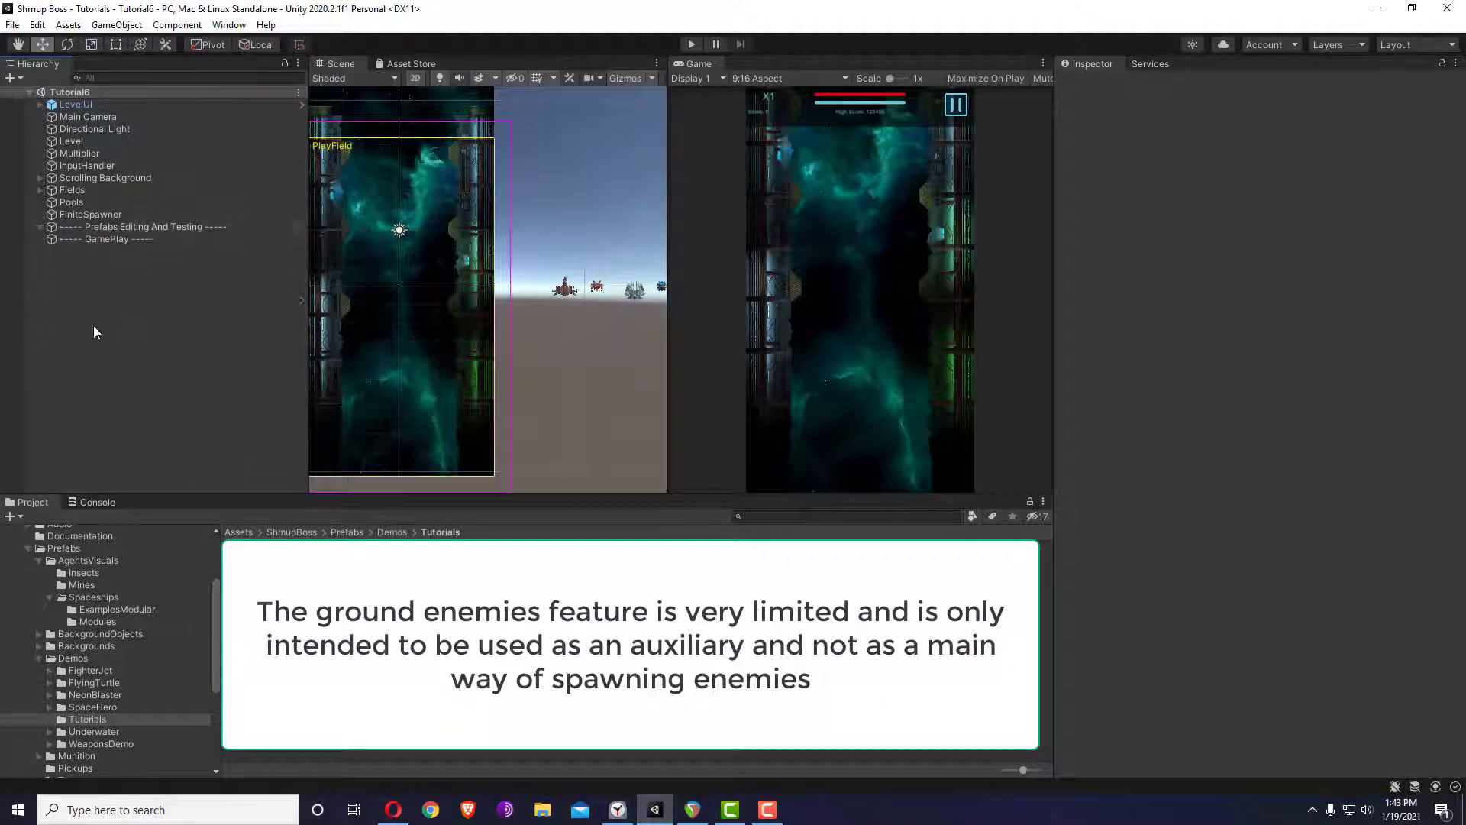
{"action": "left_click", "coordinate": [37, 26]}
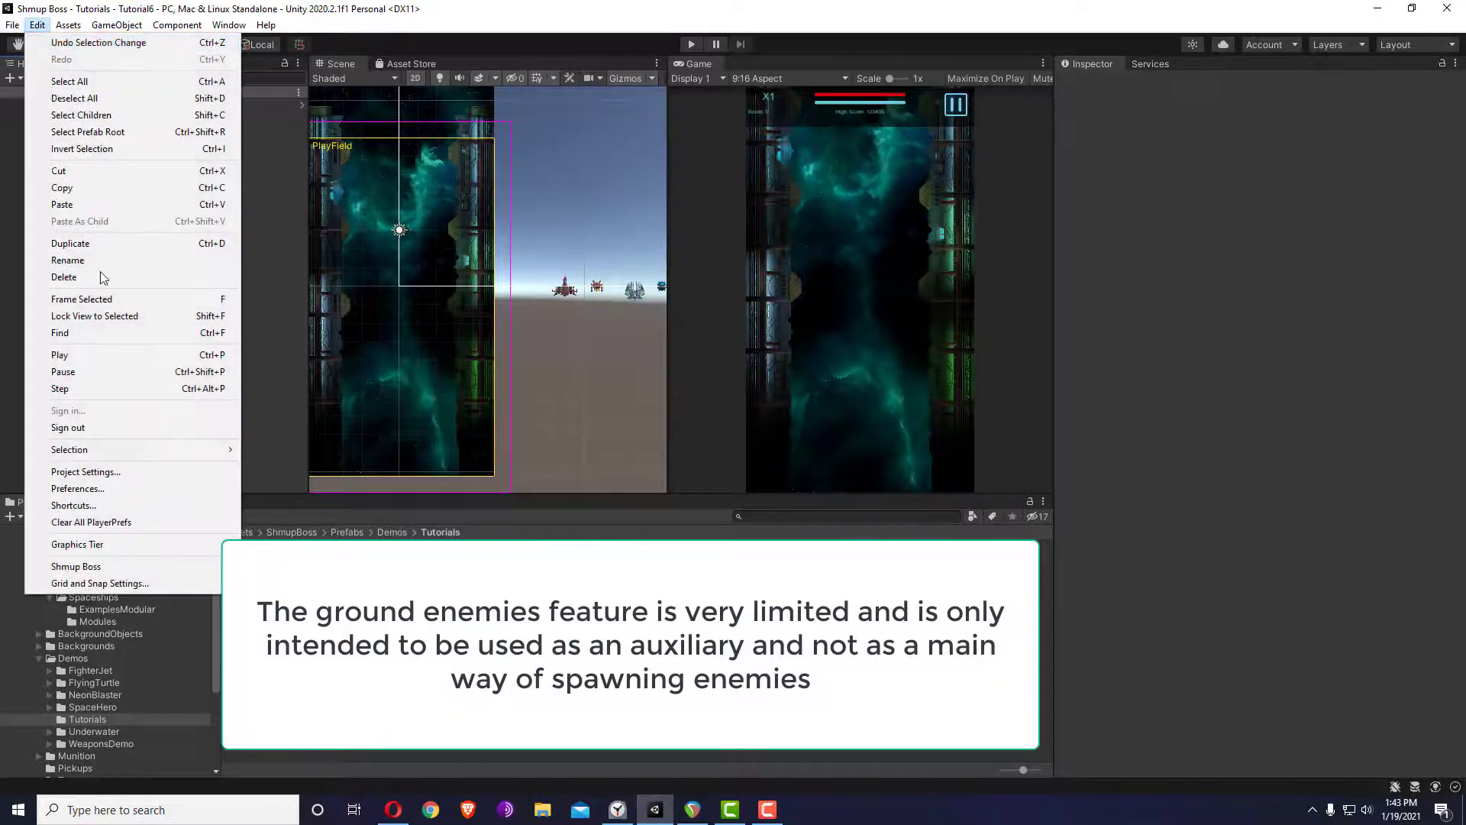
{"action": "mouse_move", "coordinate": [130, 567]}
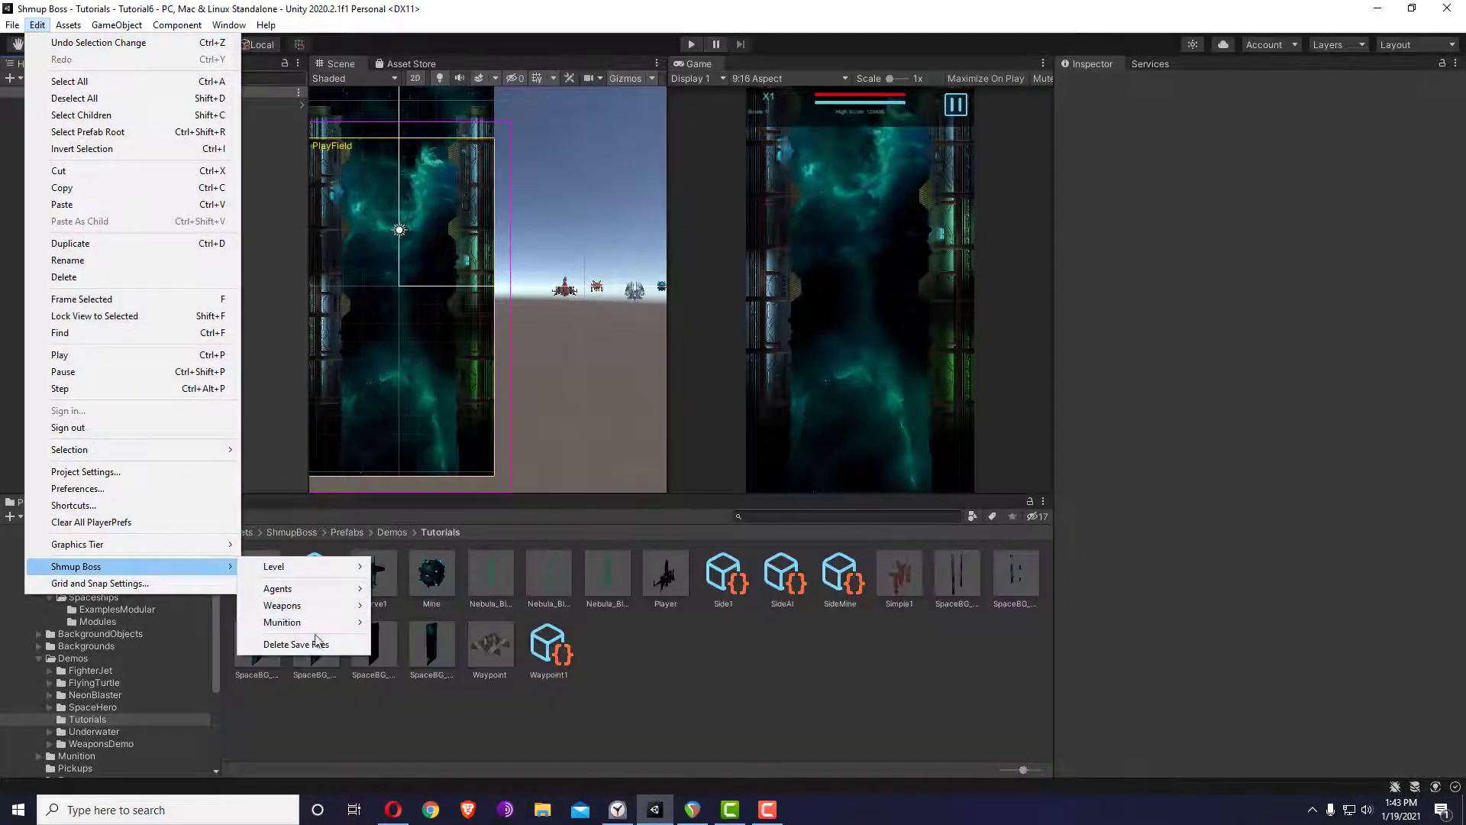
{"action": "mouse_move", "coordinate": [318, 590]}
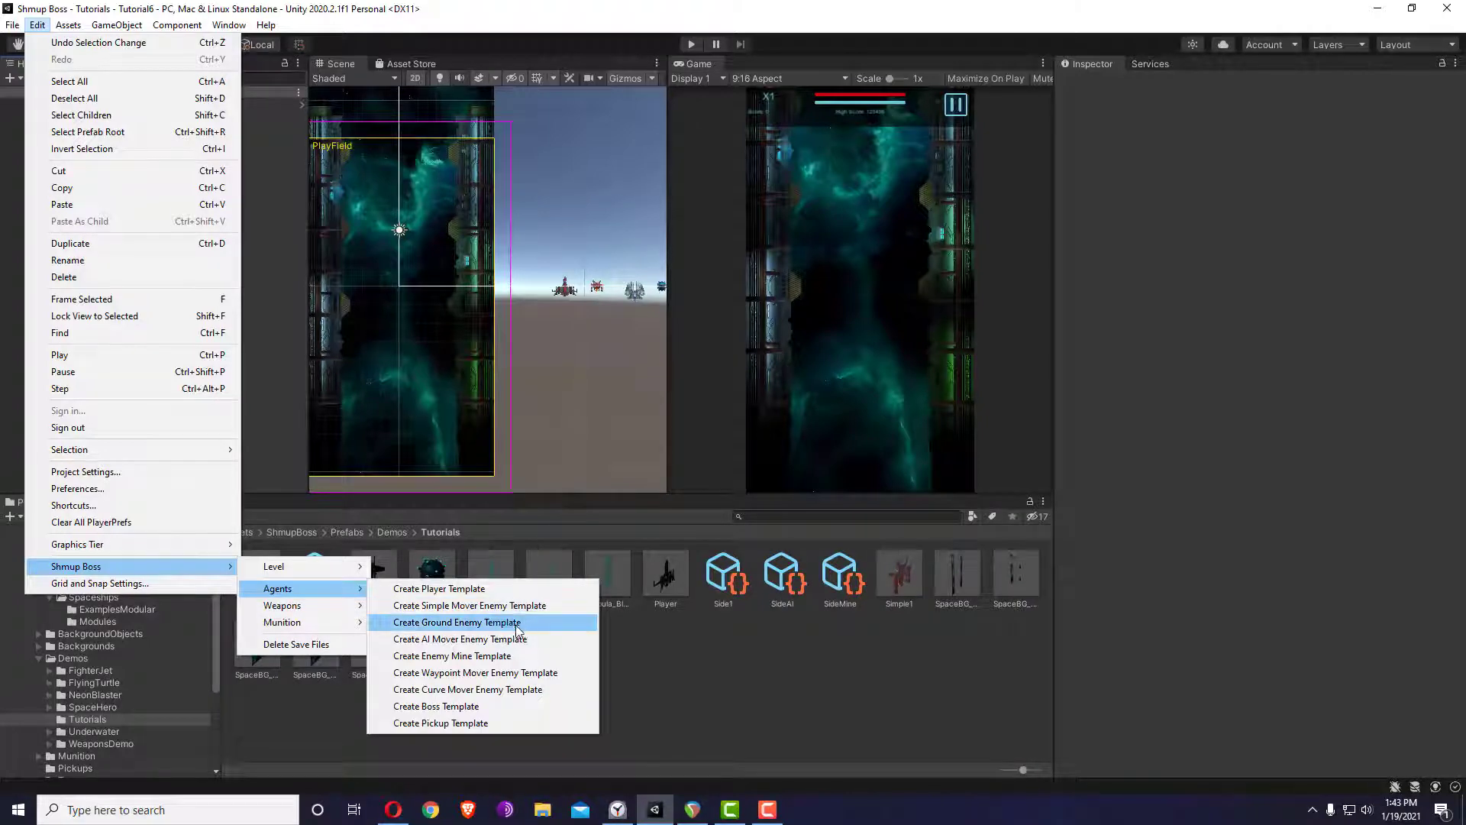
{"action": "left_click", "coordinate": [476, 624]}
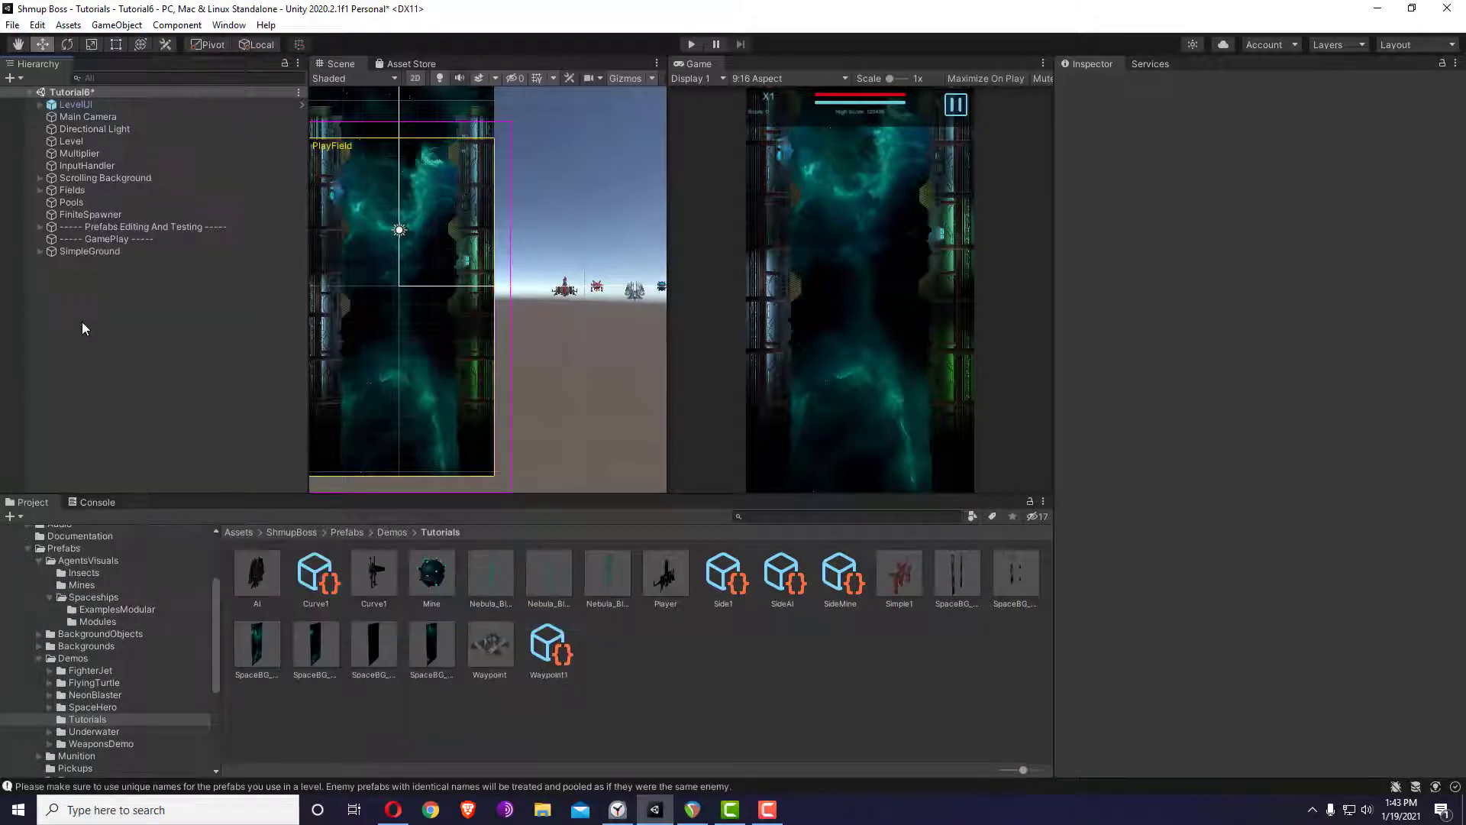
{"action": "left_click", "coordinate": [77, 252]}
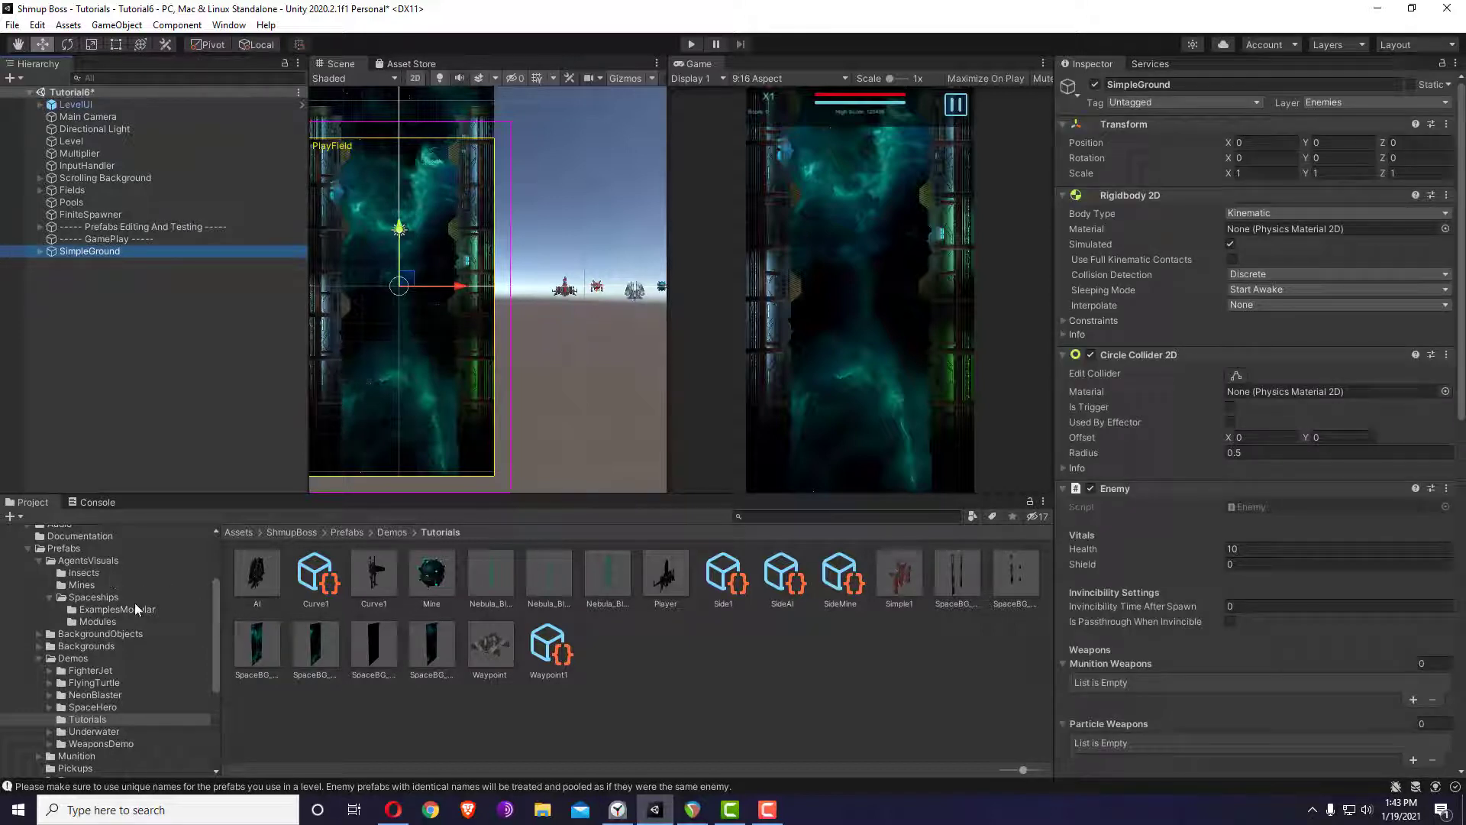
- Add the NightAye17 ship from the Spaceships folder under SimpleGround
{"action": "scroll", "coordinate": [107, 605], "scroll_direction": "up", "scroll_amount": 3}
{"action": "left_click", "coordinate": [70, 652]}
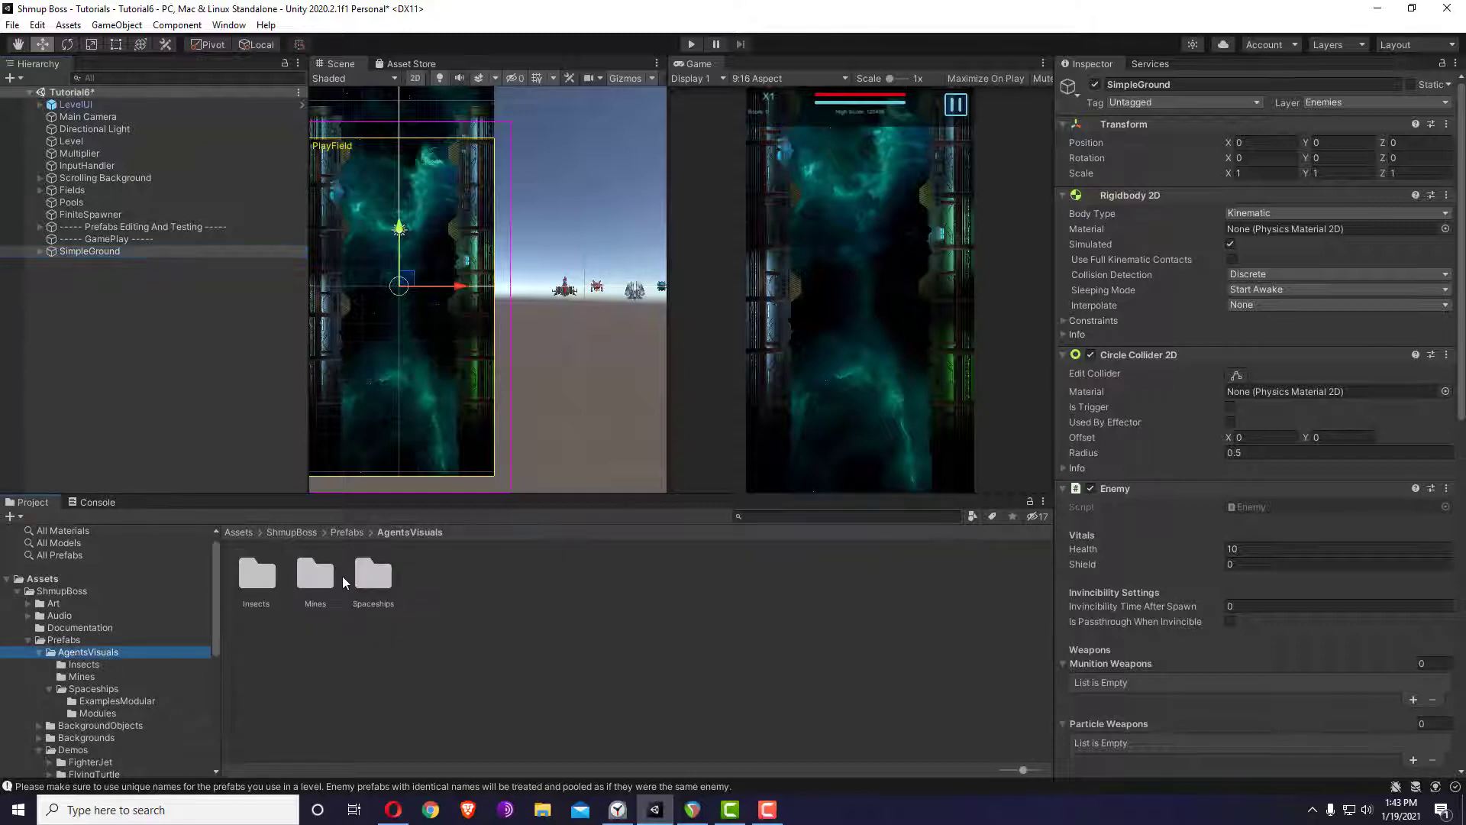
{"action": "double_click", "coordinate": [378, 573]}
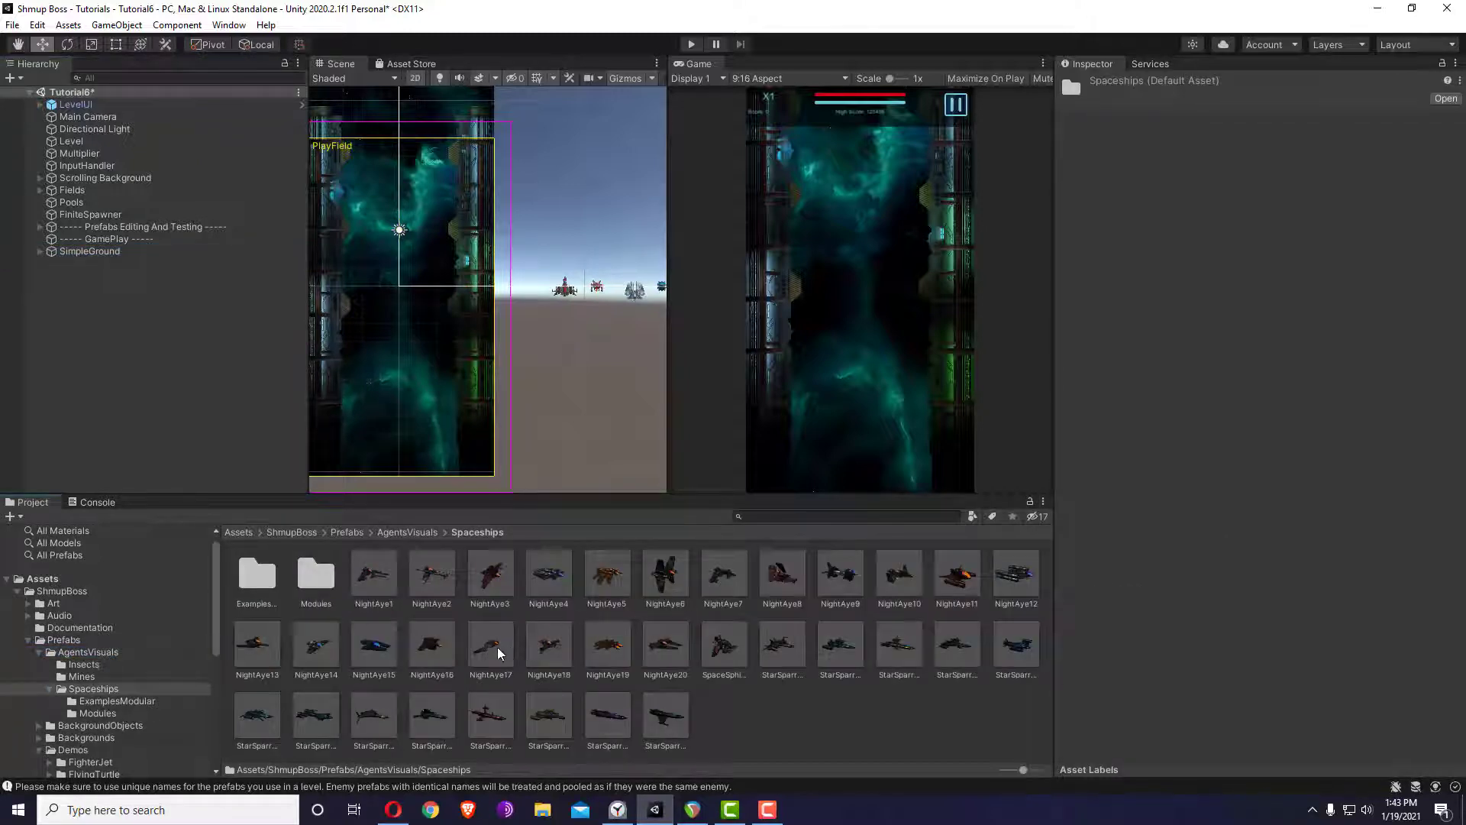
{"action": "left_click_drag", "start_coordinate": [491, 659], "coordinate": [72, 255]}
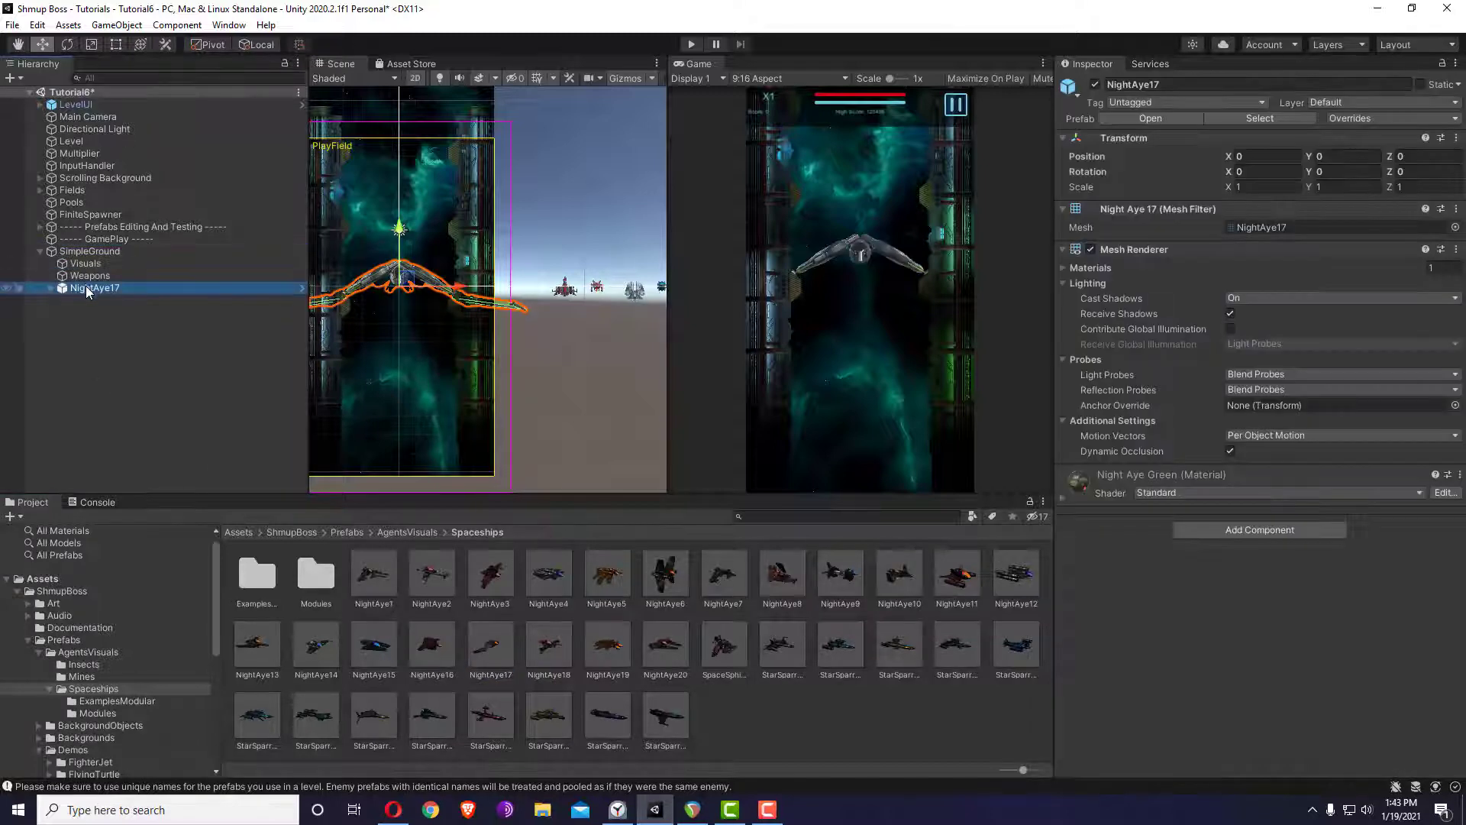
- Unpack NightAye17 completely, move it under Visuals and delete its Collider
{"action": "right_click", "coordinate": [86, 288]}
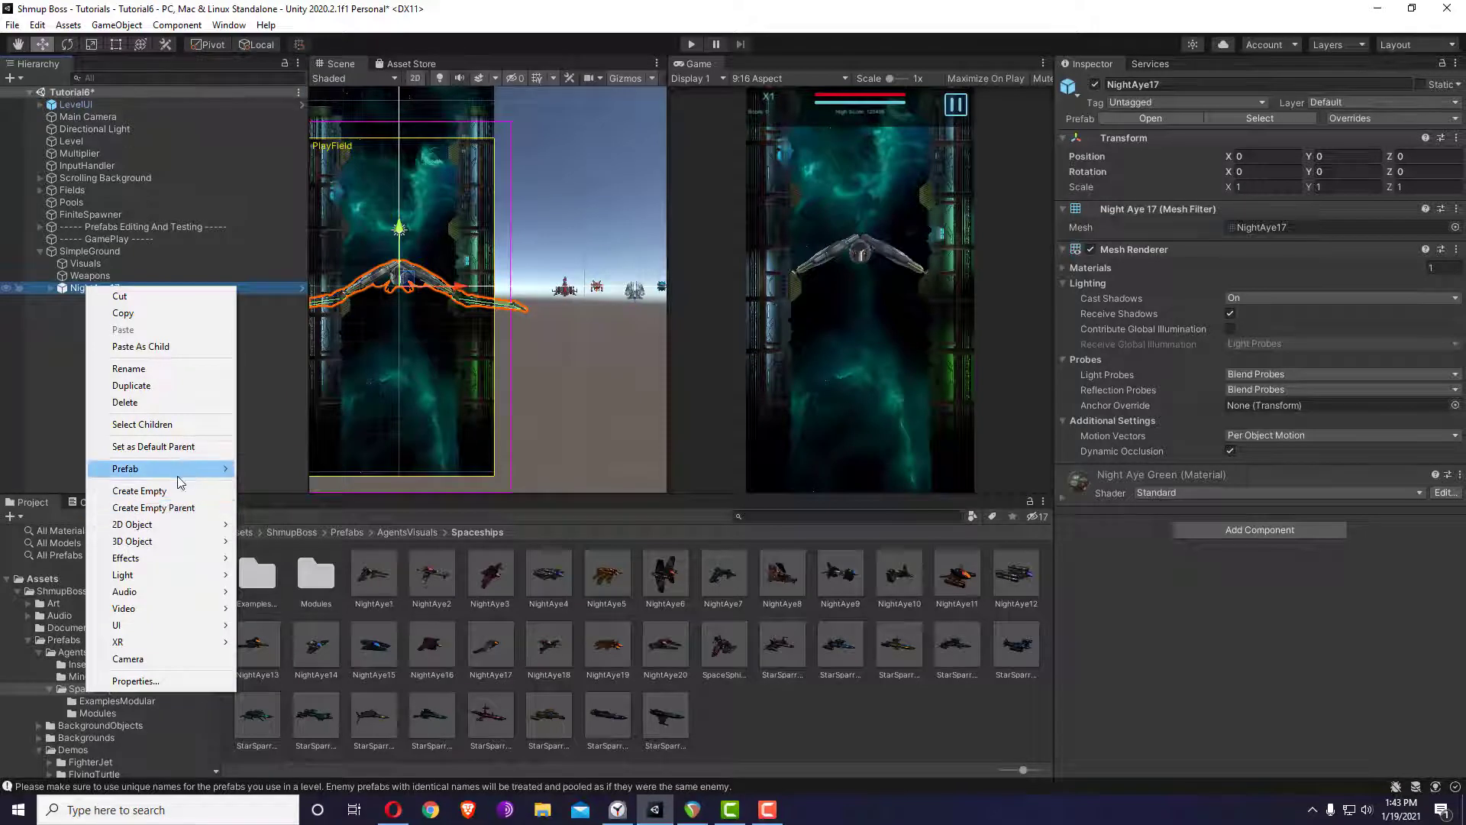
{"action": "mouse_move", "coordinate": [196, 469]}
{"action": "left_click", "coordinate": [289, 550]}
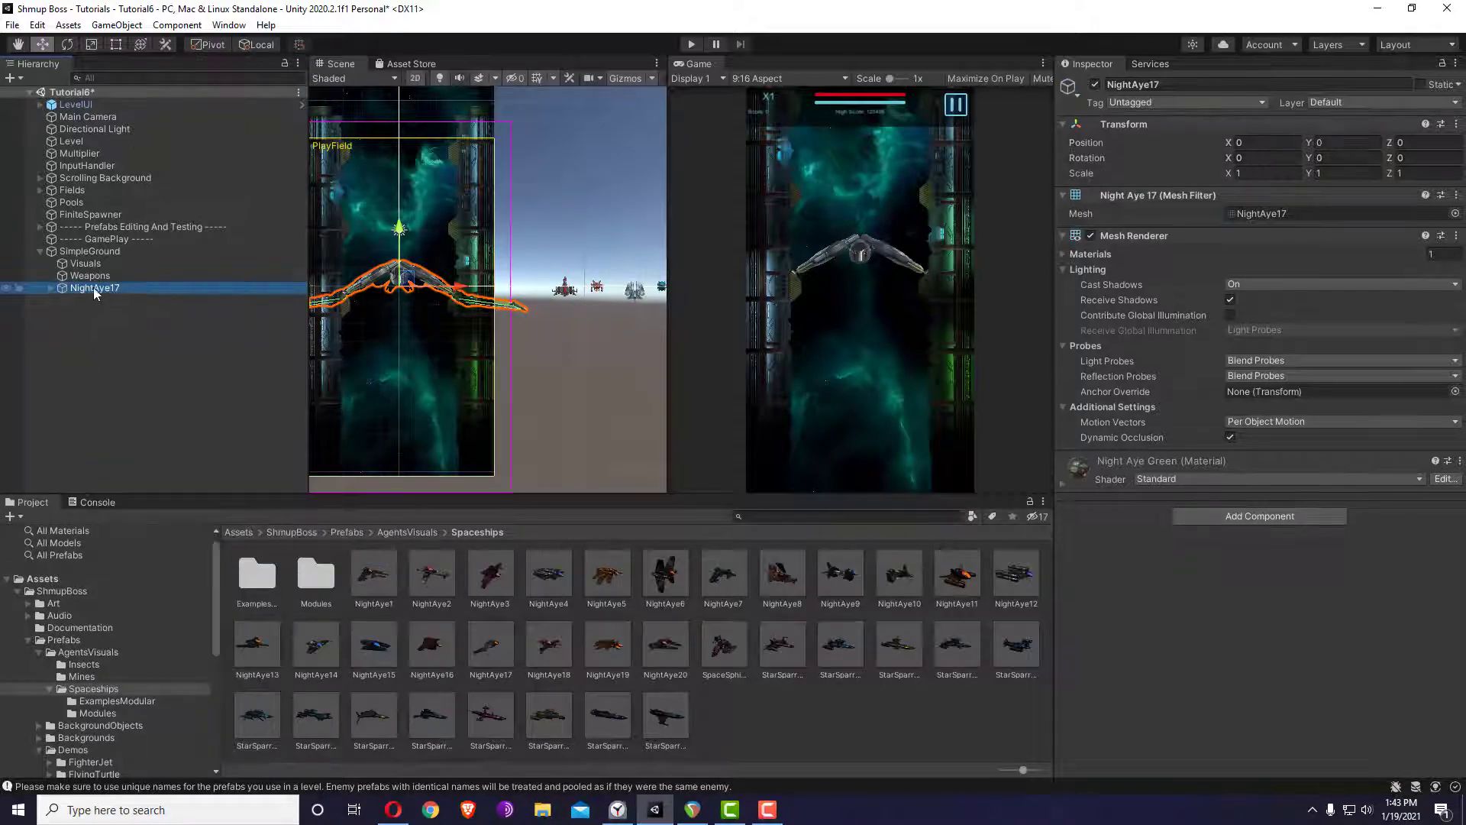
{"action": "left_click_drag", "start_coordinate": [95, 291], "coordinate": [89, 263]}
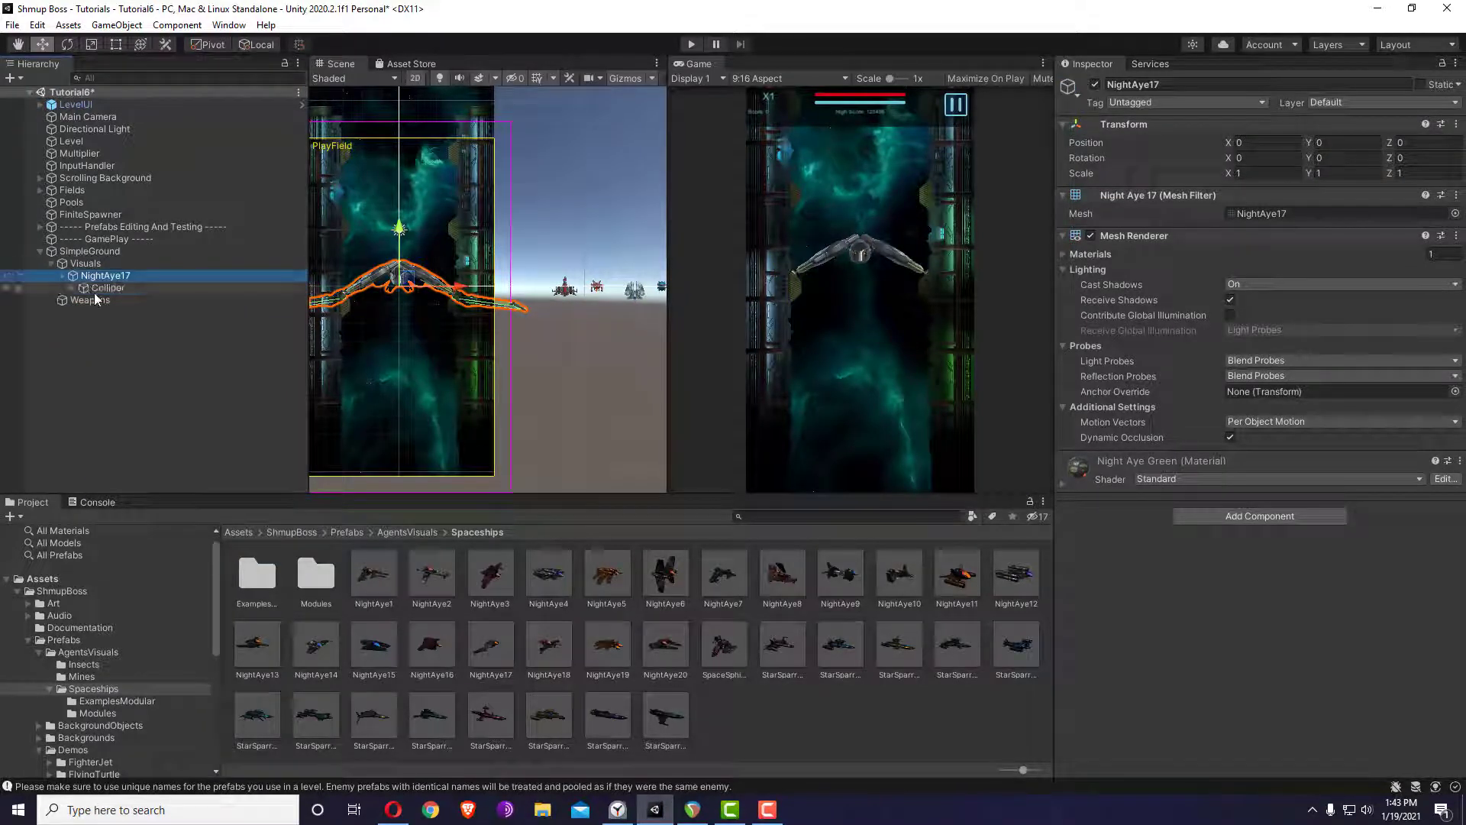
{"action": "left_click", "coordinate": [100, 288]}
{"action": "key", "text": "Delete"}
{"action": "left_click", "coordinate": [90, 275]}
- Set NightAye17's scale to 0.2 on all axes and rotation to X 90, Y 180
{"action": "left_click", "coordinate": [1292, 175]}
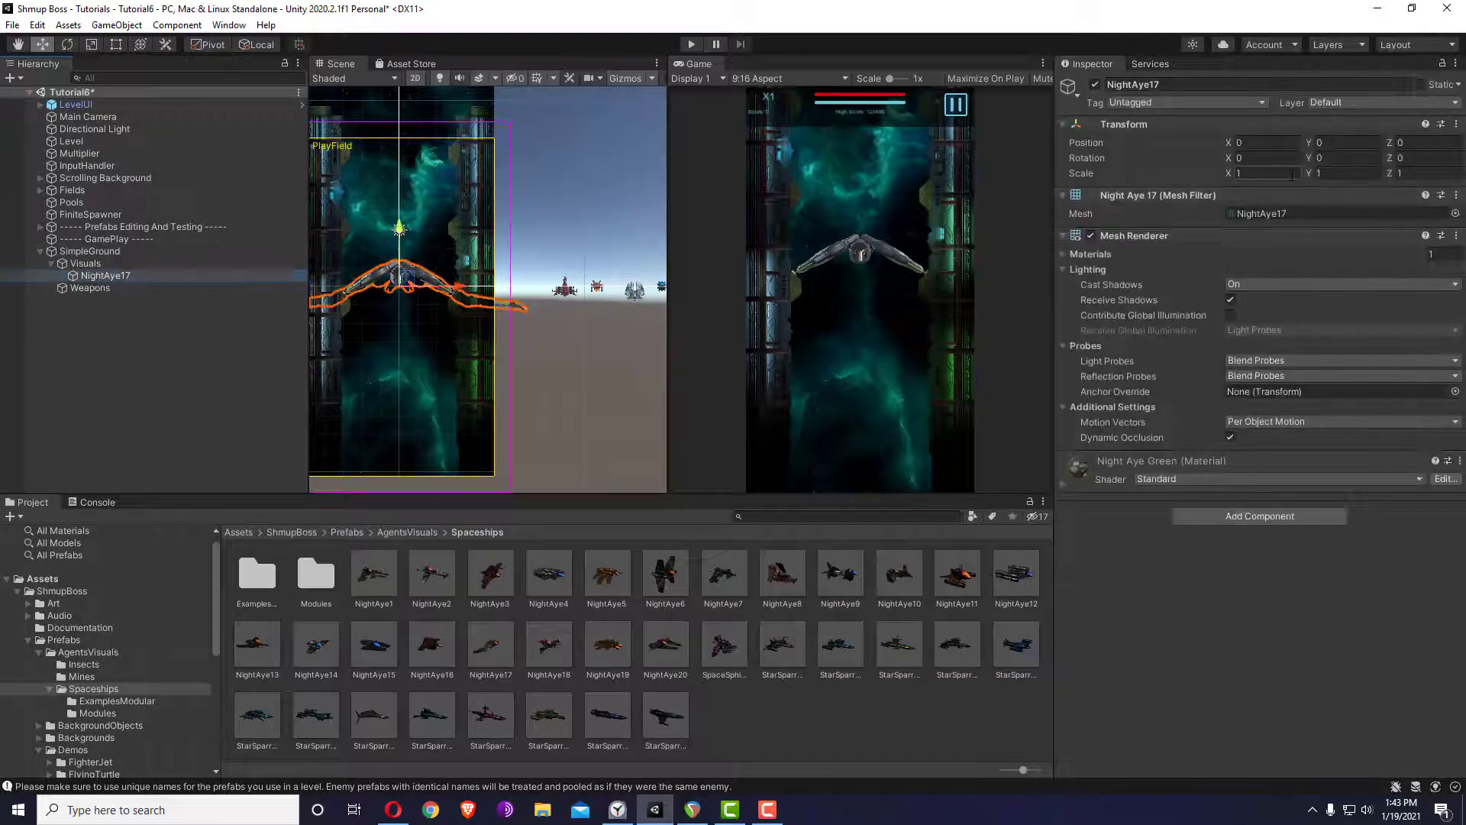
{"action": "type", "text": "0.2"}
{"action": "key", "text": "Tab"}
{"action": "type", "text": "0.2"}
{"action": "key", "text": "Tab"}
{"action": "type", "text": "0.2"}
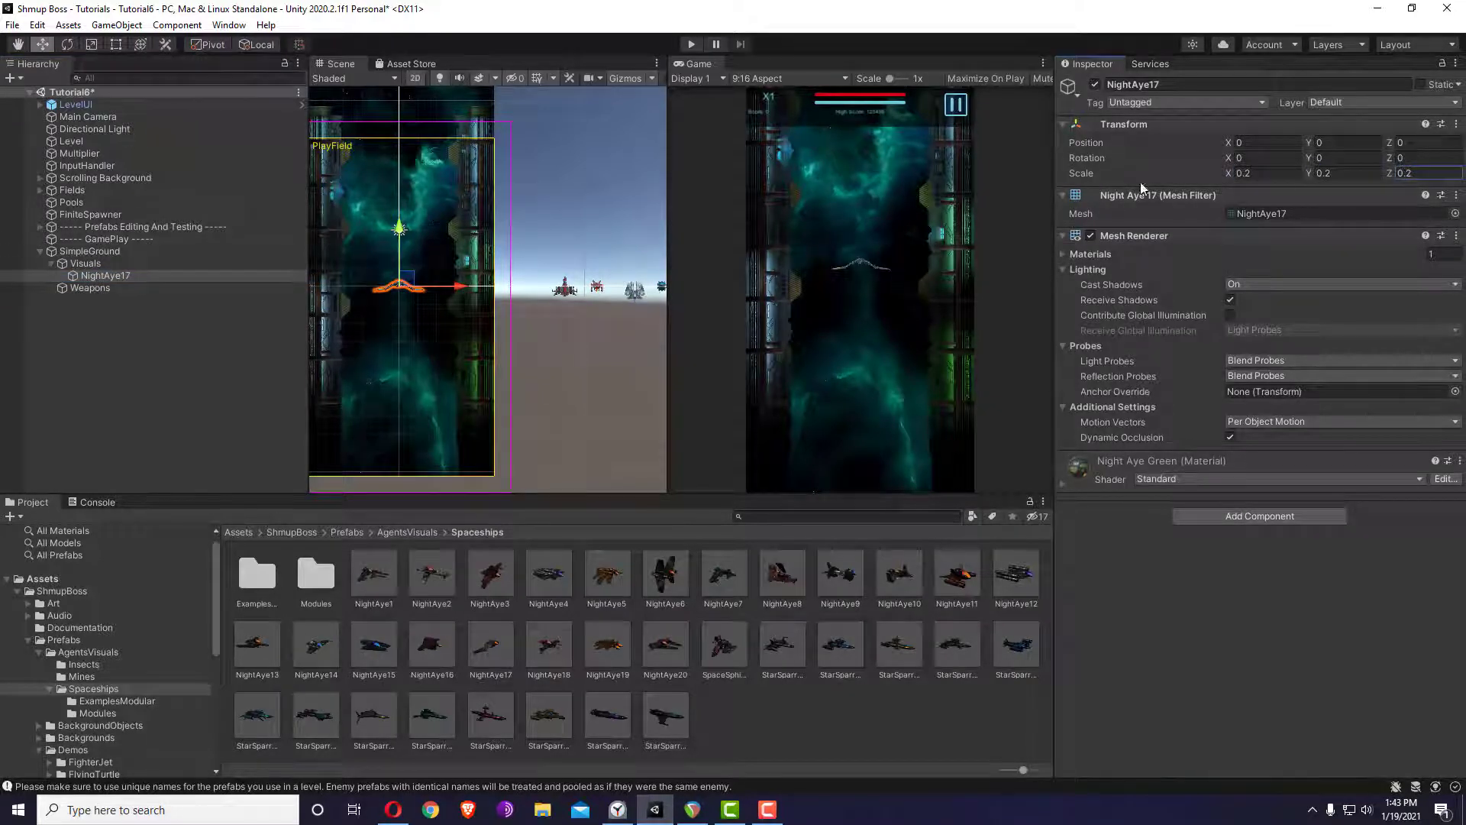
{"action": "left_click", "coordinate": [1268, 157]}
{"action": "type", "text": "90"}
{"action": "key", "text": "Tab"}
{"action": "type", "text": "1"}
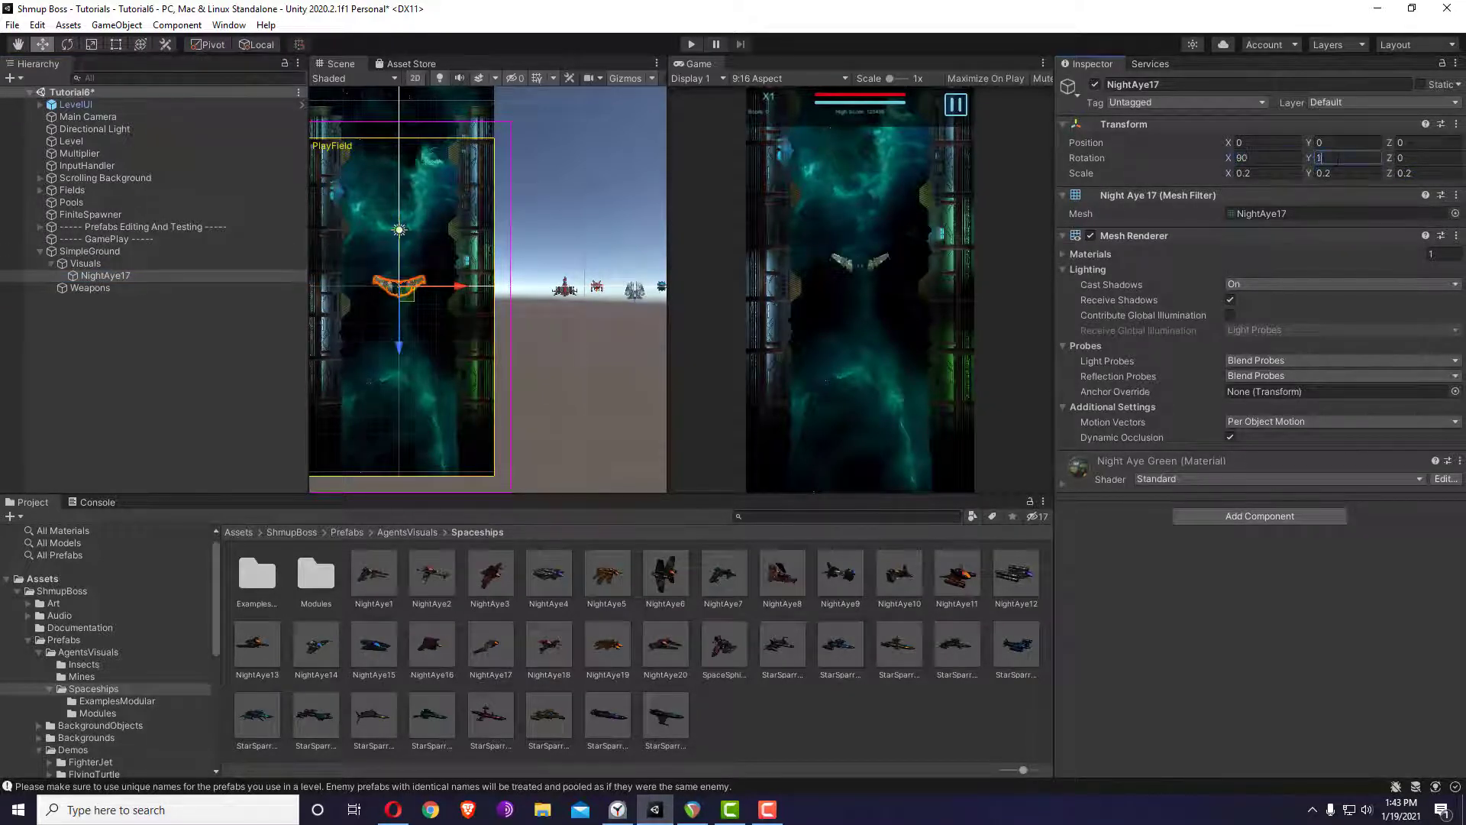
{"action": "type", "text": "80"}
{"action": "key", "text": "Return"}
- Switch the Scene view out of 2D and bring SimpleGround forward to Z -1.11
{"action": "left_click", "coordinate": [86, 251]}
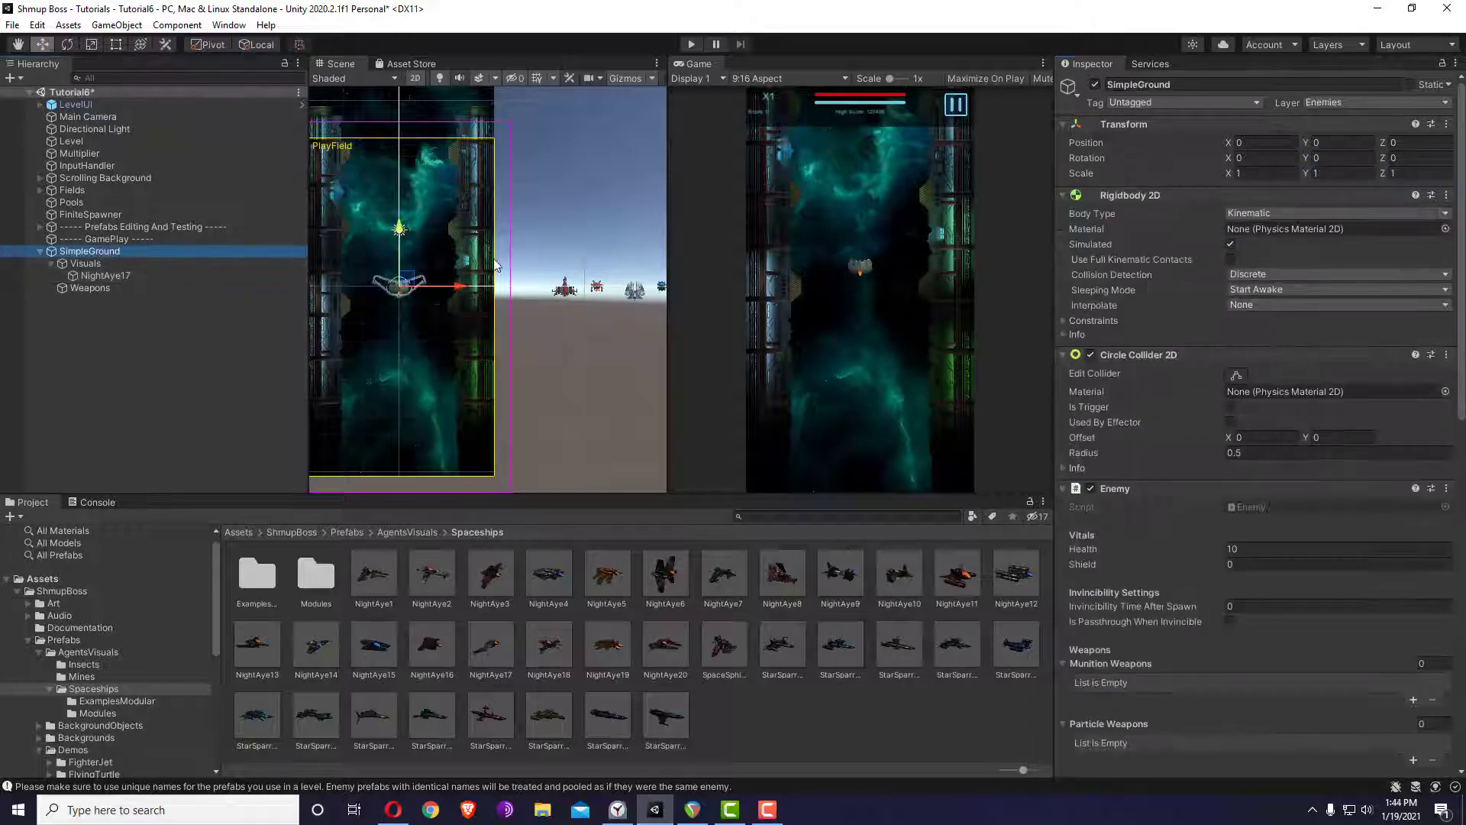
{"action": "left_click", "coordinate": [415, 78]}
{"action": "left_click_drag", "start_coordinate": [428, 191], "coordinate": [339, 363], "text": "alt"}
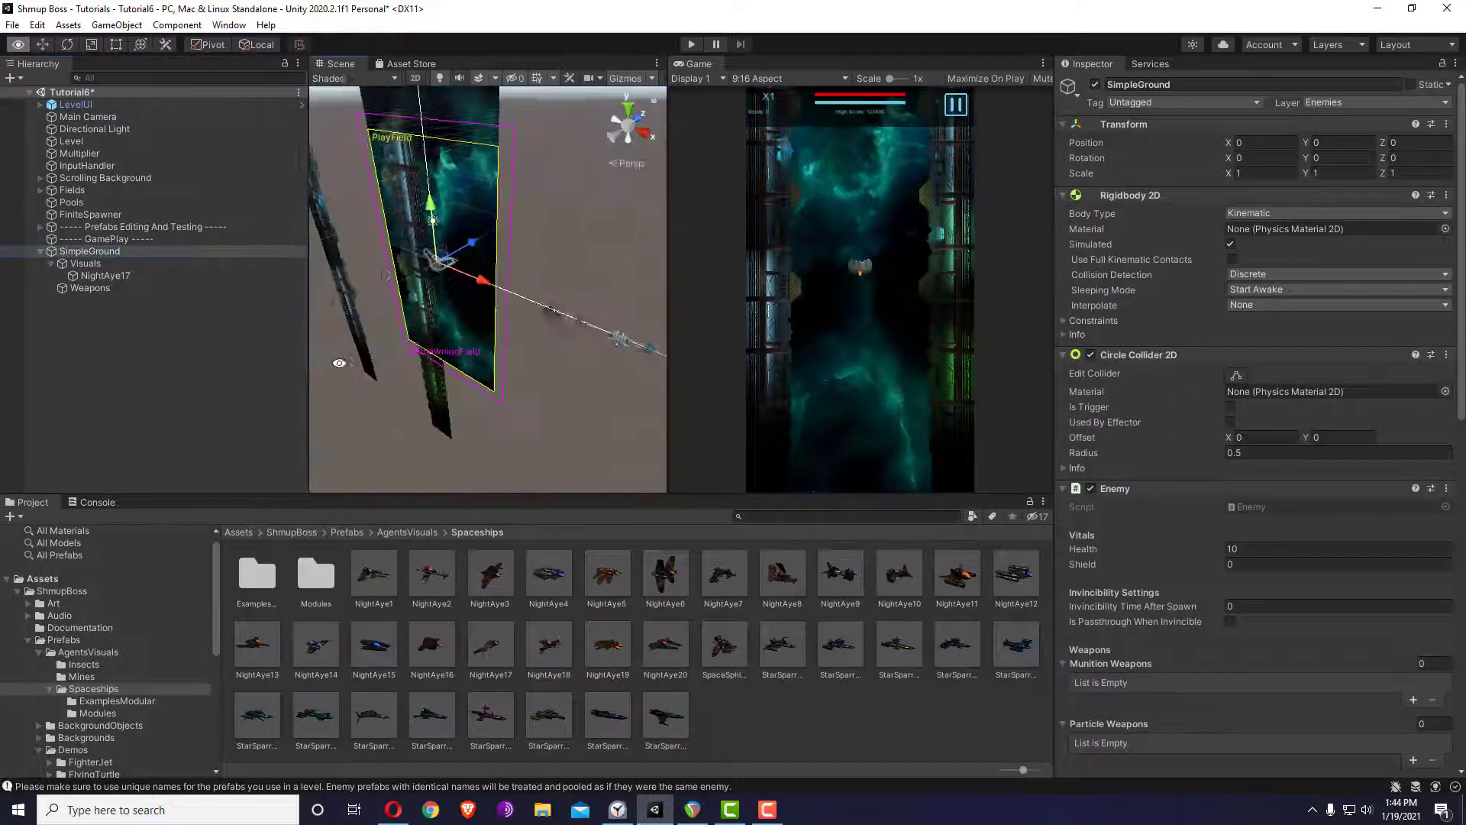
{"action": "left_click_drag", "start_coordinate": [470, 243], "coordinate": [459, 247]}
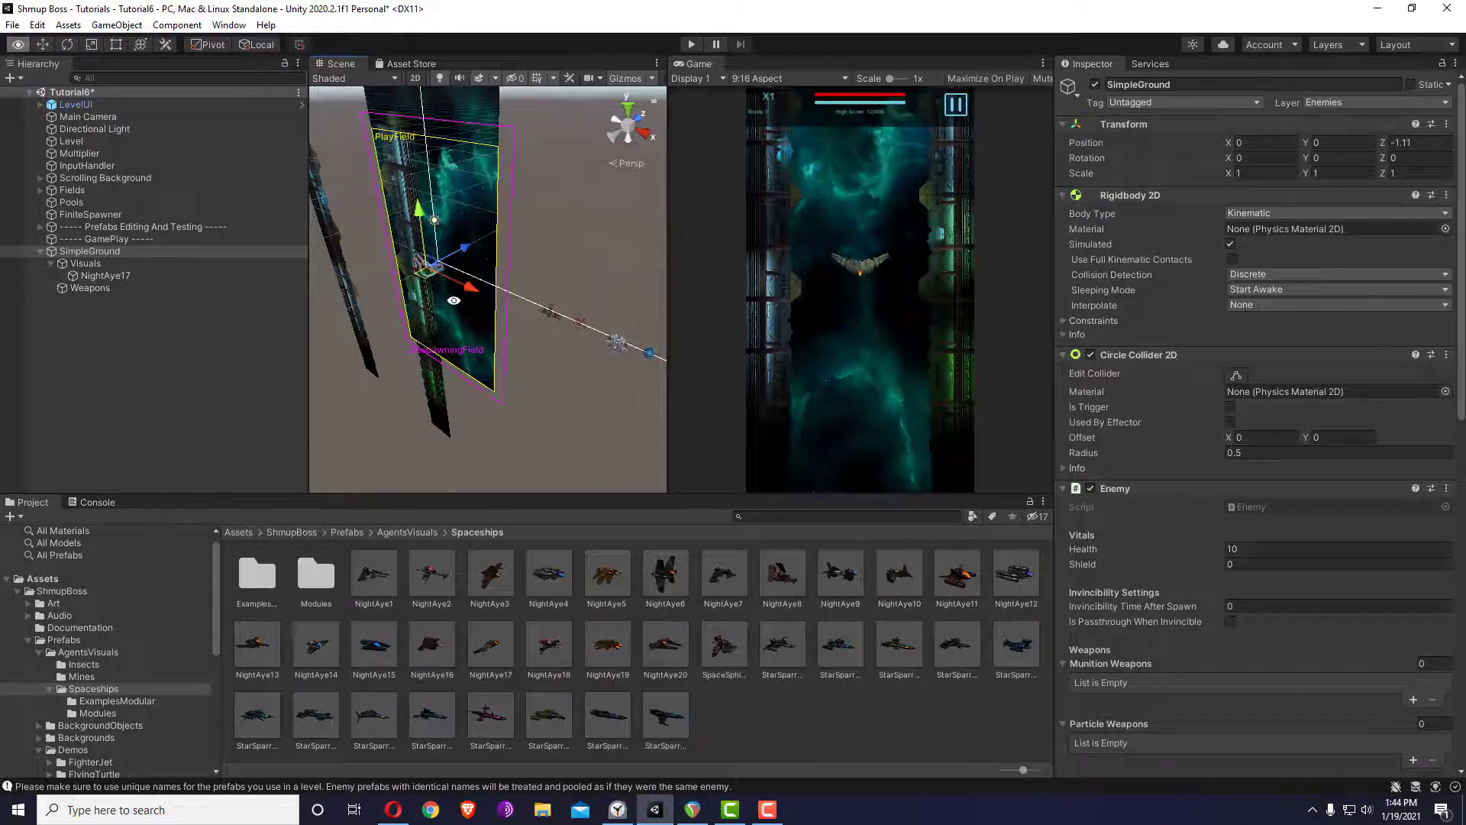
{"action": "left_click_drag", "start_coordinate": [454, 300], "coordinate": [504, 302], "text": "alt"}
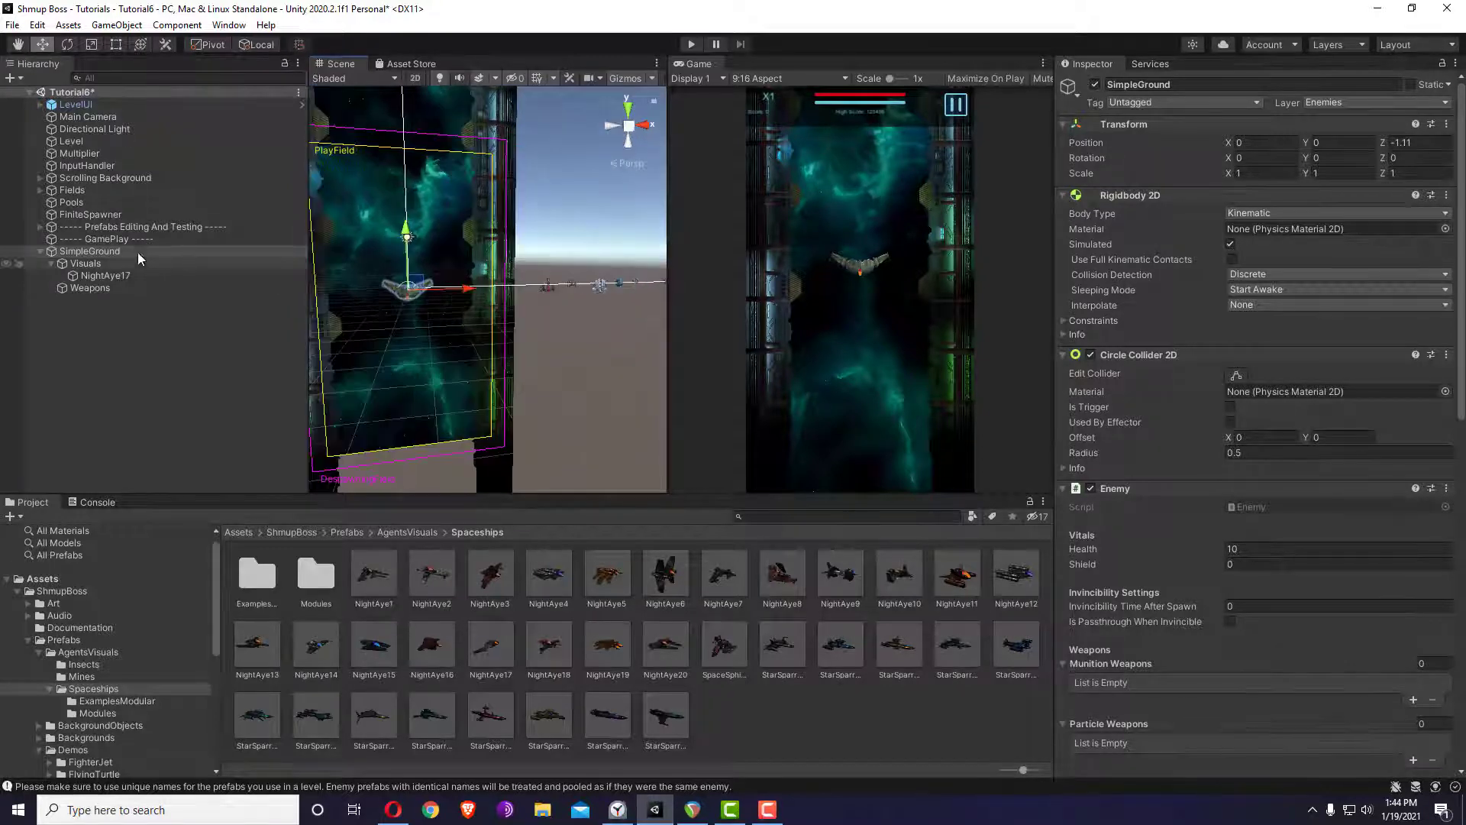
- Move SimpleGround under Prefabs Editing And Testing and review the FiniteSpawner's waves
{"action": "left_click_drag", "start_coordinate": [98, 251], "coordinate": [115, 228]}
{"action": "left_click_drag", "start_coordinate": [328, 260], "coordinate": [363, 262], "text": "alt"}
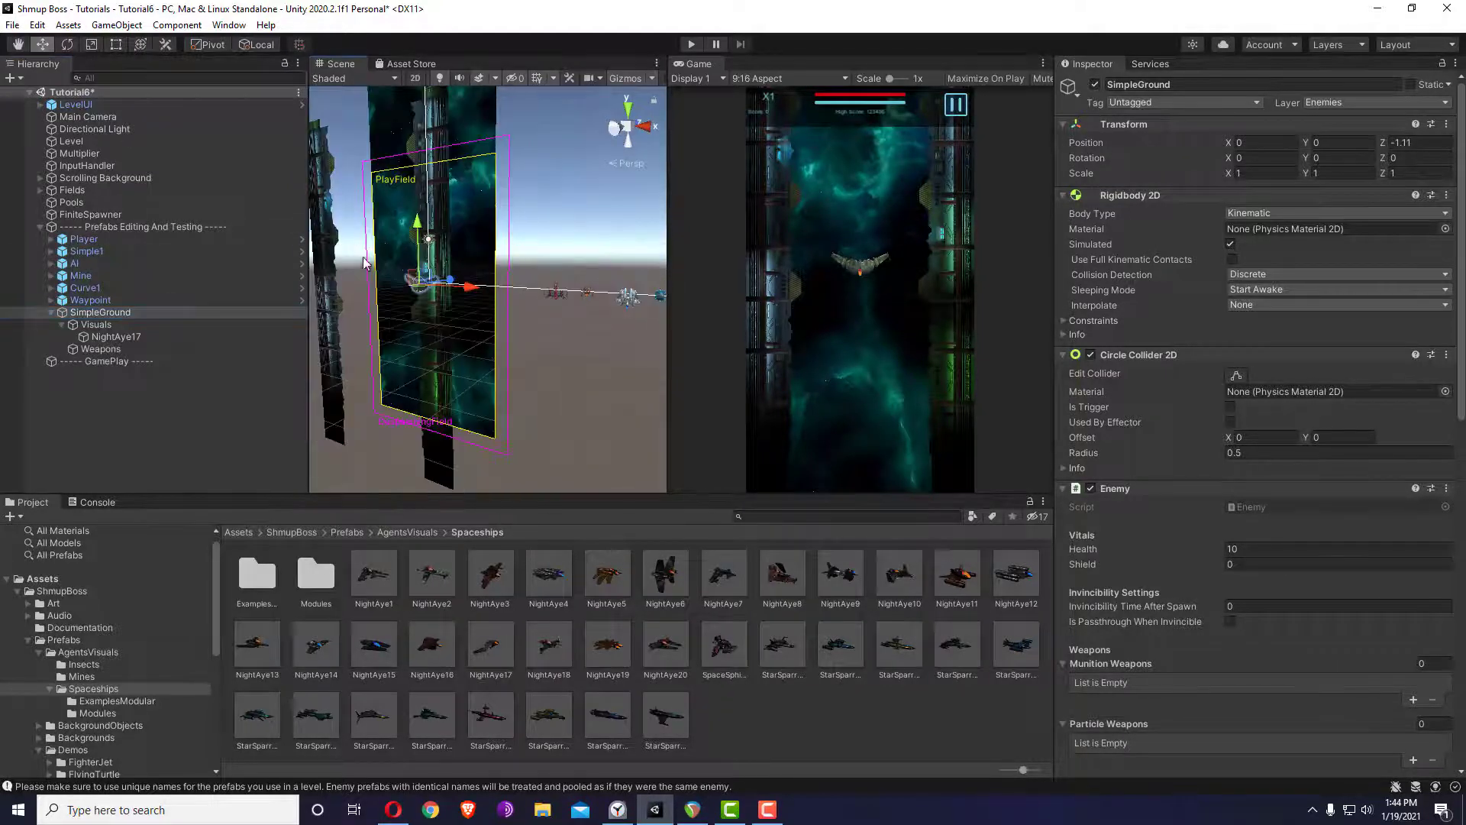
{"action": "left_click_drag", "start_coordinate": [504, 291], "coordinate": [546, 301], "text": "alt"}
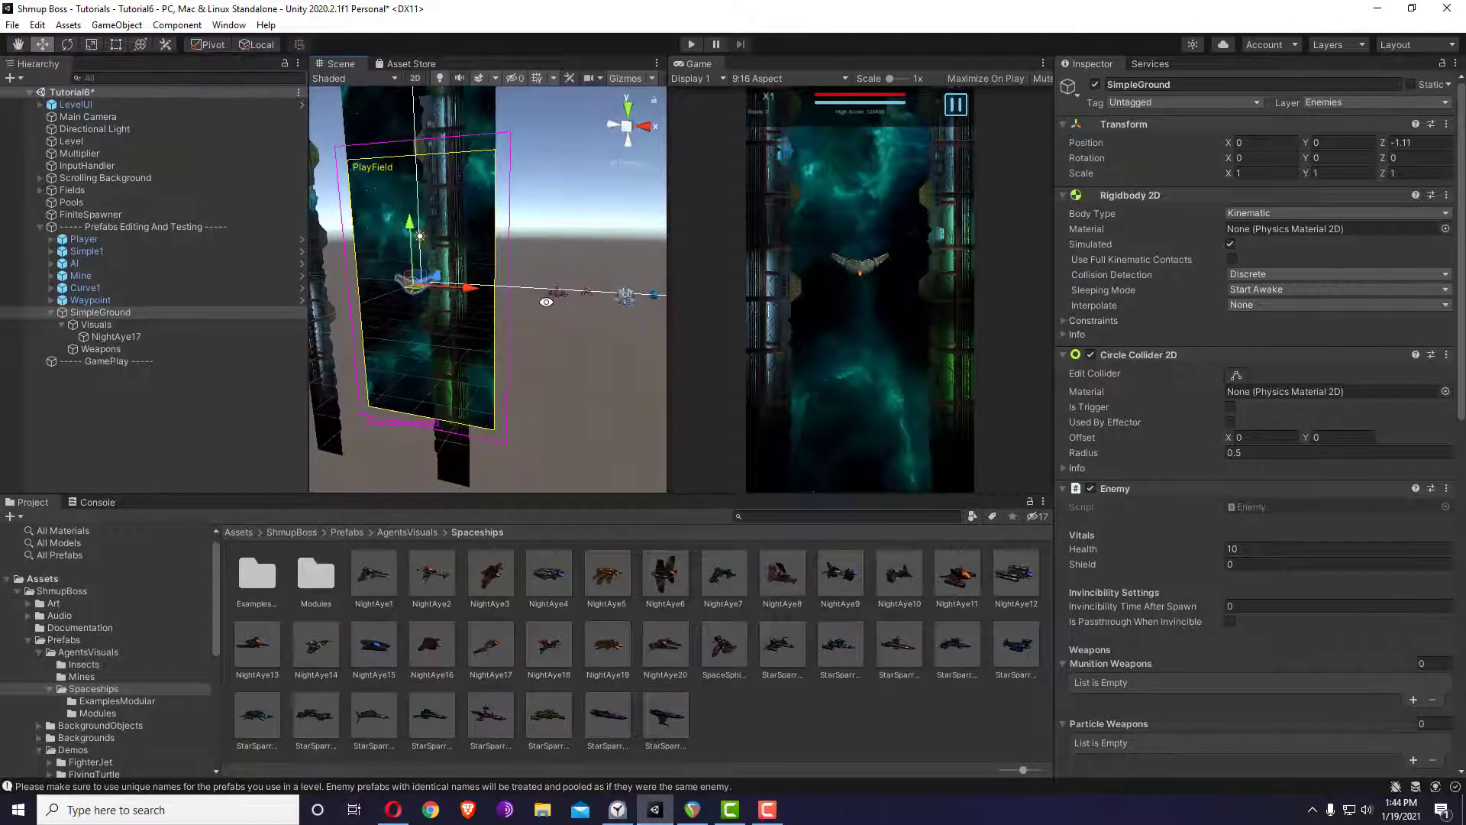
{"action": "left_click", "coordinate": [149, 213]}
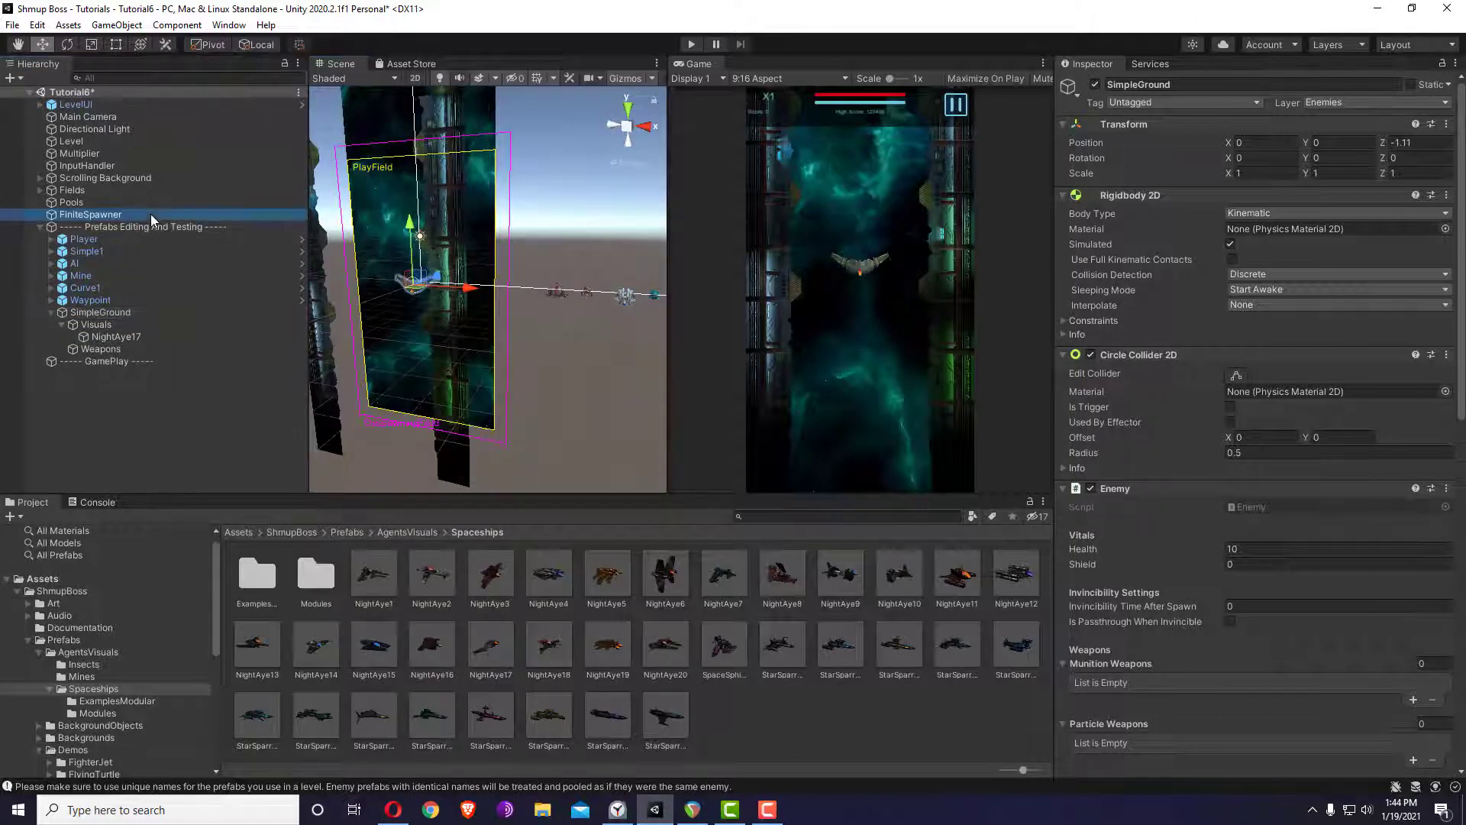
{"action": "left_click_drag", "start_coordinate": [504, 300], "coordinate": [452, 302], "text": "alt"}
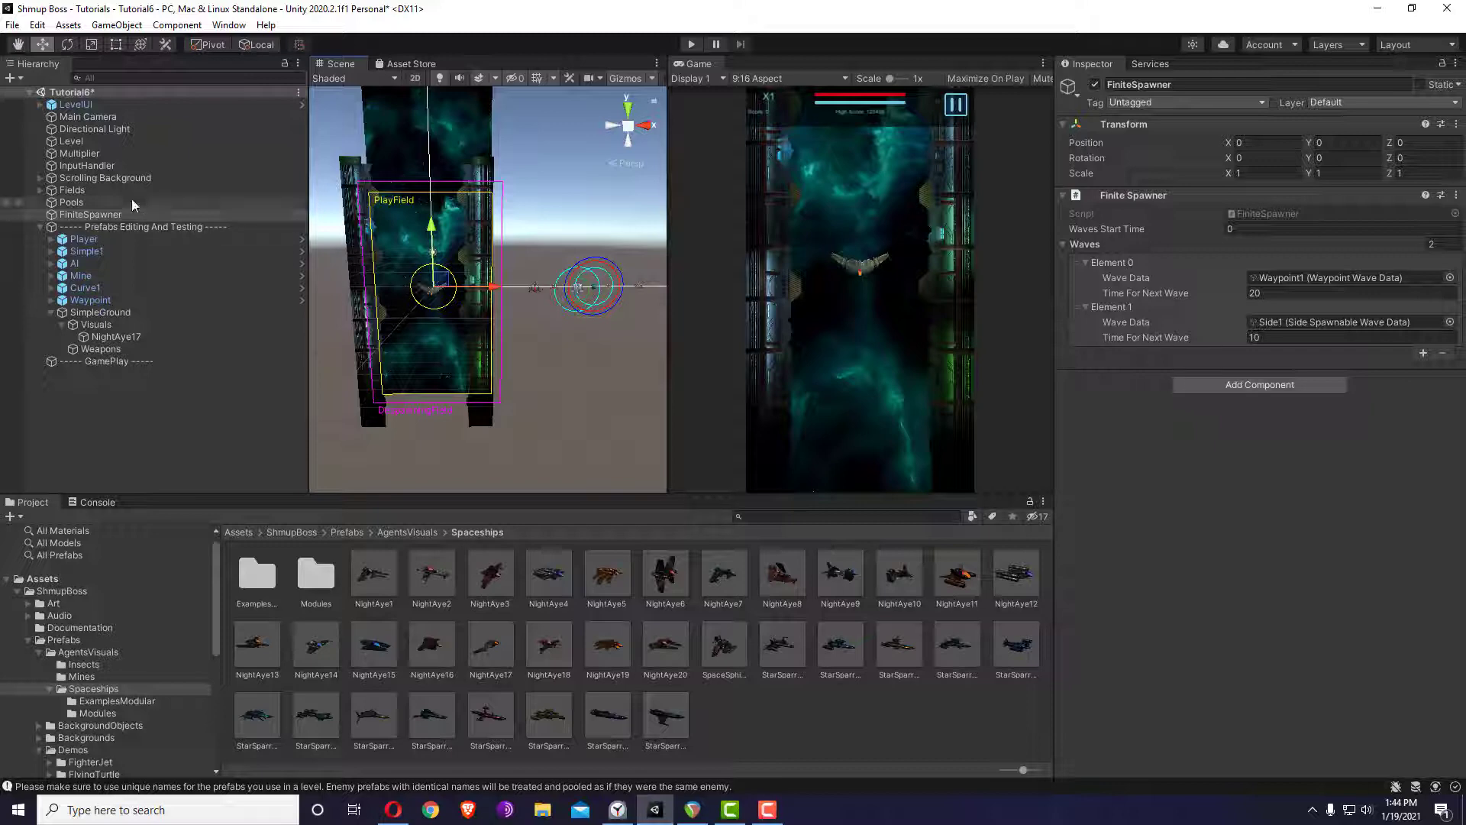
- Enable Is Drawing Field on GroundEnemiesSpawningField and set its Offset to 1.99
{"action": "left_click", "coordinate": [40, 192]}
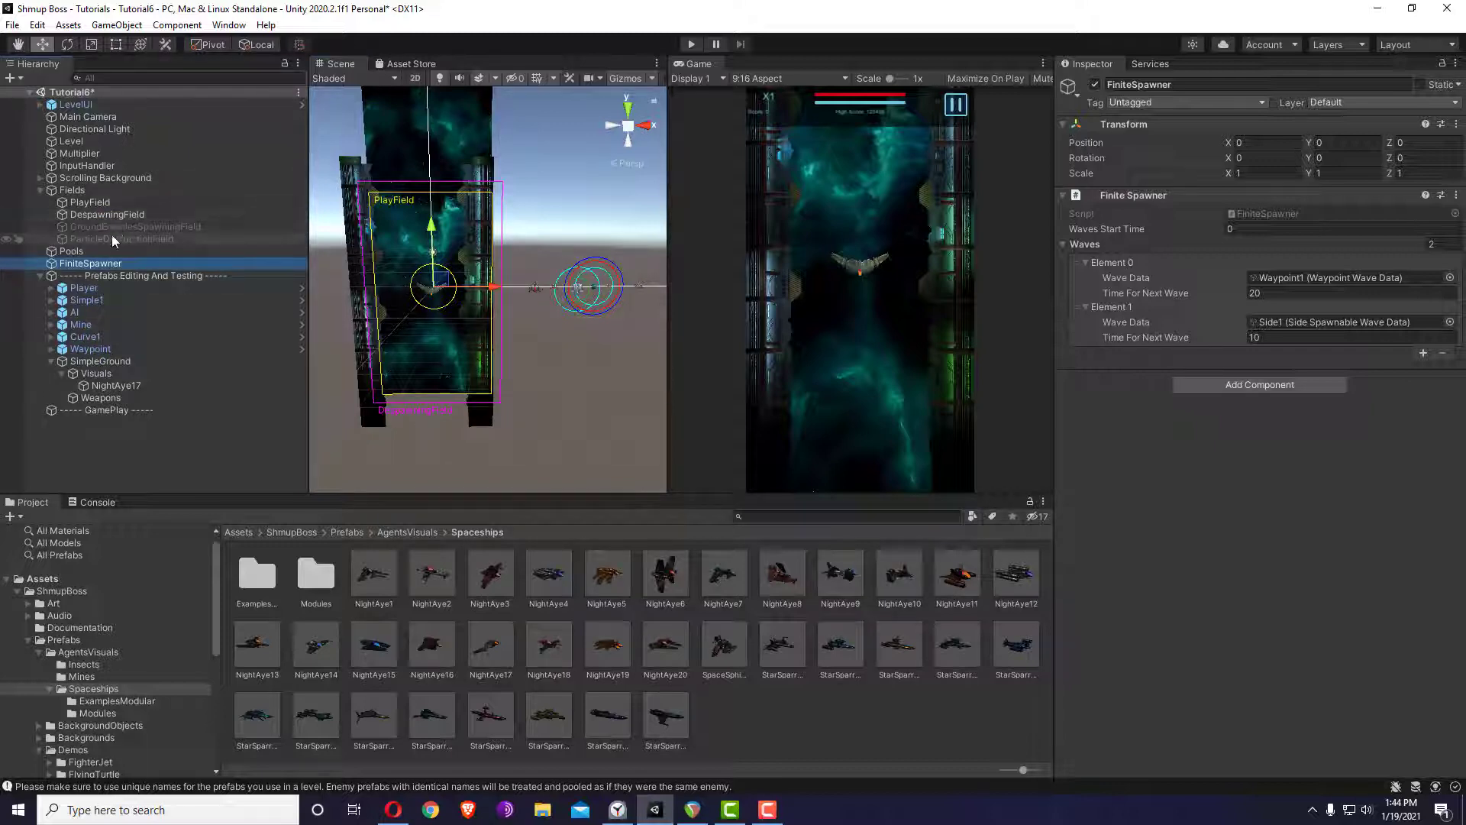
{"action": "left_click", "coordinate": [112, 227]}
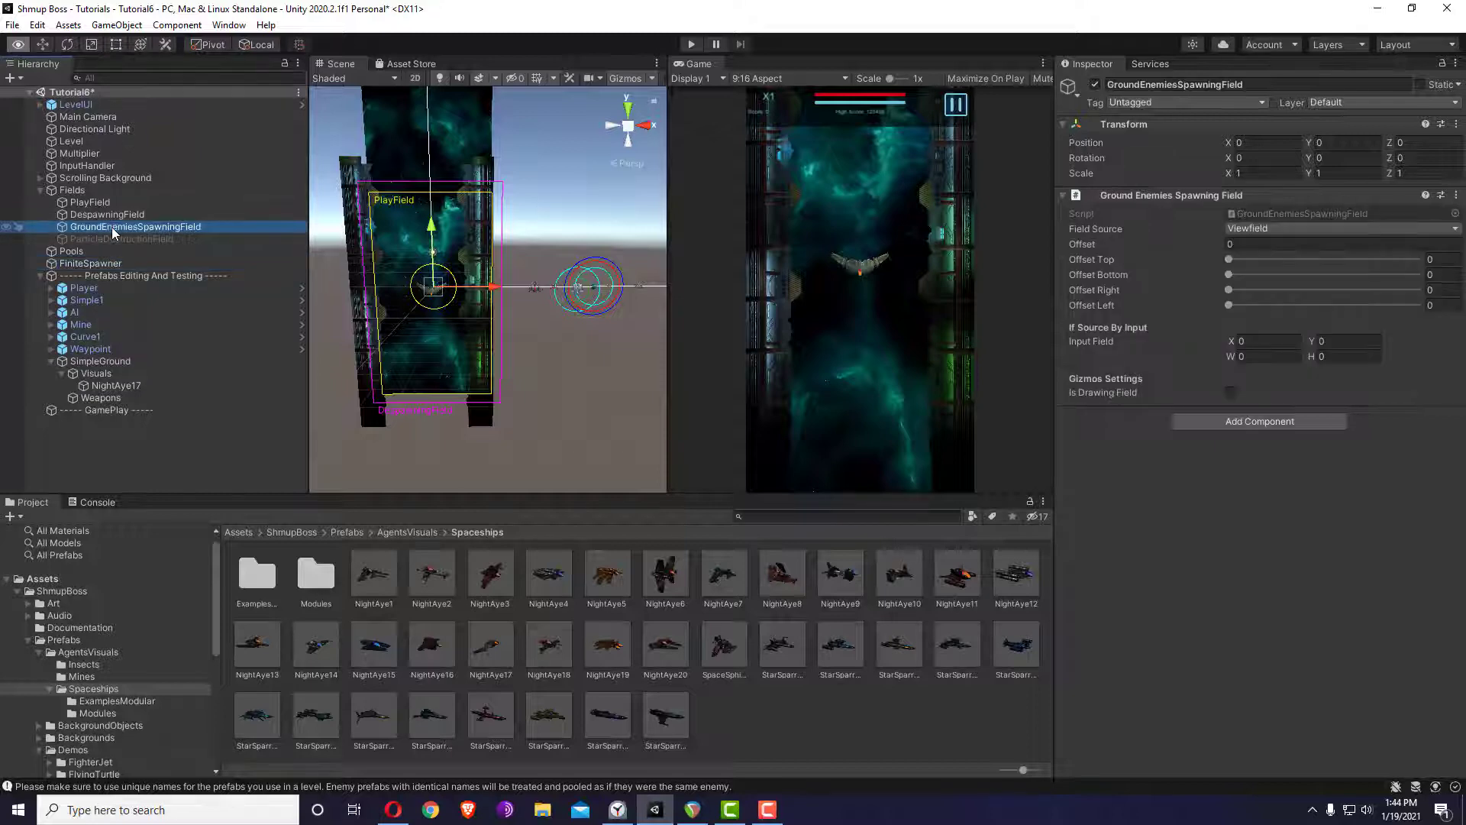
{"action": "left_click", "coordinate": [1230, 396]}
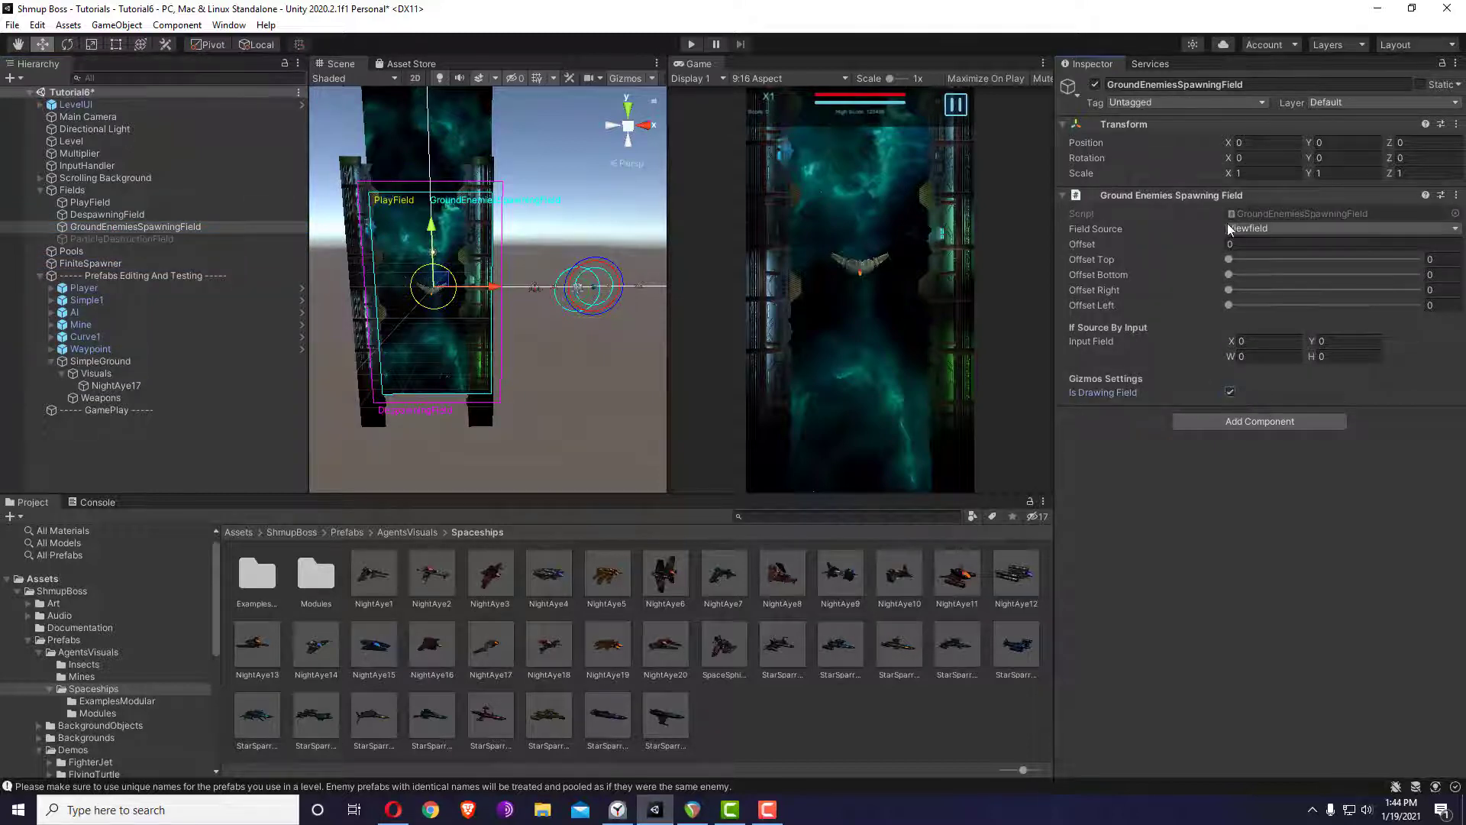
{"action": "mouse_move", "coordinate": [1107, 248]}
{"action": "left_mouse_down"}
{"action": "mouse_move", "coordinate": [1135, 249]}
{"action": "mouse_move", "coordinate": [1100, 248]}
{"action": "left_mouse_up"}
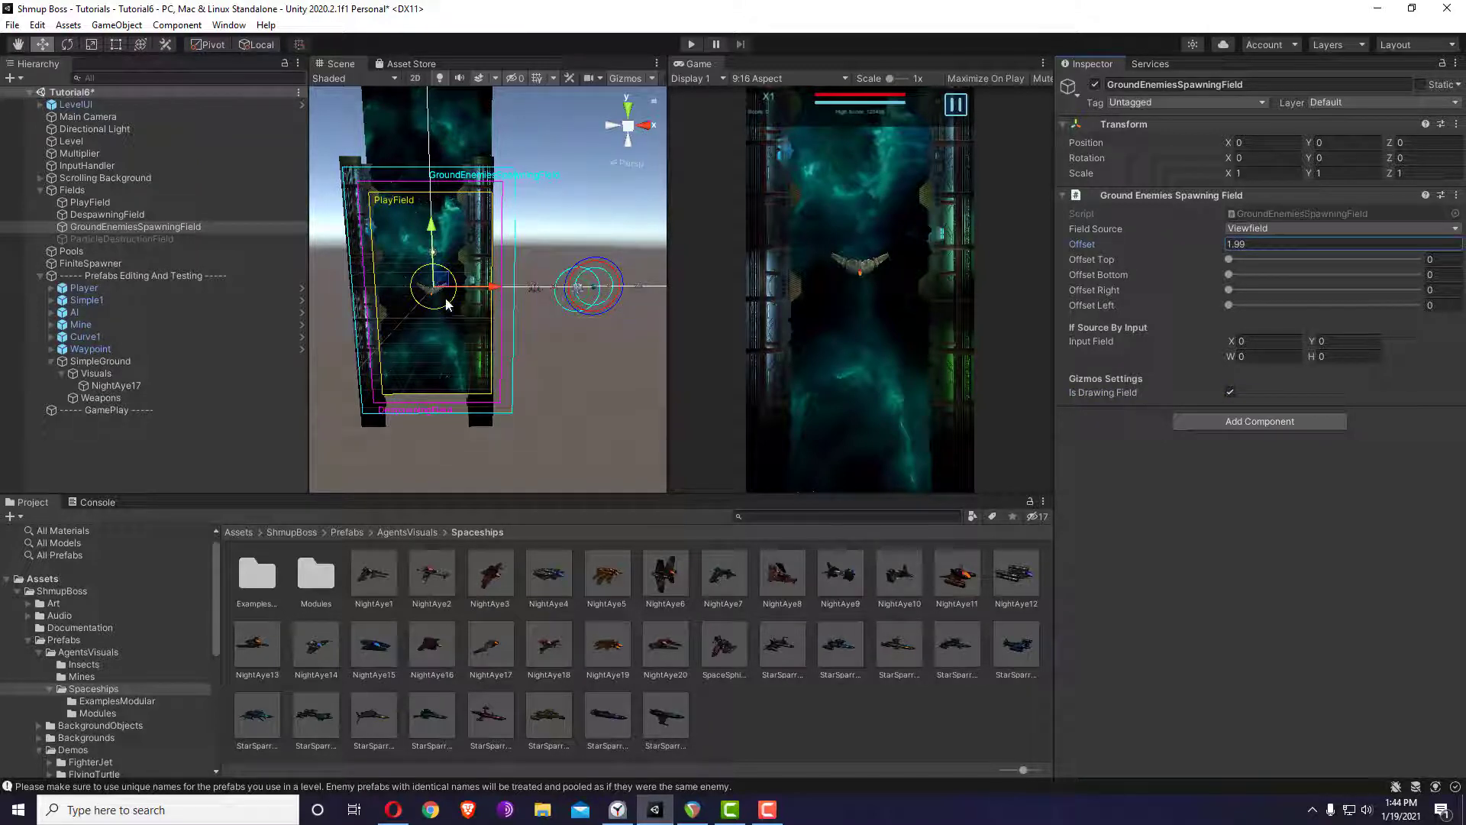
- Rename the SimpleGround enemy to SimpleGround1
{"action": "left_click", "coordinate": [122, 361]}
{"action": "left_click", "coordinate": [142, 360]}
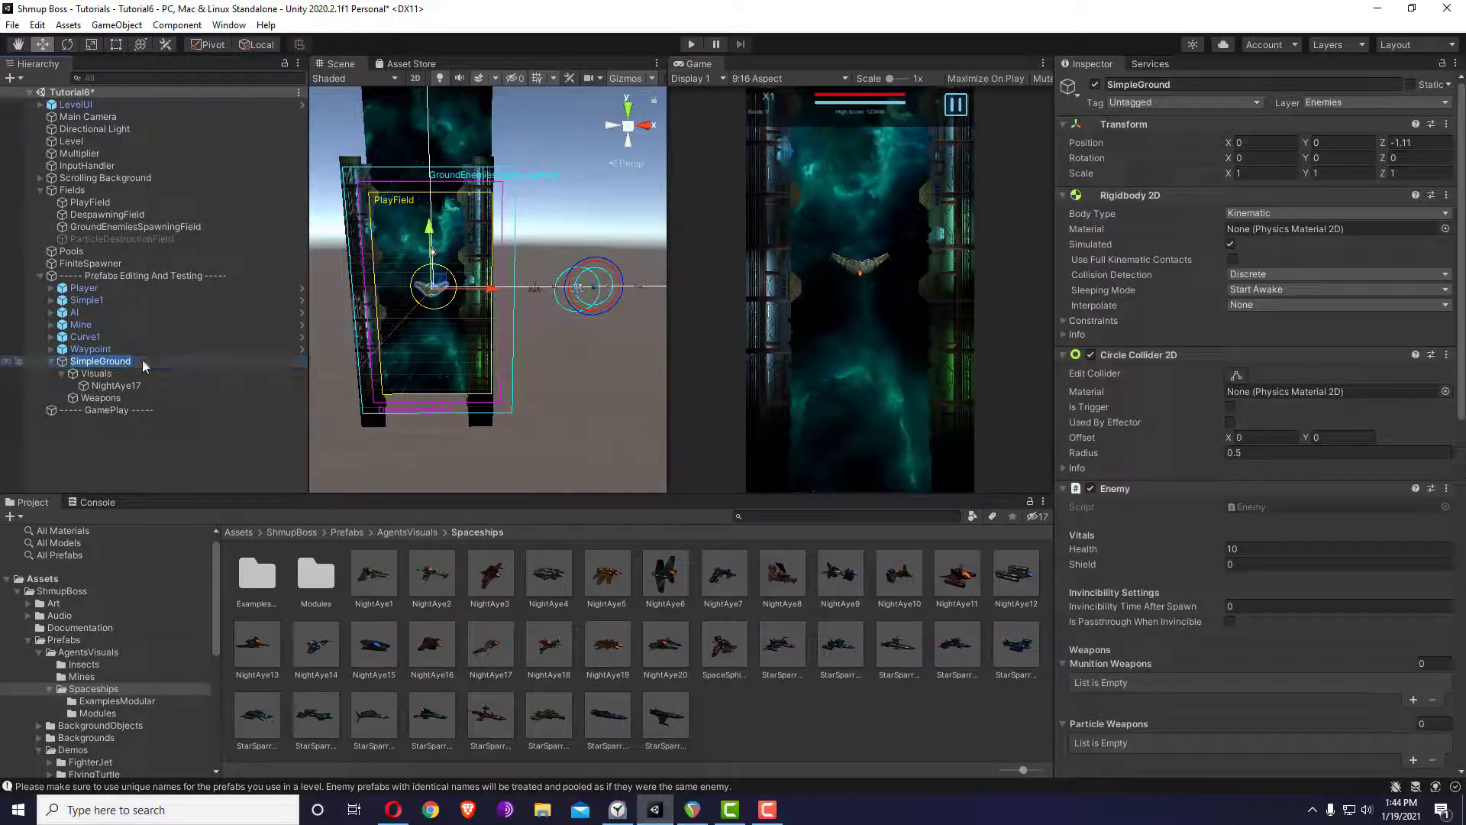
{"action": "type", "text": "1"}
{"action": "key", "text": "Return"}
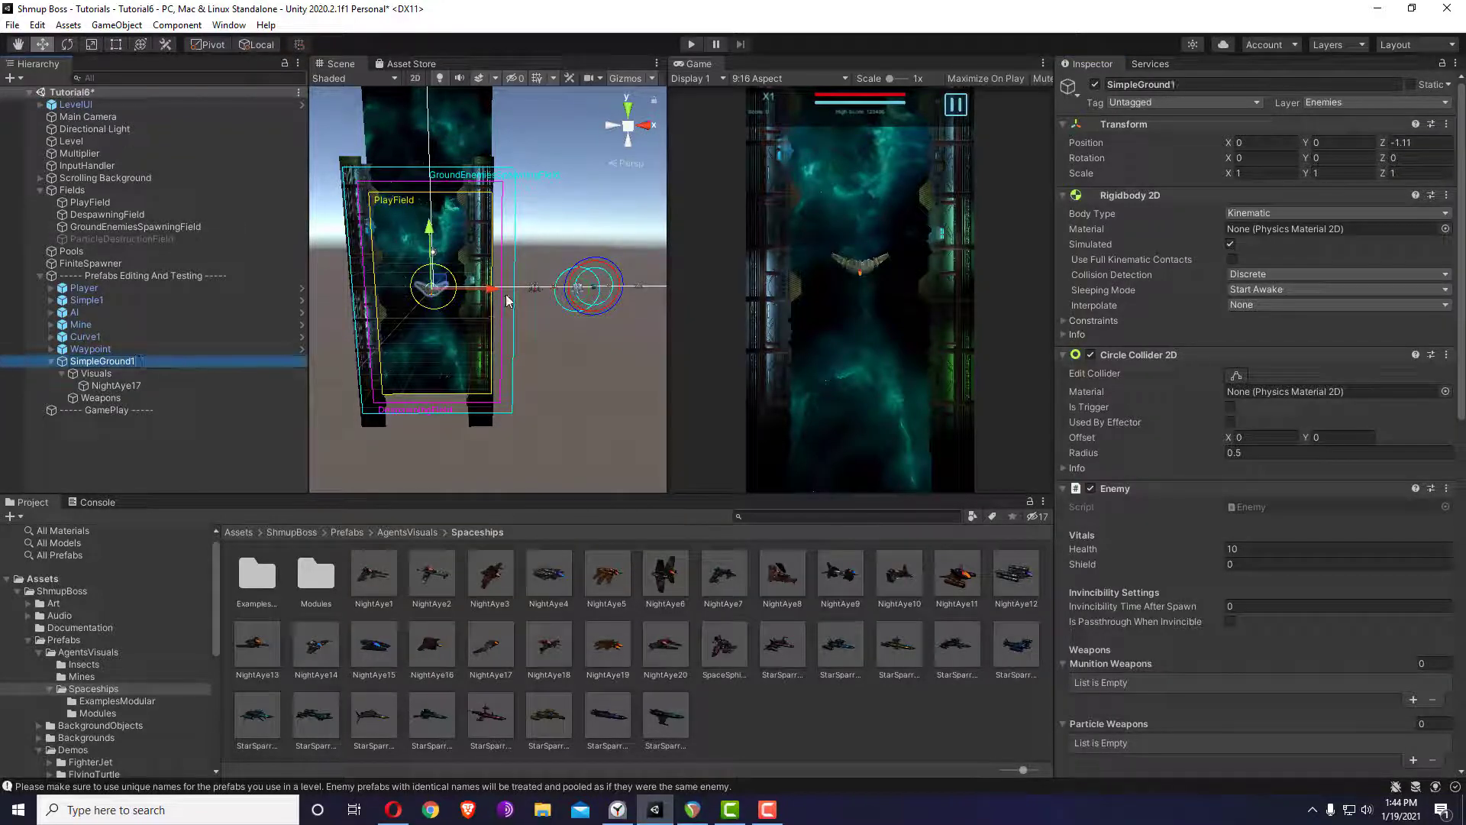
- Move SimpleGround1 above the play field to X -0.92, Y 16.25
{"action": "left_click_drag", "start_coordinate": [443, 291], "coordinate": [456, 163]}
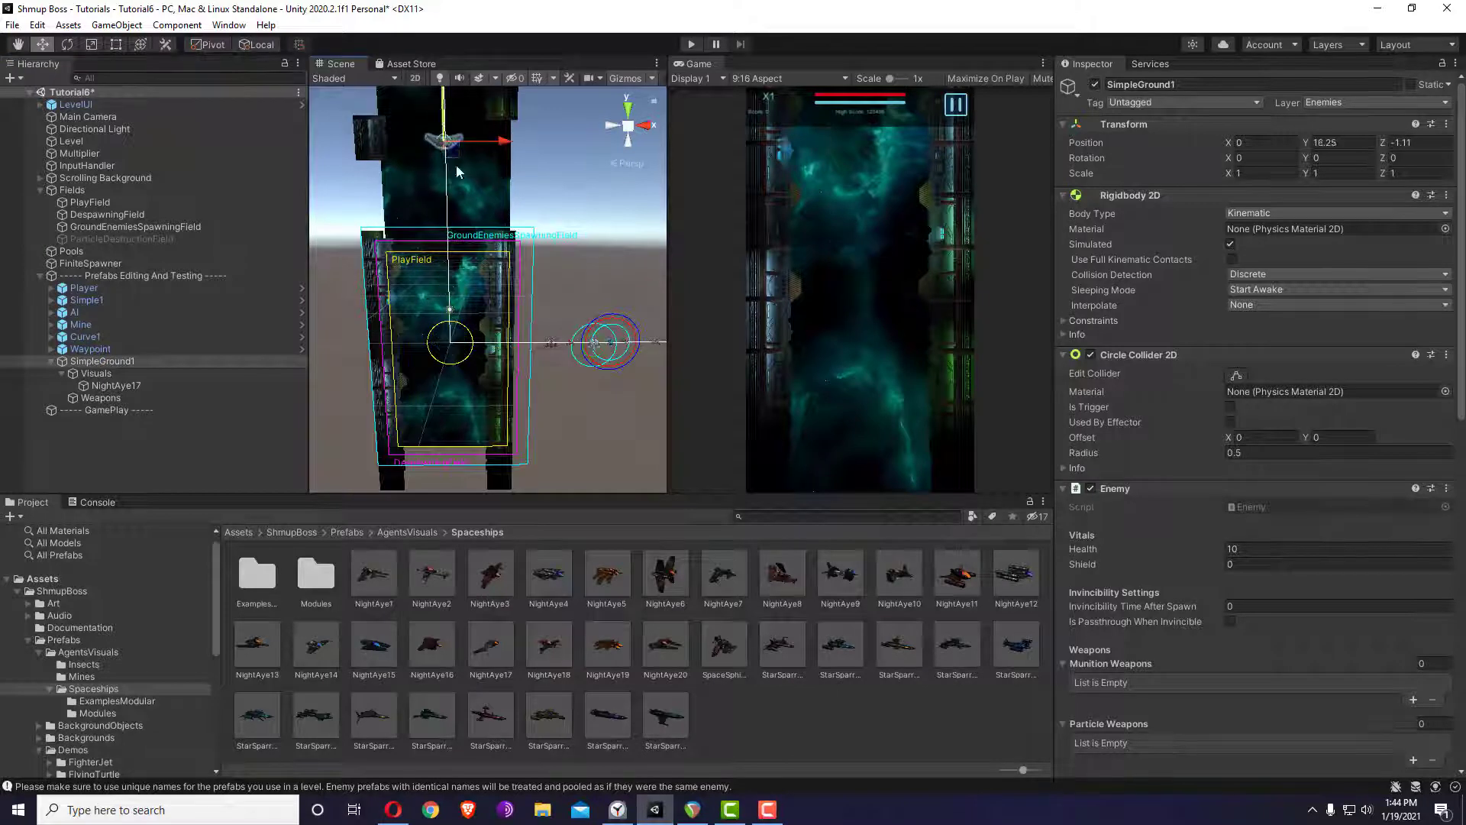
{"action": "middle_click_drag", "start_coordinate": [456, 163], "coordinate": [511, 296]}
{"action": "left_click", "coordinate": [443, 287]}
{"action": "left_click", "coordinate": [445, 291]}
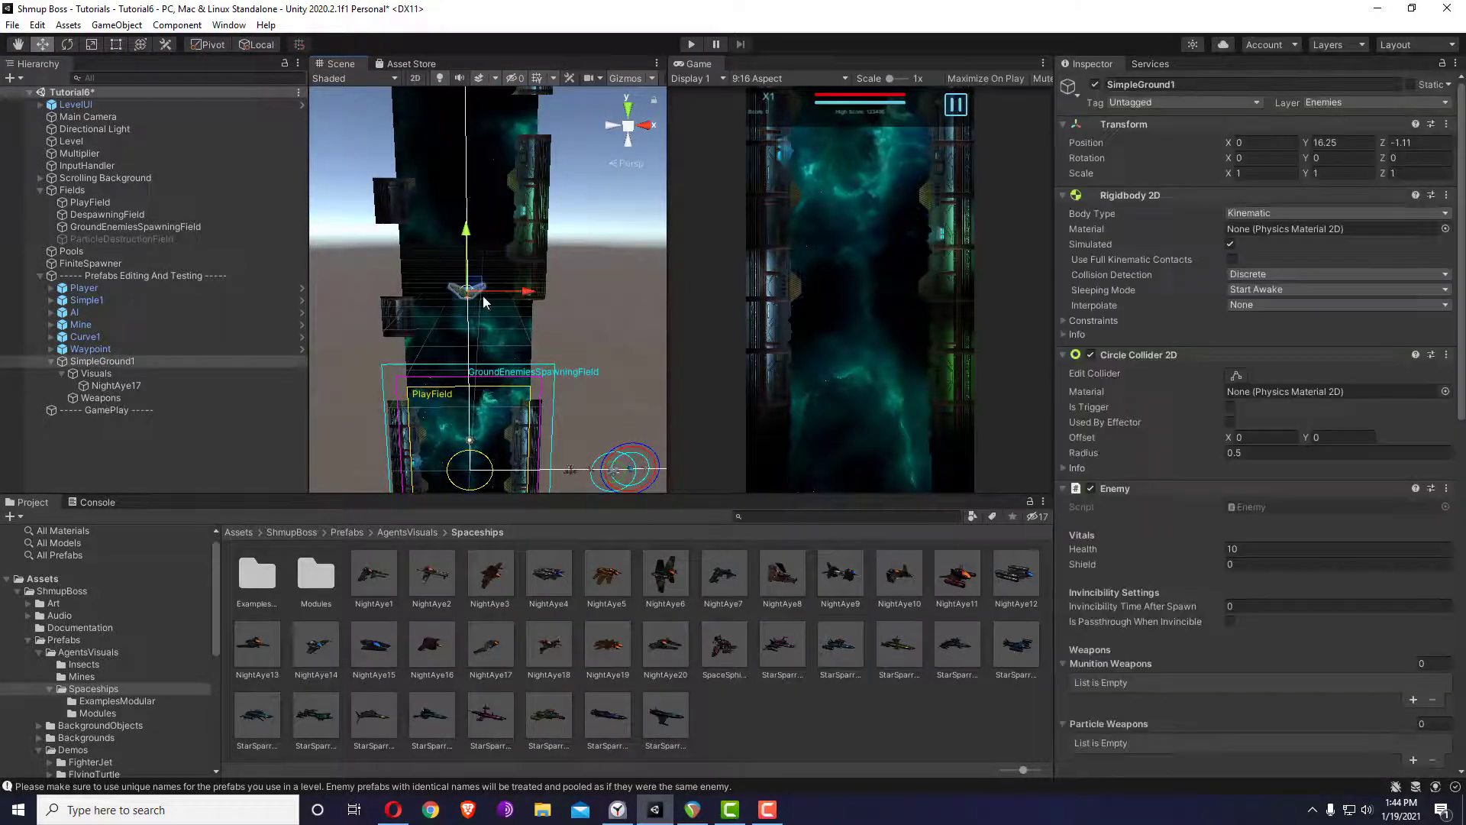
{"action": "left_click_drag", "start_coordinate": [481, 292], "coordinate": [543, 355], "text": "alt"}
{"action": "left_click_drag", "start_coordinate": [111, 364], "coordinate": [86, 251]}
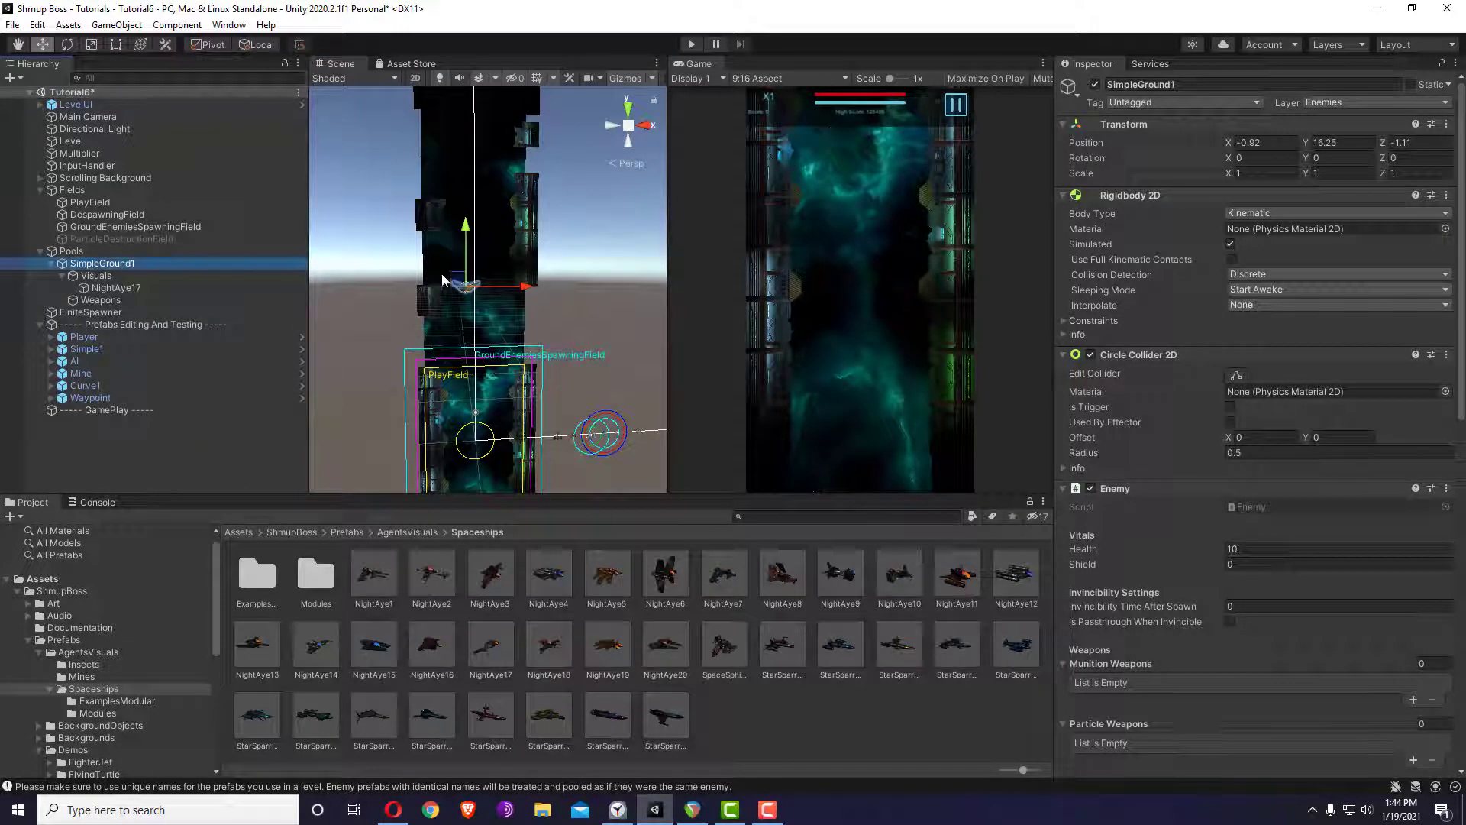
- Duplicate SimpleGround1 several times, raising the copies higher above the play field
{"action": "left_click", "coordinate": [50, 263]}
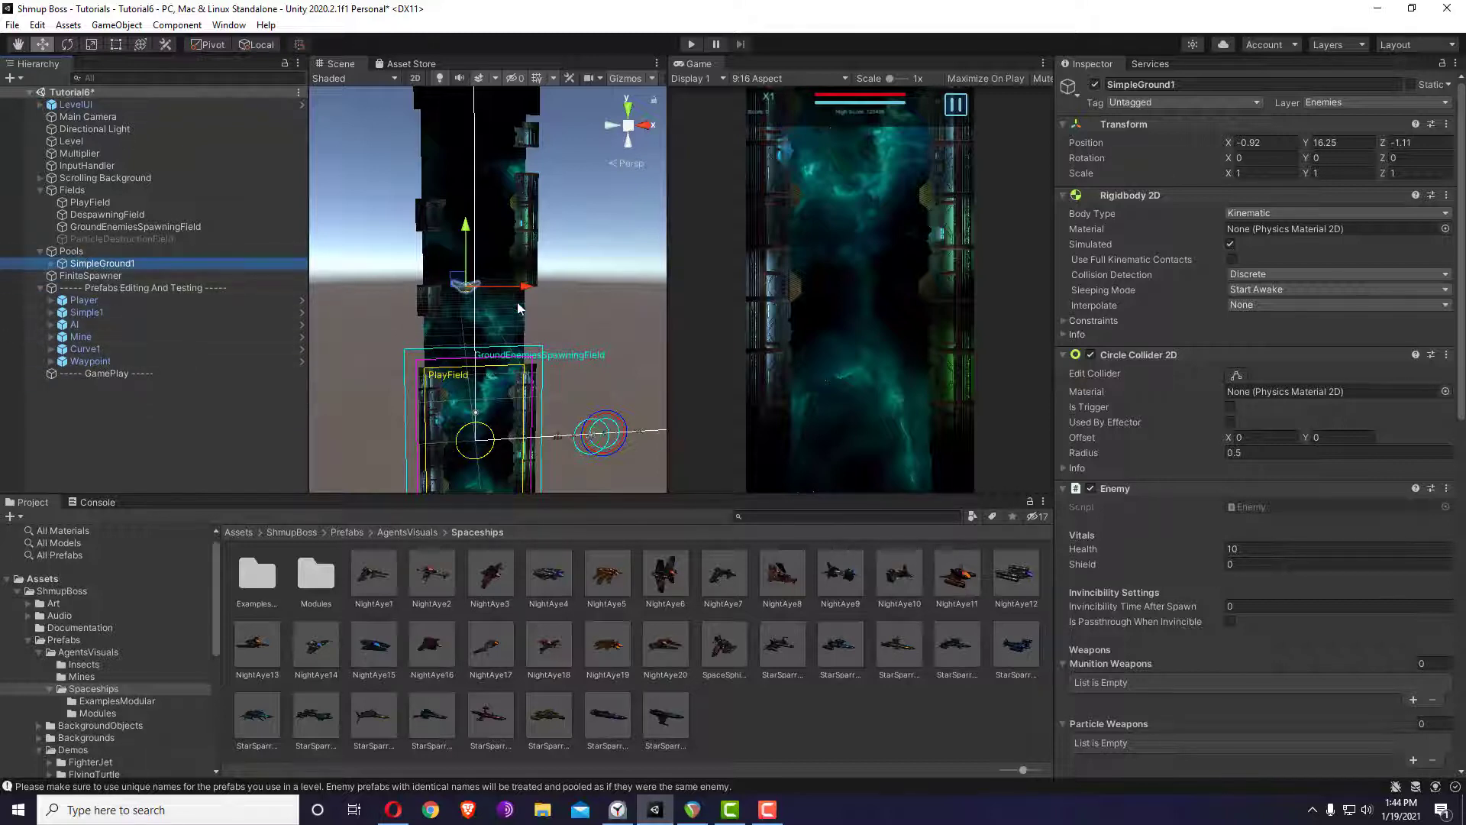
{"action": "left_click_drag", "start_coordinate": [519, 306], "coordinate": [486, 292], "text": "alt"}
{"action": "key", "text": "ctrl+d"}
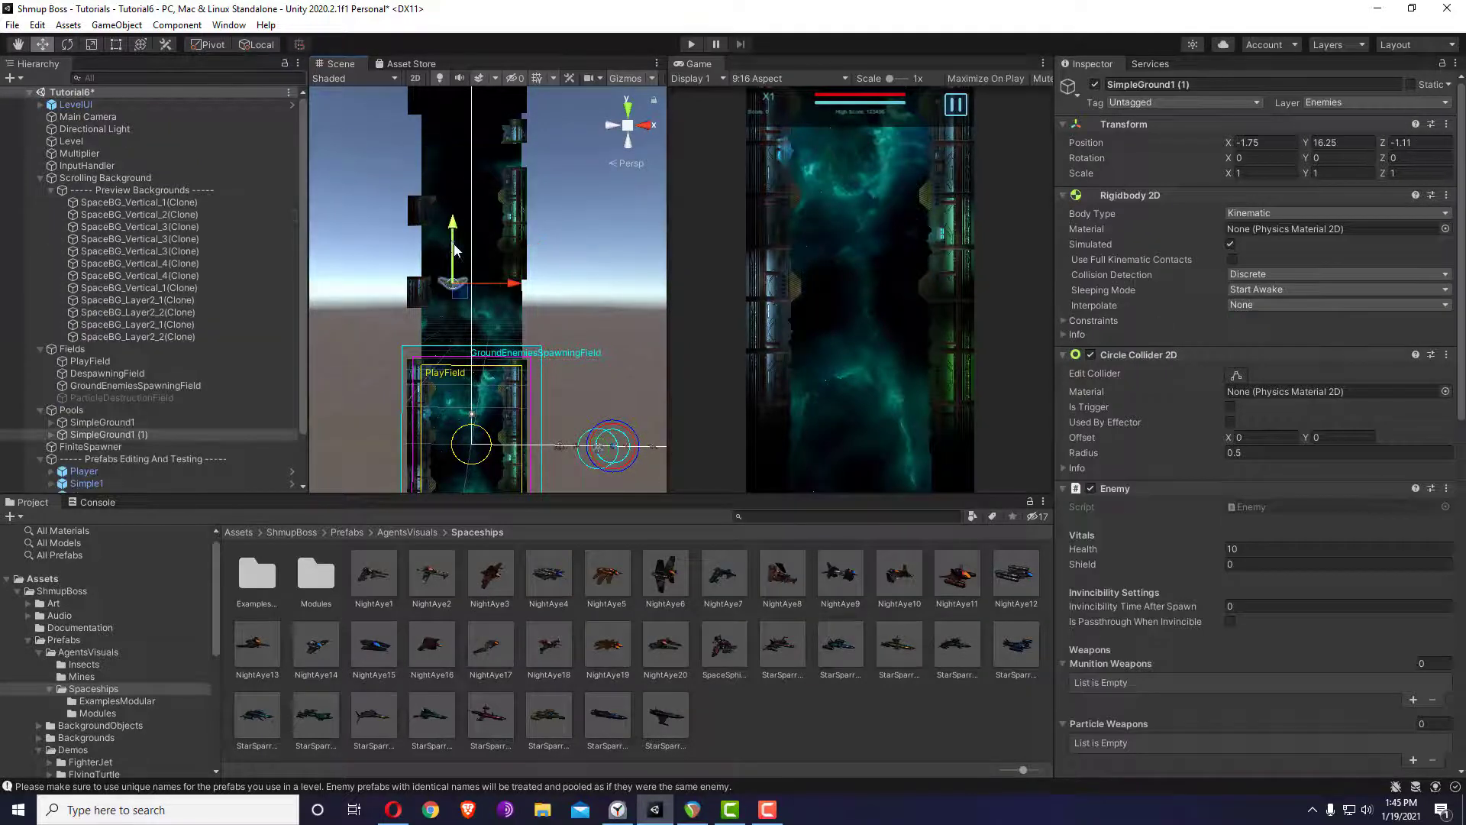
{"action": "left_click_drag", "start_coordinate": [451, 243], "coordinate": [486, 170]}
{"action": "key", "text": "ctrl+d"}
{"action": "key", "text": "ctrl+d"}
{"action": "scroll", "coordinate": [489, 145], "scroll_direction": "down", "scroll_amount": 4}
{"action": "key", "text": "ctrl+d"}
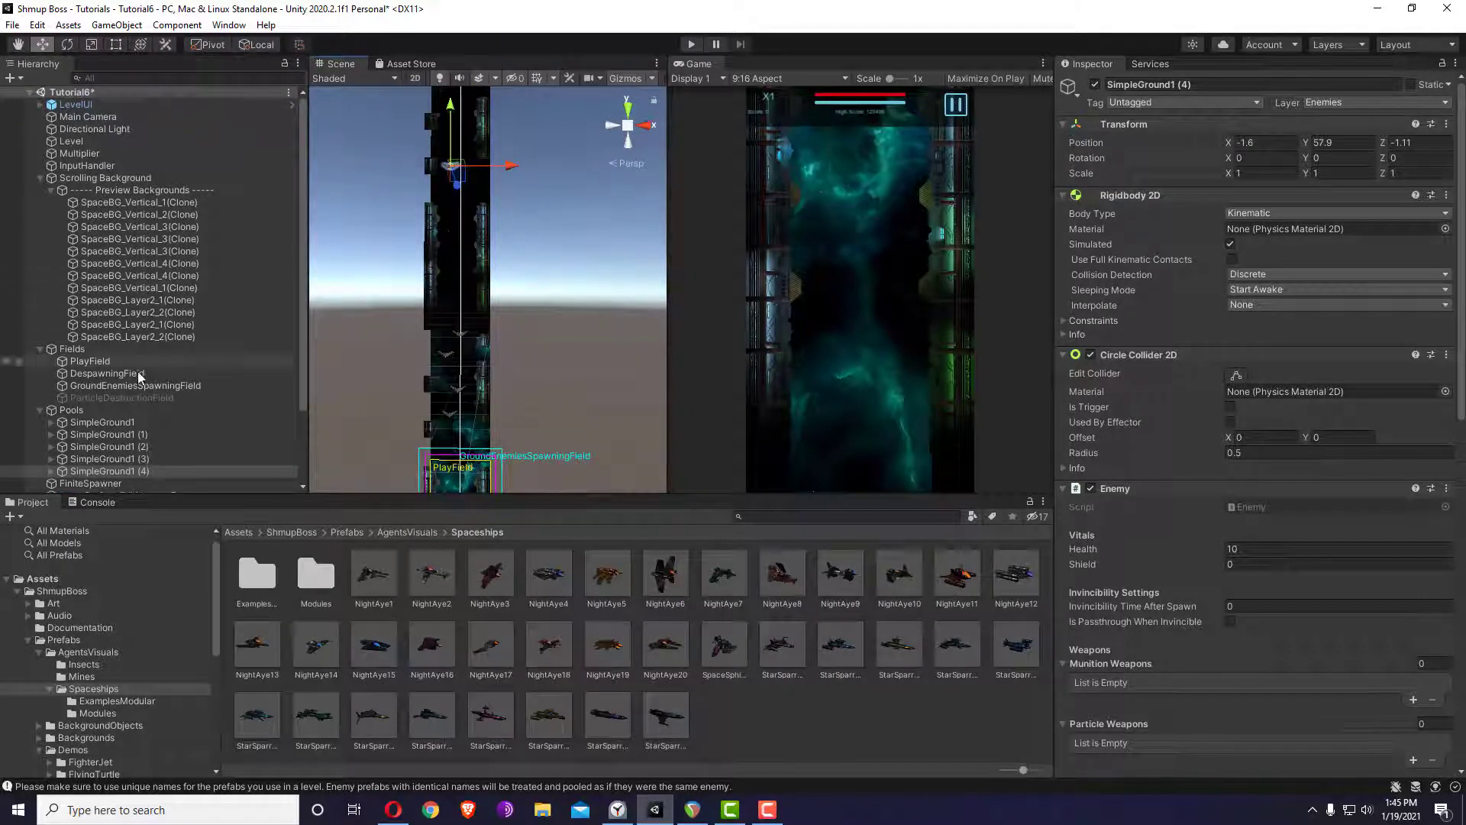
{"action": "scroll", "coordinate": [137, 372], "scroll_direction": "down", "scroll_amount": 3}
- Select all five SimpleGround1 enemies, then begin renaming SimpleGround1 (1)'s suffix
{"action": "left_click", "coordinate": [137, 329]}
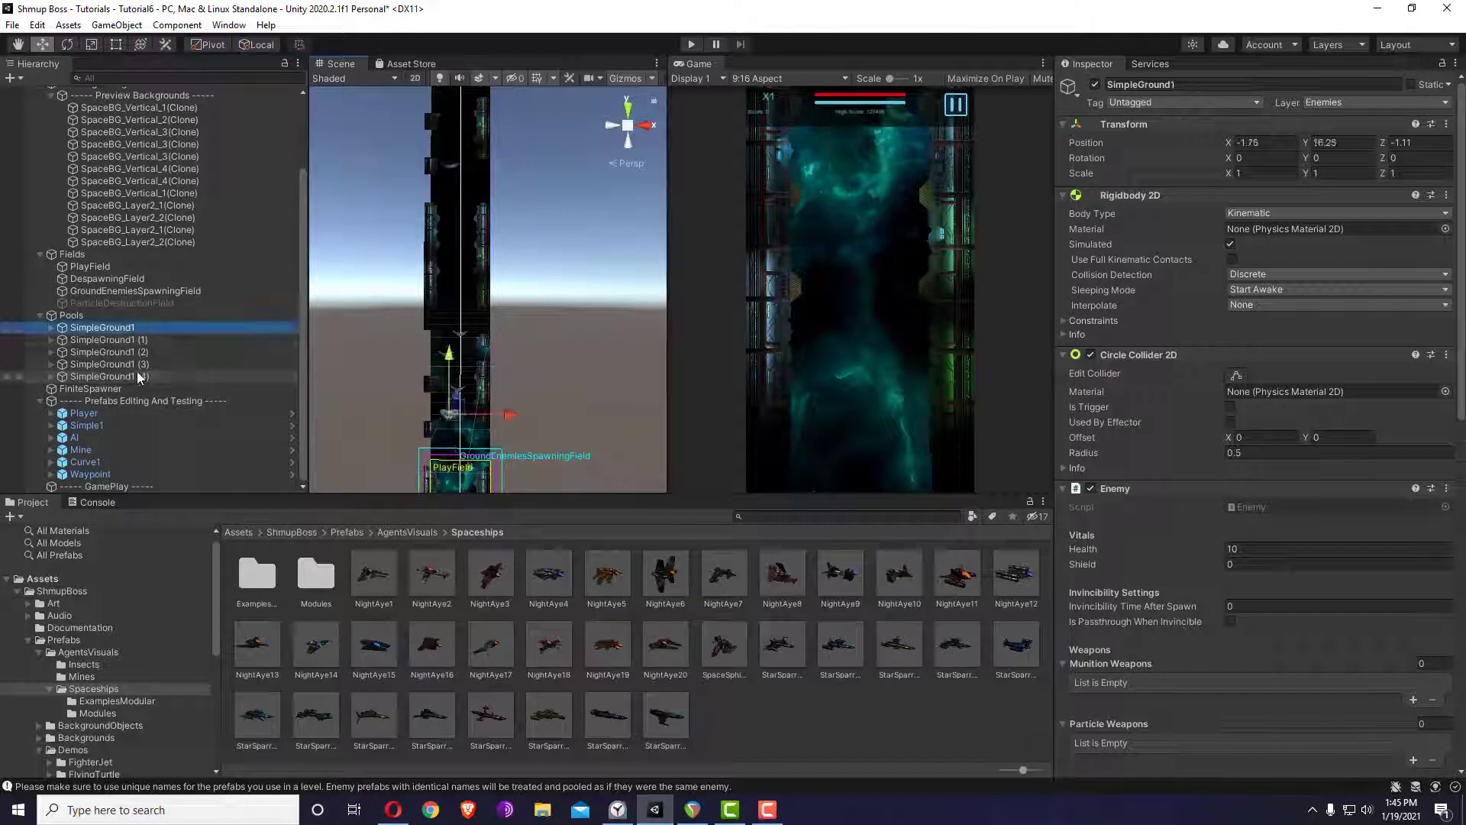
{"action": "left_click", "coordinate": [138, 377], "text": "shift"}
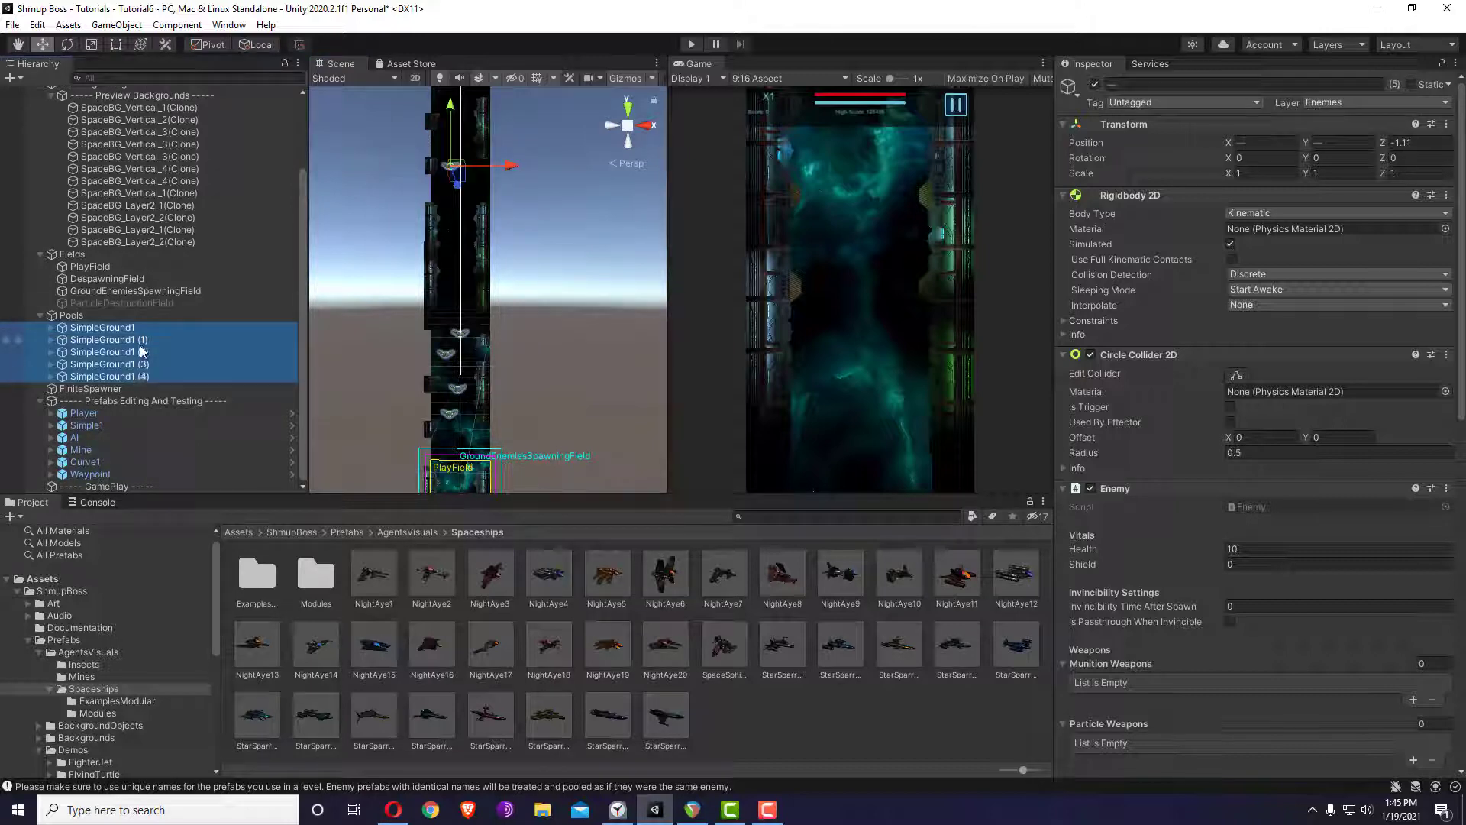
{"action": "left_click", "coordinate": [146, 340]}
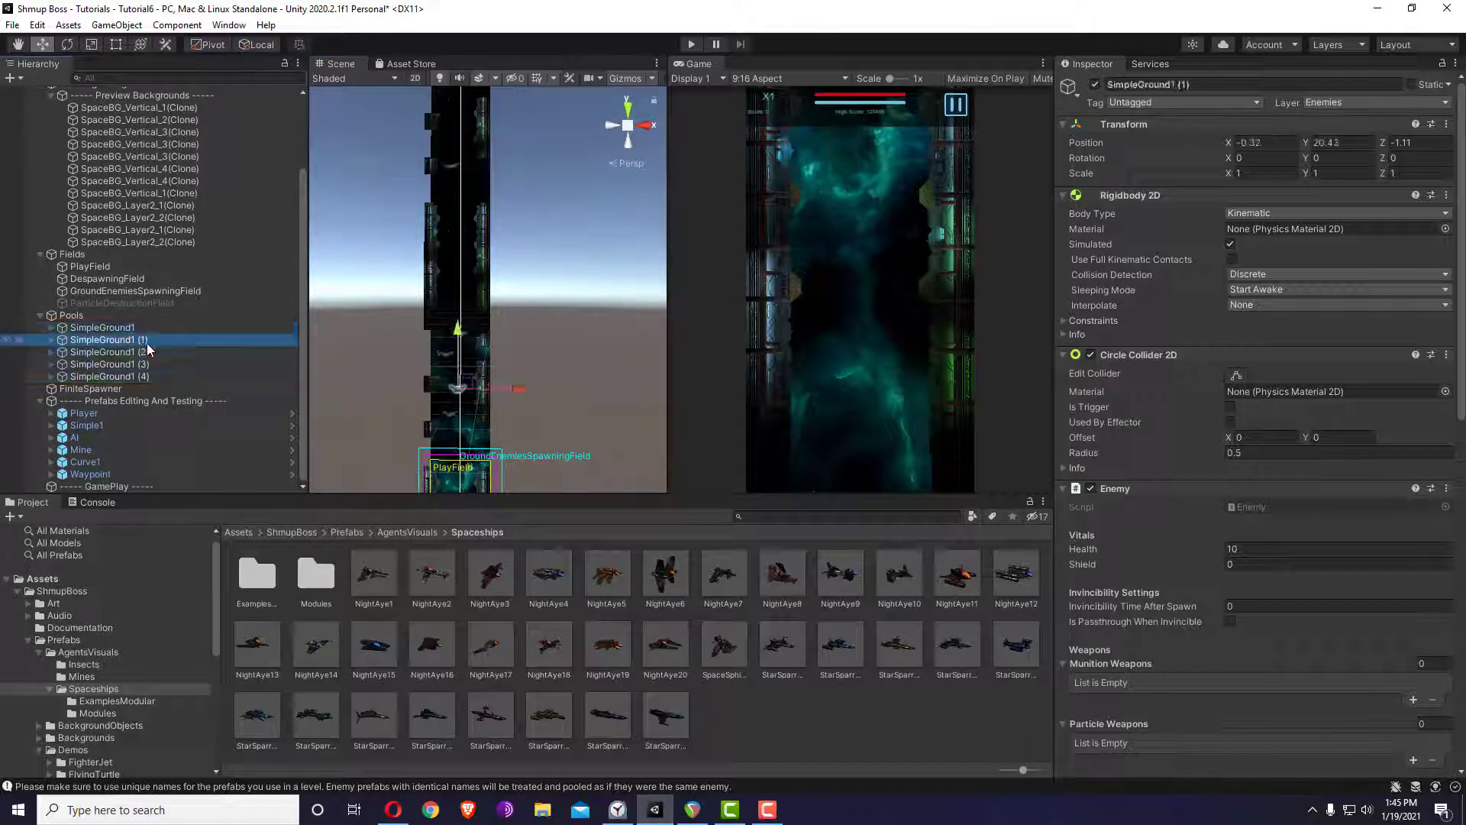
{"action": "left_click", "coordinate": [147, 341]}
{"action": "double_click", "coordinate": [137, 342]}
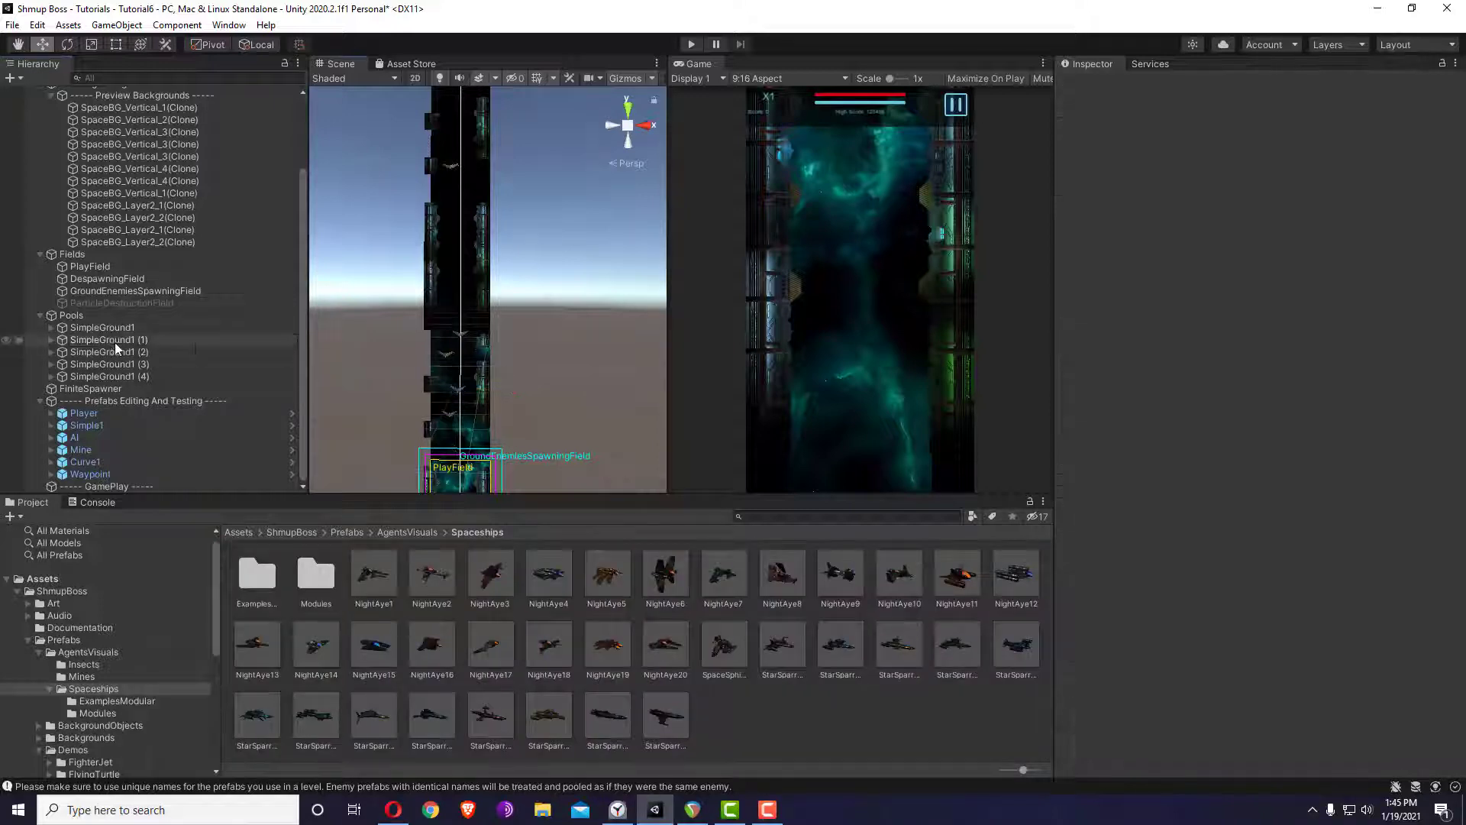
- Duplicate SimpleGround1 and rename the copy SimpleGround2
{"action": "left_click", "coordinate": [116, 329]}
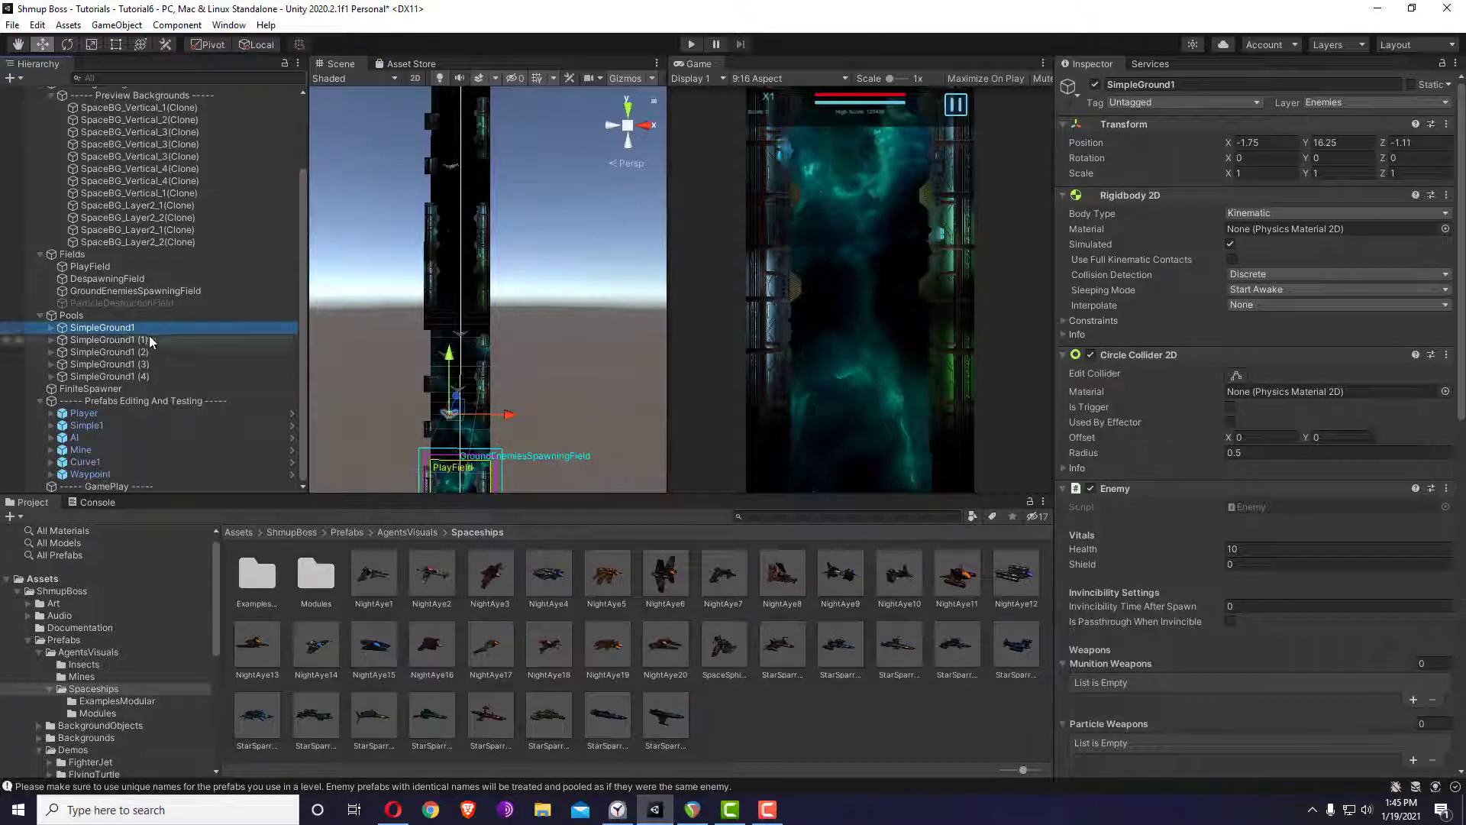
{"action": "key", "text": "ctrl+d"}
{"action": "key", "text": "F2"}
{"action": "key", "text": "End"}
{"action": "key", "text": "BackSpace"}
{"action": "key", "text": "BackSpace"}
{"action": "key", "text": "BackSpace"}
{"action": "key", "text": "BackSpace"}
{"action": "key", "text": "BackSpace"}
{"action": "type", "text": "2"}
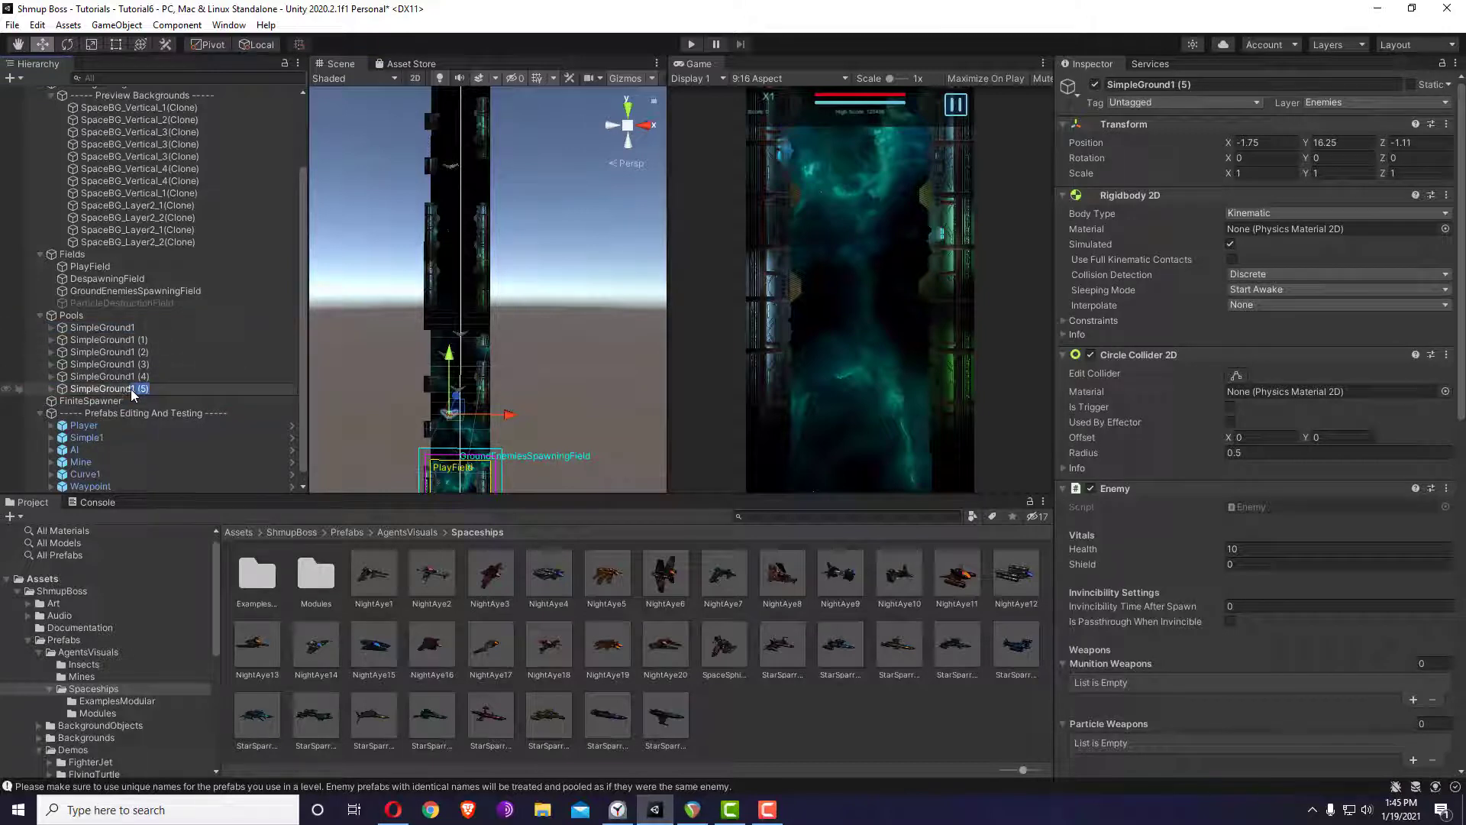
{"action": "left_click", "coordinate": [51, 389]}
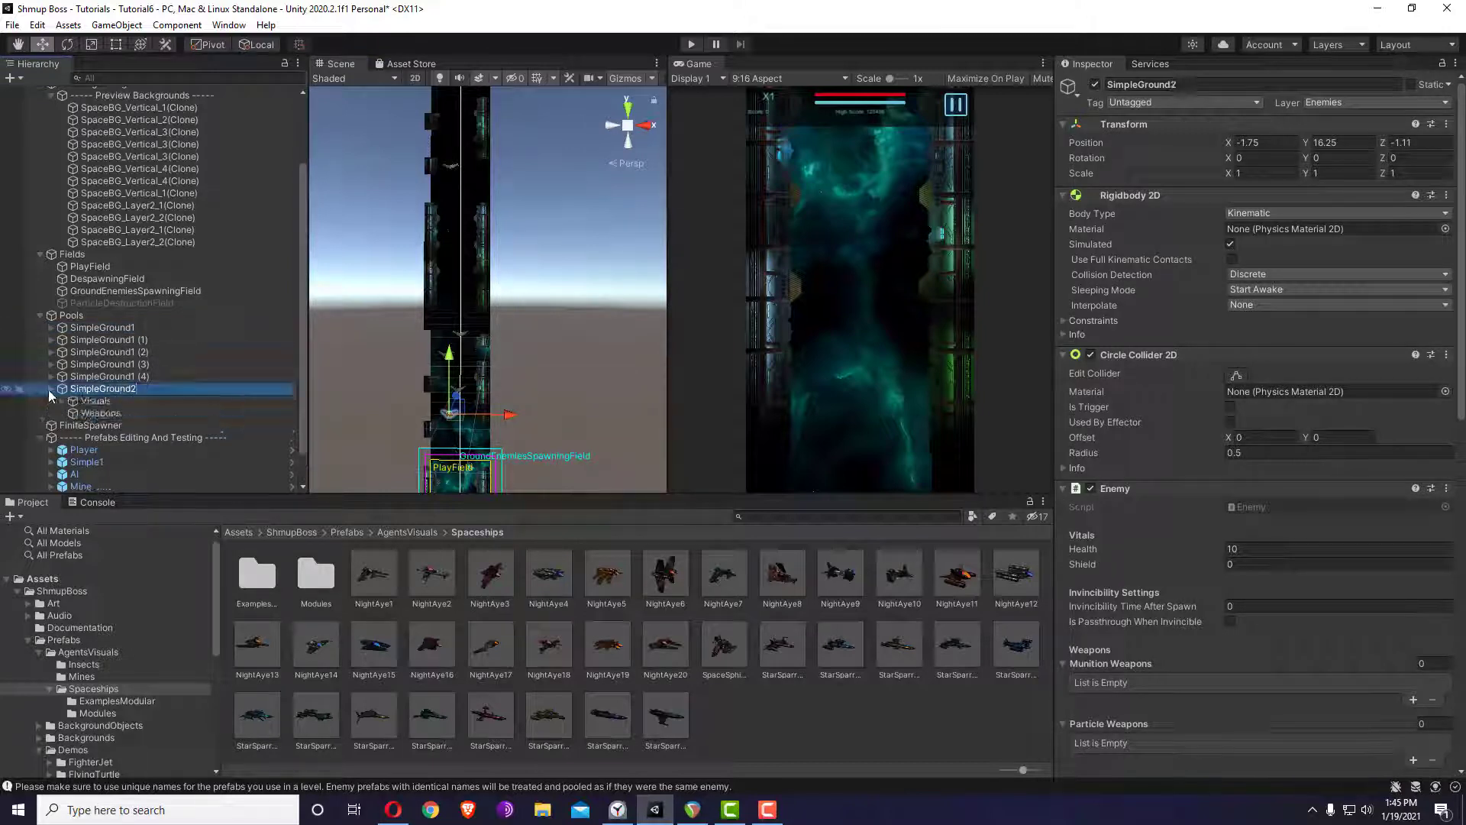
- Shrink and re-angle SimpleGround2's NightAye17 ship model
{"action": "left_click", "coordinate": [61, 400]}
{"action": "left_click", "coordinate": [114, 413]}
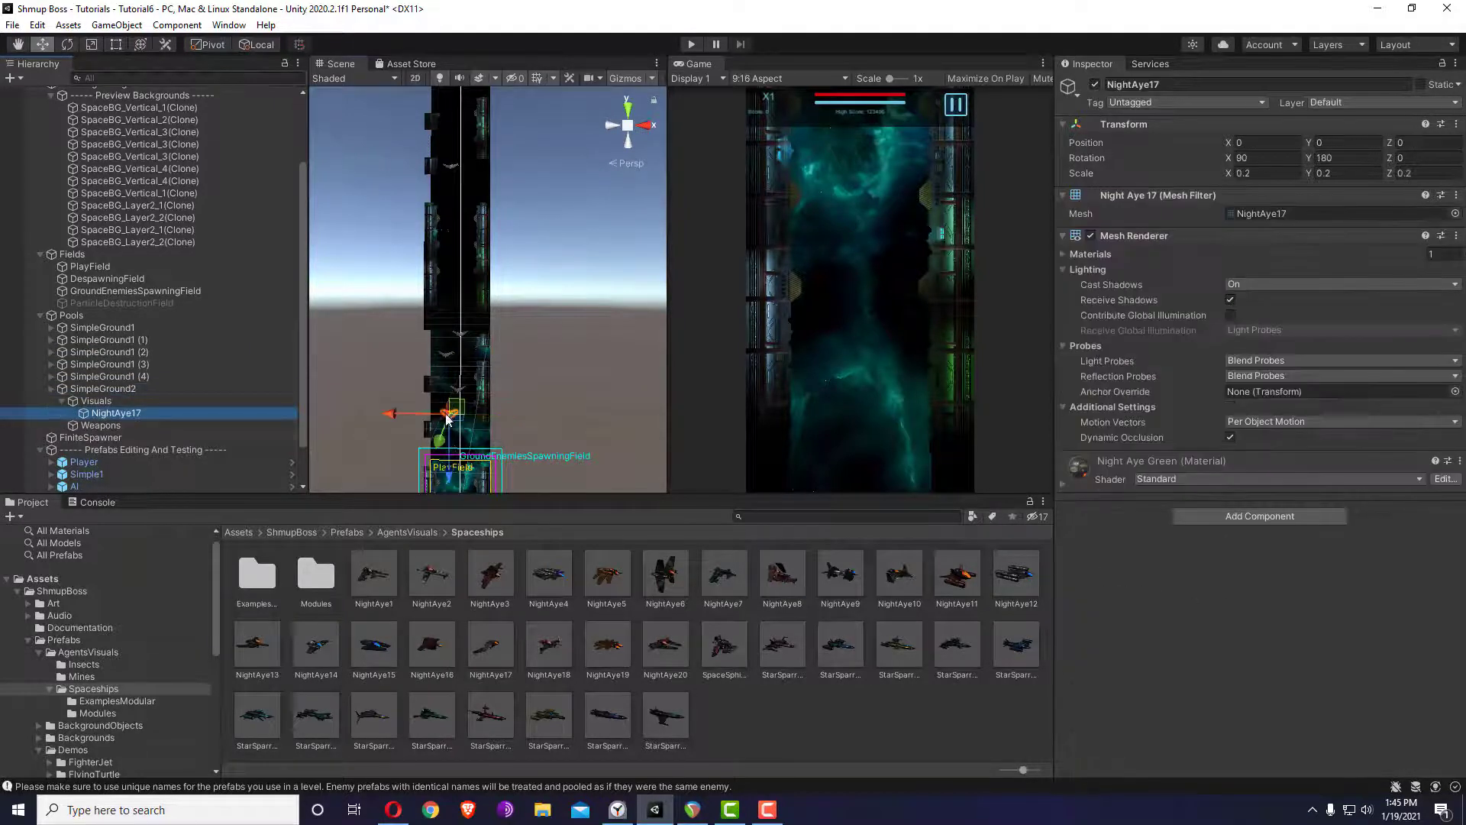
{"action": "key", "text": "f"}
{"action": "mouse_move", "coordinate": [533, 354]}
{"action": "left_mouse_down", "text": "alt"}
{"action": "mouse_move", "coordinate": [533, 407]}
{"action": "mouse_move", "coordinate": [413, 372]}
{"action": "mouse_move", "coordinate": [521, 356]}
{"action": "left_mouse_up", "text": "alt"}
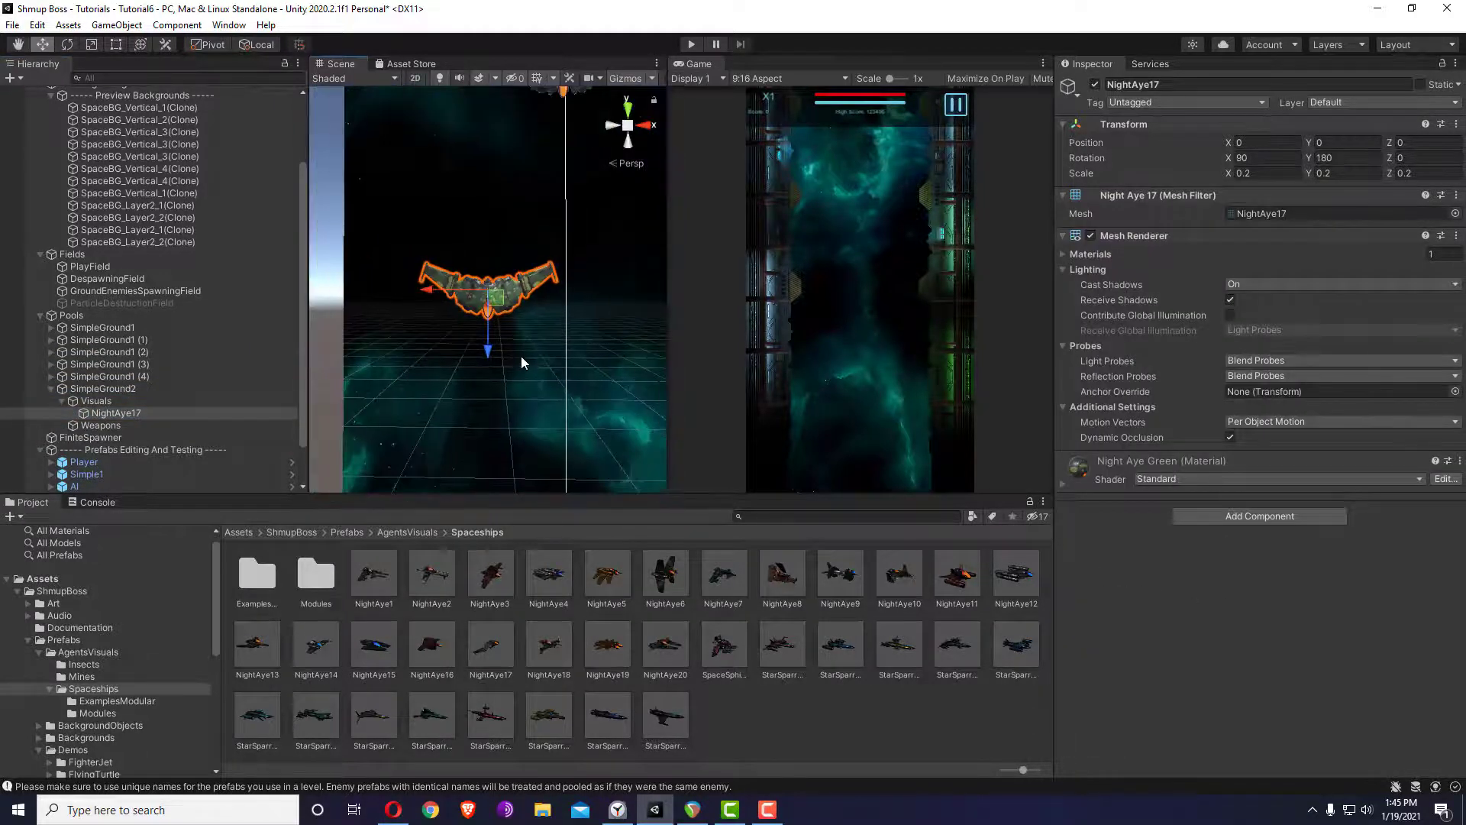
{"action": "key", "text": "r"}
{"action": "left_click_drag", "start_coordinate": [490, 290], "coordinate": [456, 294]}
{"action": "key", "text": "e"}
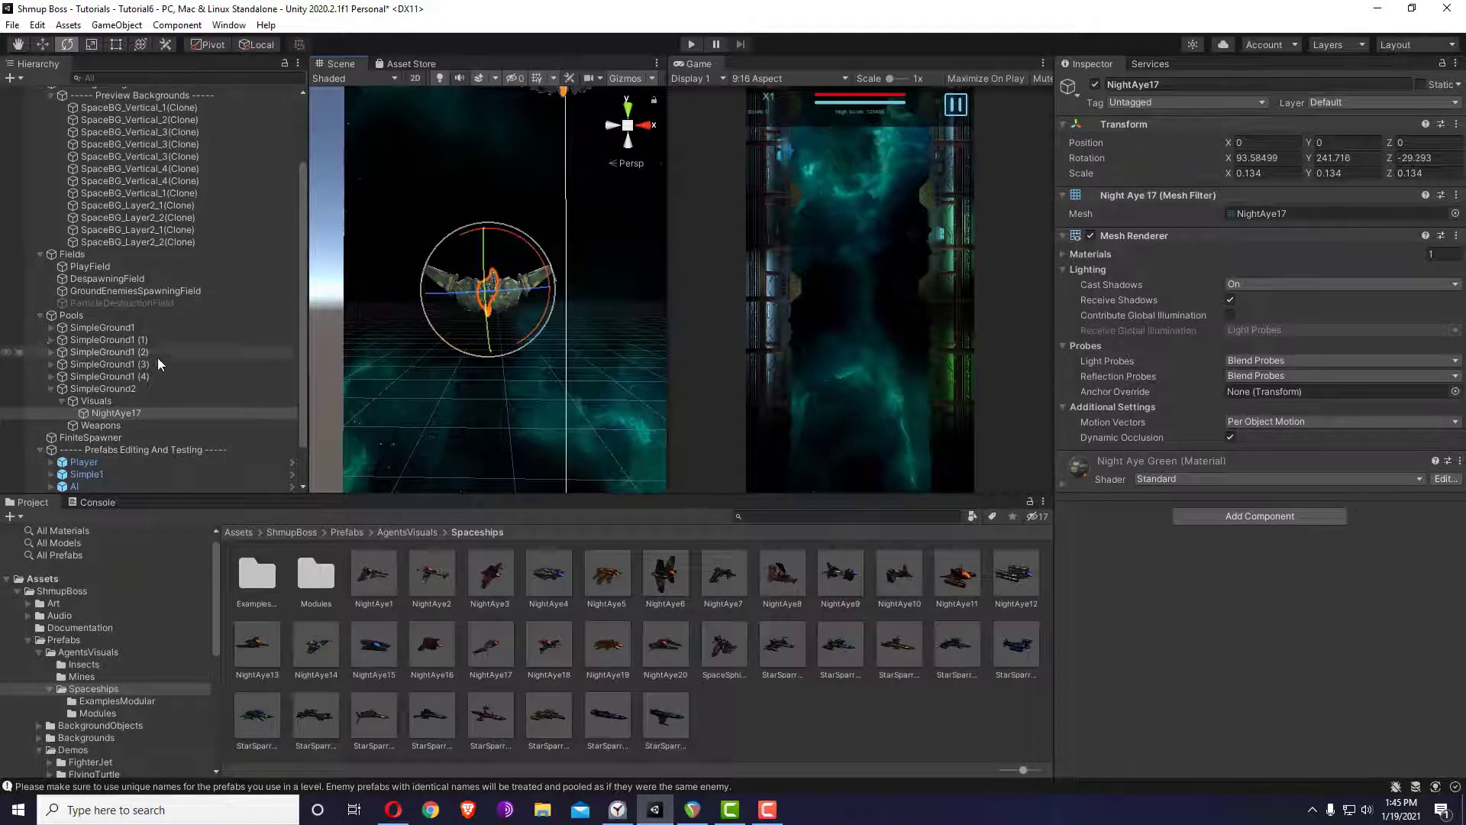
- Move SimpleGround2 right to X 2.78
{"action": "left_click", "coordinate": [52, 389]}
{"action": "left_click", "coordinate": [102, 388]}
{"action": "key", "text": "w"}
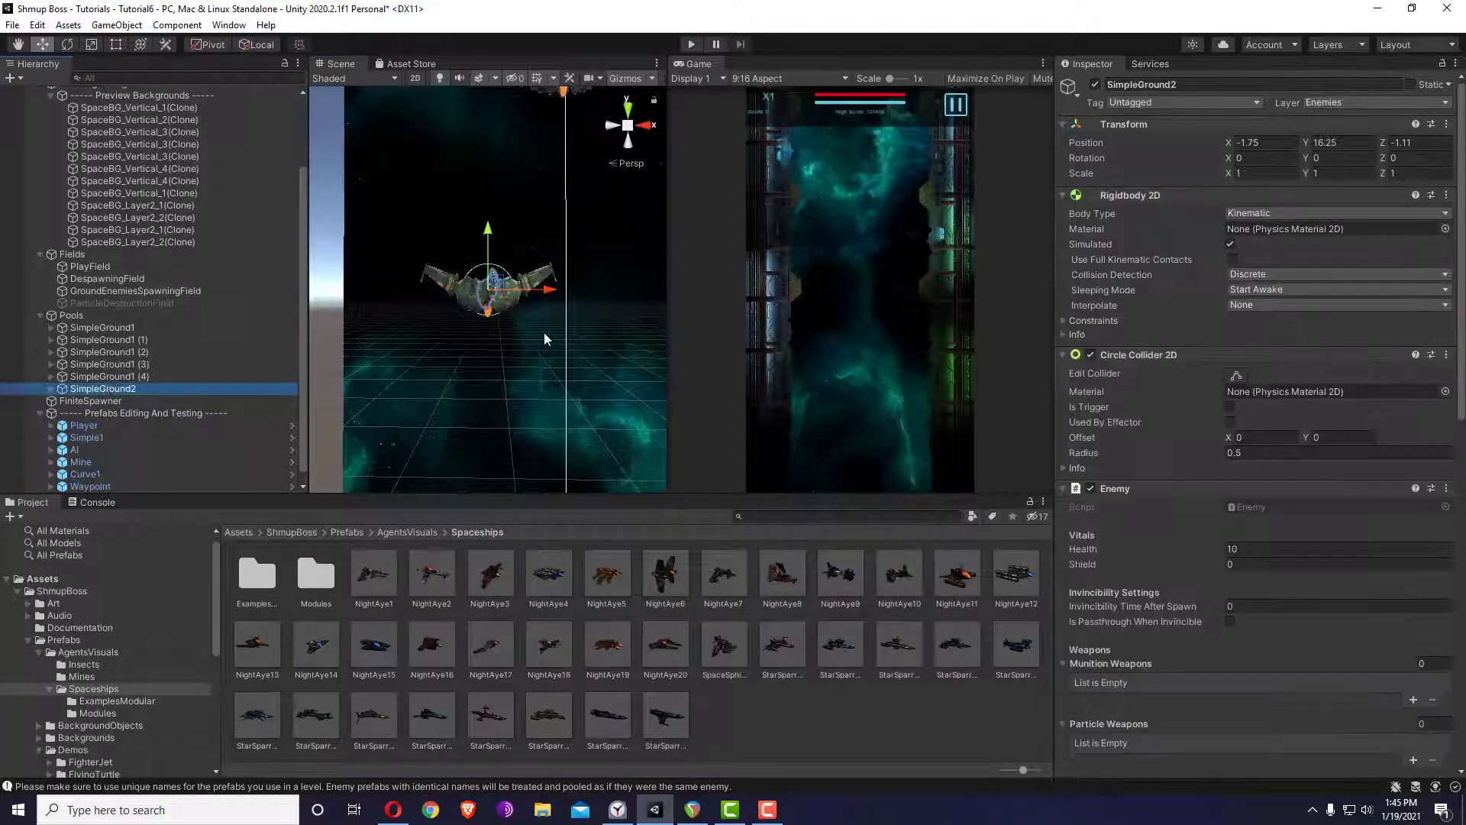
{"action": "key", "text": "f"}
{"action": "left_click_drag", "start_coordinate": [538, 295], "coordinate": [399, 307]}
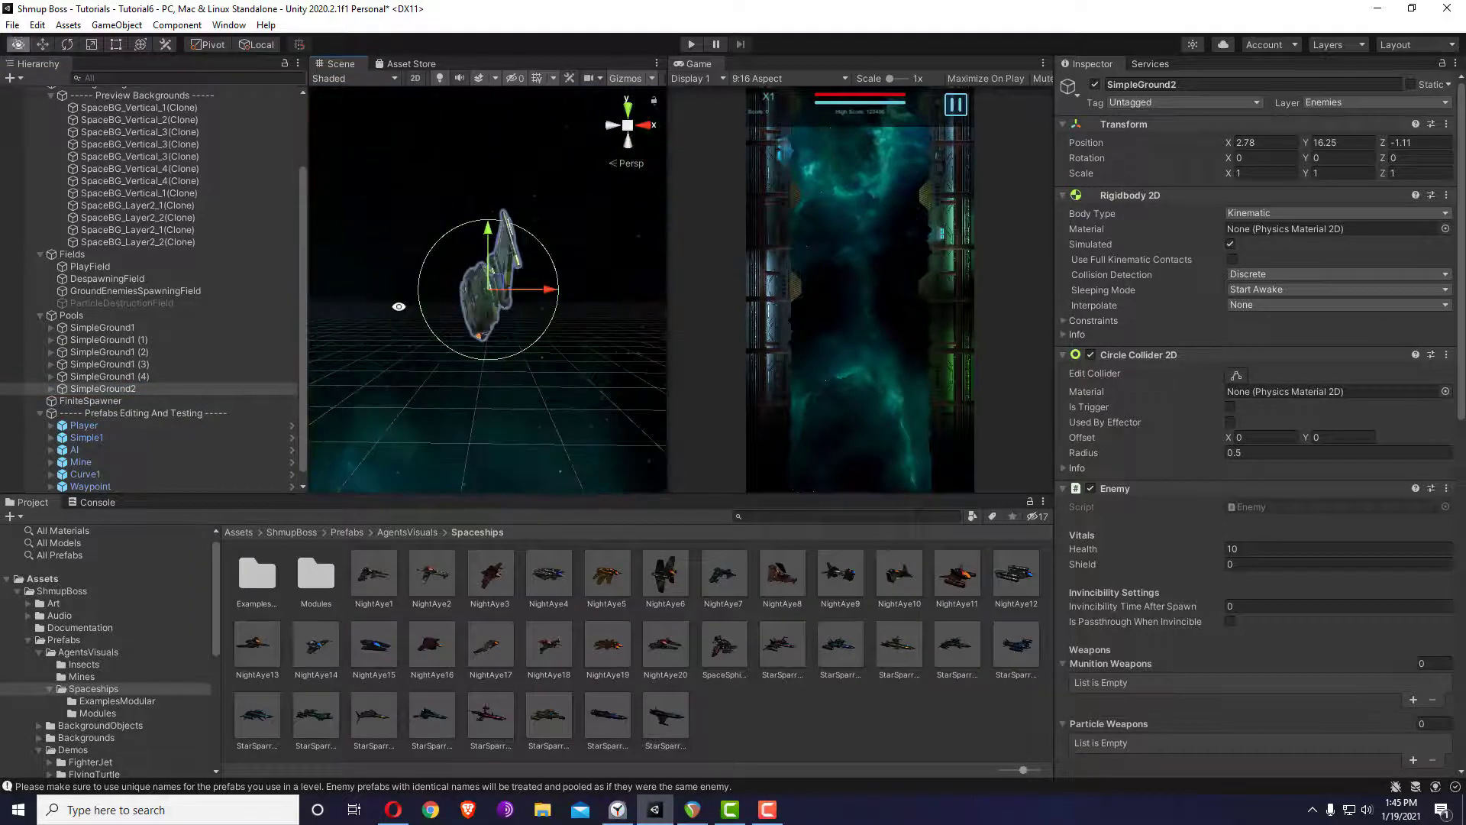
- Add a second, rotated NightAye17 model under SimpleGround2's Visuals
{"action": "left_click", "coordinate": [52, 389]}
{"action": "left_click", "coordinate": [137, 413]}
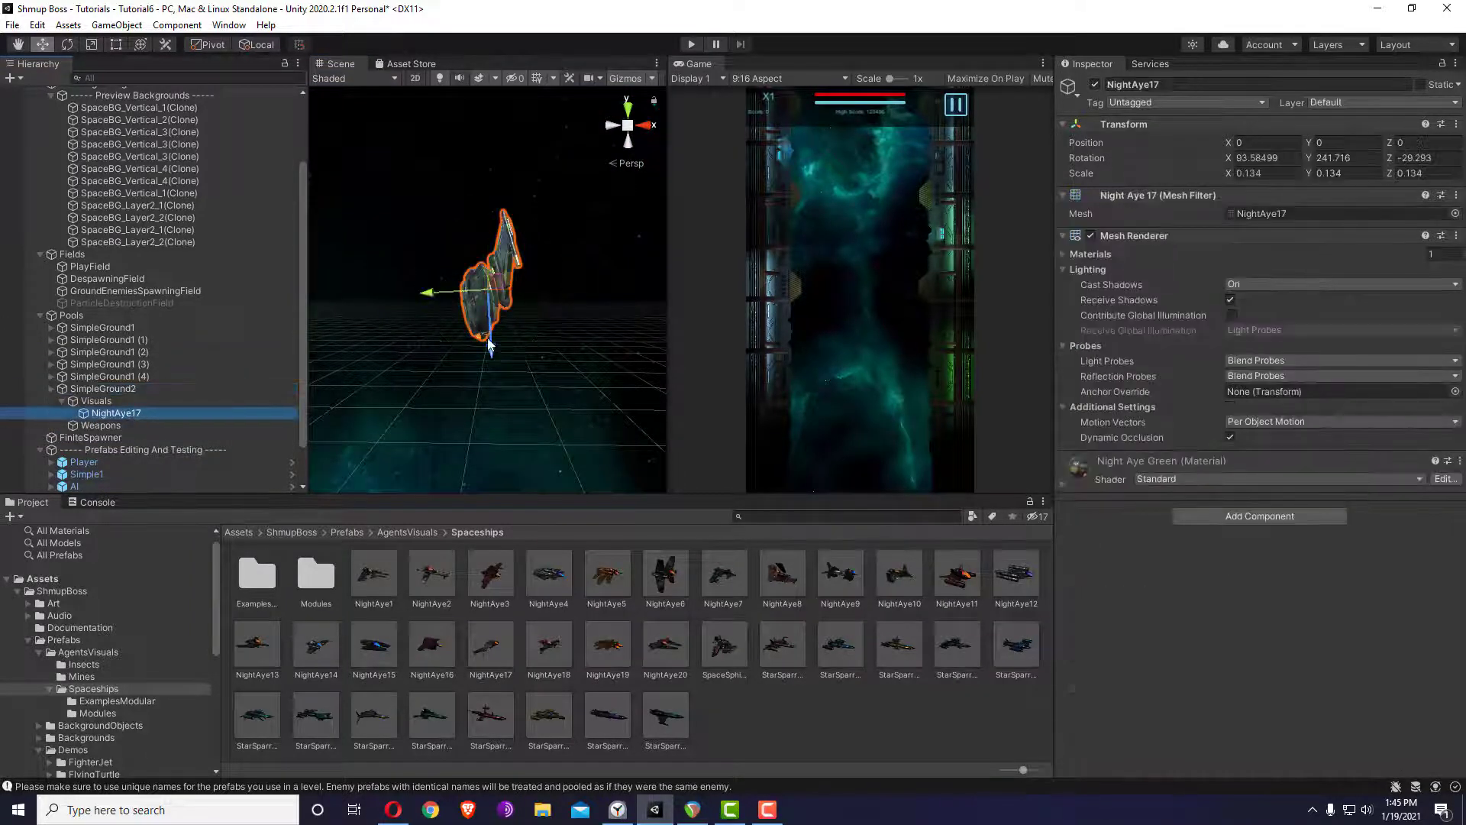
{"action": "key", "text": "ctrl+d"}
{"action": "key", "text": "e"}
{"action": "left_click_drag", "start_coordinate": [550, 290], "coordinate": [828, 279]}
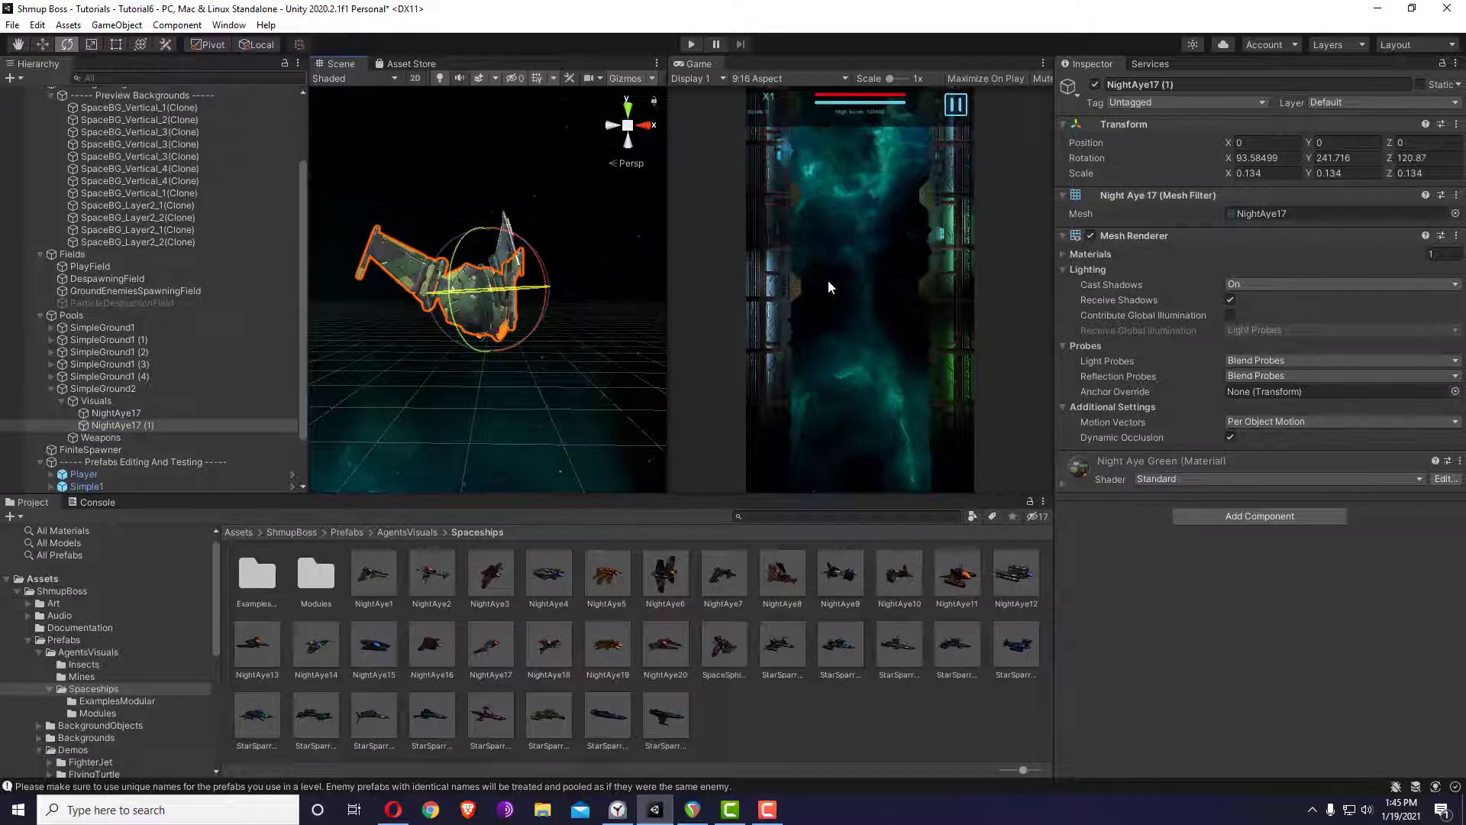
{"action": "left_click", "coordinate": [50, 388]}
{"action": "left_click", "coordinate": [129, 327]}
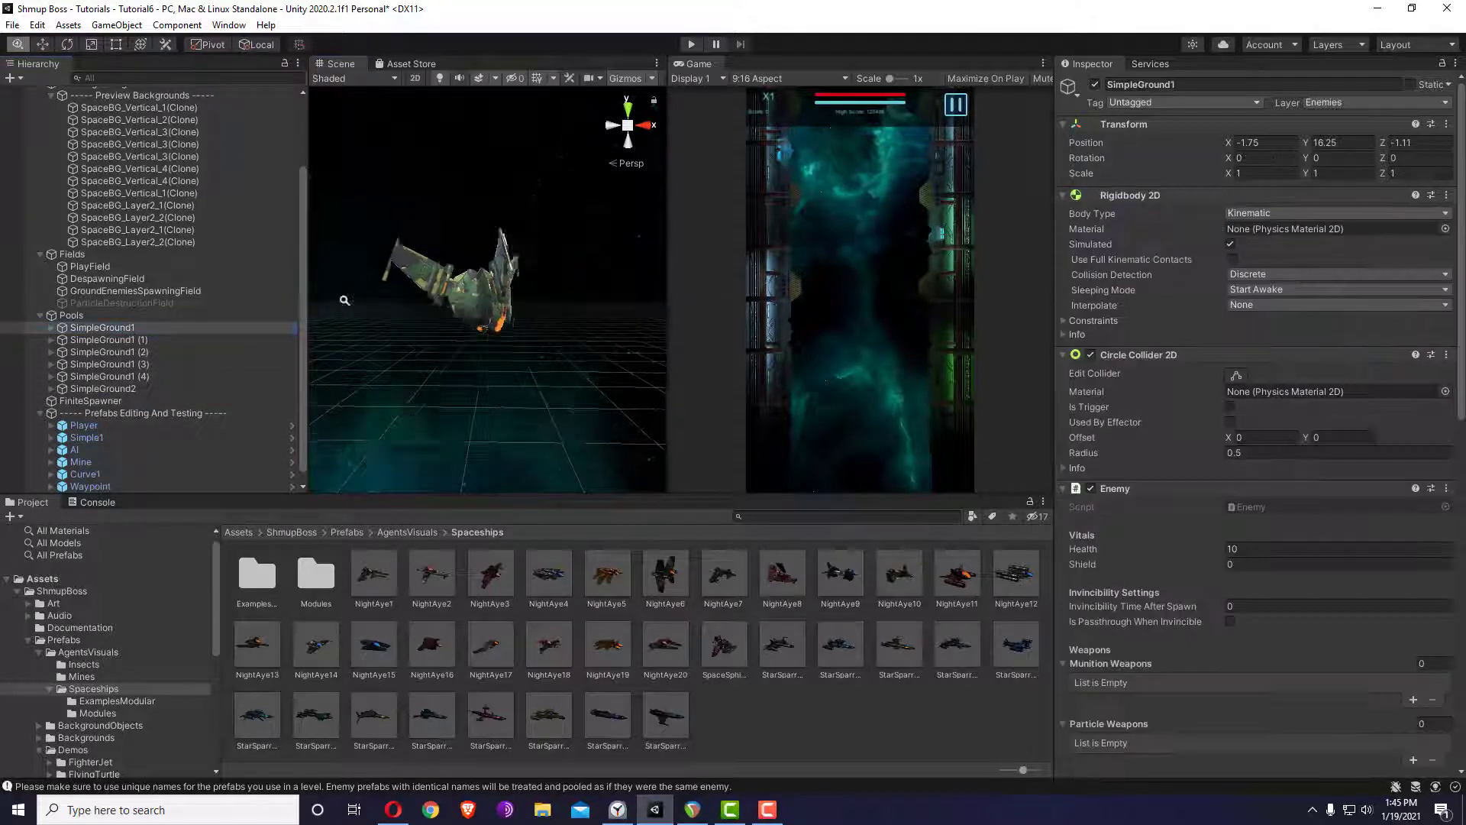
{"action": "right_click_drag", "start_coordinate": [345, 300], "coordinate": [150, 319], "text": "alt"}
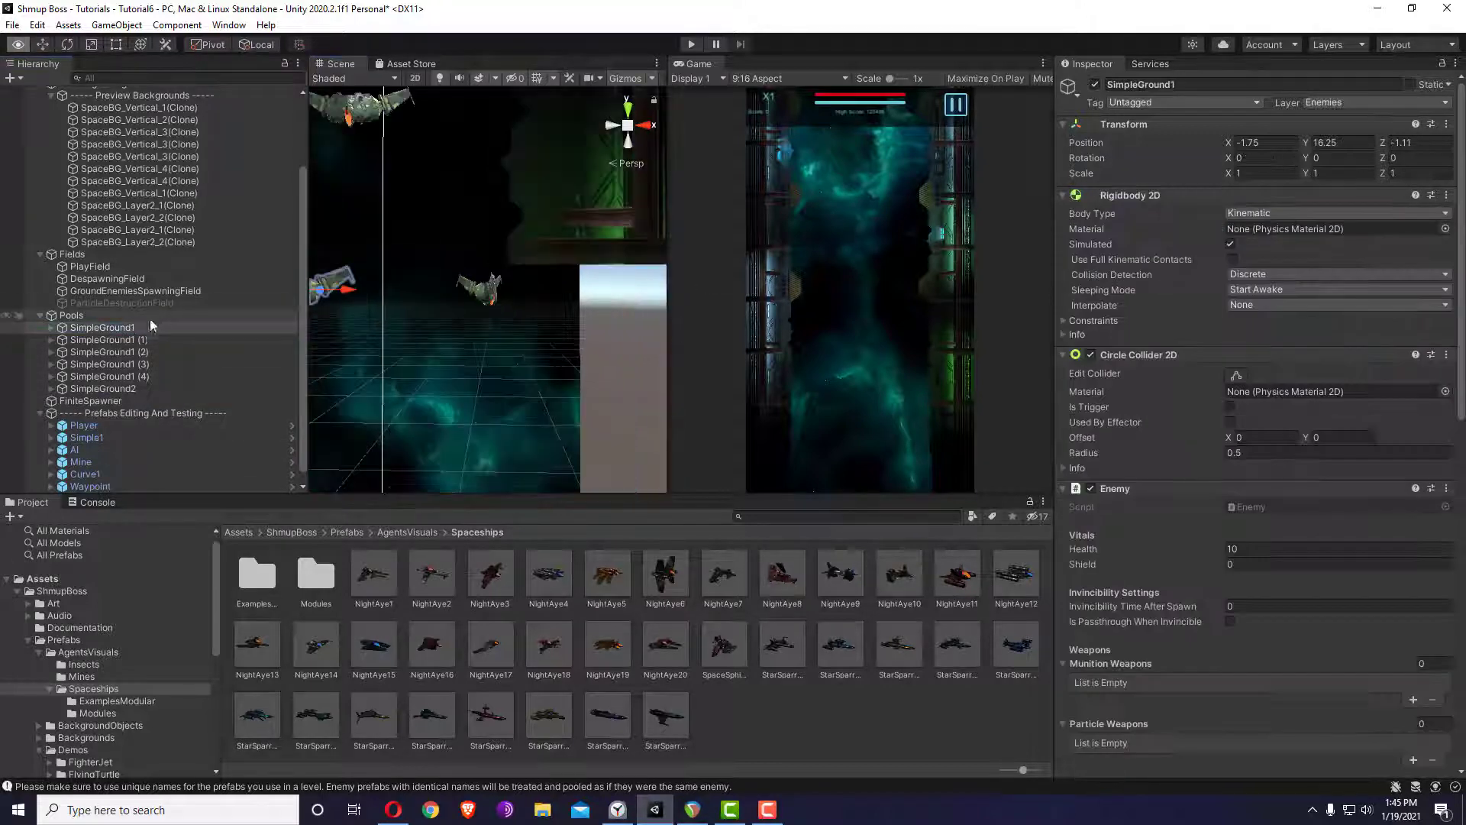
{"action": "left_click", "coordinate": [122, 388]}
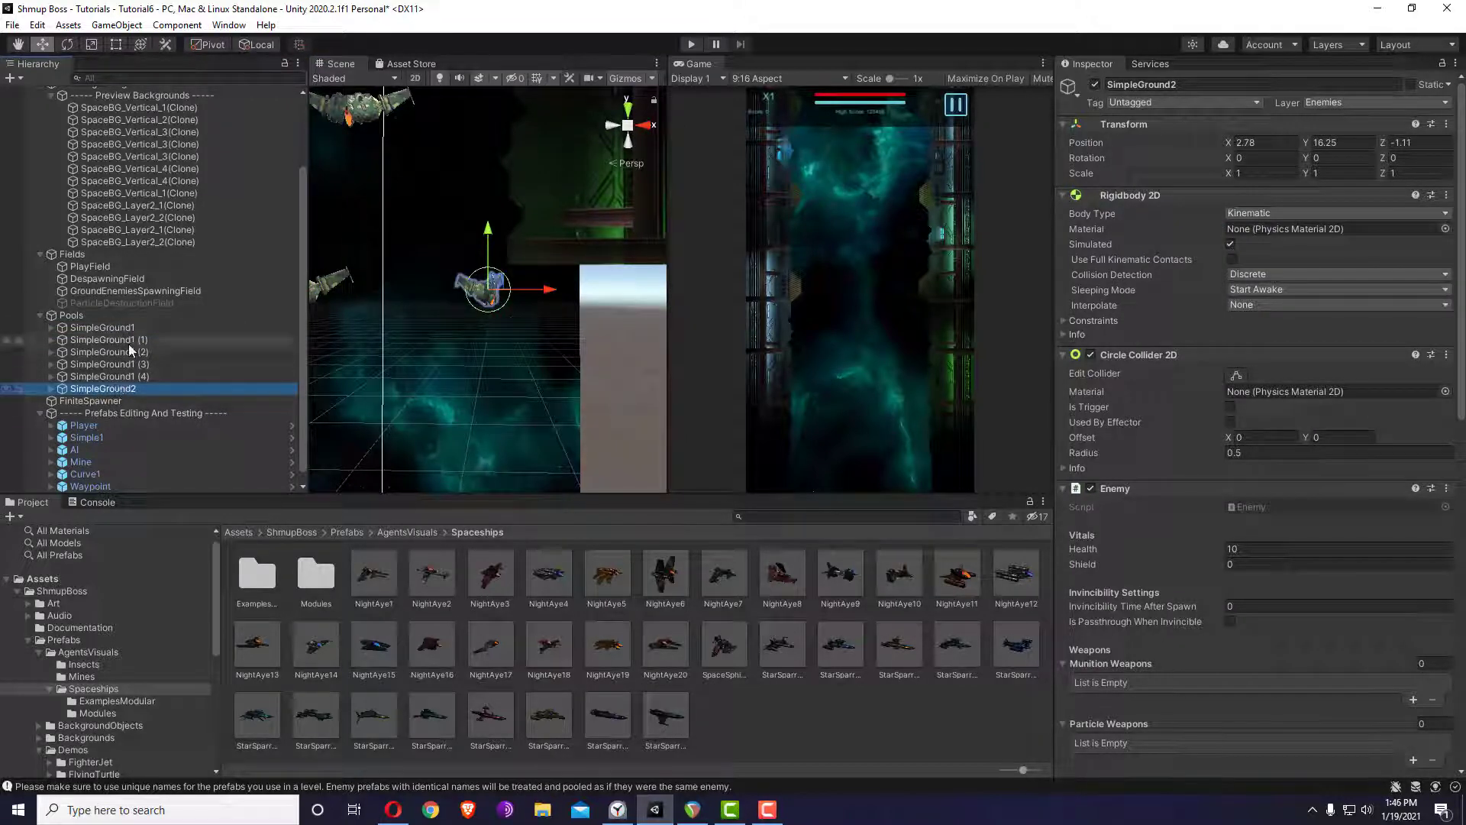
- Duplicate SimpleGround2 and place copy (1) far above the play field at Y 36
{"action": "right_click_drag", "start_coordinate": [609, 295], "coordinate": [488, 264], "text": "alt"}
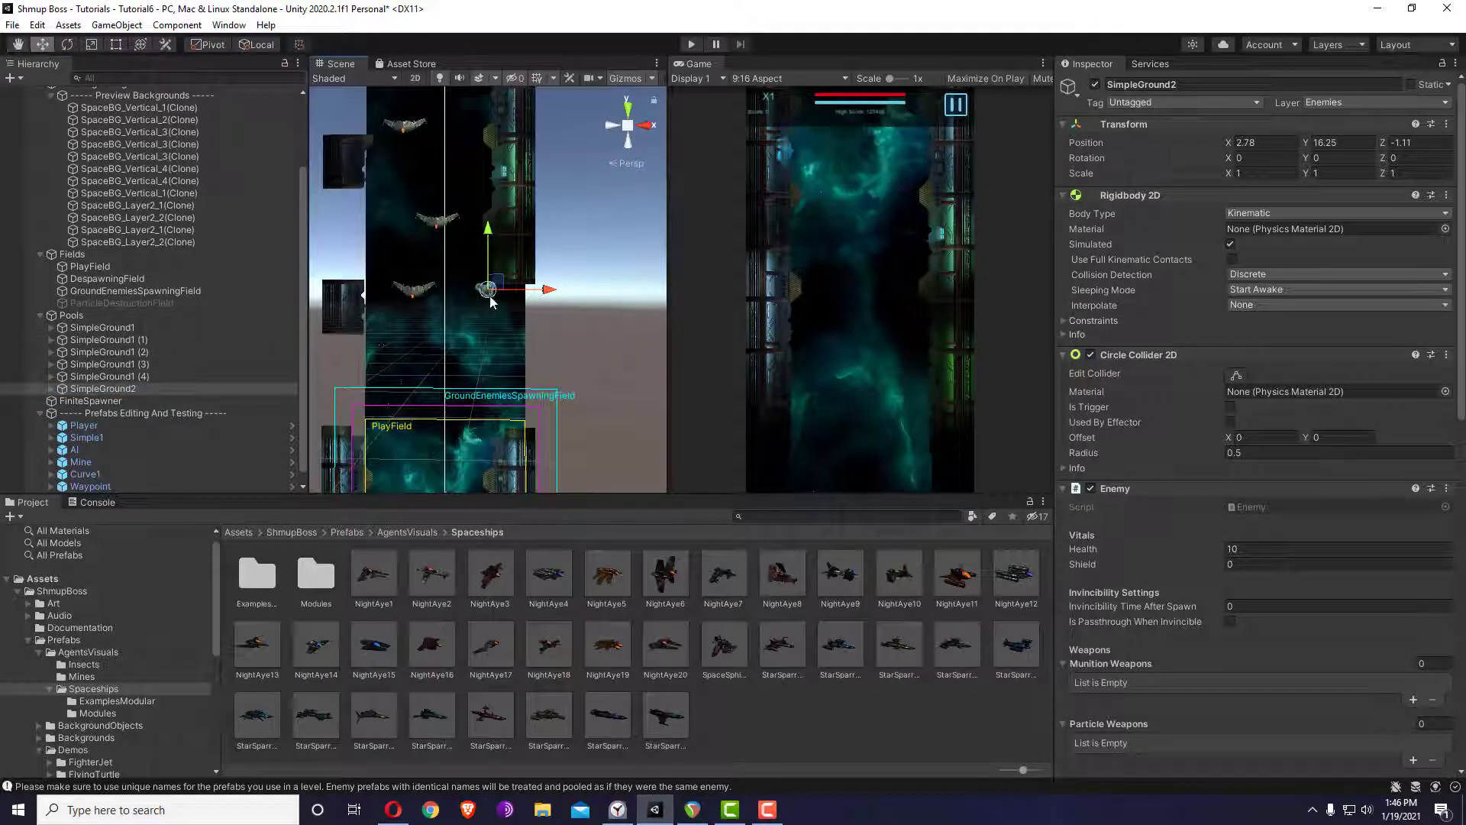
{"action": "middle_click_drag", "start_coordinate": [469, 258], "coordinate": [489, 296]}
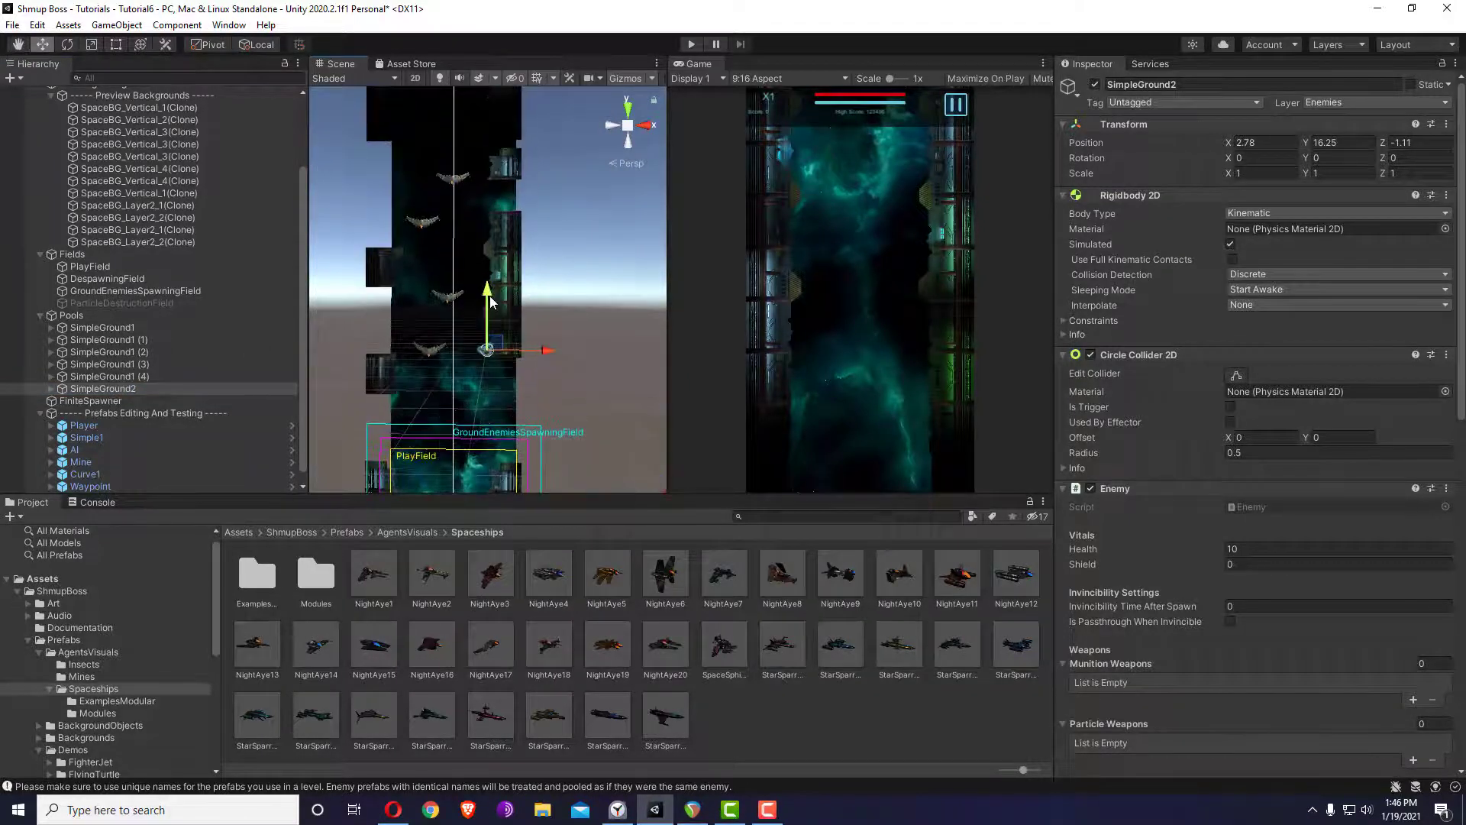
{"action": "left_click_drag", "start_coordinate": [489, 296], "coordinate": [484, 316]}
{"action": "key", "text": "ctrl+d"}
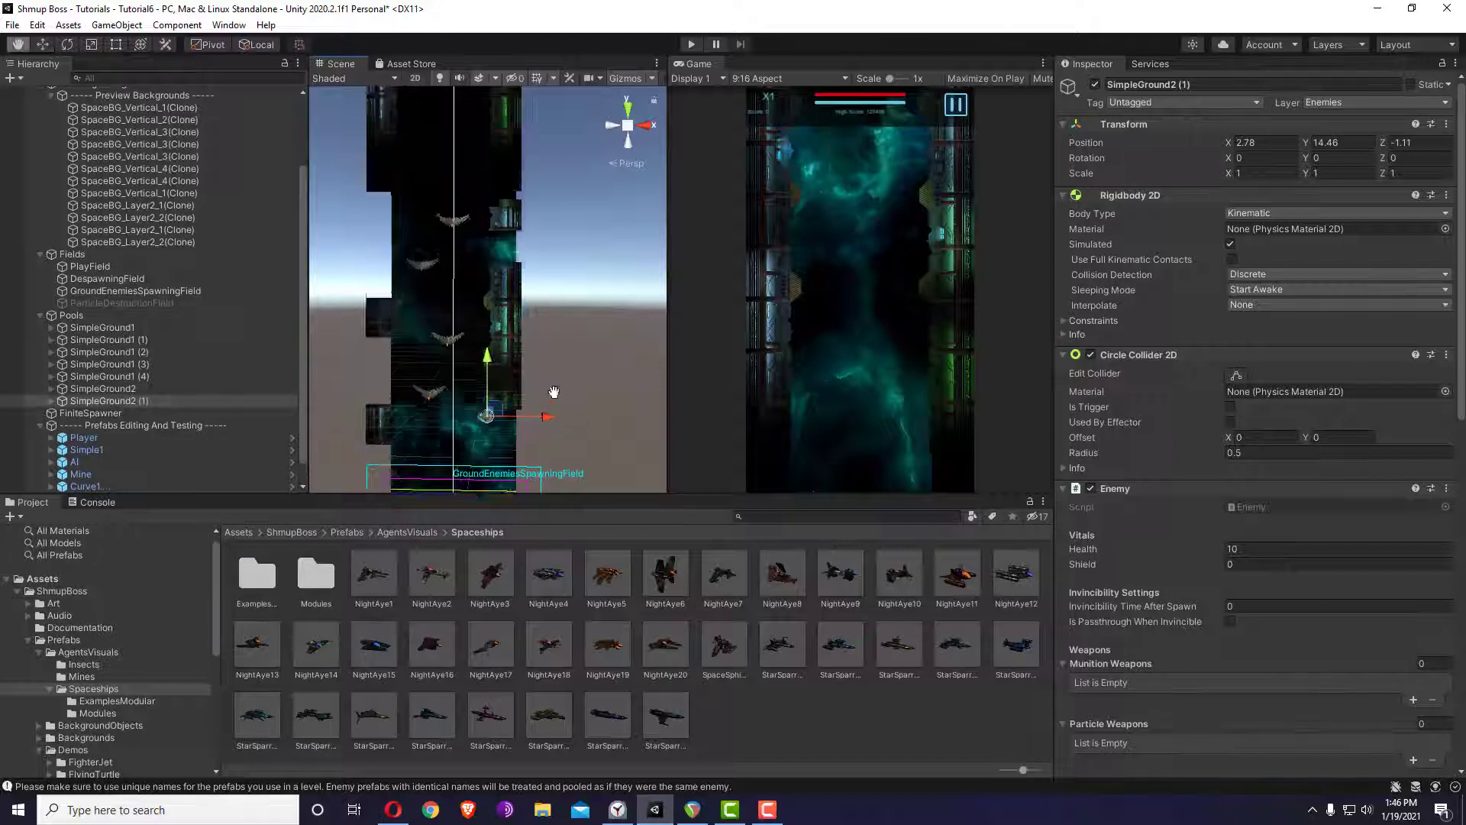
{"action": "middle_click_drag", "start_coordinate": [489, 229], "coordinate": [483, 313]}
{"action": "left_click_drag", "start_coordinate": [482, 401], "coordinate": [488, 131]}
{"action": "middle_click_drag", "start_coordinate": [527, 212], "coordinate": [515, 345]}
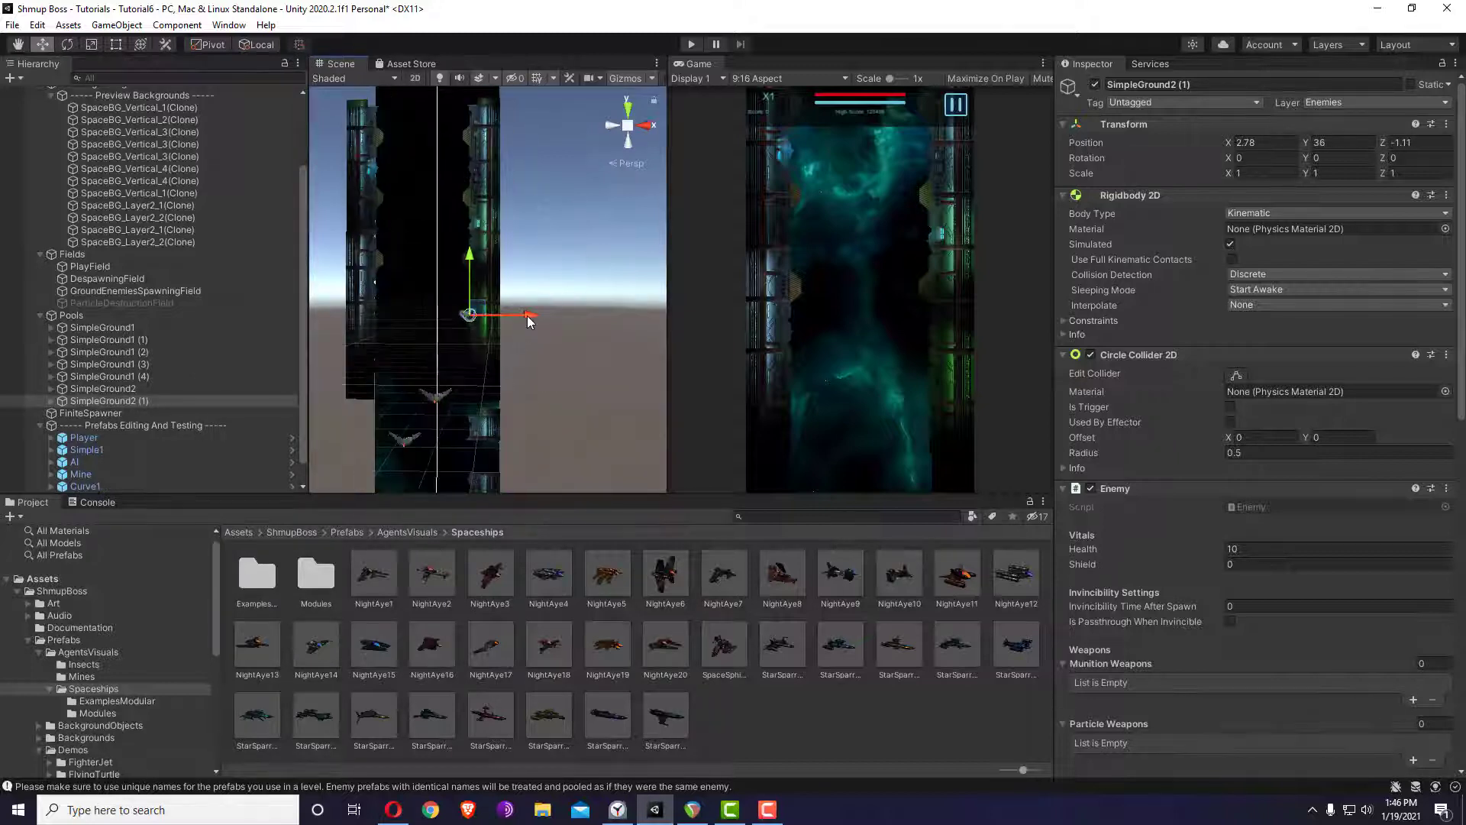
{"action": "left_click_drag", "start_coordinate": [530, 320], "coordinate": [483, 321]}
- Add copy (2) at X -0.82, Y 37.45, then collapse Pools and Scrolling Background
{"action": "key", "text": "ctrl+d"}
{"action": "left_click_drag", "start_coordinate": [423, 275], "coordinate": [424, 257]}
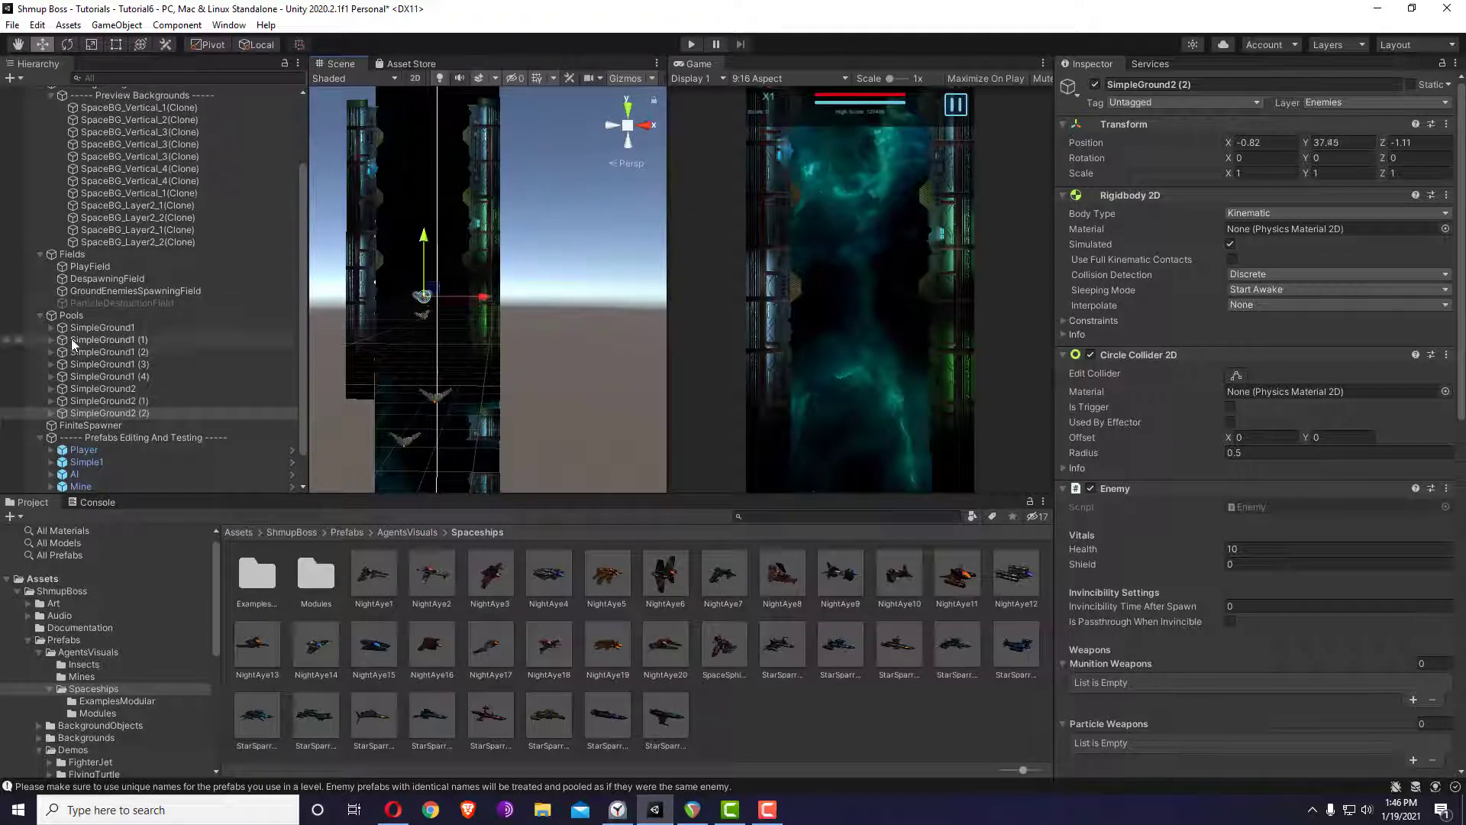
{"action": "left_click", "coordinate": [40, 315]}
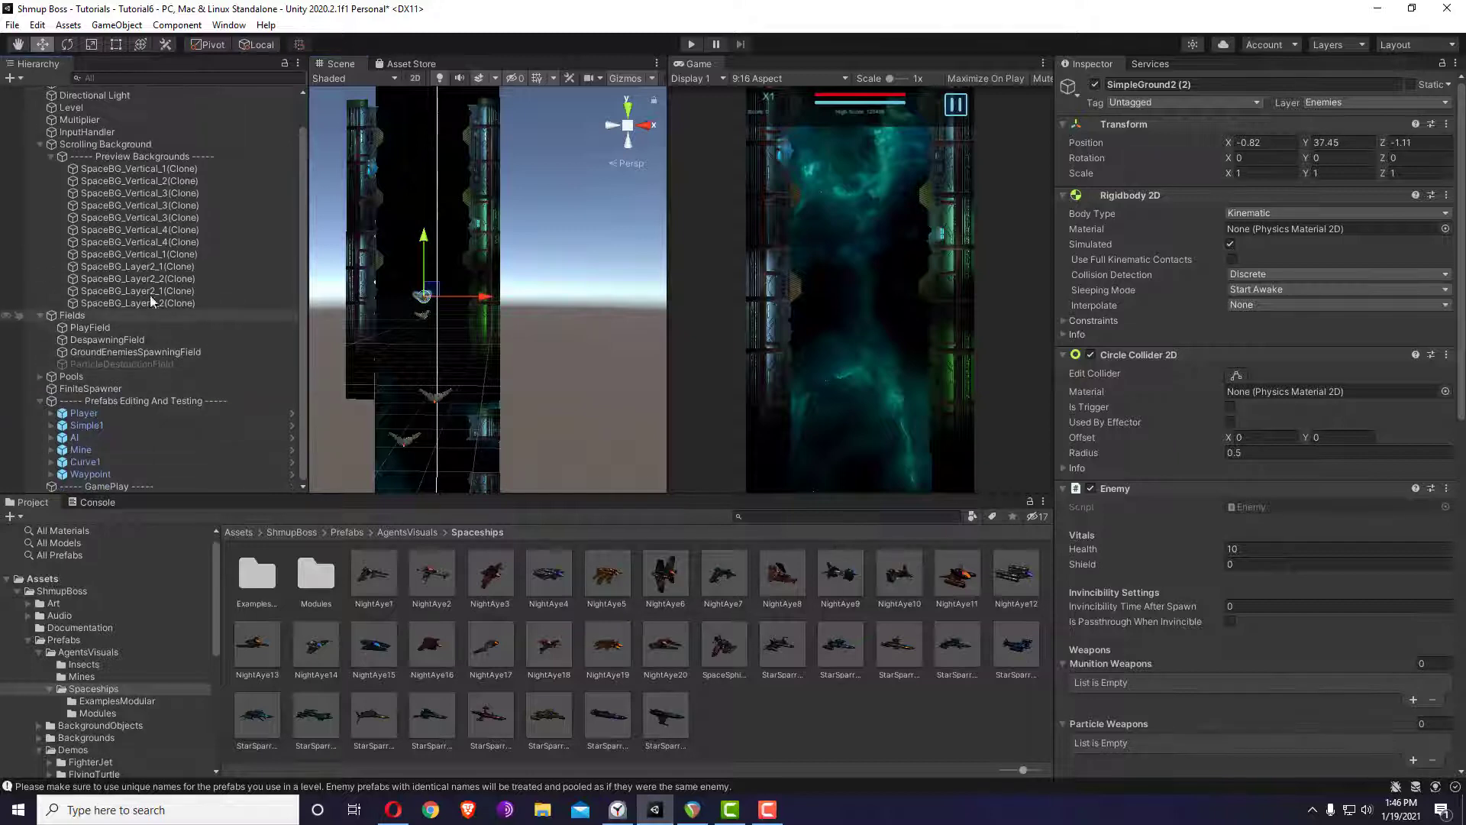
{"action": "left_click", "coordinate": [39, 143]}
{"action": "left_click", "coordinate": [191, 378]}
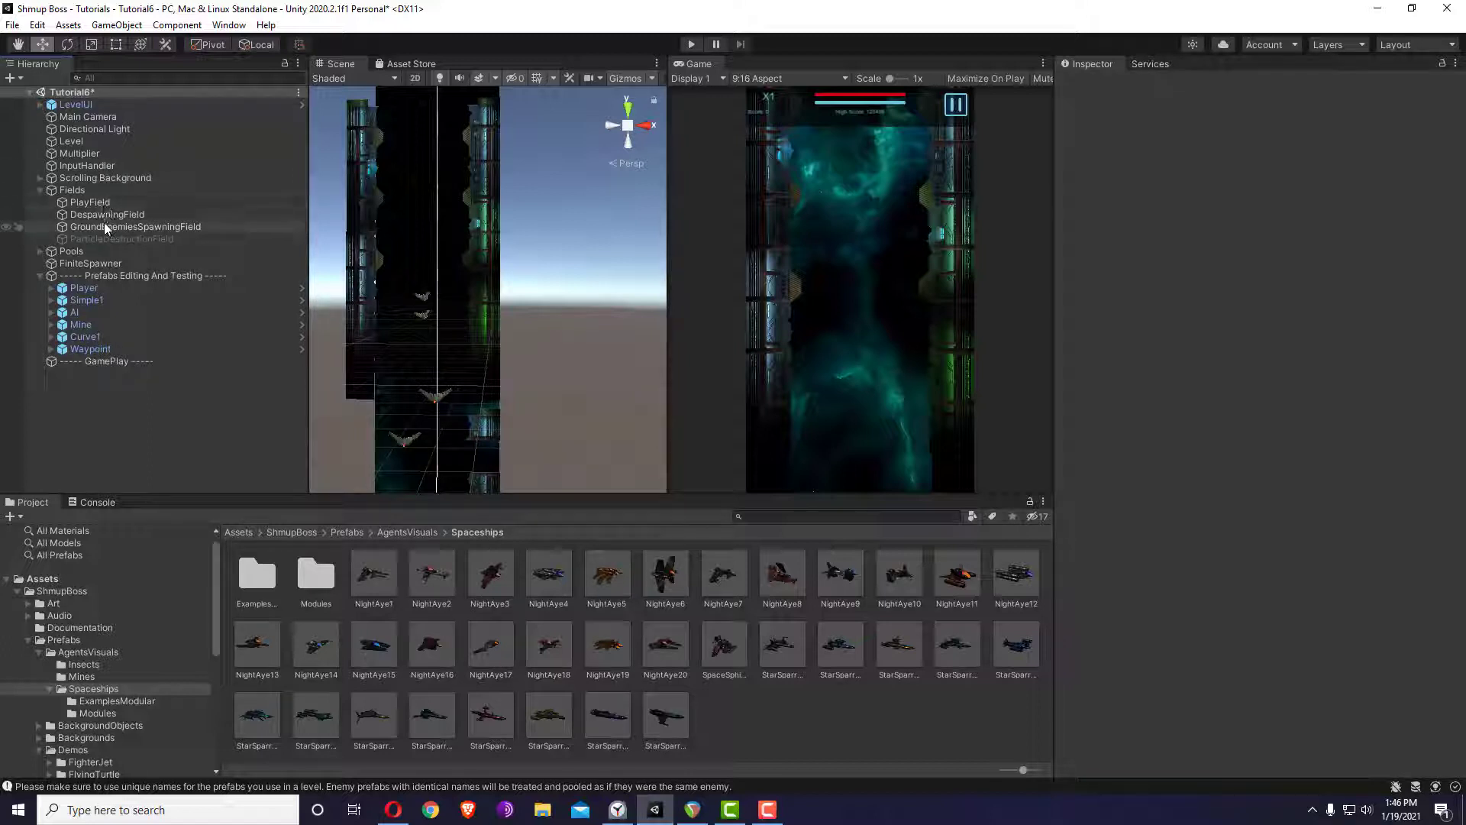
- Set FiniteSpawner's Waves Start Time to 150 and start a play-test
{"action": "left_click", "coordinate": [91, 265]}
{"action": "left_click", "coordinate": [1243, 229]}
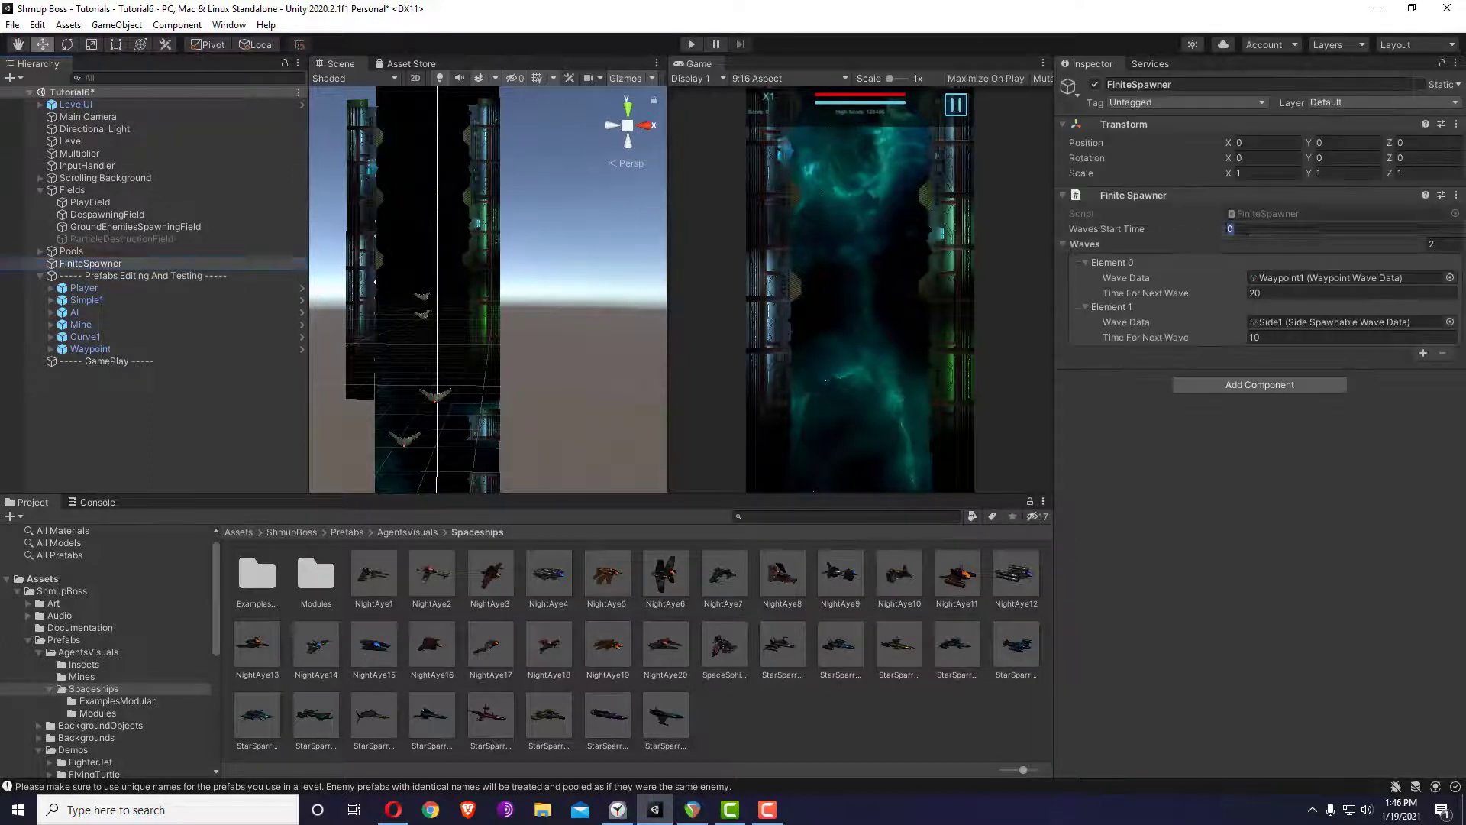
{"action": "type", "text": "15"}
{"action": "left_click", "coordinate": [690, 46]}
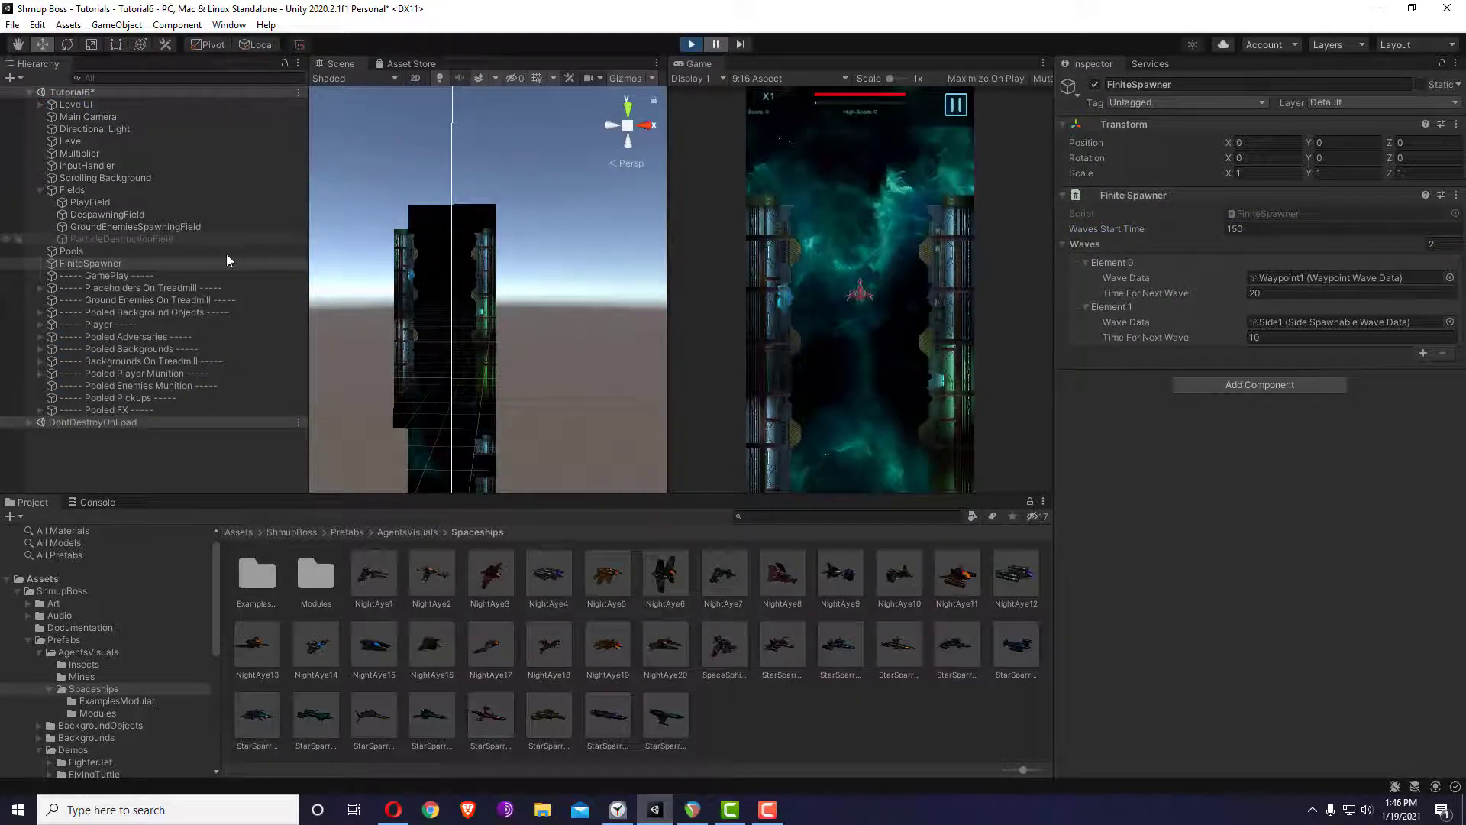
- Expand Placeholders On Treadmill and step through the SimpleGround1 and SimpleGround2 placeholders
{"action": "left_click", "coordinate": [66, 250]}
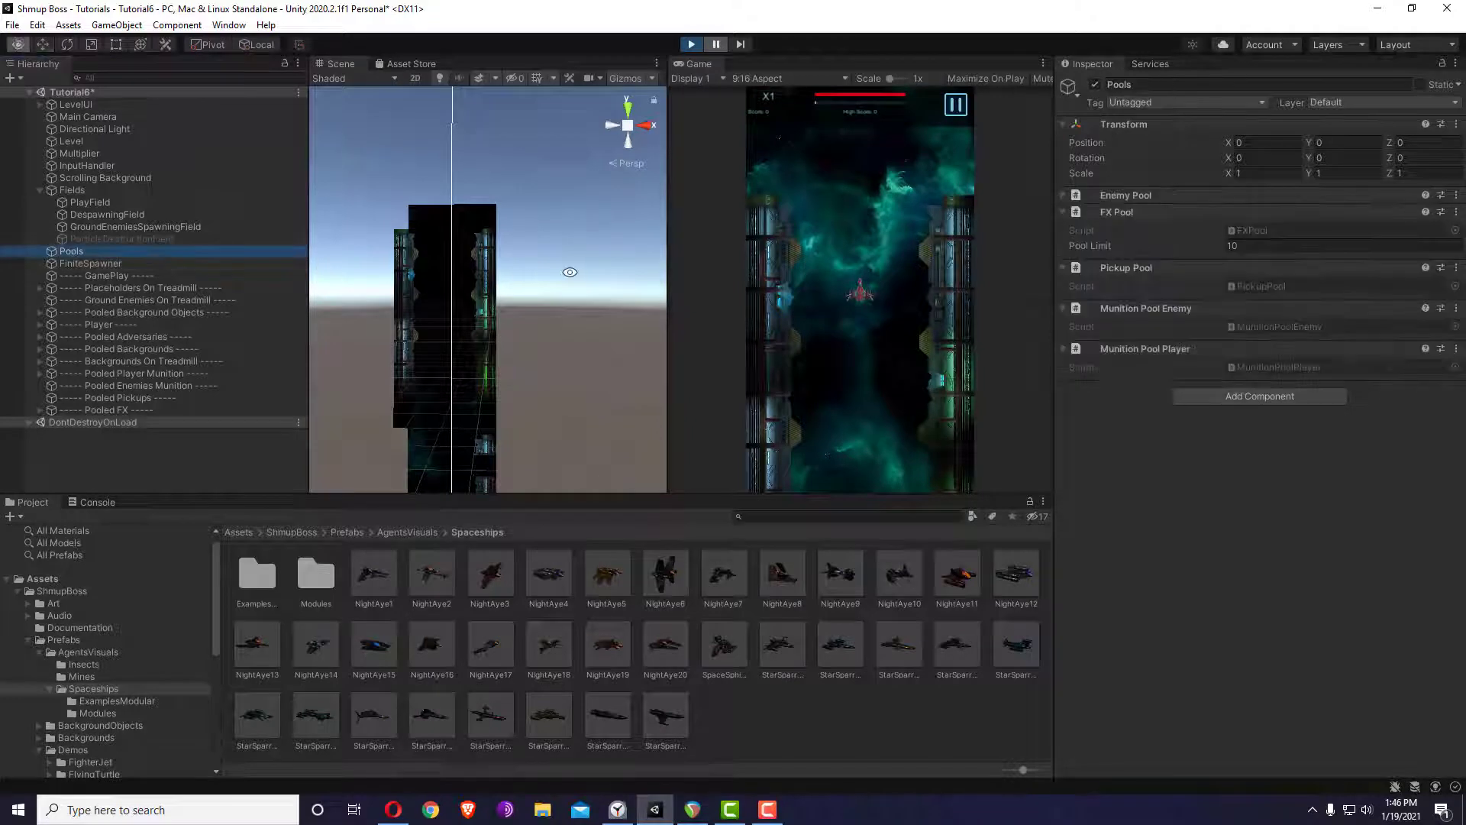
{"action": "middle_click_drag", "start_coordinate": [571, 271], "coordinate": [469, 275]}
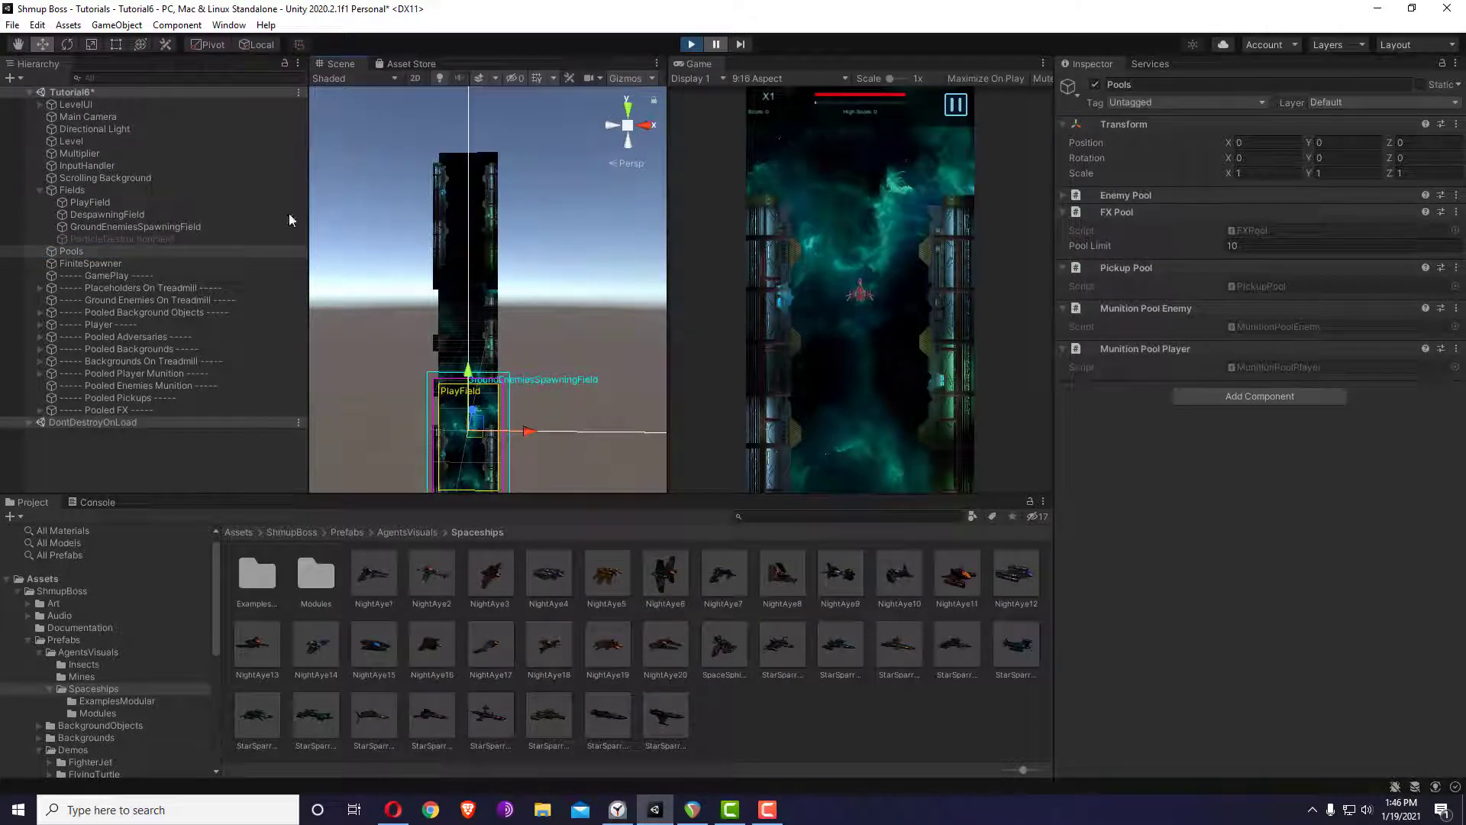
{"action": "left_click", "coordinate": [40, 287]}
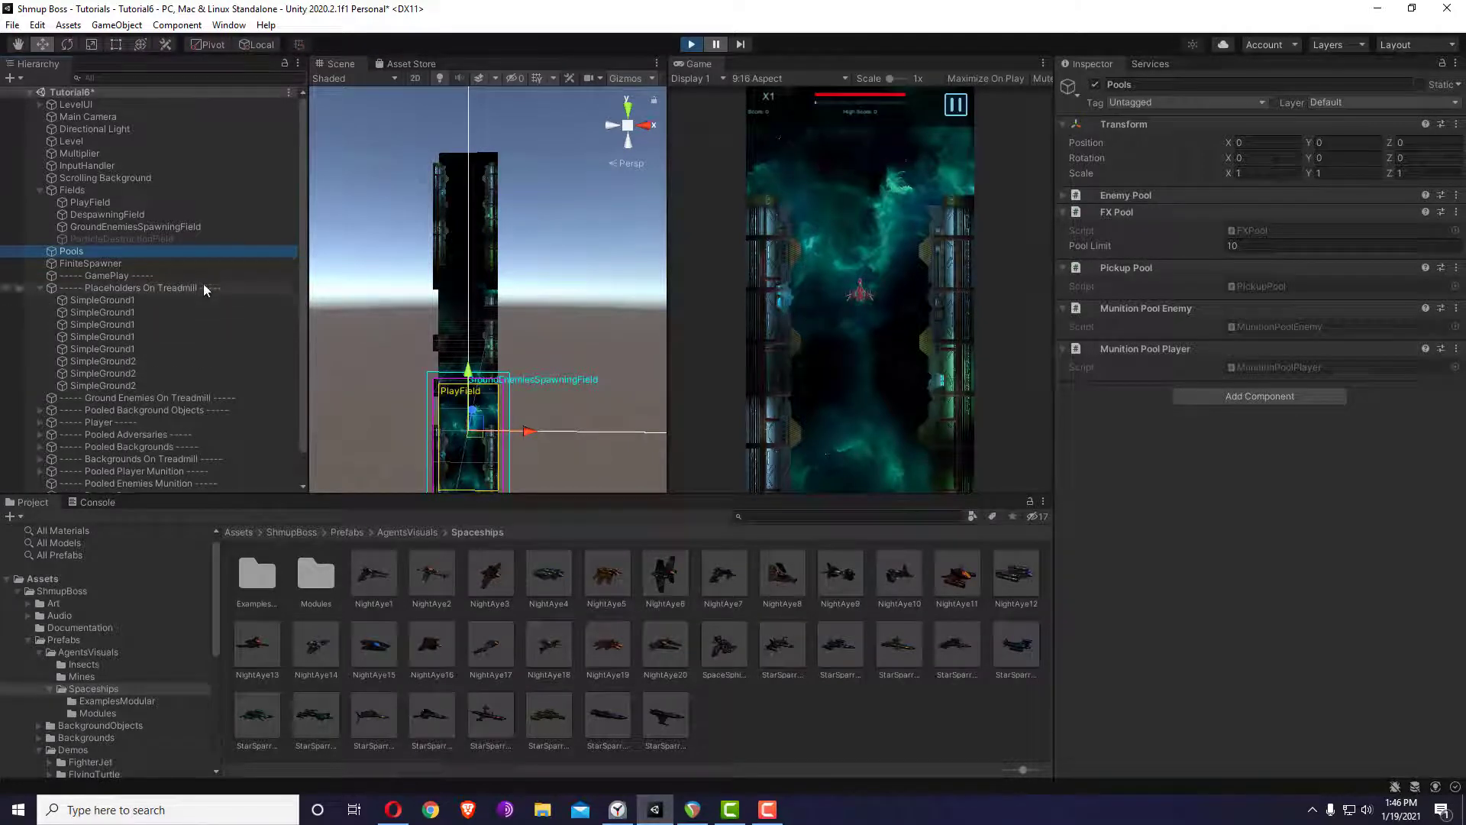
{"action": "left_click", "coordinate": [144, 300]}
{"action": "key", "text": "Down"}
{"action": "key", "text": "Down"}
{"action": "key", "text": "Down"}
{"action": "key", "text": "Down"}
{"action": "key", "text": "Down"}
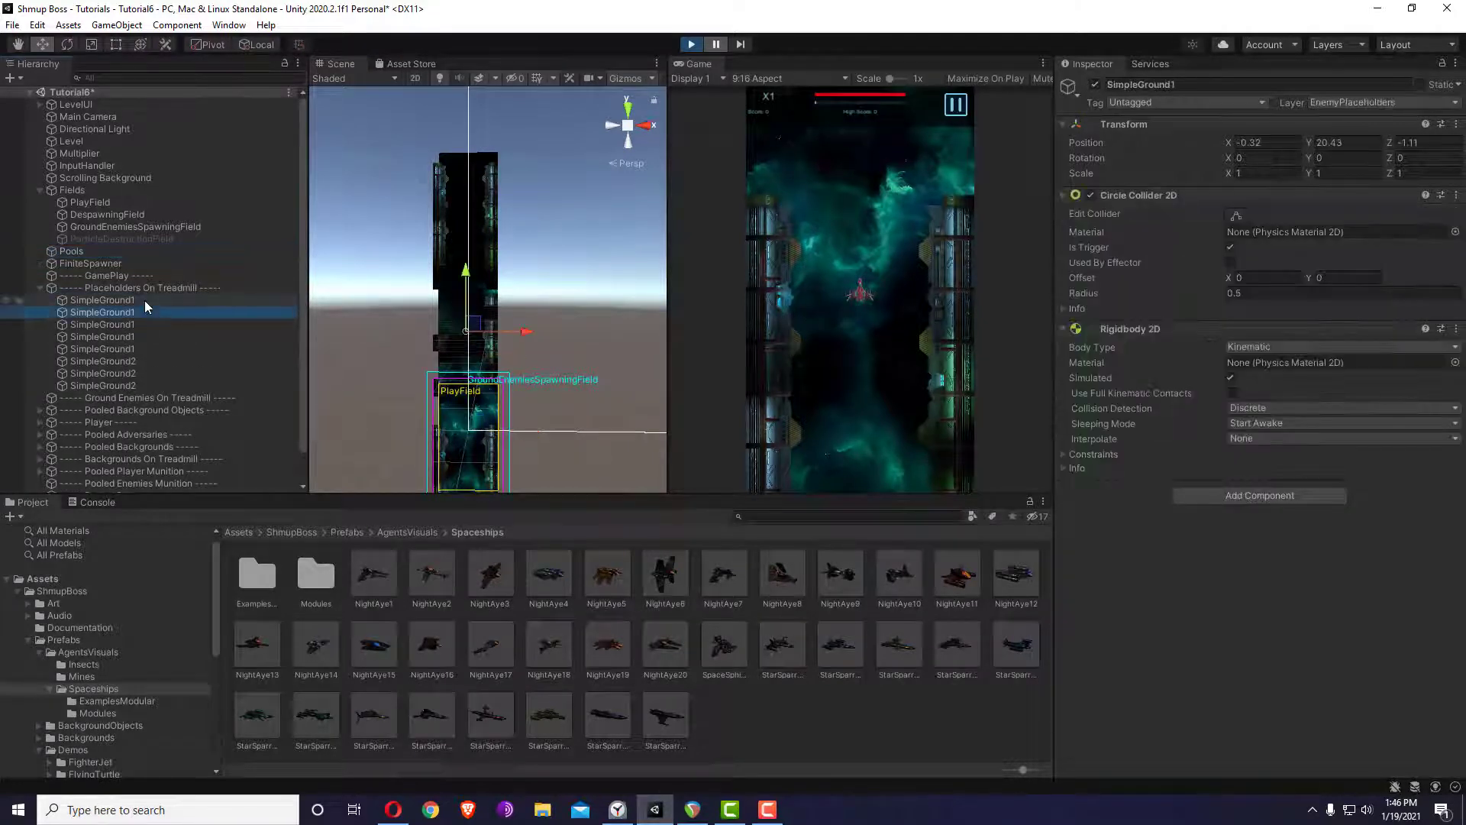
{"action": "key", "text": "Up"}
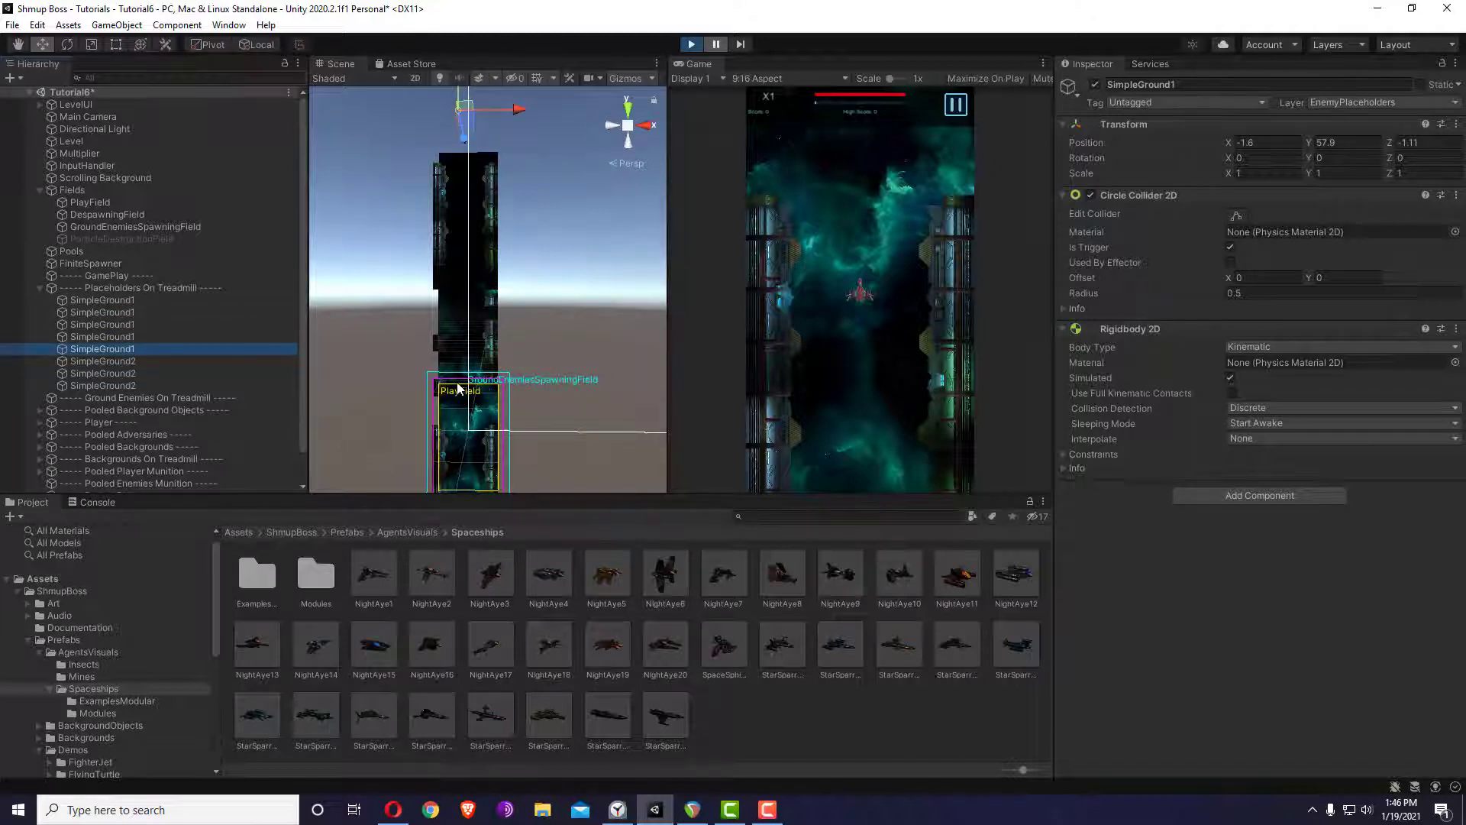
{"action": "key", "text": "Down"}
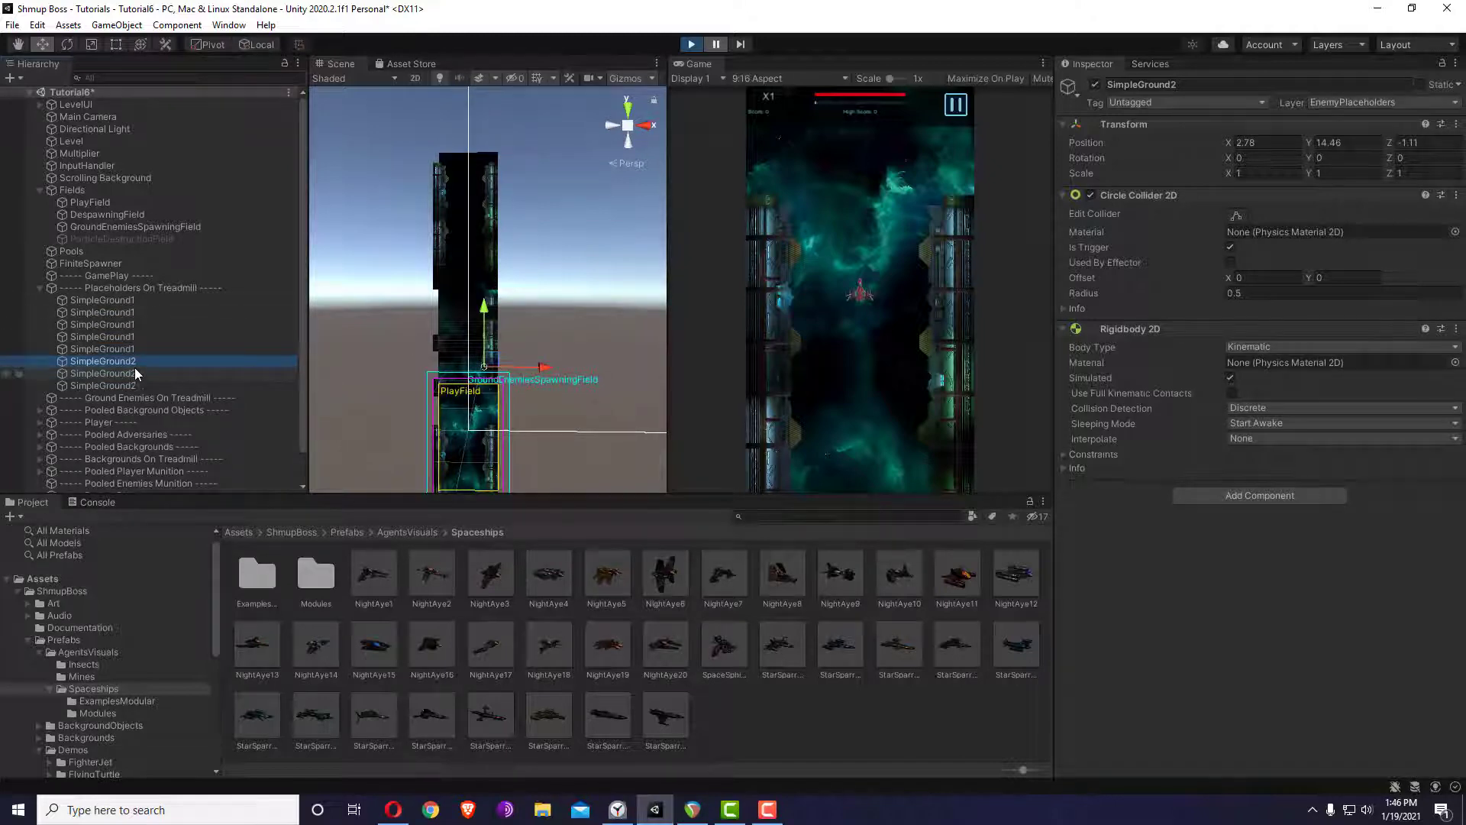
{"action": "left_click", "coordinate": [136, 302]}
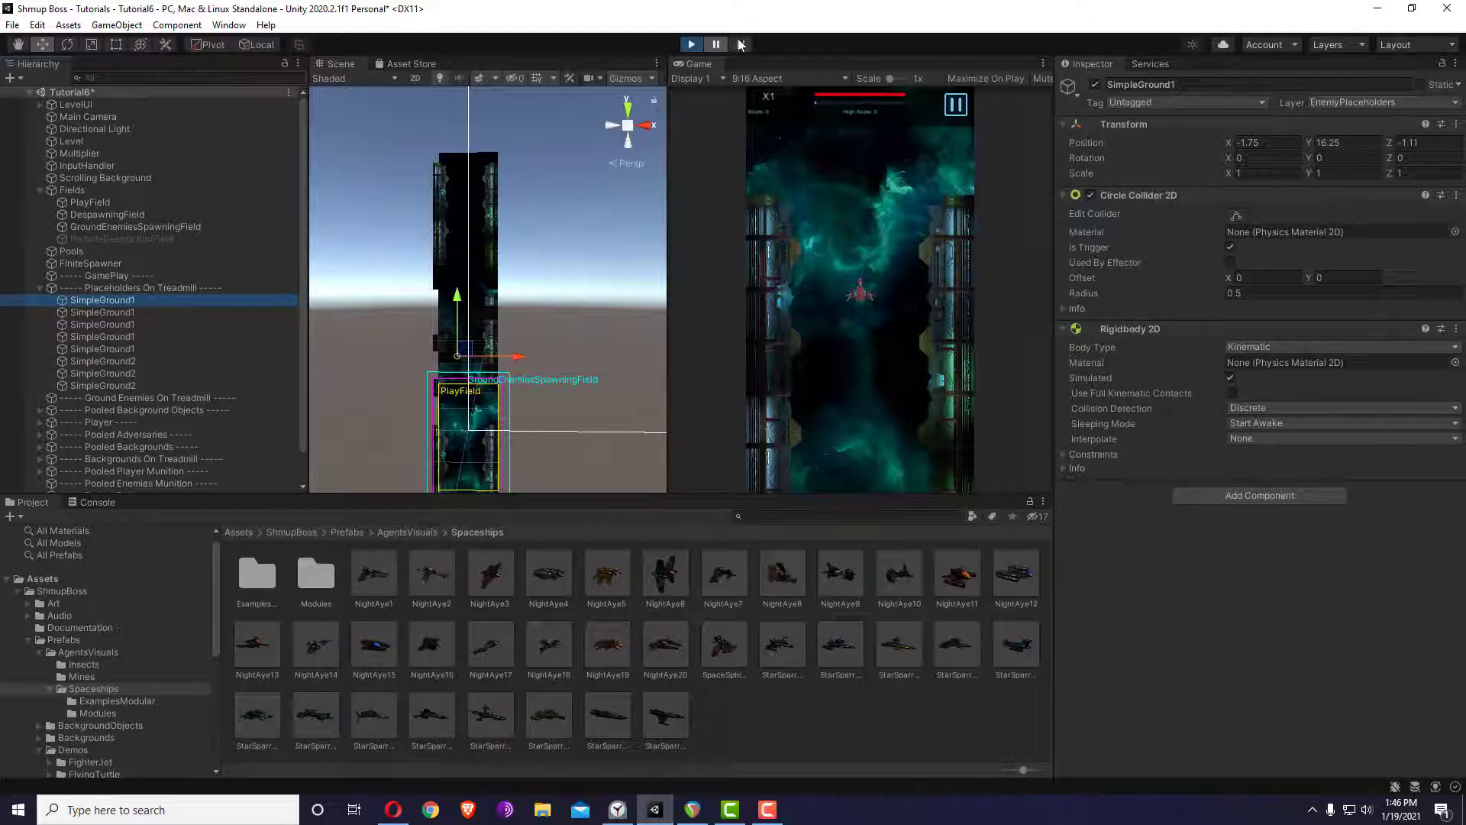
- Expand Pooled Adversaries to list the inactive enemy copies
{"action": "scroll", "coordinate": [126, 329], "scroll_direction": "down", "scroll_amount": 1}
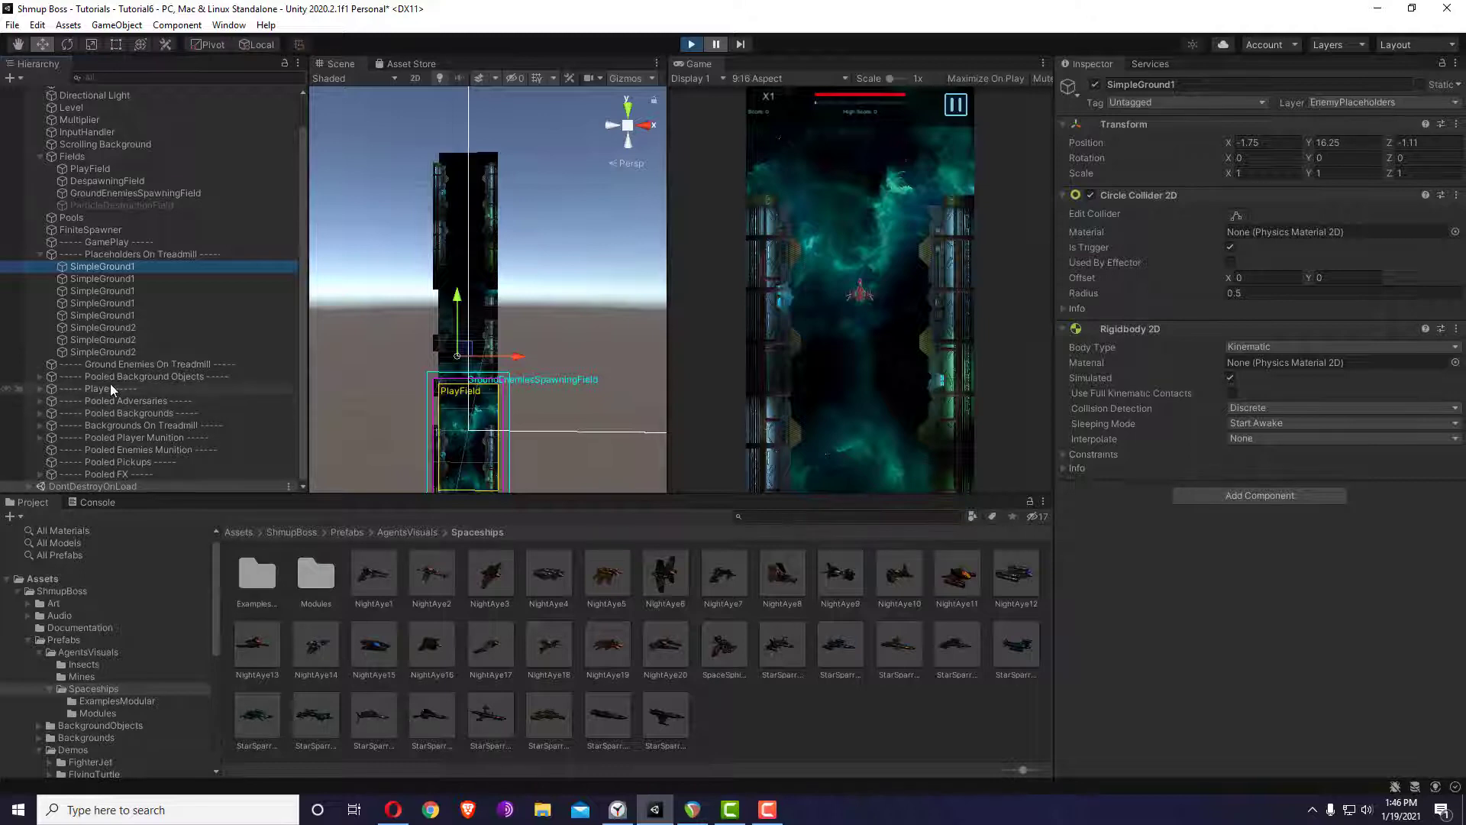
{"action": "left_click", "coordinate": [40, 401]}
{"action": "scroll", "coordinate": [177, 364], "scroll_direction": "down", "scroll_amount": 6}
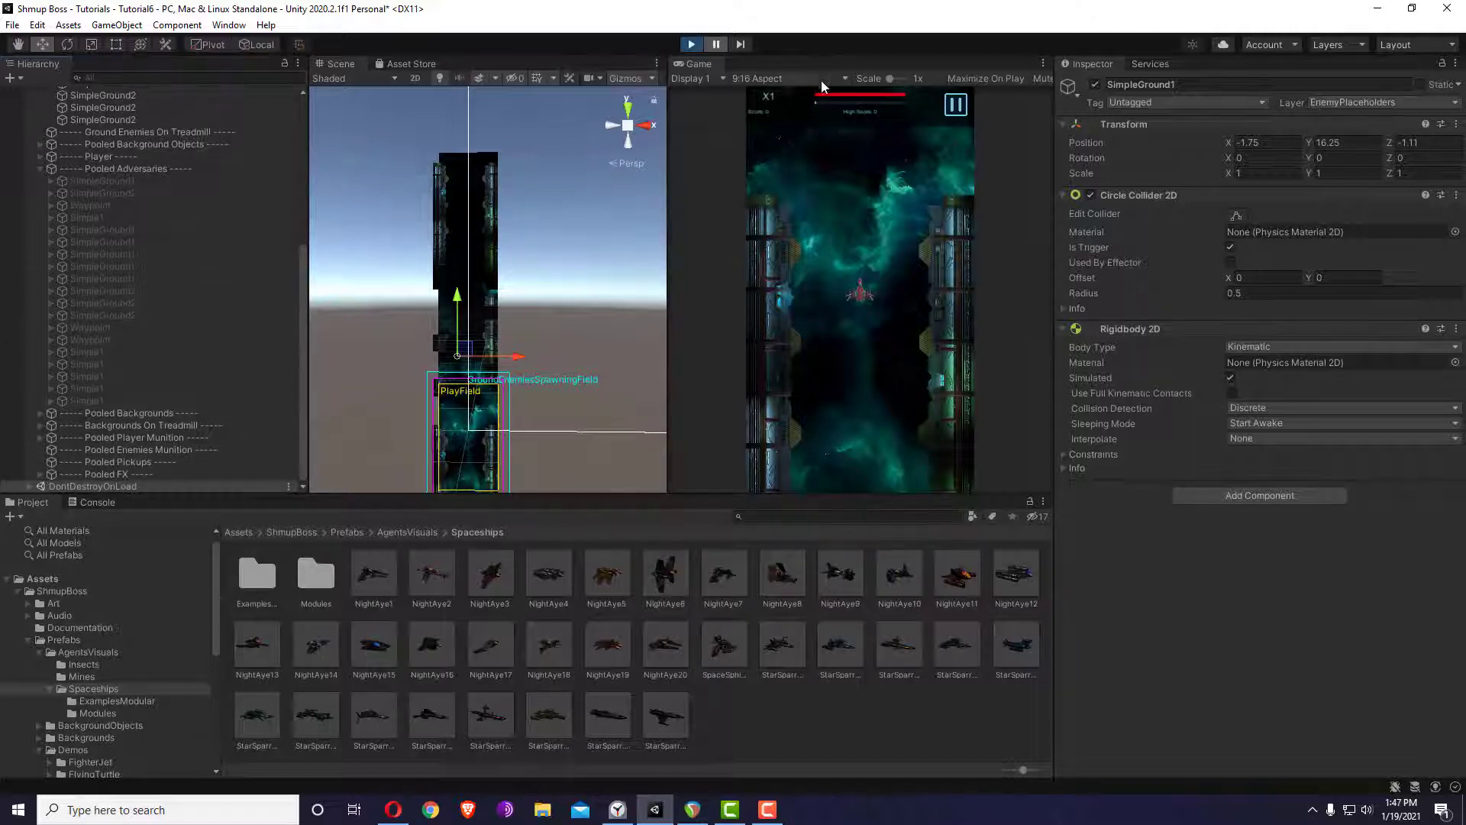
- Resume the play-test, watch enemies spawn under Ground Enemies On Treadmill, then stop play mode
{"action": "left_click", "coordinate": [717, 44]}
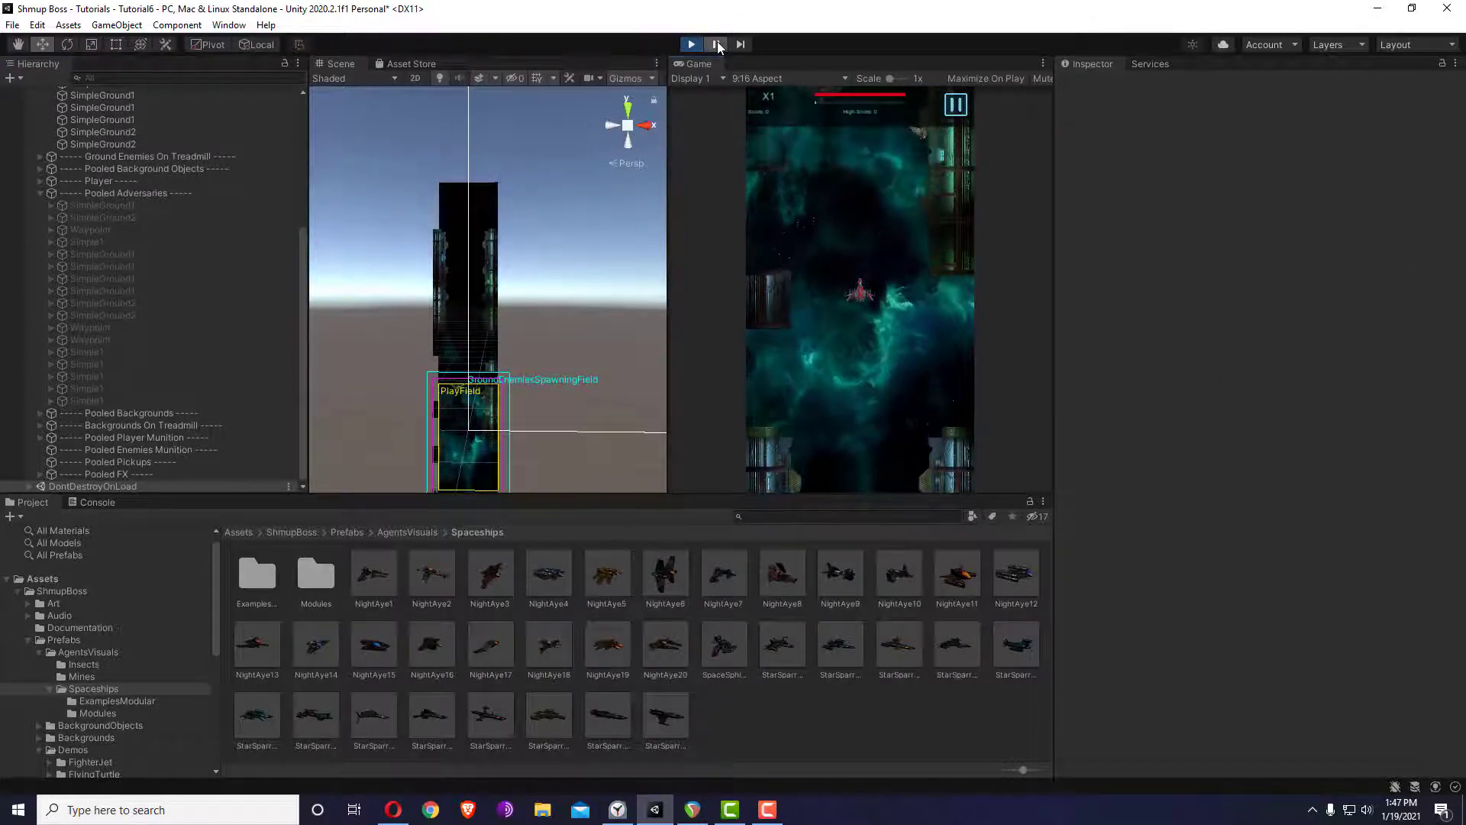
{"action": "scroll", "coordinate": [162, 185], "scroll_direction": "up", "scroll_amount": 3}
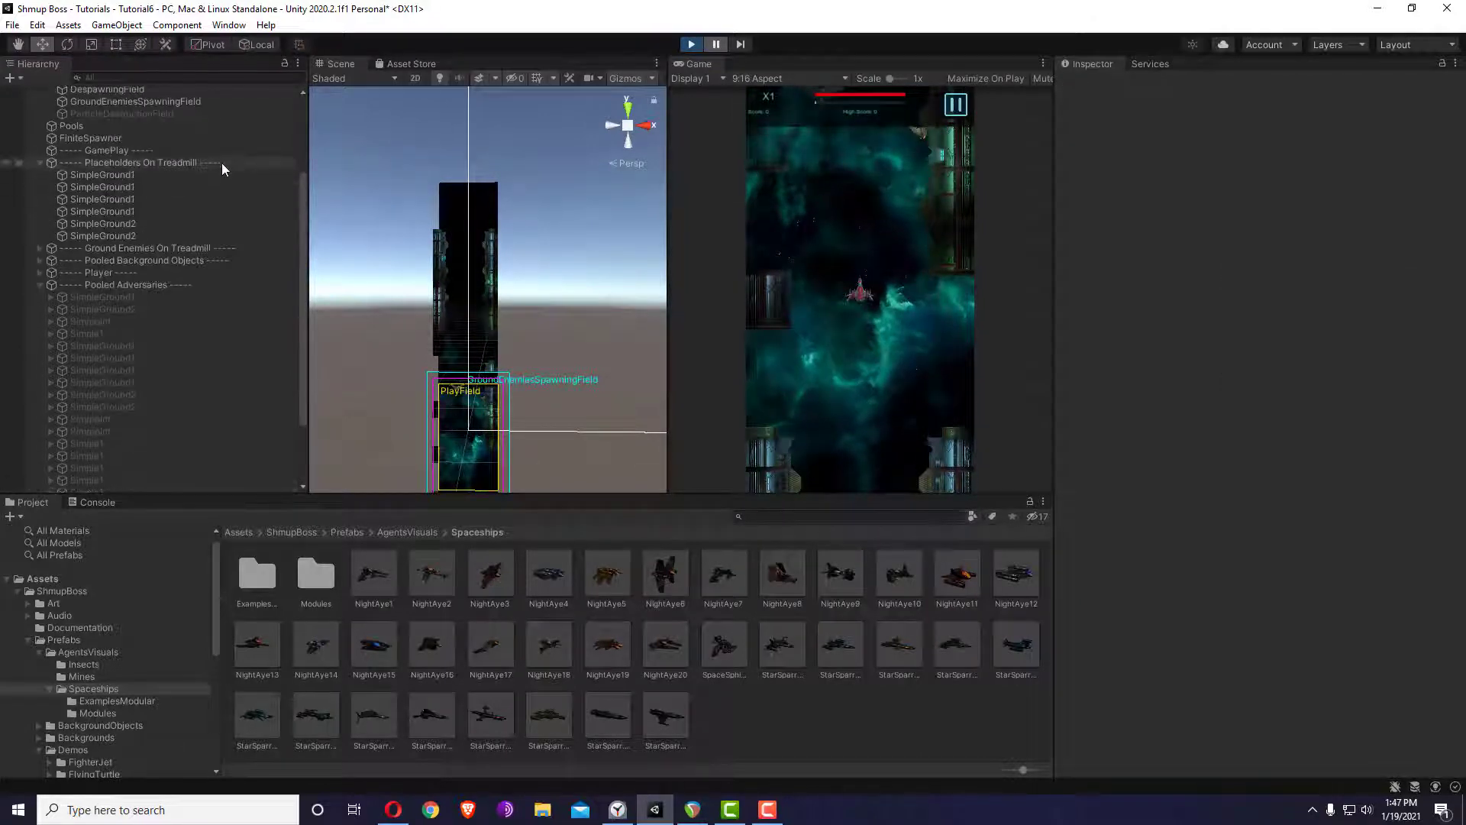
{"action": "left_click", "coordinate": [42, 248]}
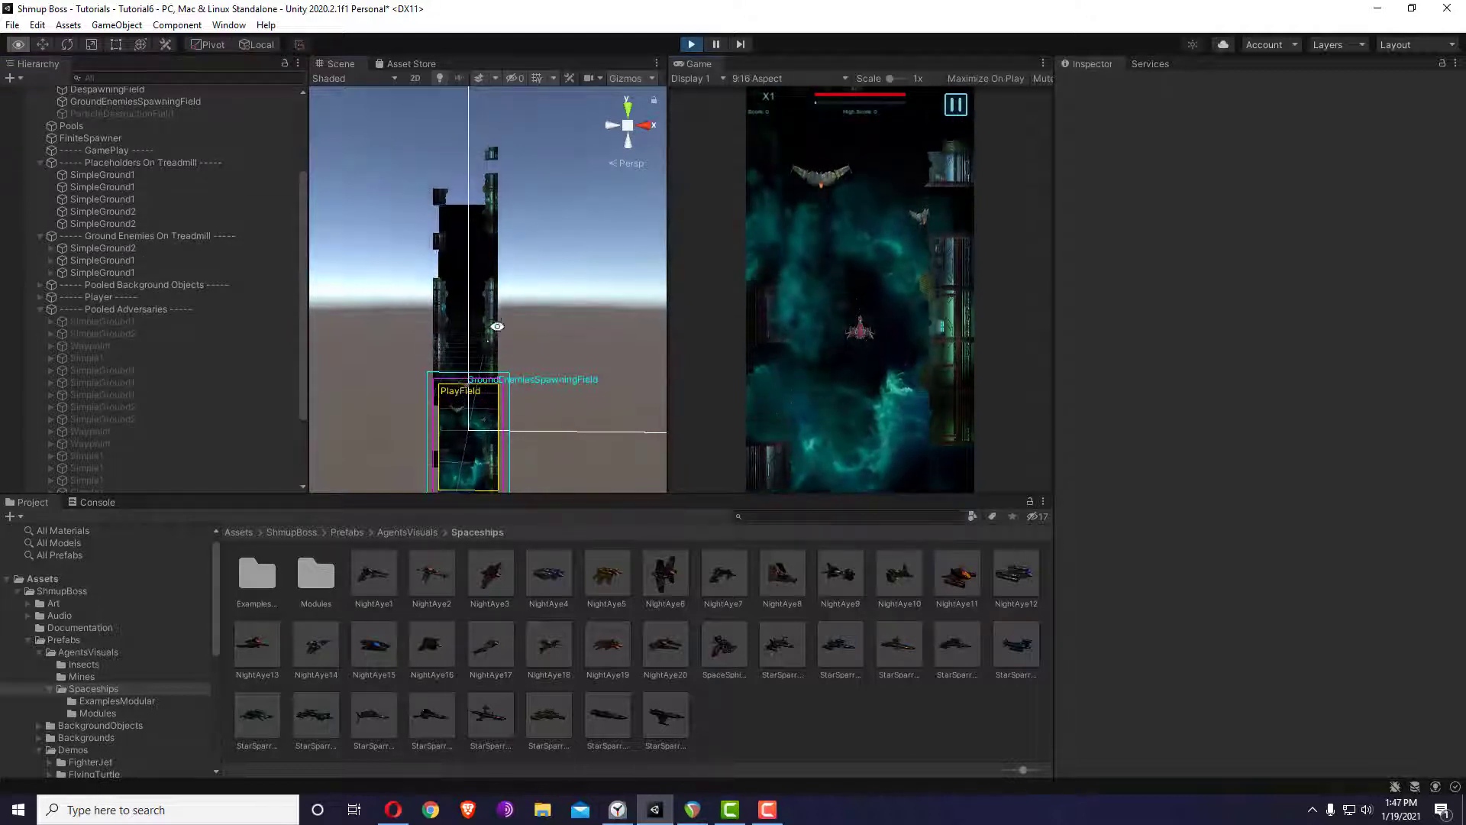
{"action": "scroll", "coordinate": [490, 317], "scroll_direction": "down", "scroll_amount": 1}
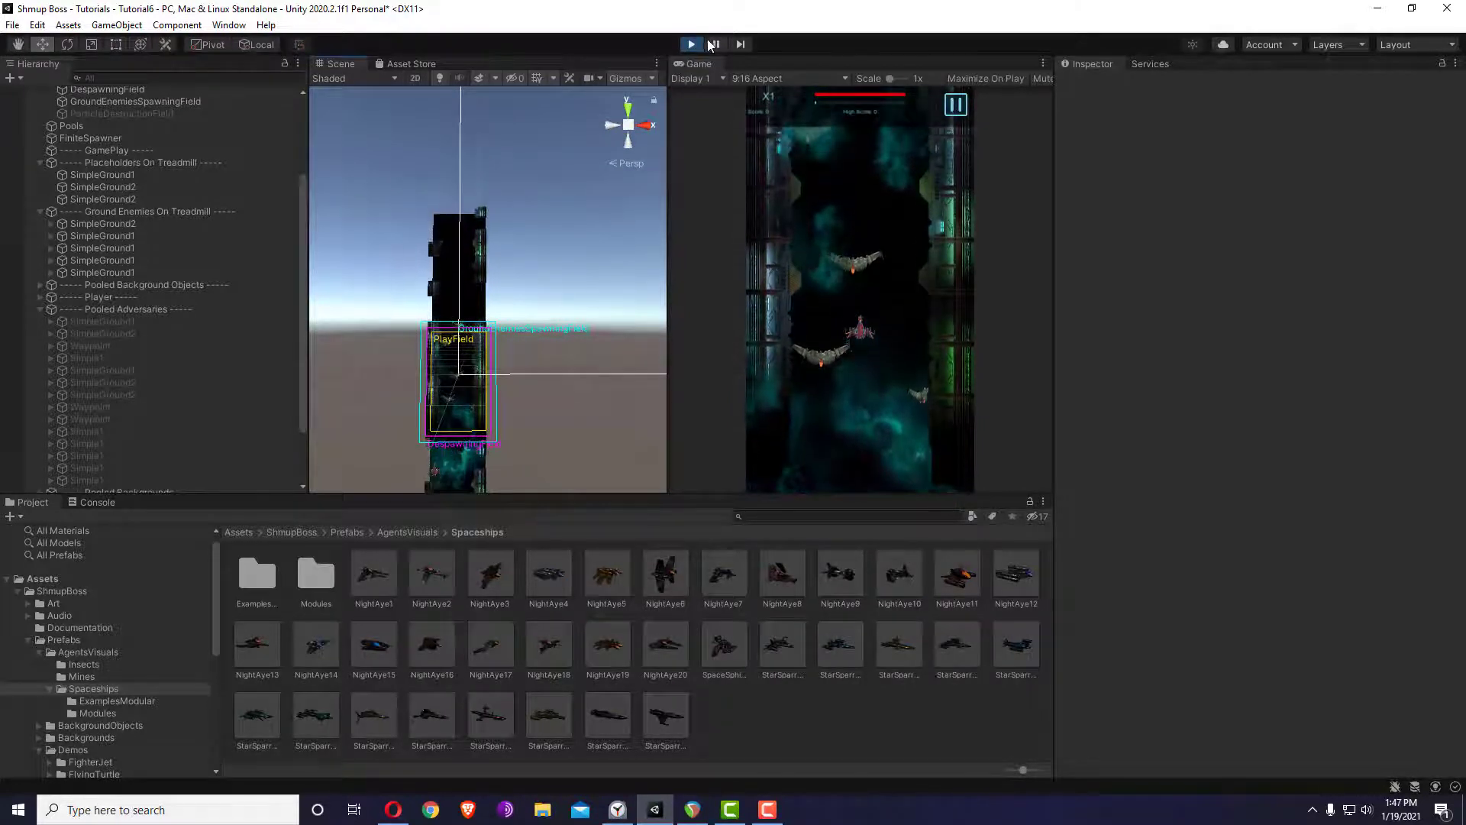
{"action": "left_click", "coordinate": [872, 222]}
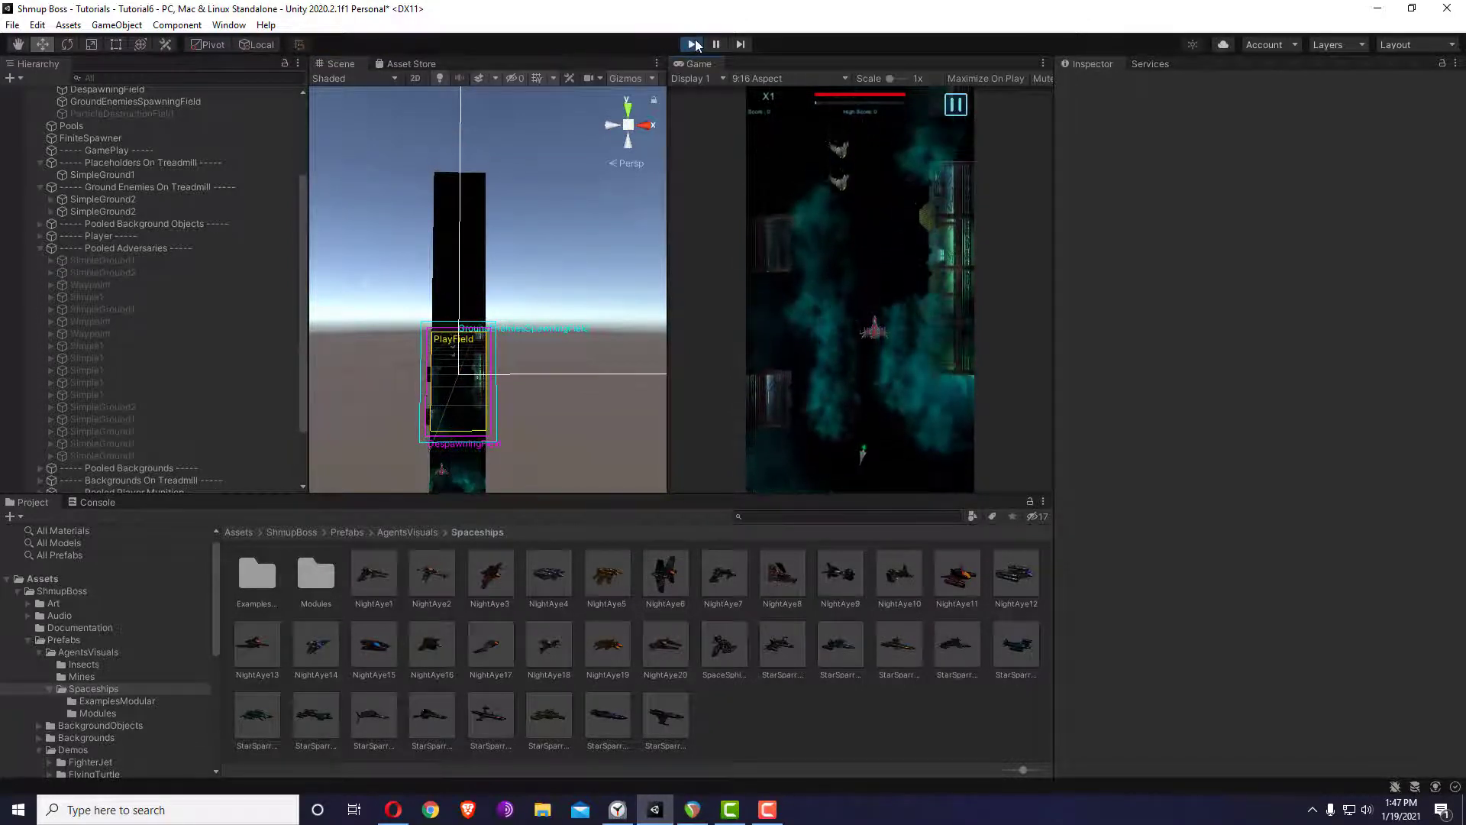
{"action": "left_click", "coordinate": [921, 223]}
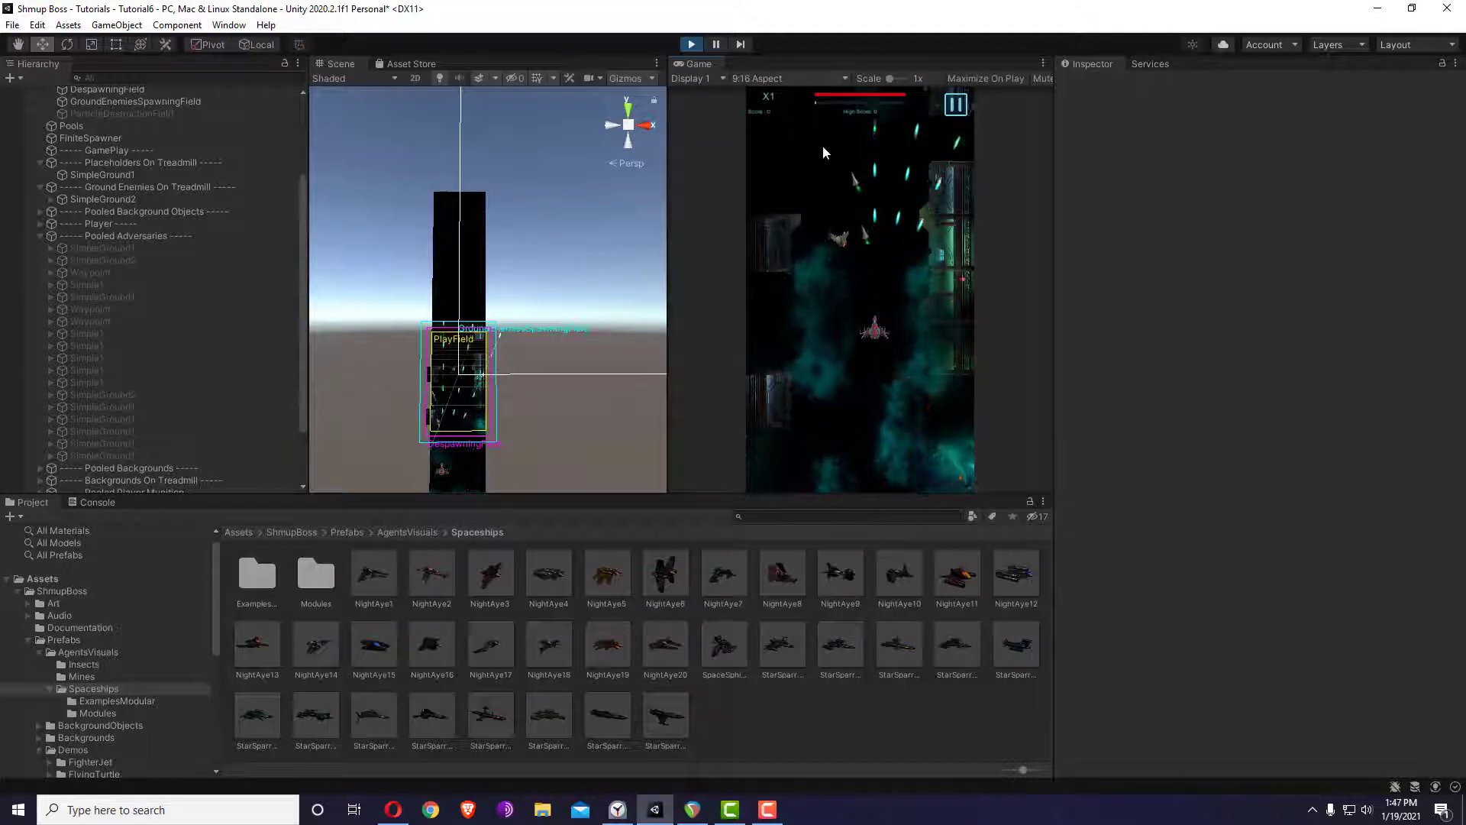
{"action": "left_click", "coordinate": [690, 44]}
{"action": "key", "text": "XF86AudioLowerVolume"}
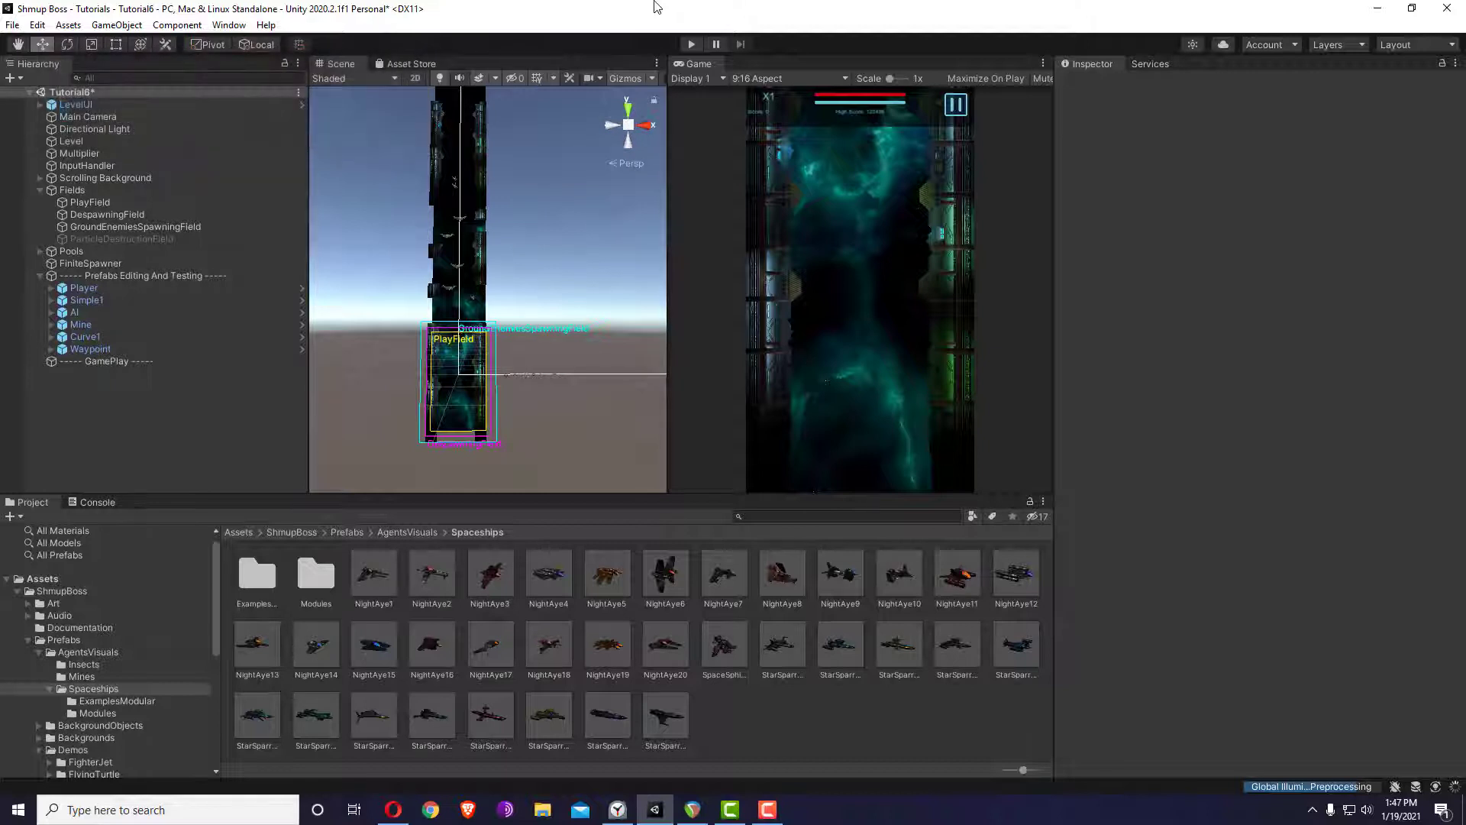
- Show FiniteSpawner's Waypoint1 and Side1 waves, then switch to the ShmpBoss wave diagram in Opera
{"action": "left_click", "coordinate": [178, 265]}
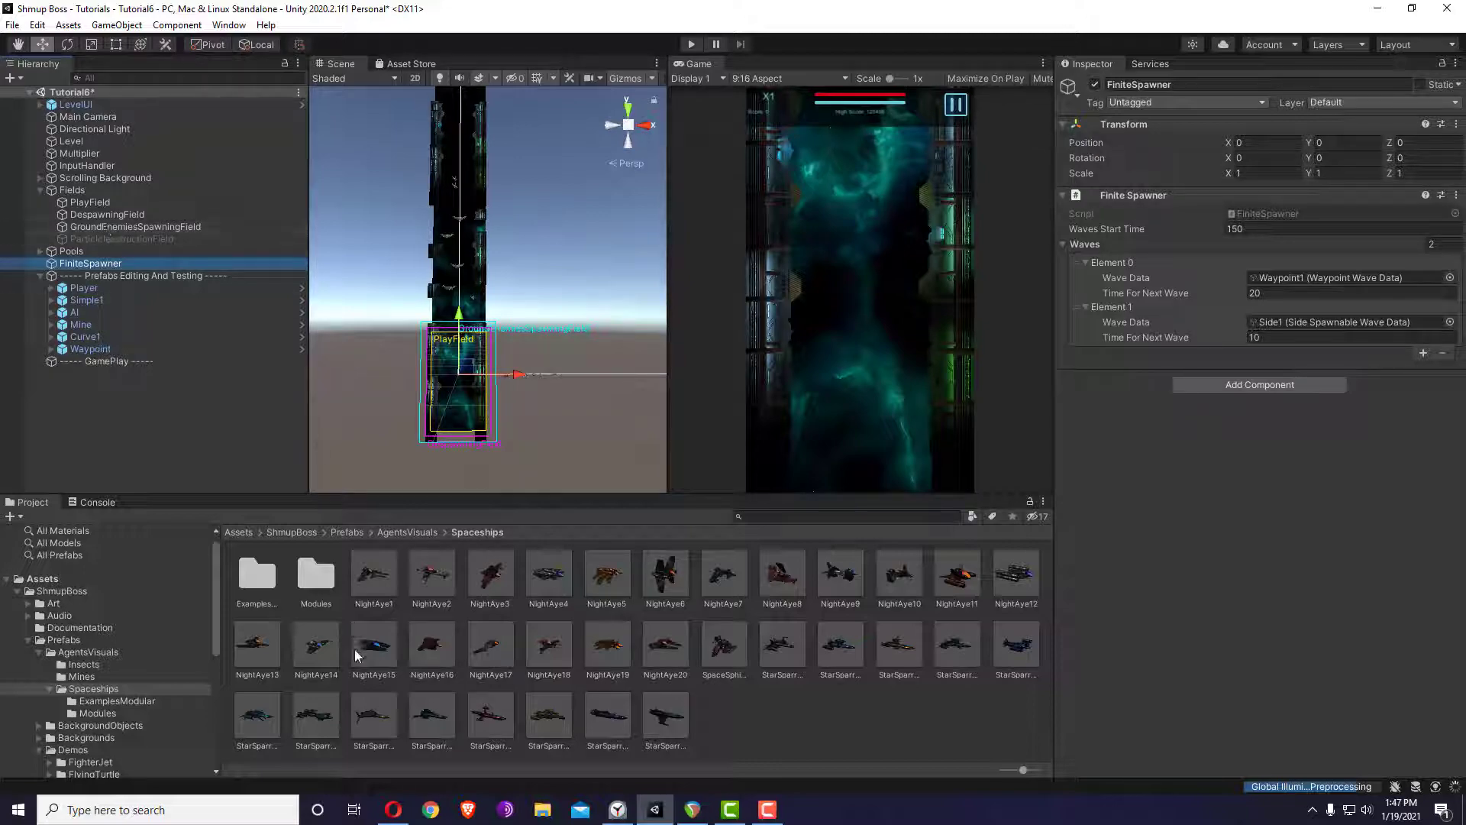
{"action": "left_click", "coordinate": [393, 809]}
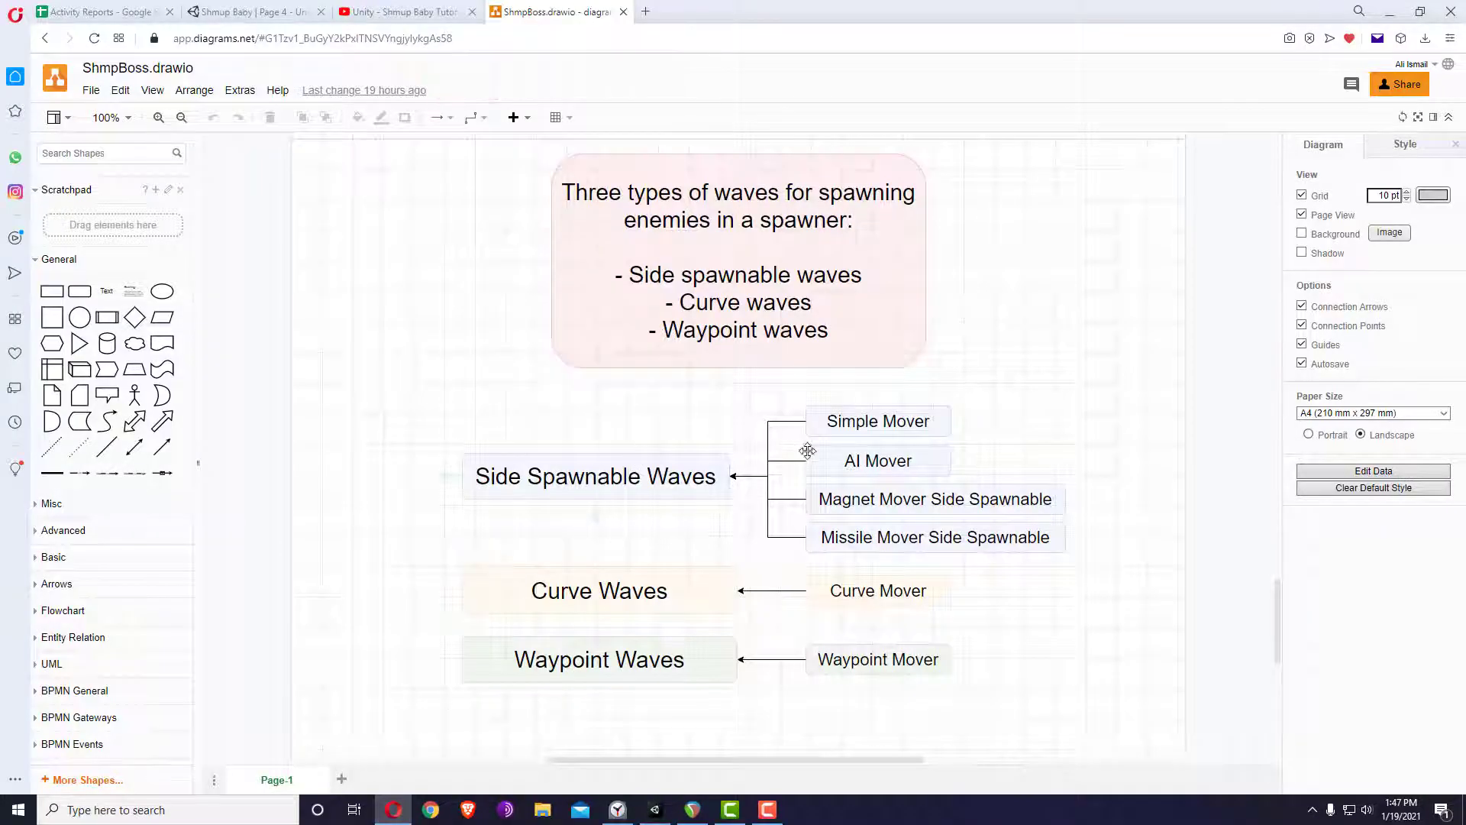
- Check Unity briefly, then return to the diagram's Side Spawnable Waves box
{"action": "left_click", "coordinate": [658, 810]}
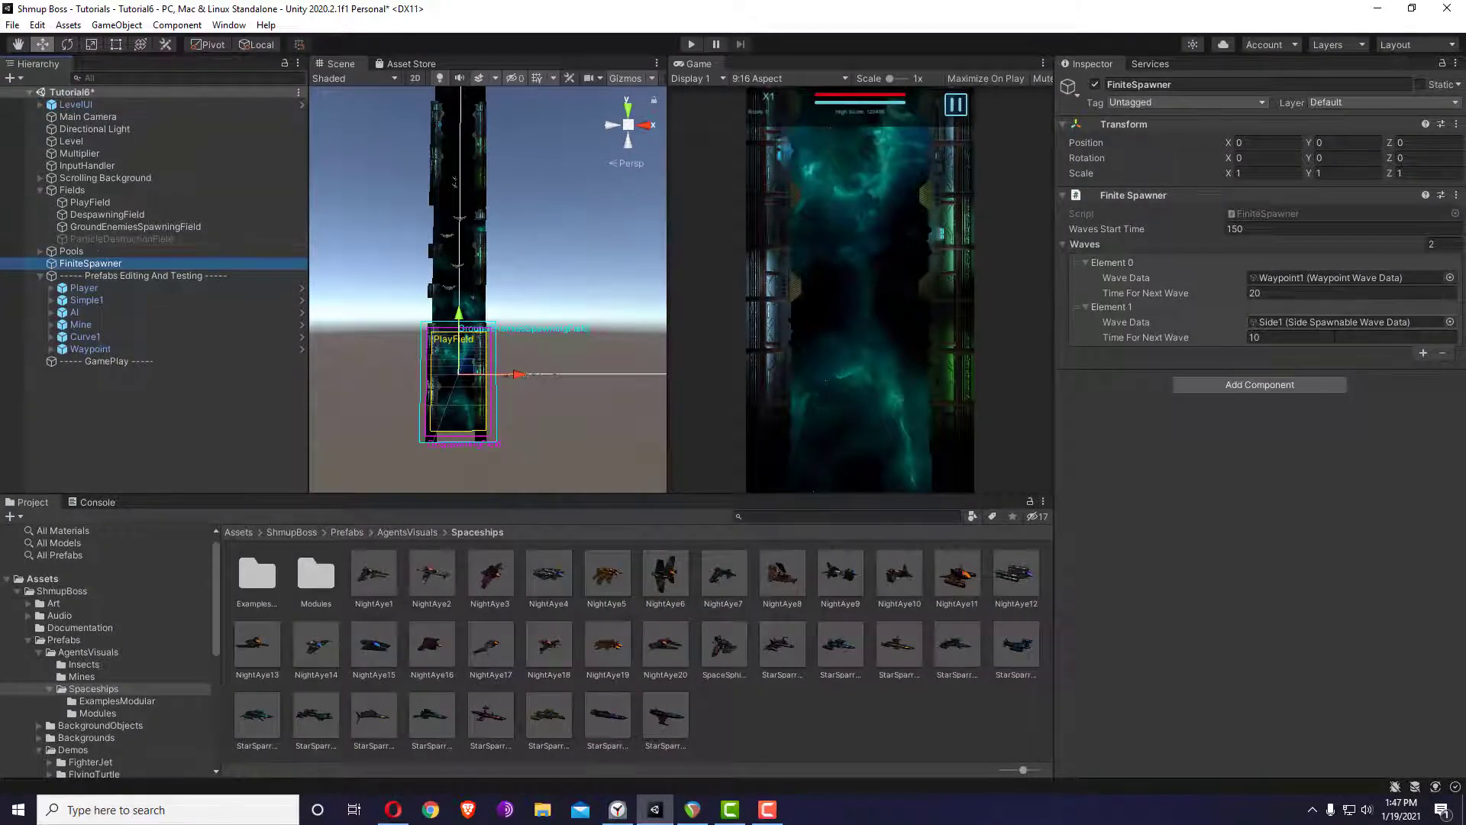
{"action": "key", "text": "alt+Tab"}
{"action": "left_click", "coordinate": [698, 483]}
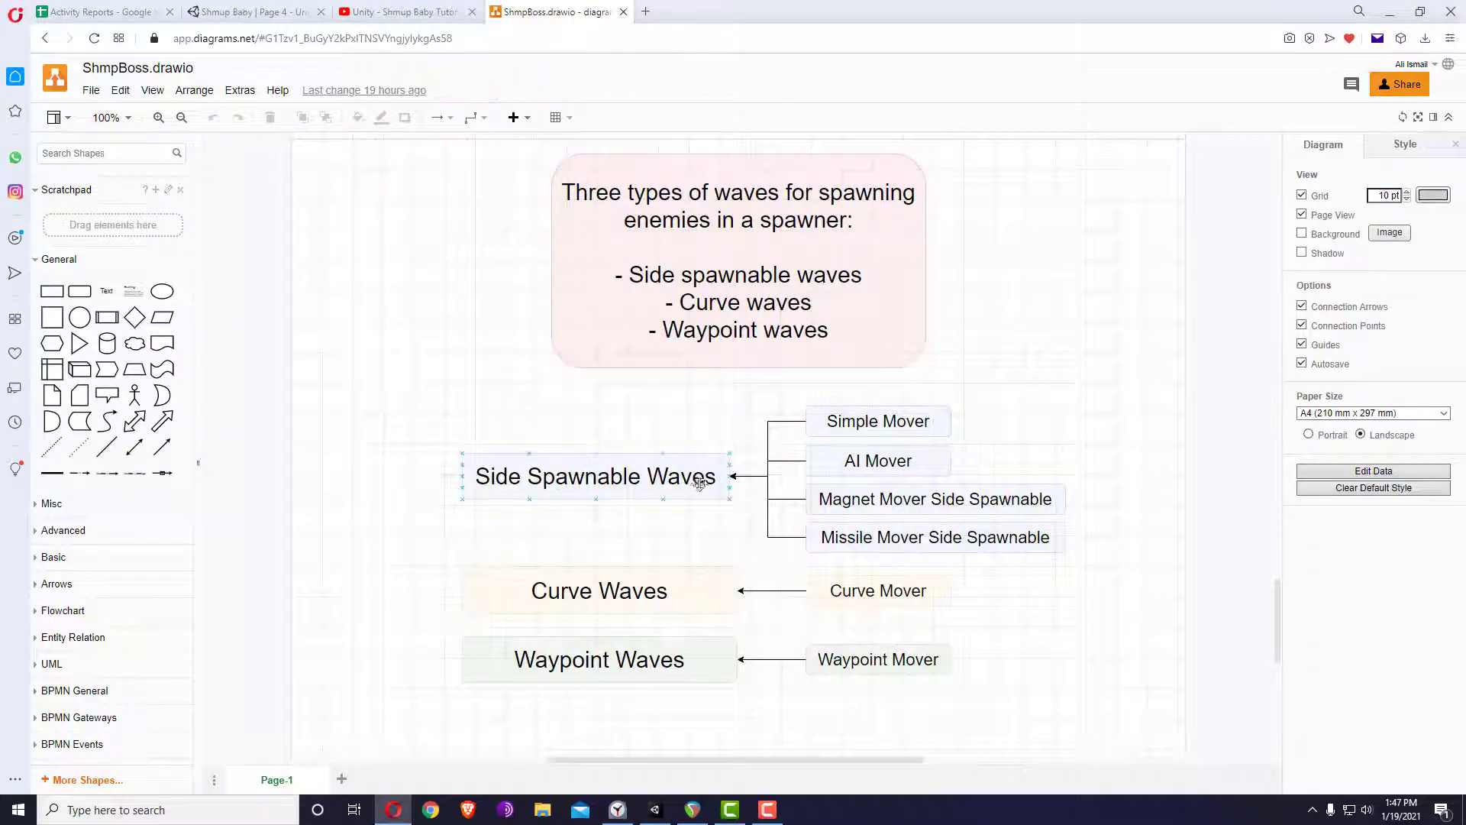
{"action": "left_click", "coordinate": [656, 485]}
- Review the Magnet Mover and Waypoint Waves boxes, then return to Unity
{"action": "left_click", "coordinate": [889, 501]}
{"action": "key", "text": "alt+Tab"}
{"action": "key", "text": "alt+Tab"}
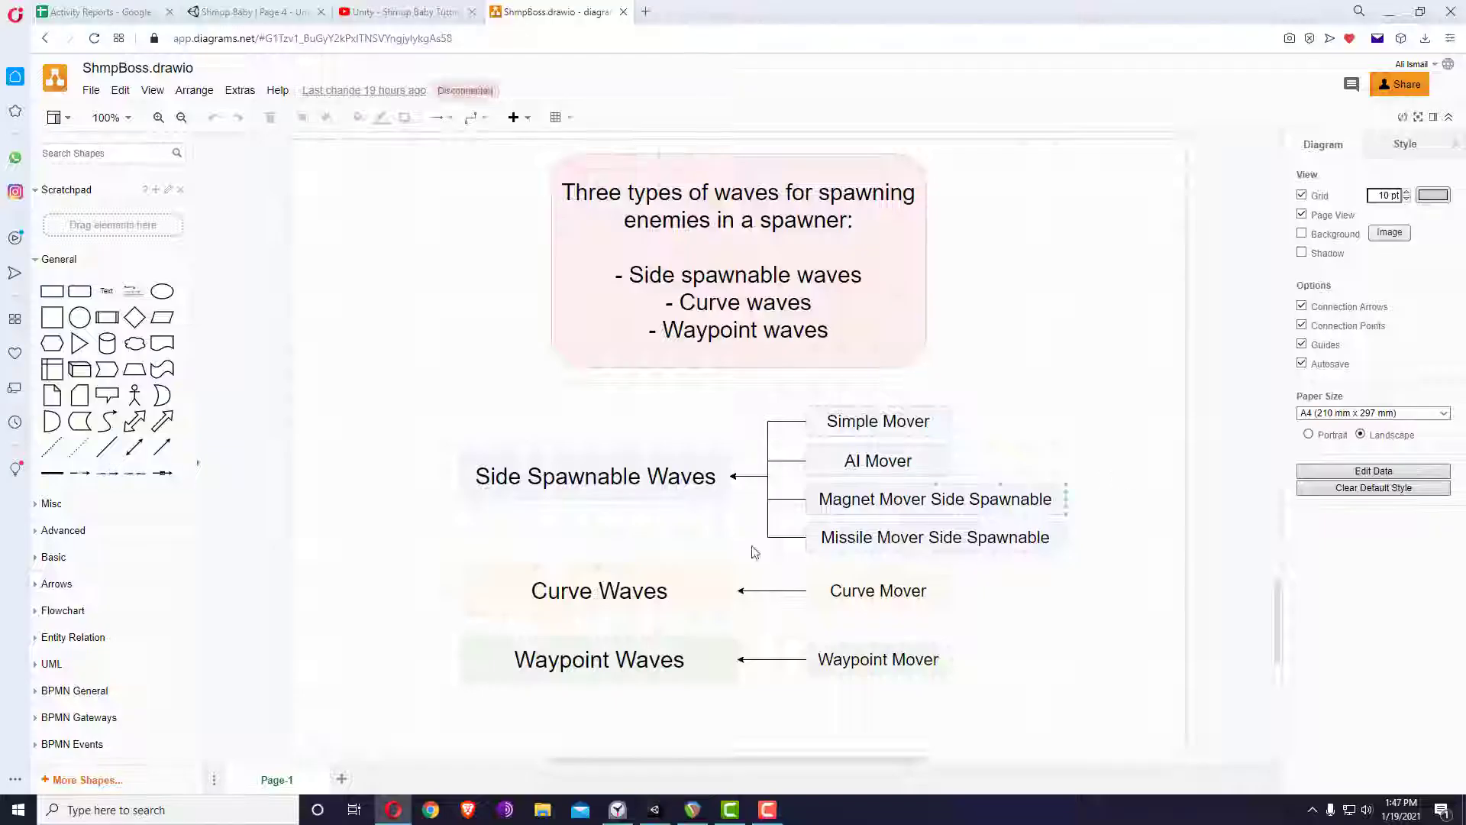
{"action": "left_click", "coordinate": [679, 661]}
{"action": "key", "text": "alt+Tab"}
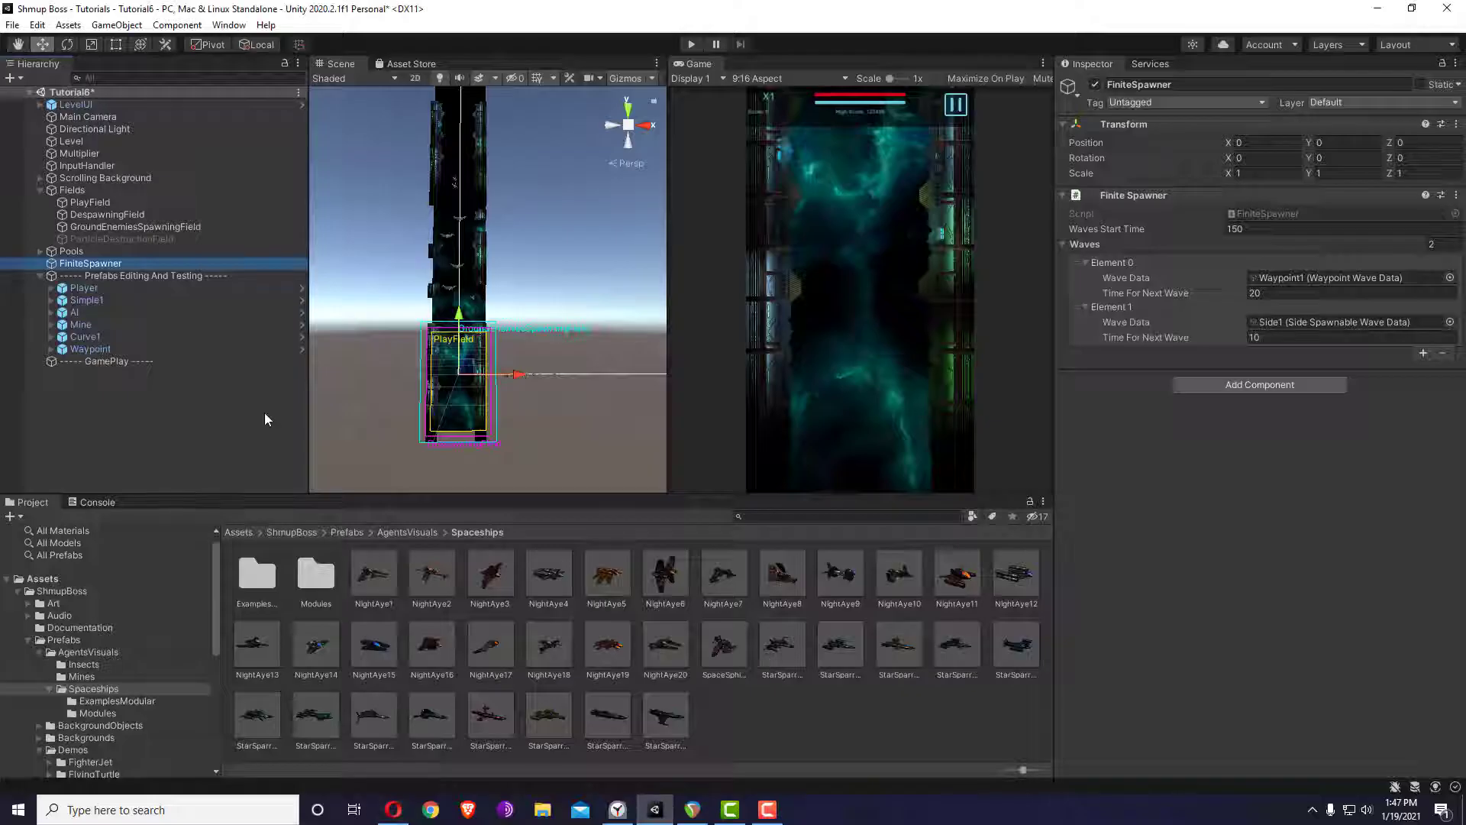
- Expand Pools and select SimpleGround1 among the SimpleGround enemy variants
{"action": "left_click", "coordinate": [40, 252]}
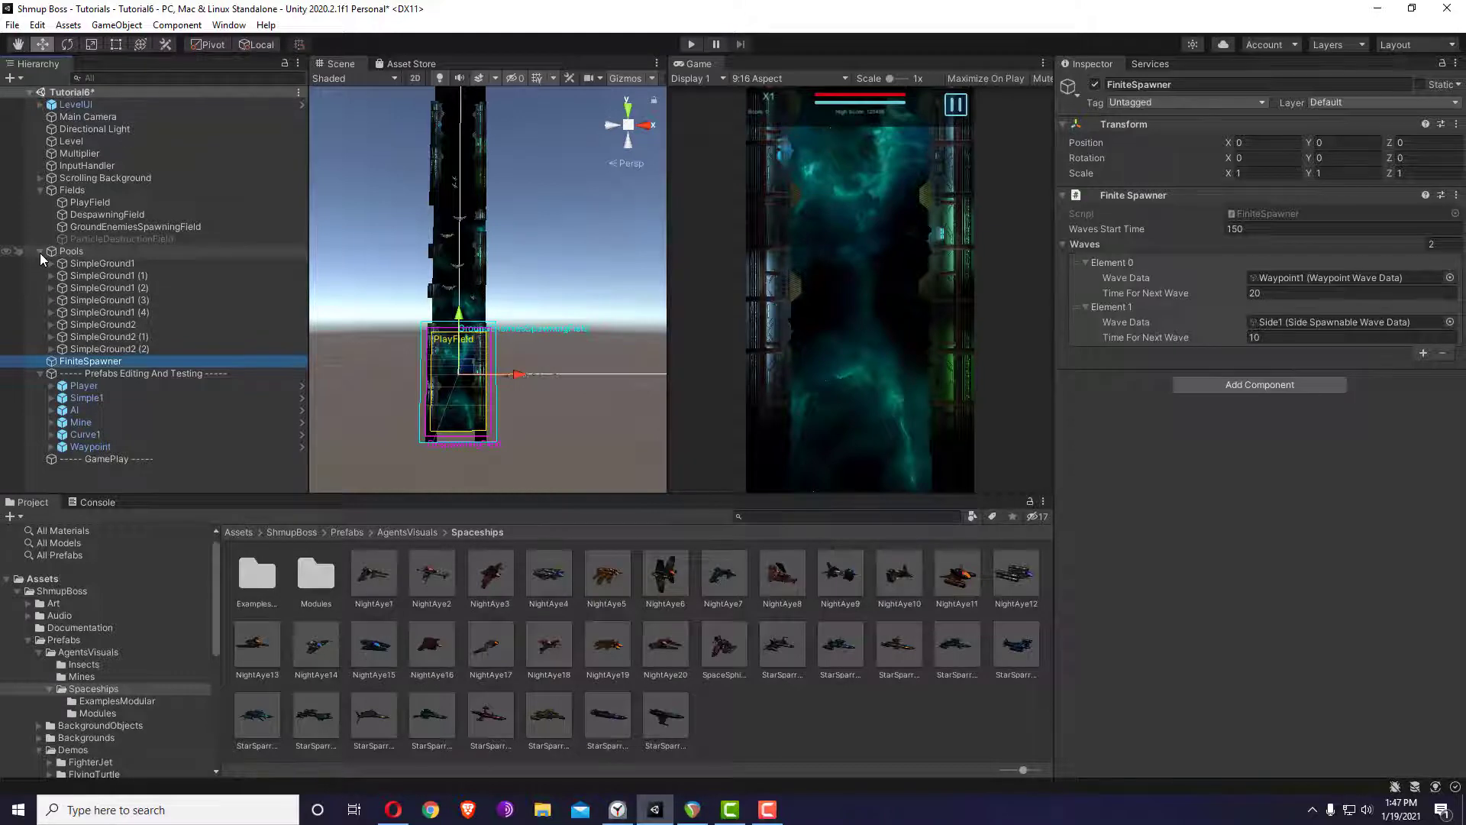
{"action": "left_click", "coordinate": [88, 266]}
{"action": "left_click", "coordinate": [86, 250]}
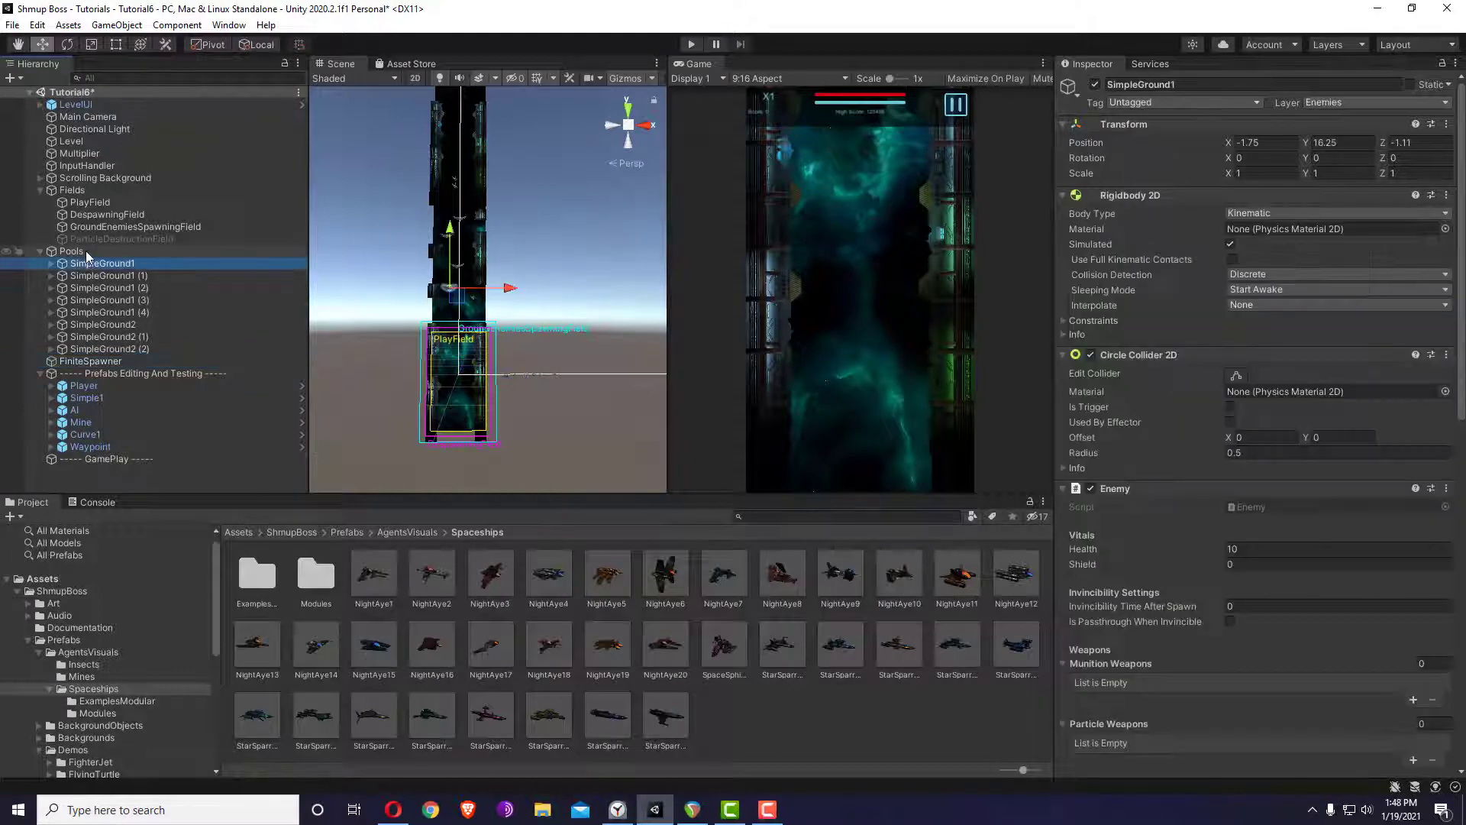
{"action": "left_click", "coordinate": [104, 263]}
- Create a ground enemy template via Edit > Shmup Boss > Agents > Create Ground Enemy Template
{"action": "left_click", "coordinate": [36, 25]}
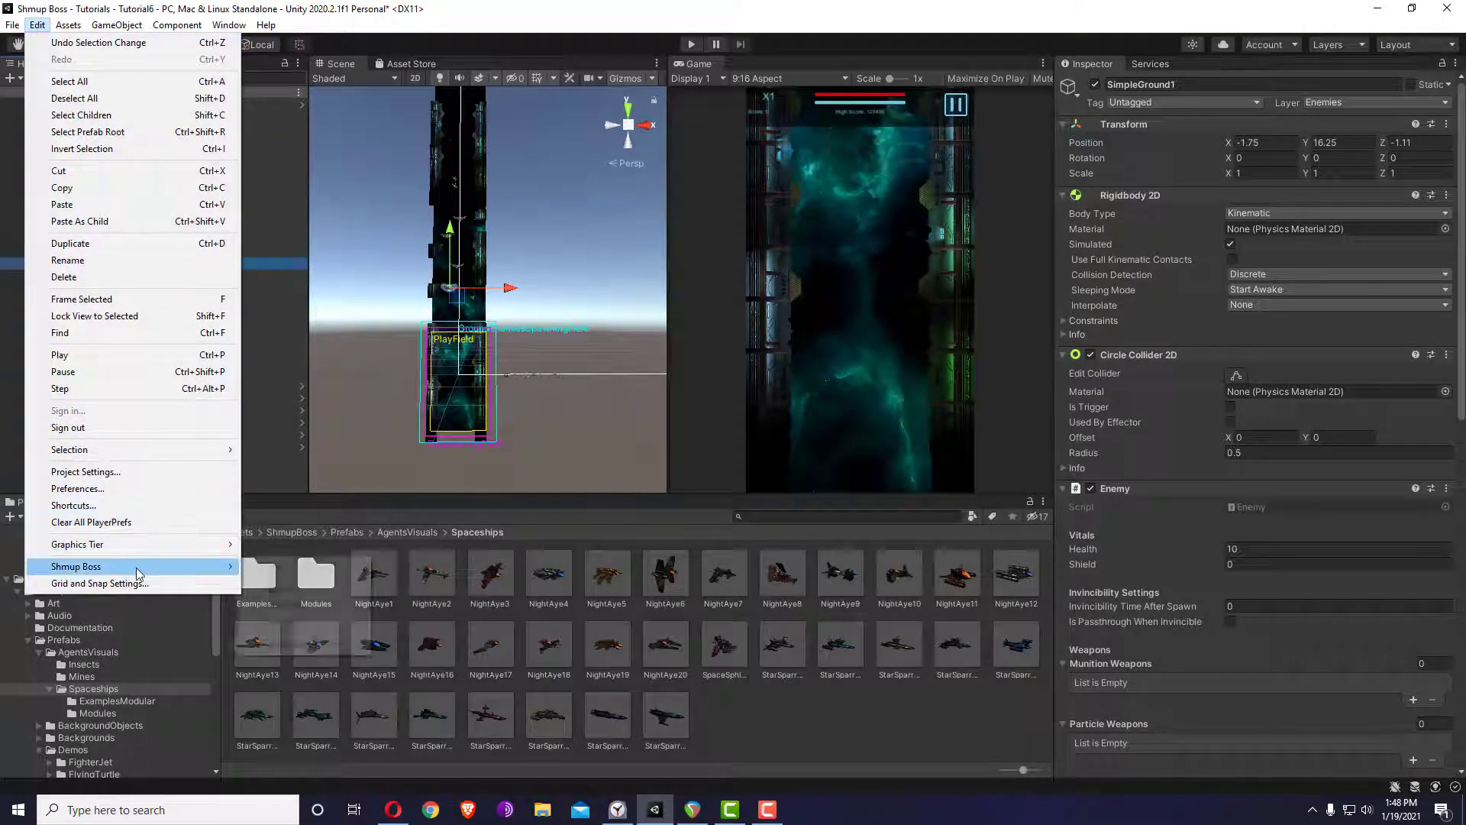
{"action": "mouse_move", "coordinate": [136, 567]}
{"action": "mouse_move", "coordinate": [306, 623]}
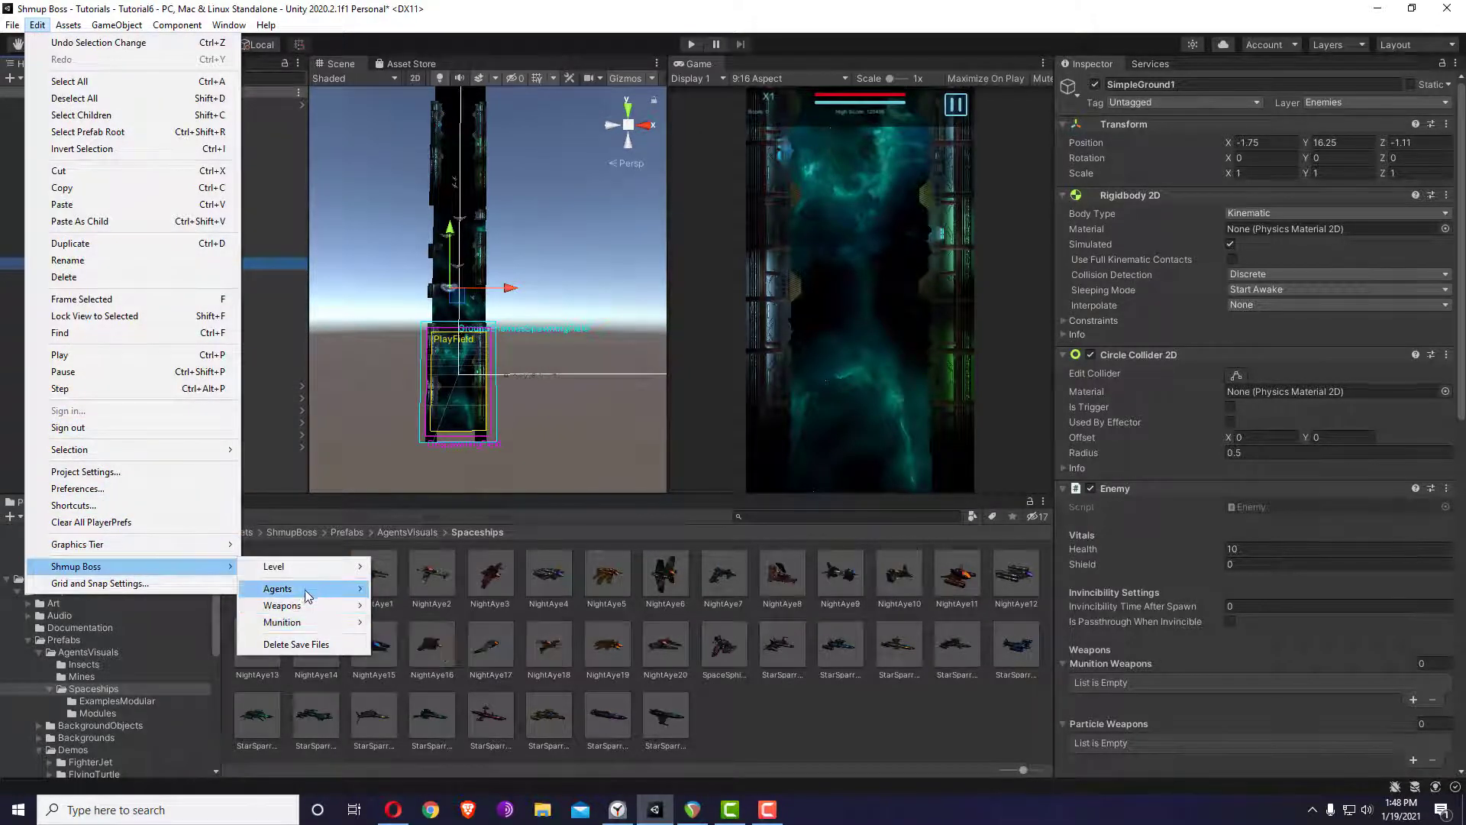
{"action": "mouse_move", "coordinate": [308, 591]}
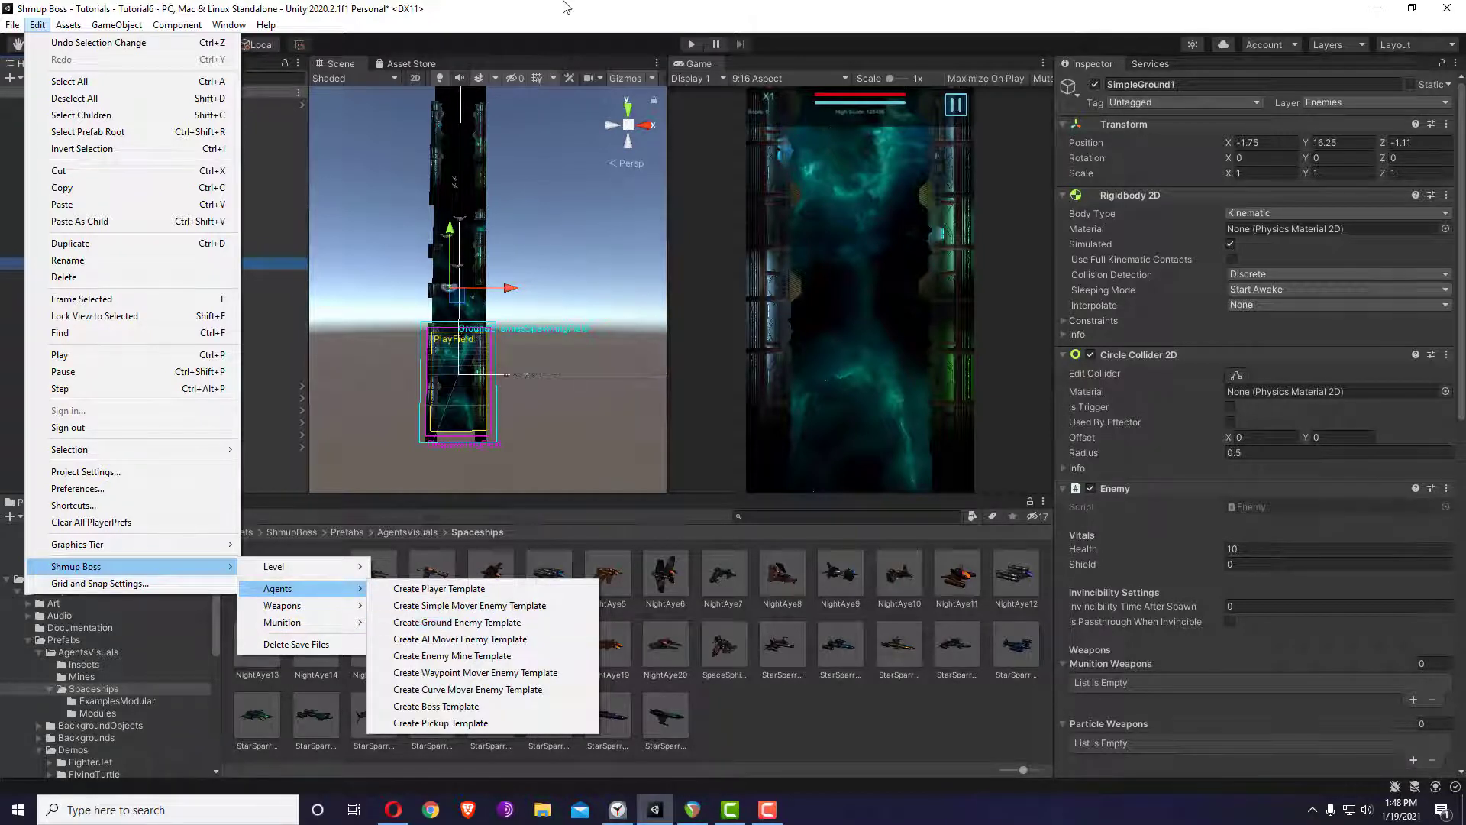
{"action": "left_click", "coordinate": [463, 623]}
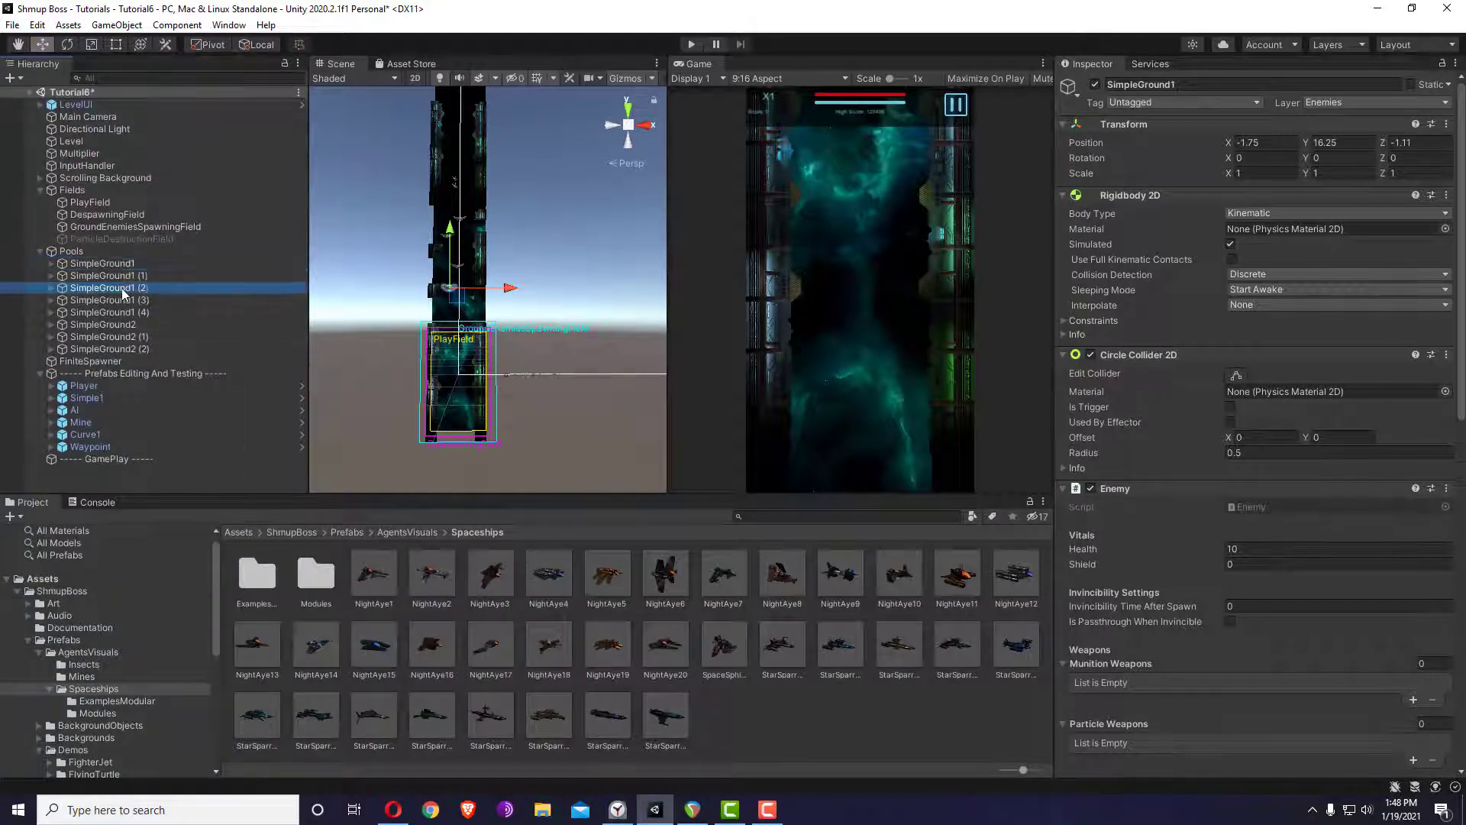
- Give SimpleGround1's Directional Mover Speed 5 and Initial Direction Right, then start Play
{"action": "scroll", "coordinate": [1237, 492], "scroll_direction": "down", "scroll_amount": 10}
{"action": "scroll", "coordinate": [1233, 493], "scroll_direction": "down", "scroll_amount": 1}
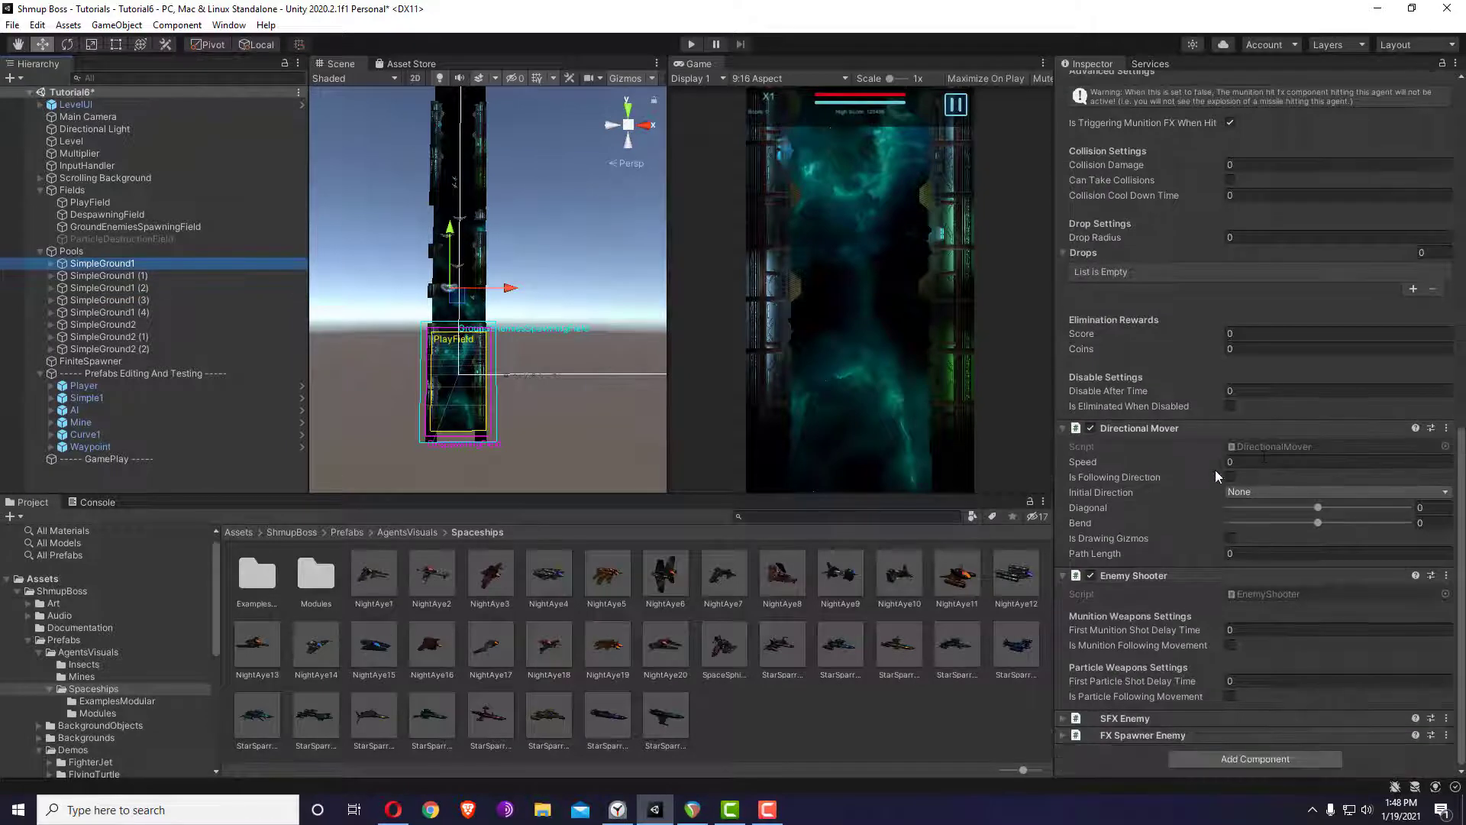
{"action": "left_click", "coordinate": [1260, 462]}
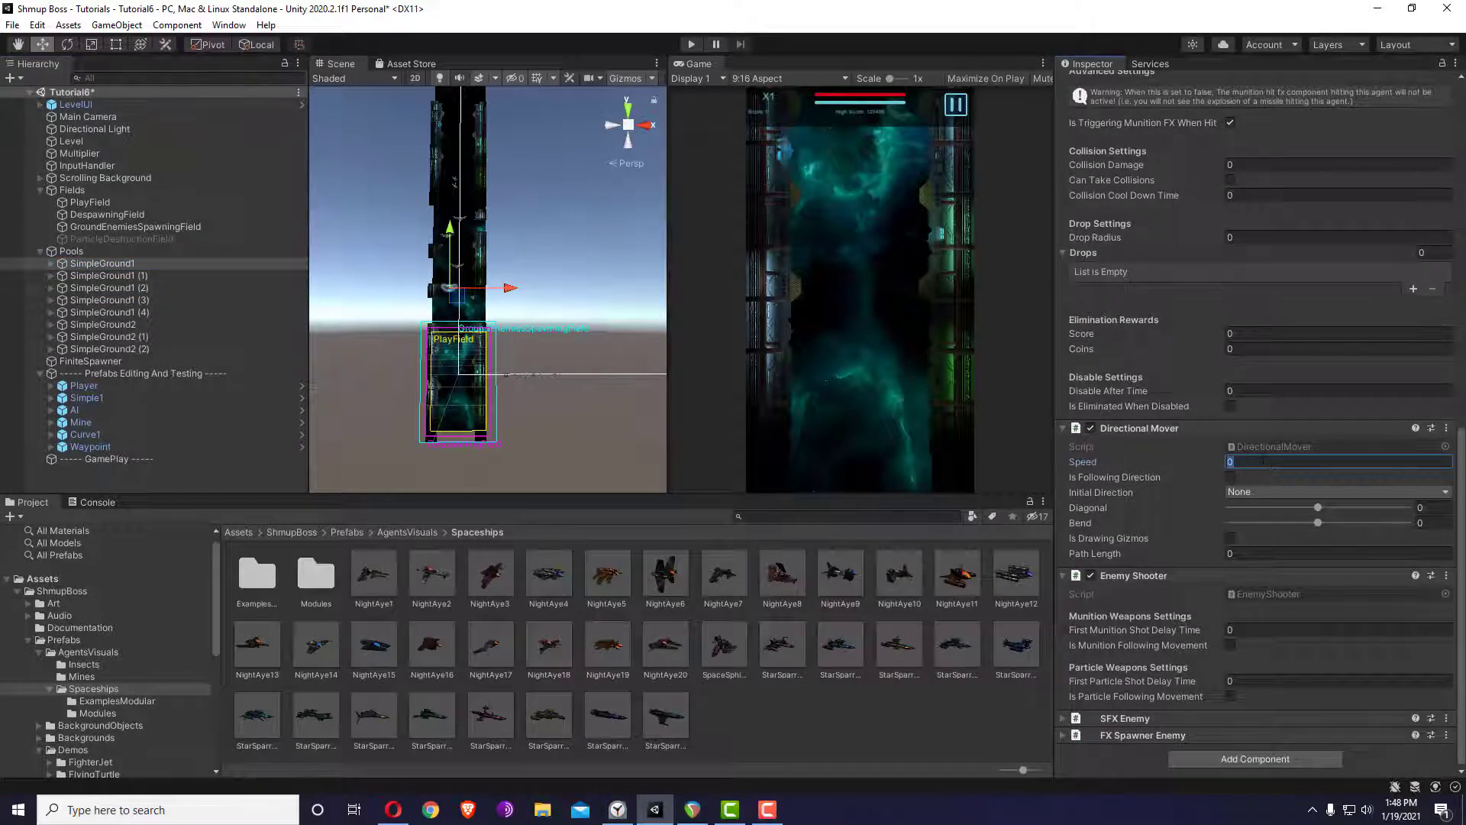
{"action": "left_click", "coordinate": [1255, 490]}
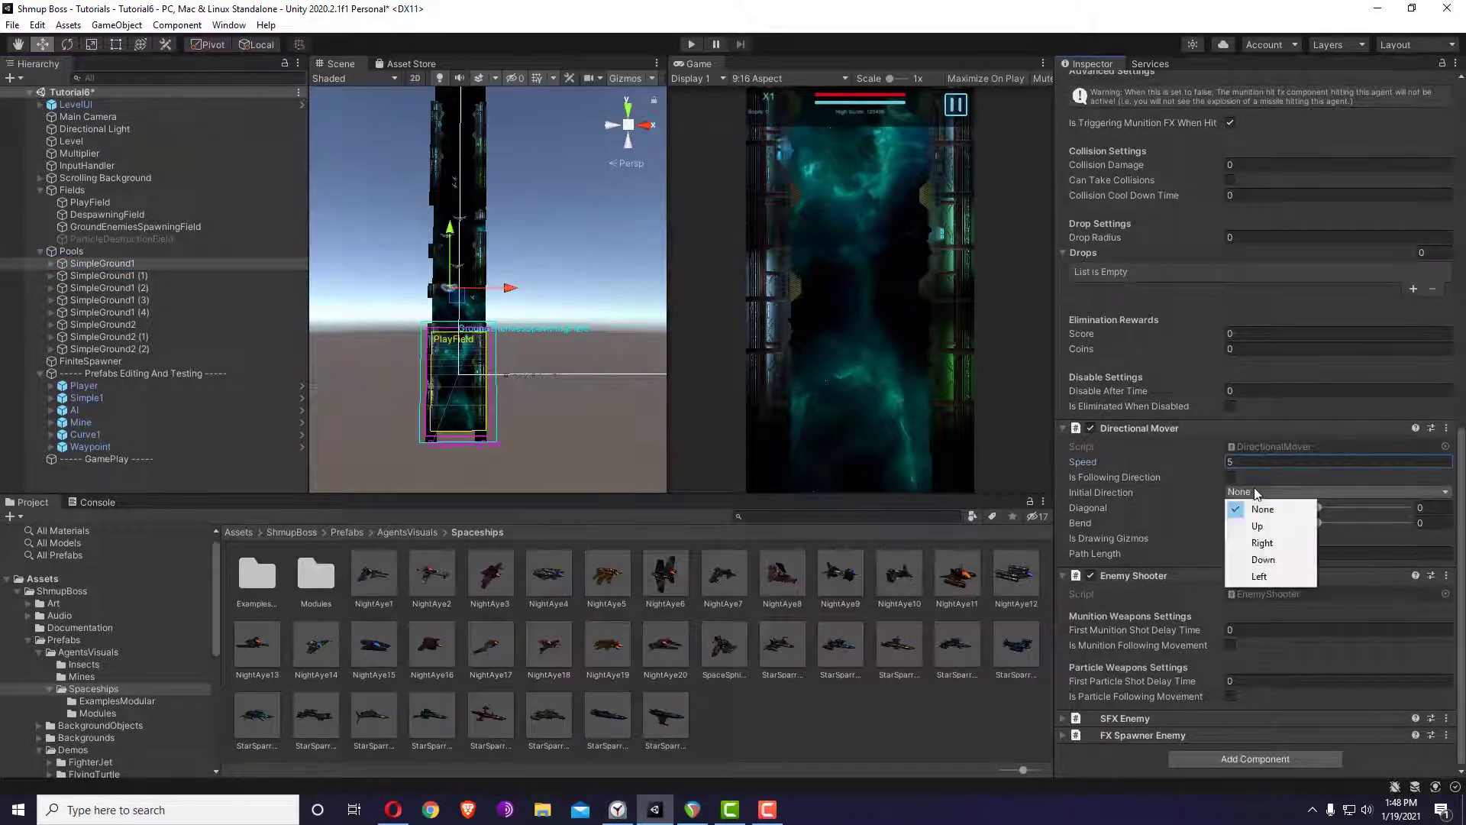
{"action": "left_click", "coordinate": [1263, 544]}
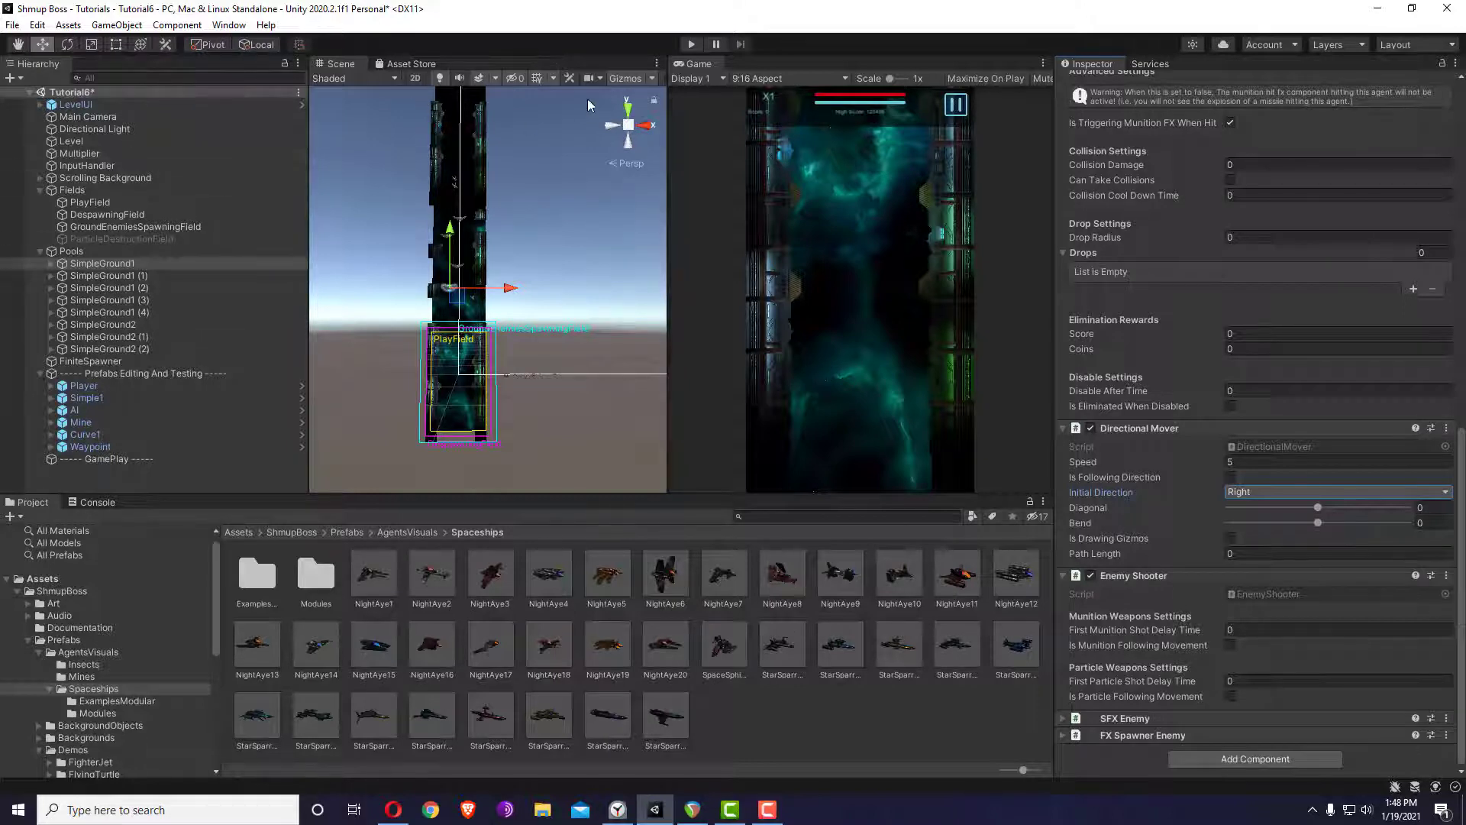
{"action": "left_click", "coordinate": [695, 43]}
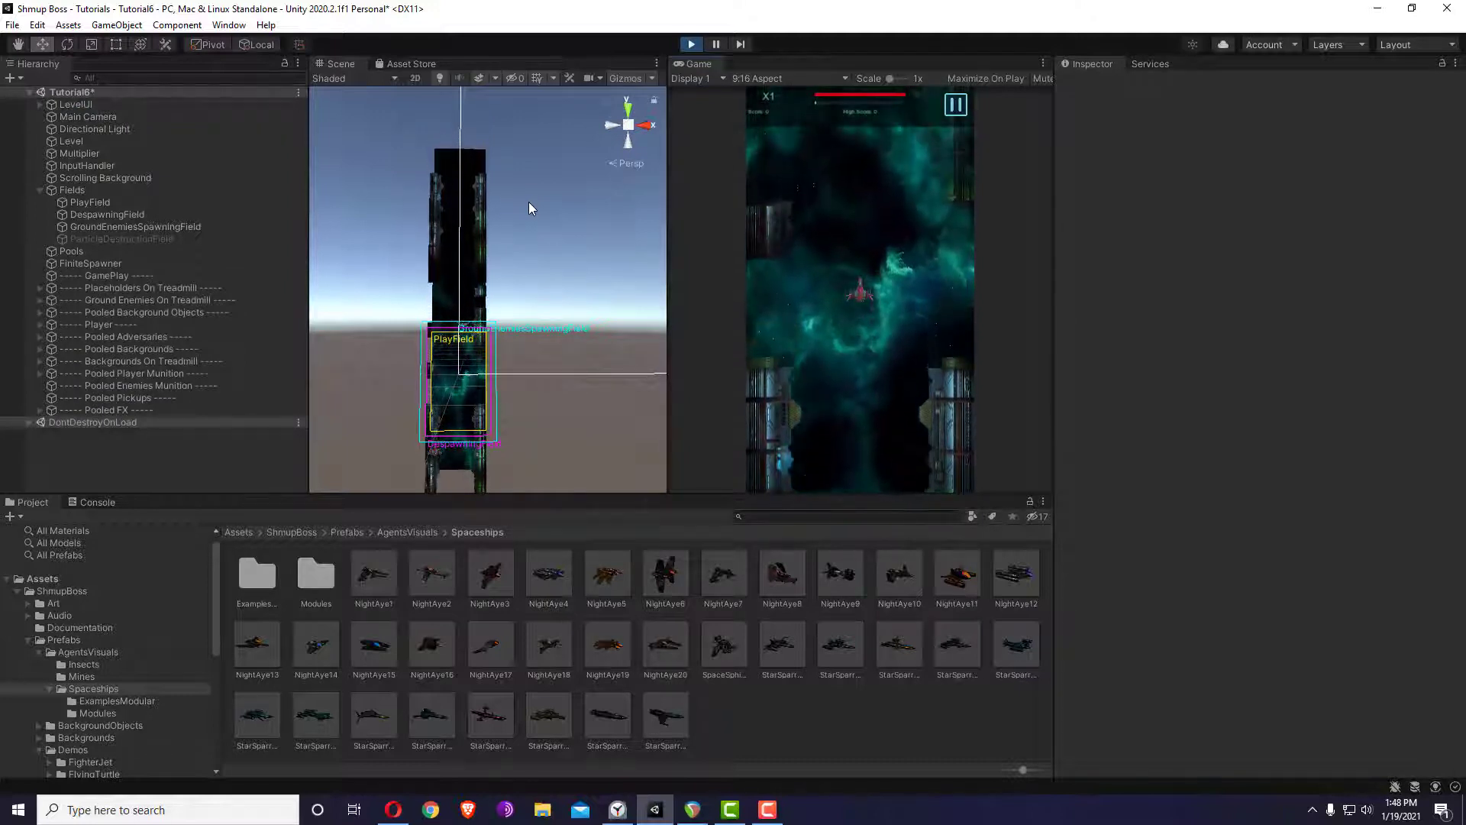
- Zoom and orbit the Scene view around the tower during play, then exit Play mode with Ctrl+P
{"action": "scroll", "coordinate": [440, 367], "scroll_direction": "up", "scroll_amount": 5}
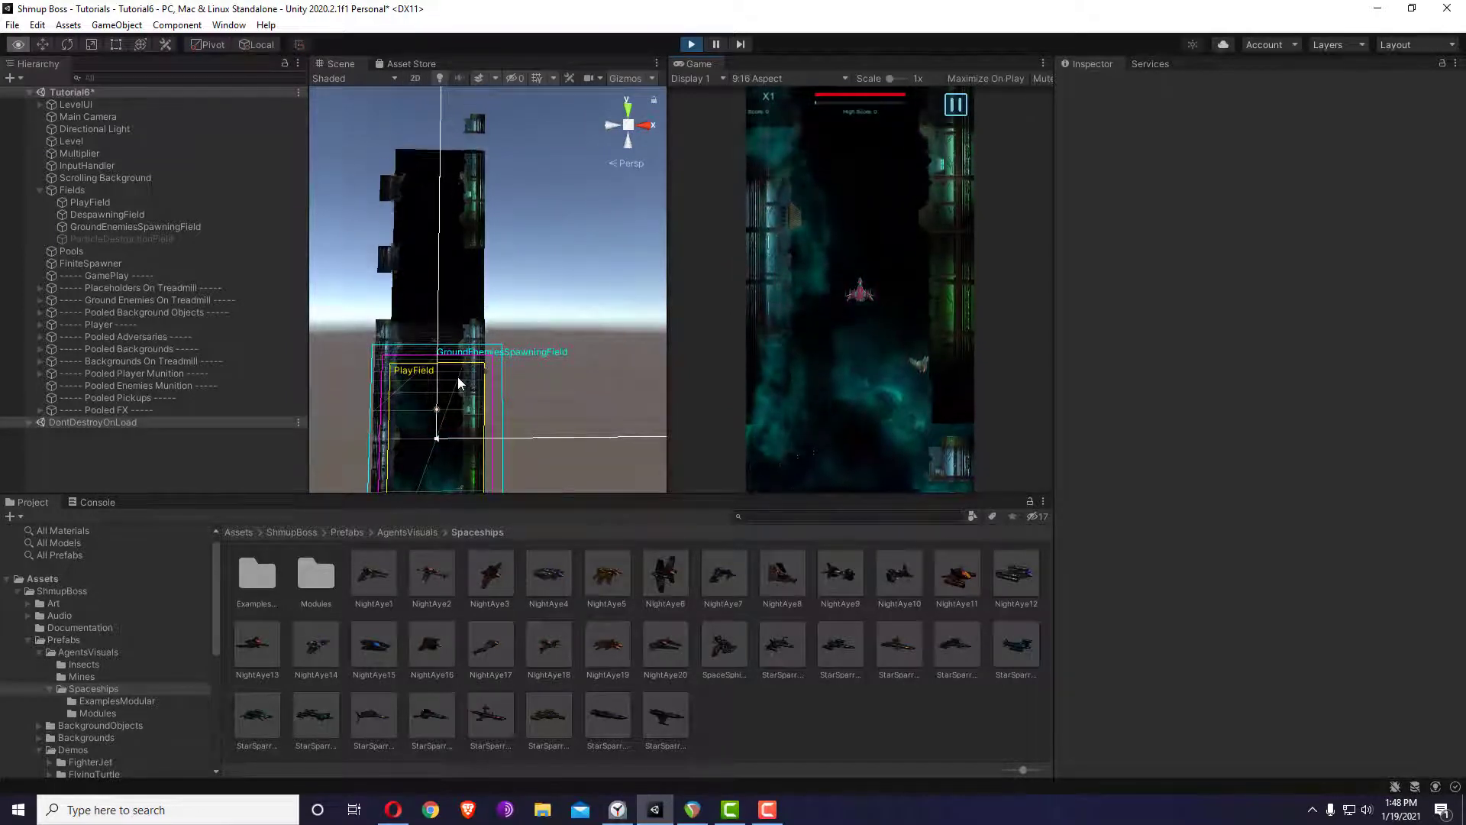
{"action": "left_click_drag", "start_coordinate": [457, 377], "coordinate": [467, 343], "text": "alt"}
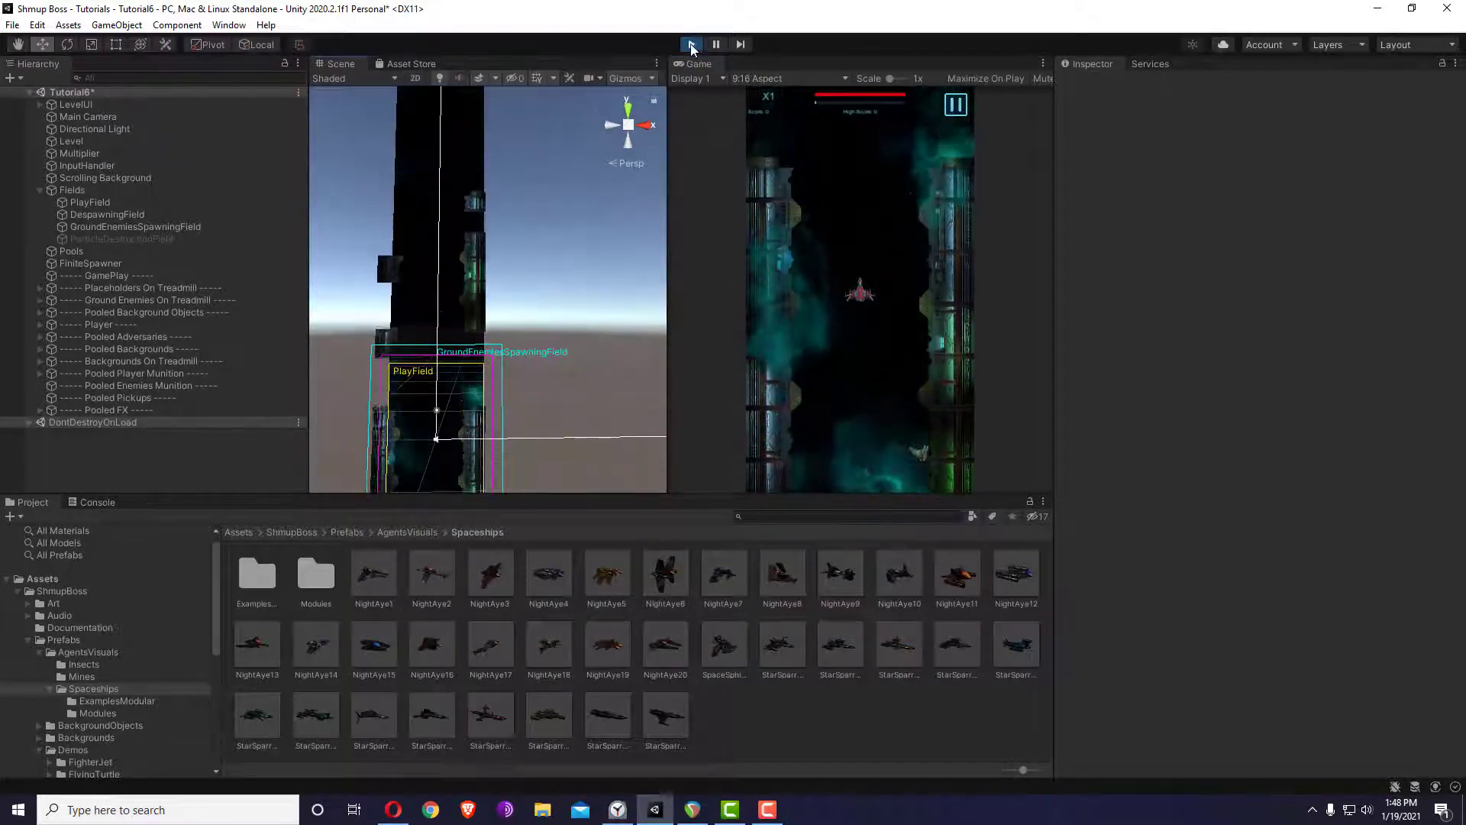
{"action": "key", "text": "ctrl+p"}
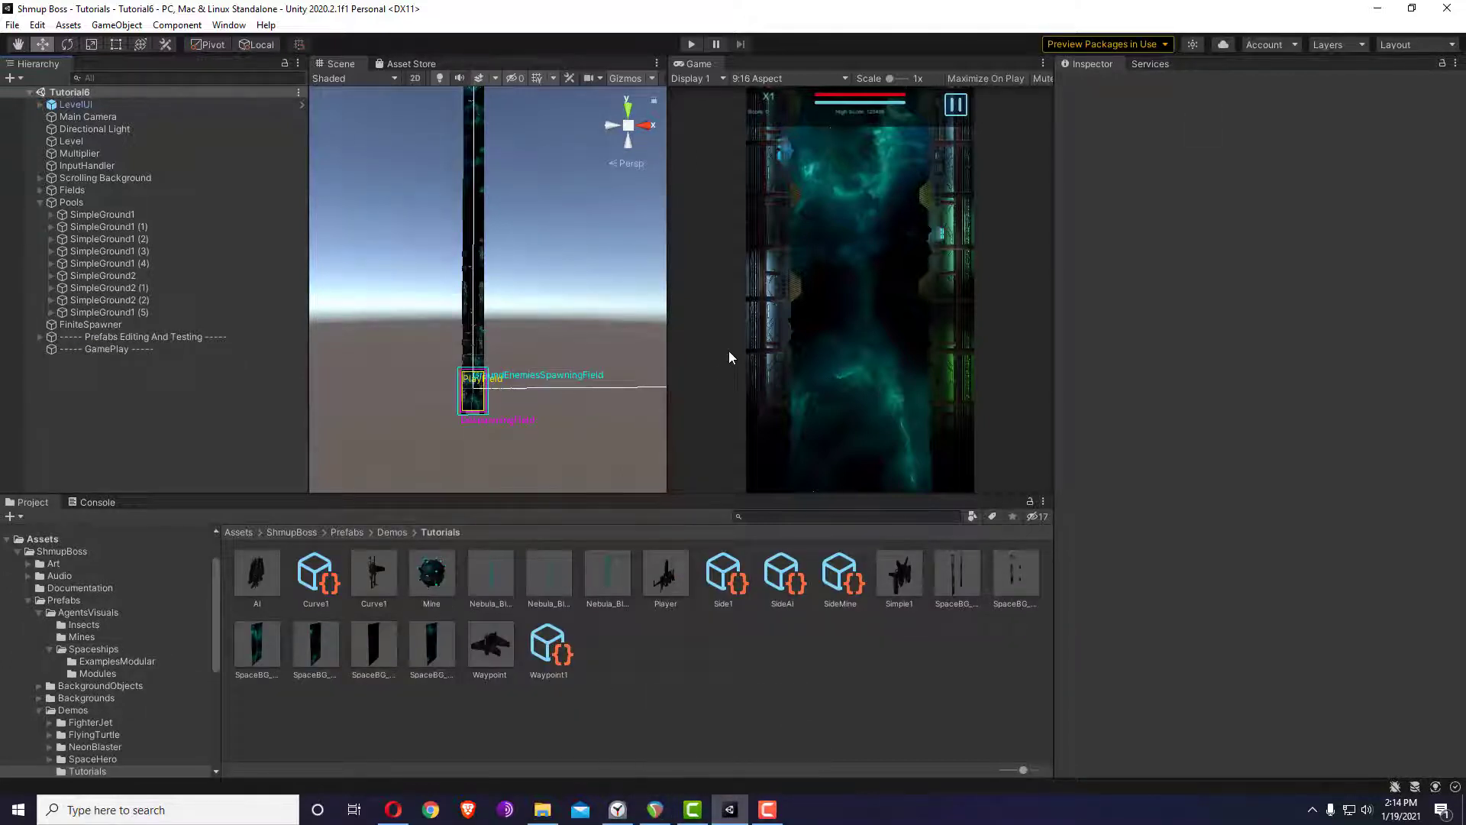
- Inspect SimpleGround1, then FiniteSpawner's Side1 wave with start time 0 and 5 s next-wave delay
{"action": "left_click", "coordinate": [147, 214]}
{"action": "scroll", "coordinate": [496, 294], "scroll_direction": "up", "scroll_amount": 5}
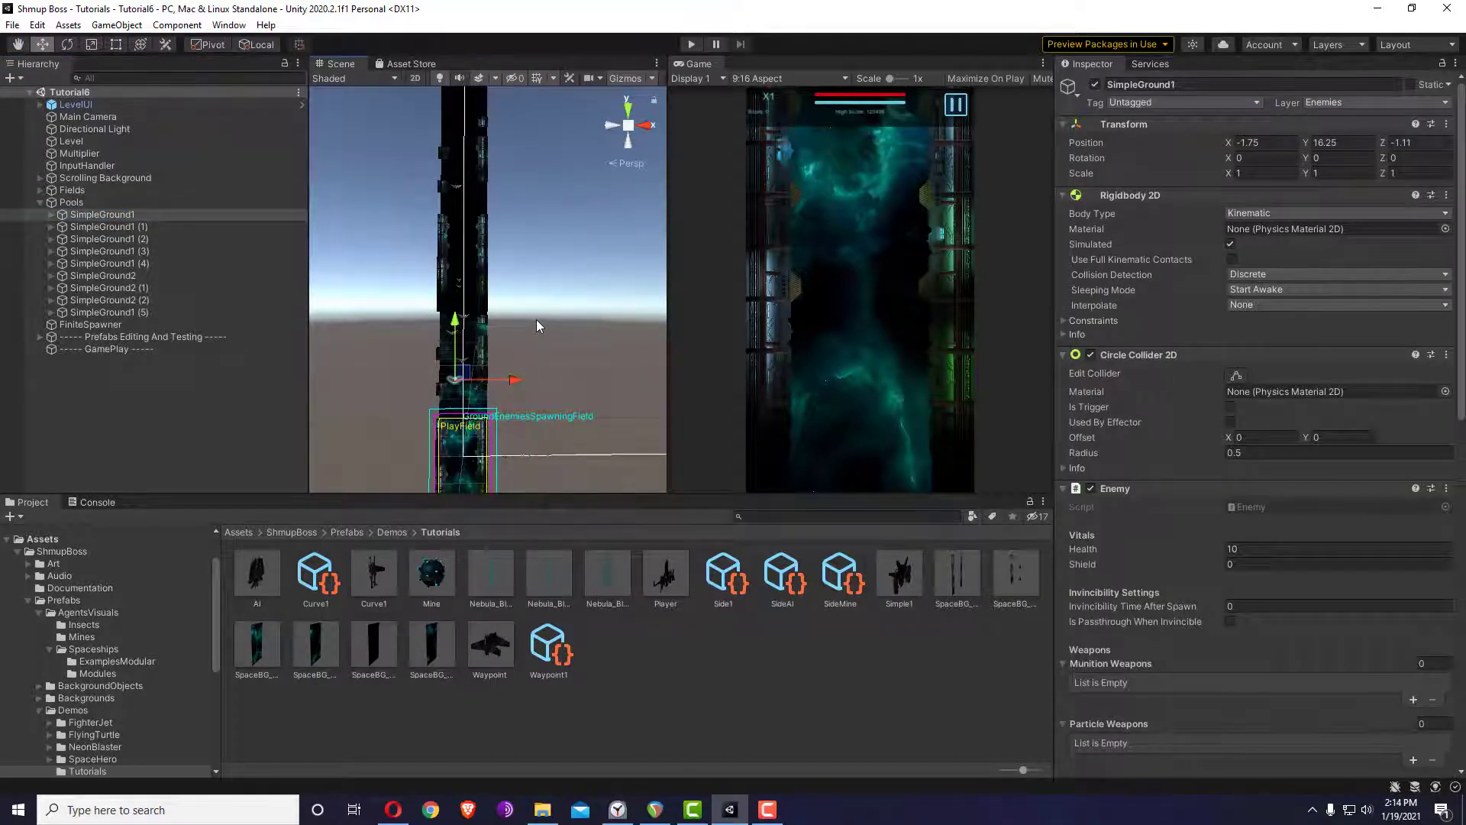
{"action": "left_click", "coordinate": [131, 326]}
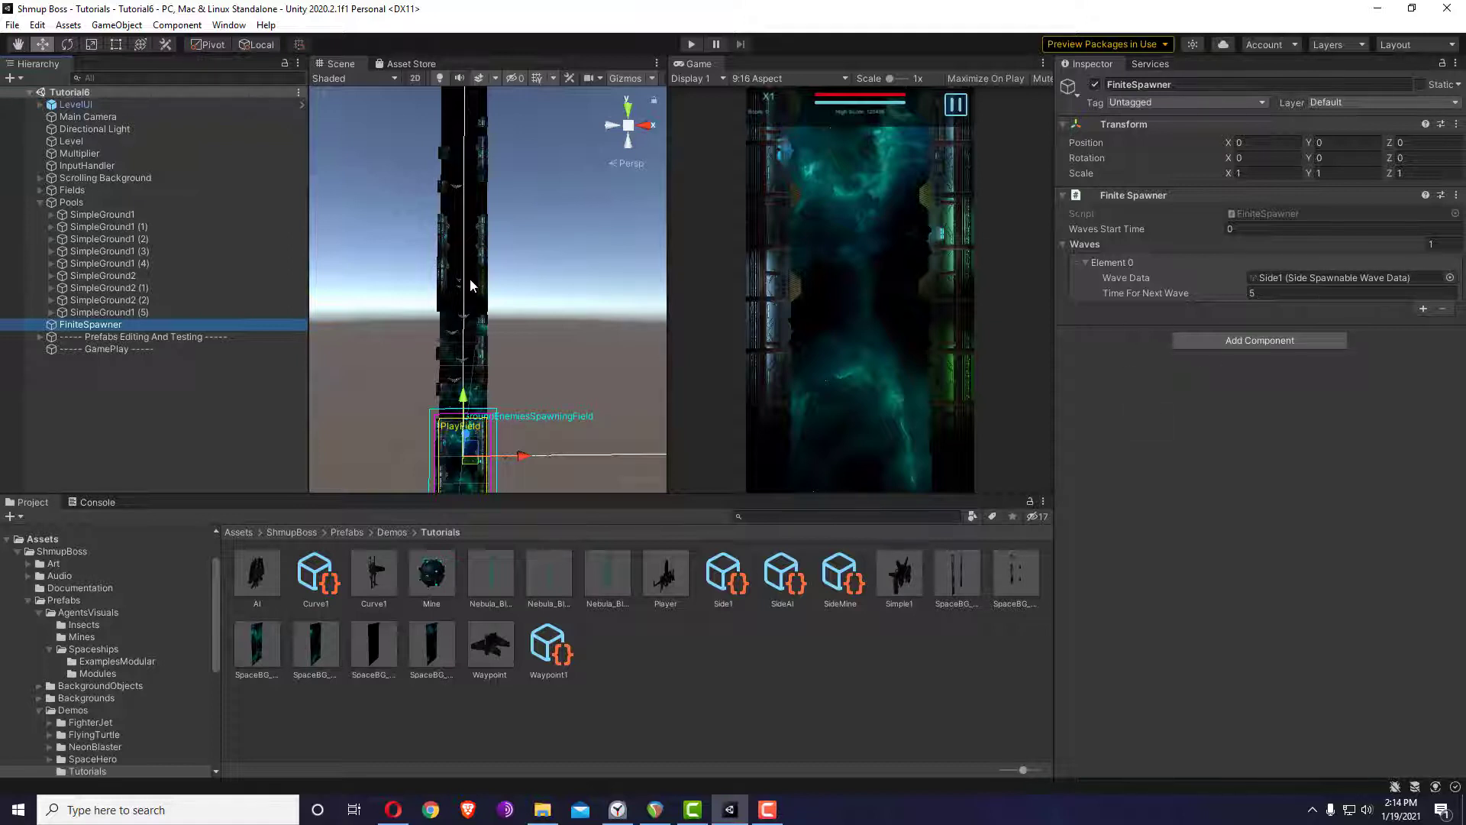
- Frame SimpleGround1 (5) high above the play field, then reselect FiniteSpawner
{"action": "left_click", "coordinate": [116, 214]}
{"action": "left_click_drag", "start_coordinate": [428, 189], "coordinate": [429, 217], "text": "alt"}
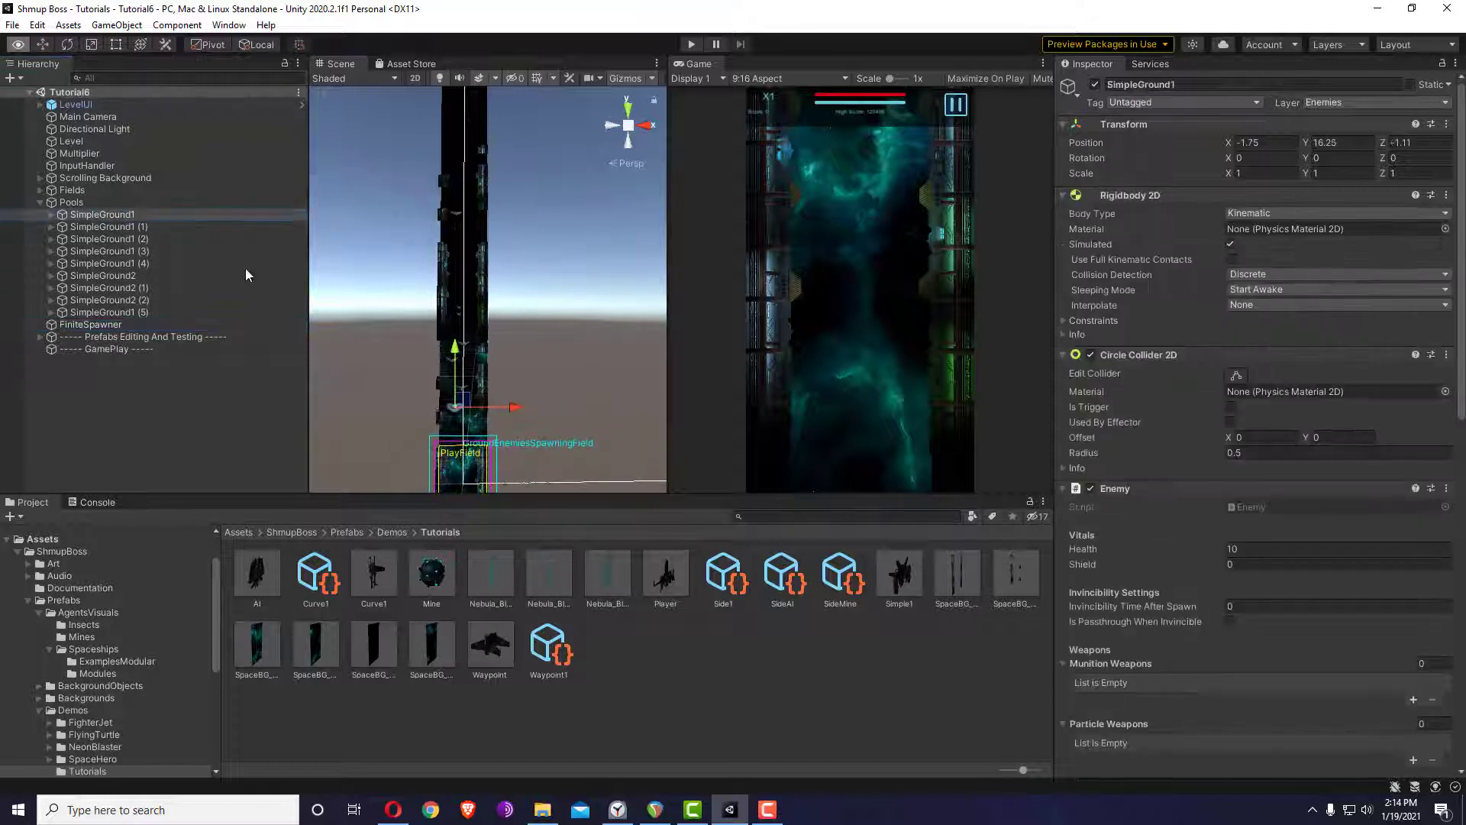
{"action": "left_click", "coordinate": [151, 312]}
{"action": "double_click", "coordinate": [151, 311]}
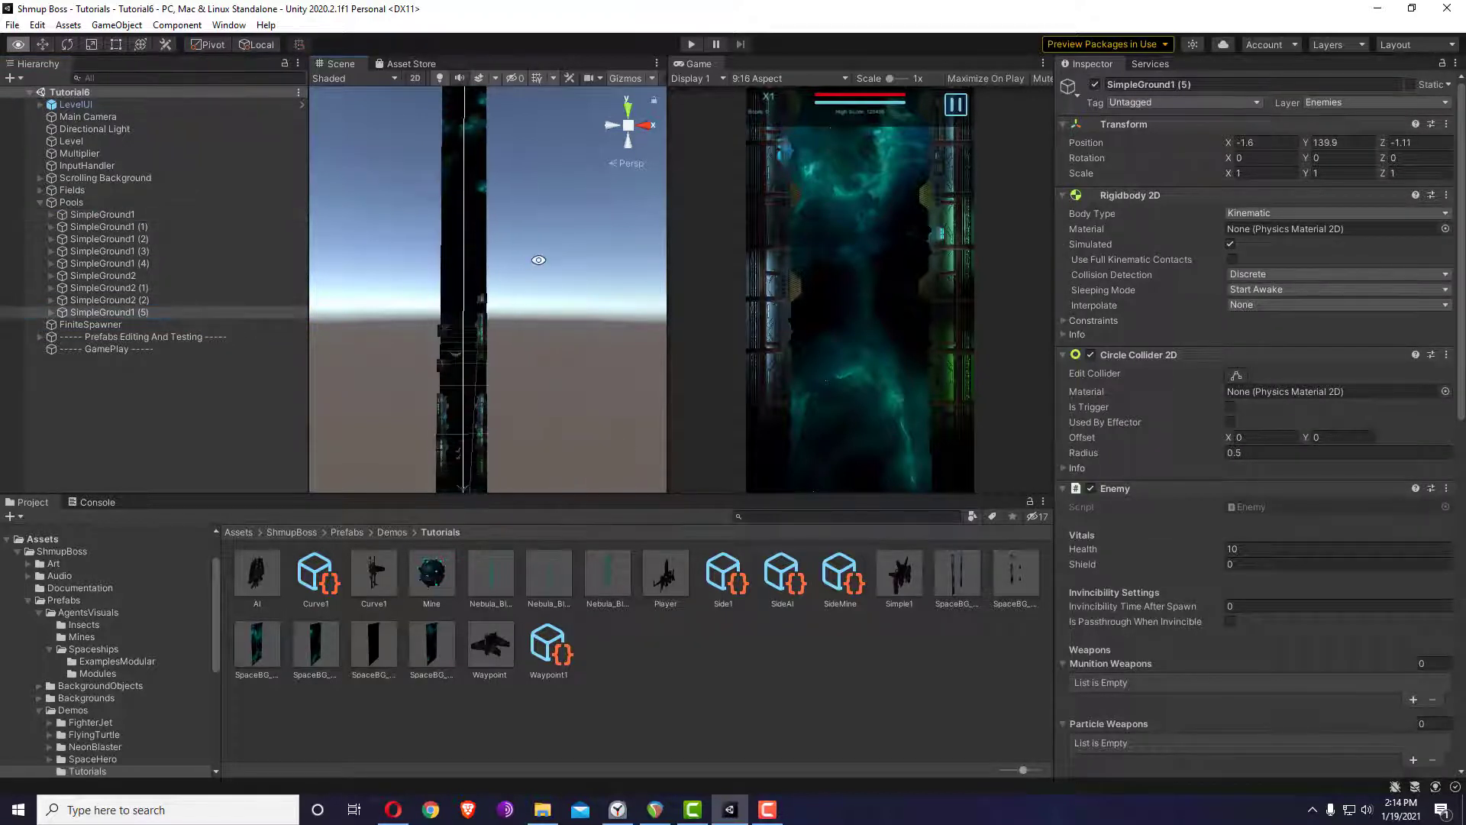
{"action": "scroll", "coordinate": [507, 229], "scroll_direction": "up", "scroll_amount": 3}
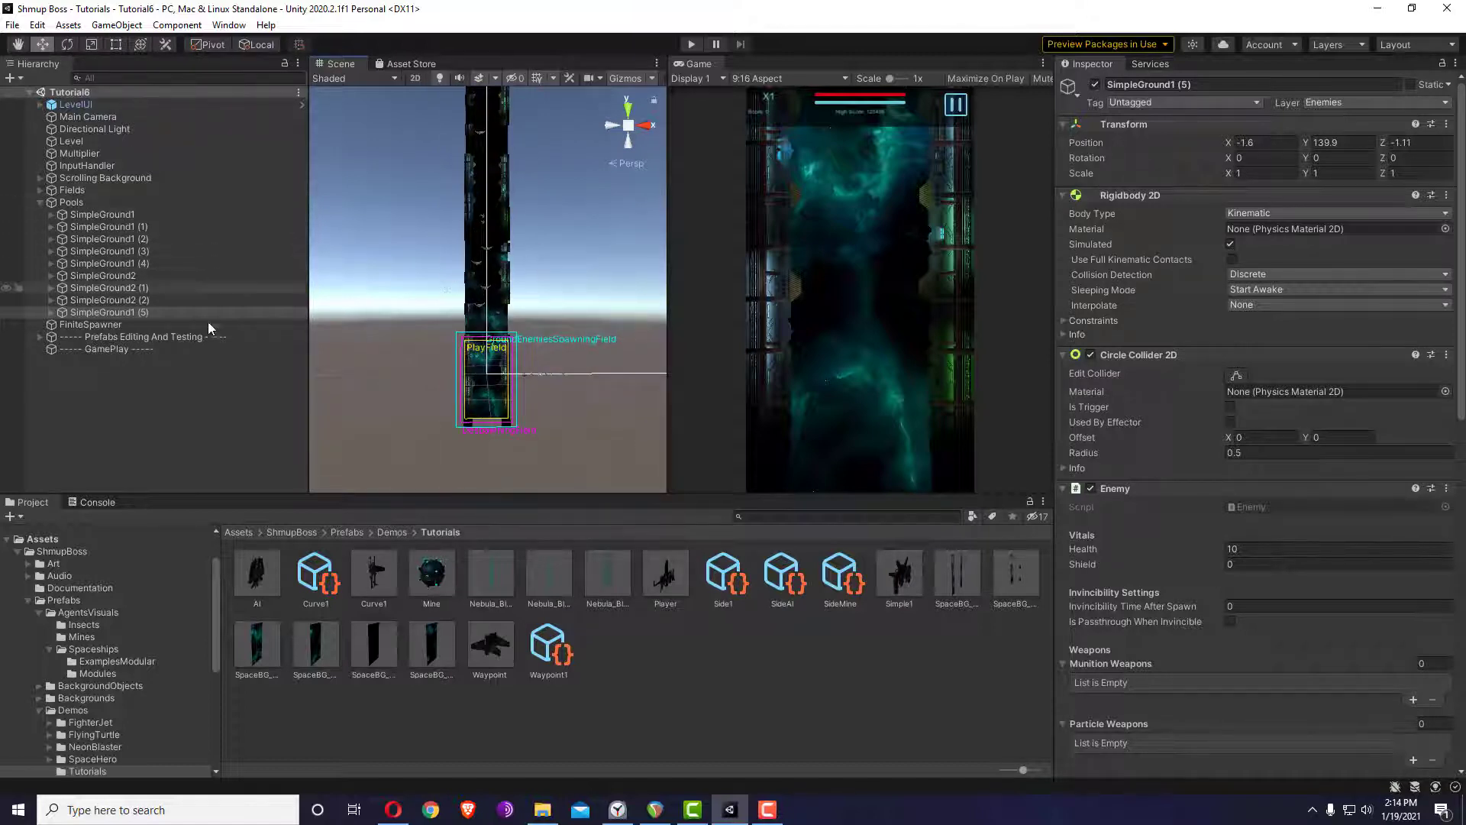
{"action": "left_click", "coordinate": [144, 323]}
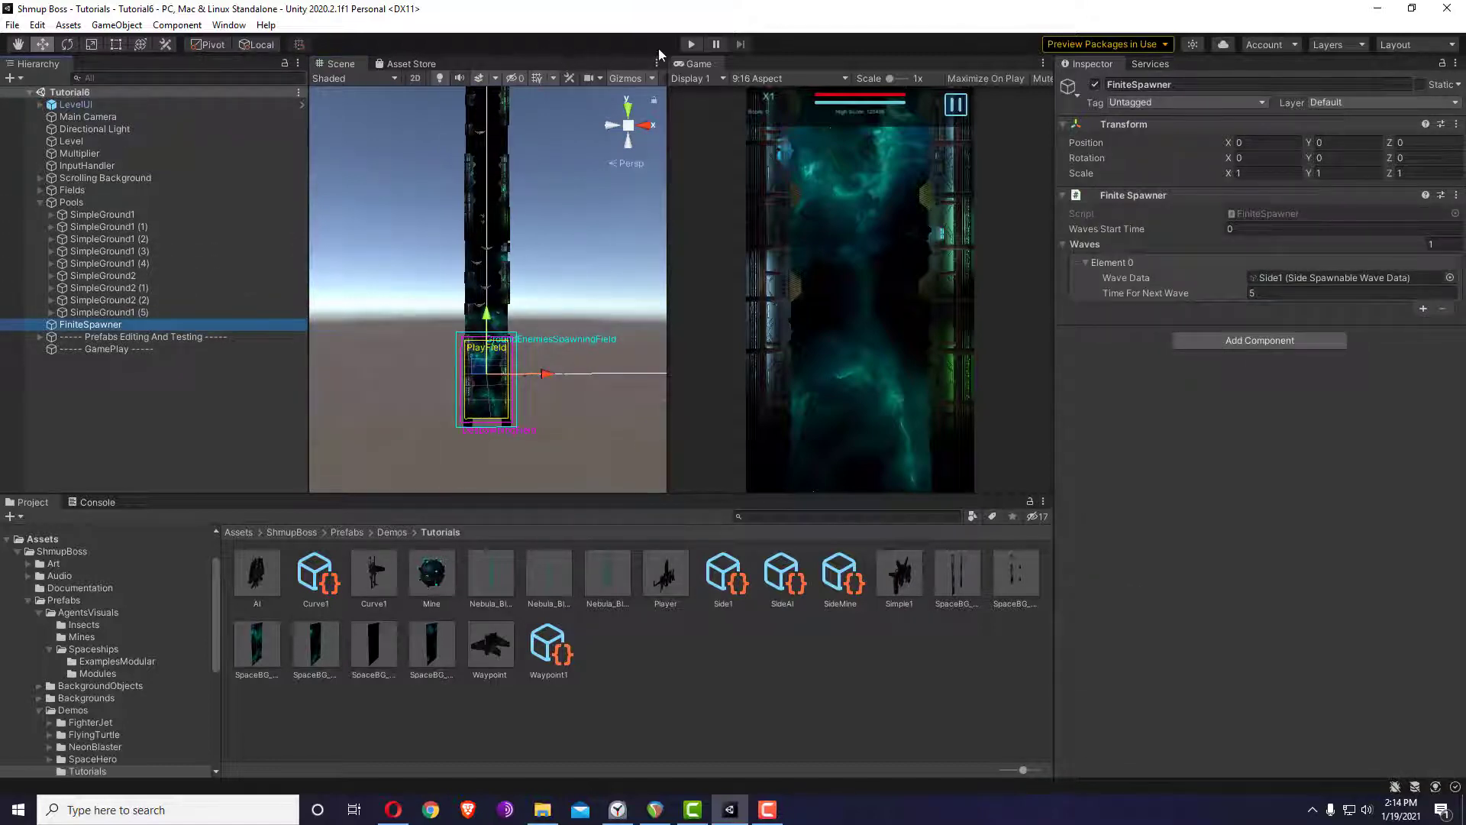
- Start a play-test, lower the system volume, and pause at Level Complete
{"action": "left_click", "coordinate": [691, 46]}
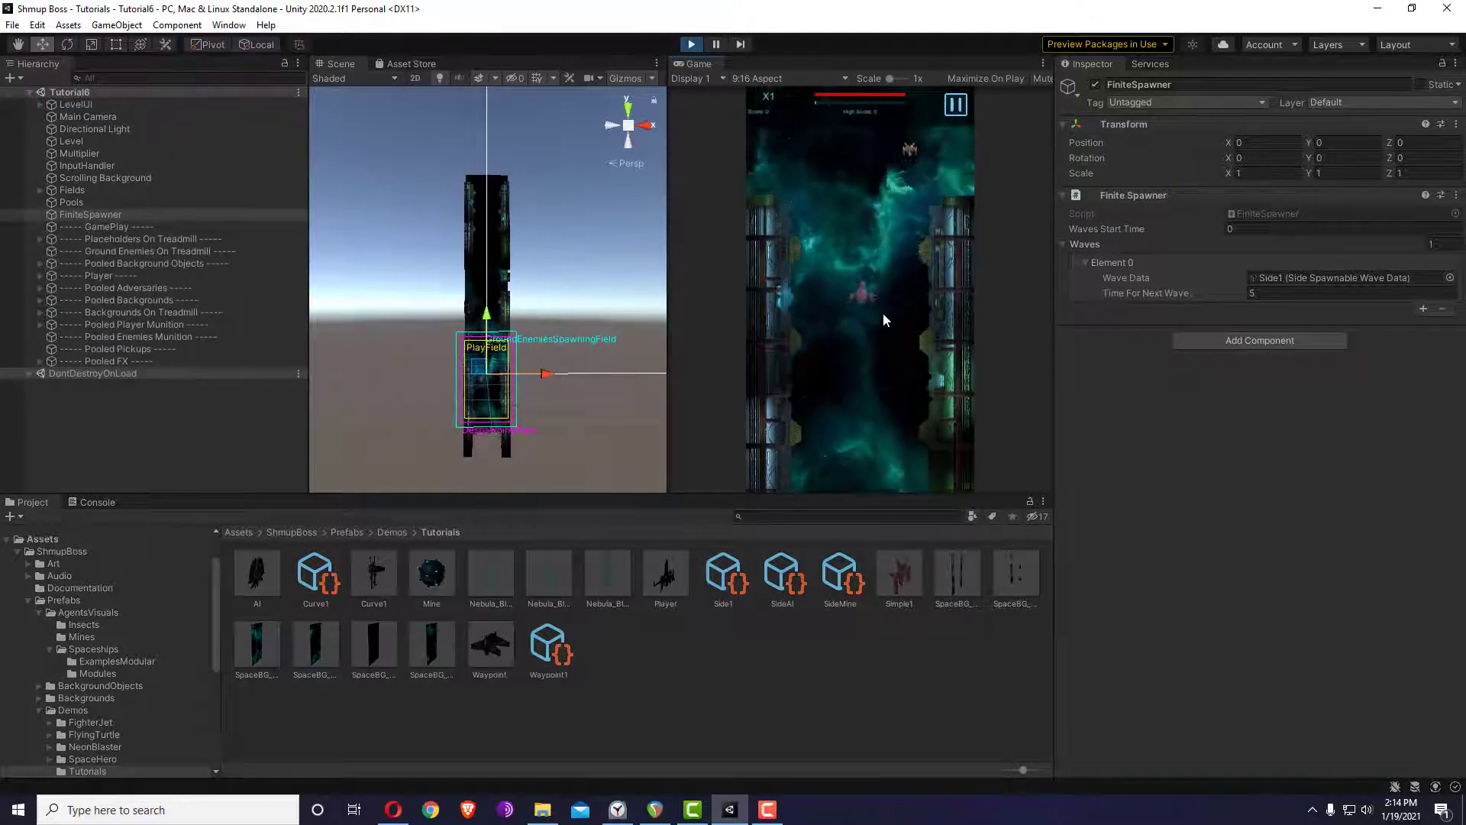
{"action": "key", "text": "XF86AudioLowerVolume"}
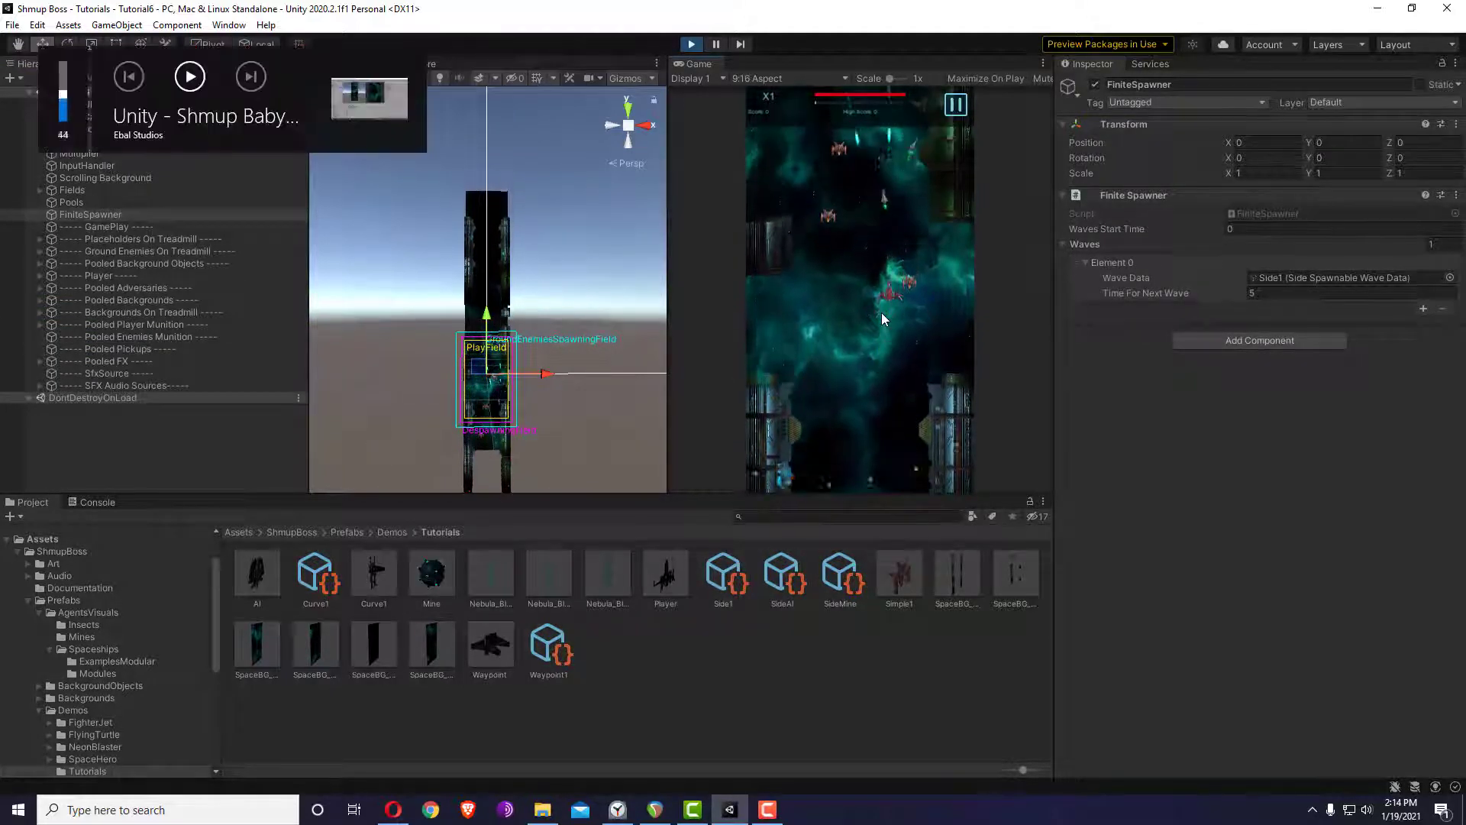
{"action": "key", "text": "XF86AudioLowerVolume"}
{"action": "key", "text": "XF86AudioLowerVolume"}
{"action": "key", "text": "XF86AudioLowerVolume"}
{"action": "key", "text": "XF86AudioLowerVolume"}
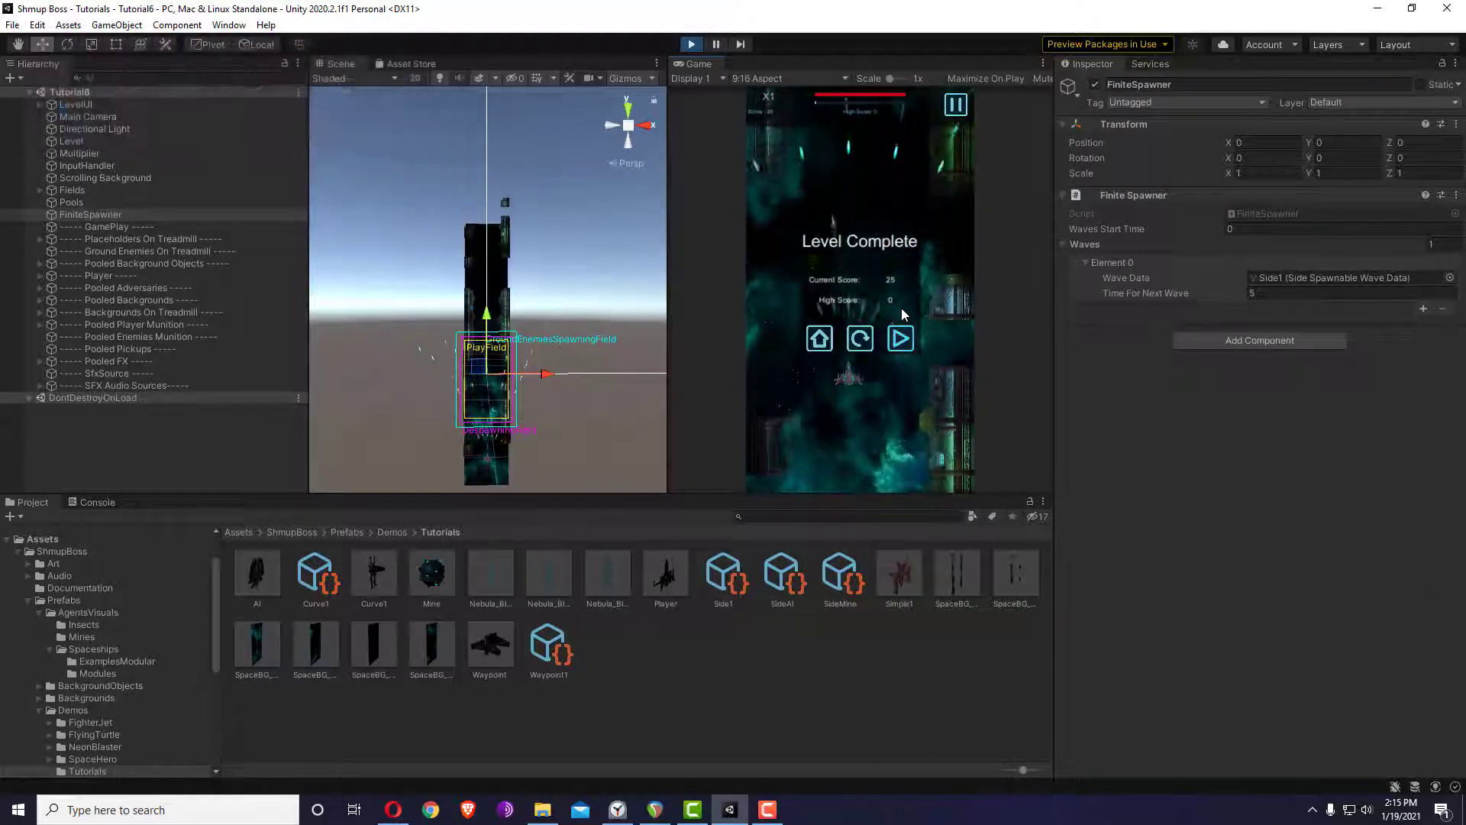
{"action": "left_click", "coordinate": [716, 44]}
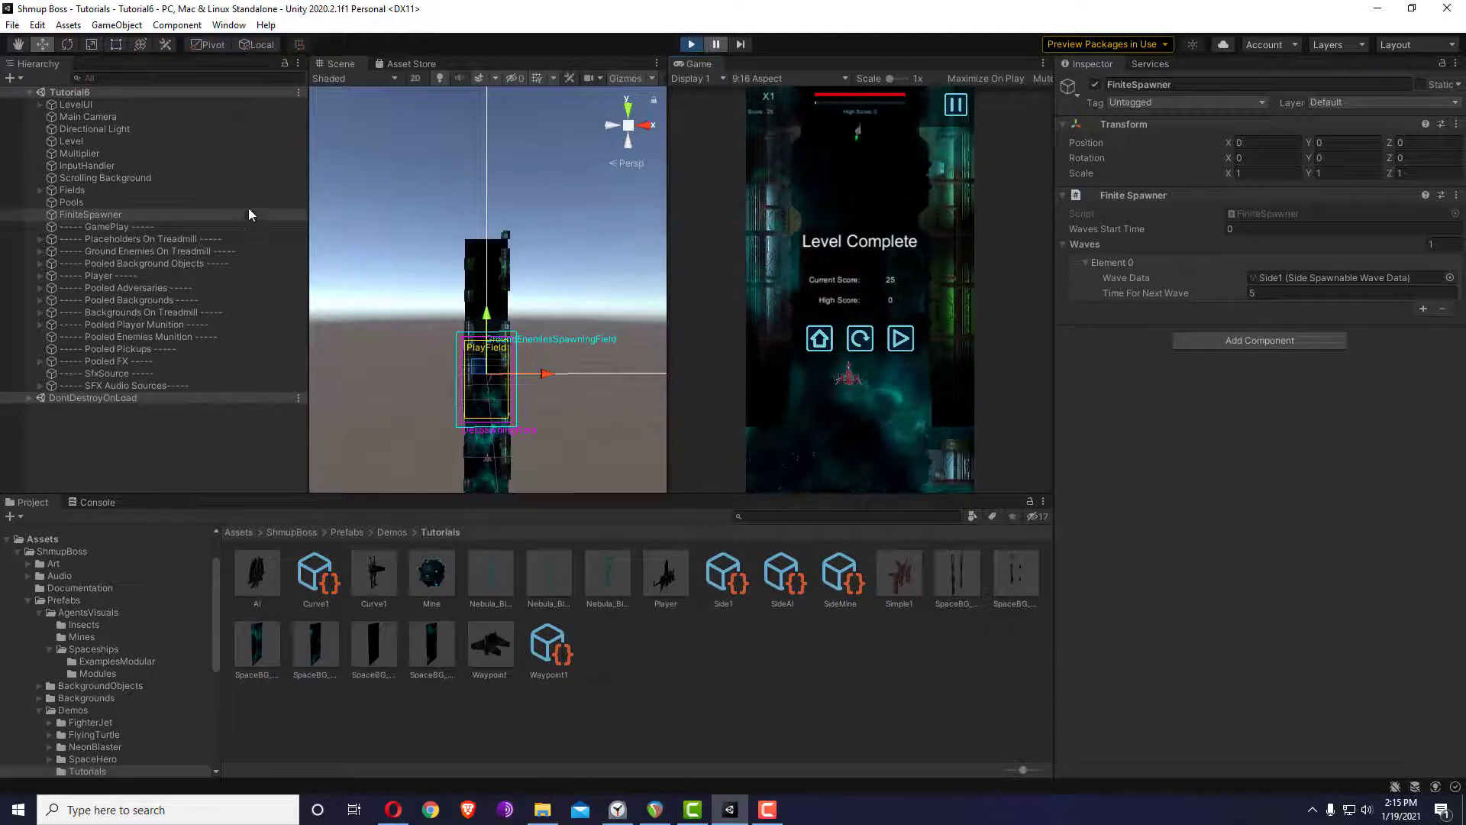
- Expand and collapse the Pooled Background Objects and Pooled Adversaries groups
{"action": "left_click", "coordinate": [42, 264]}
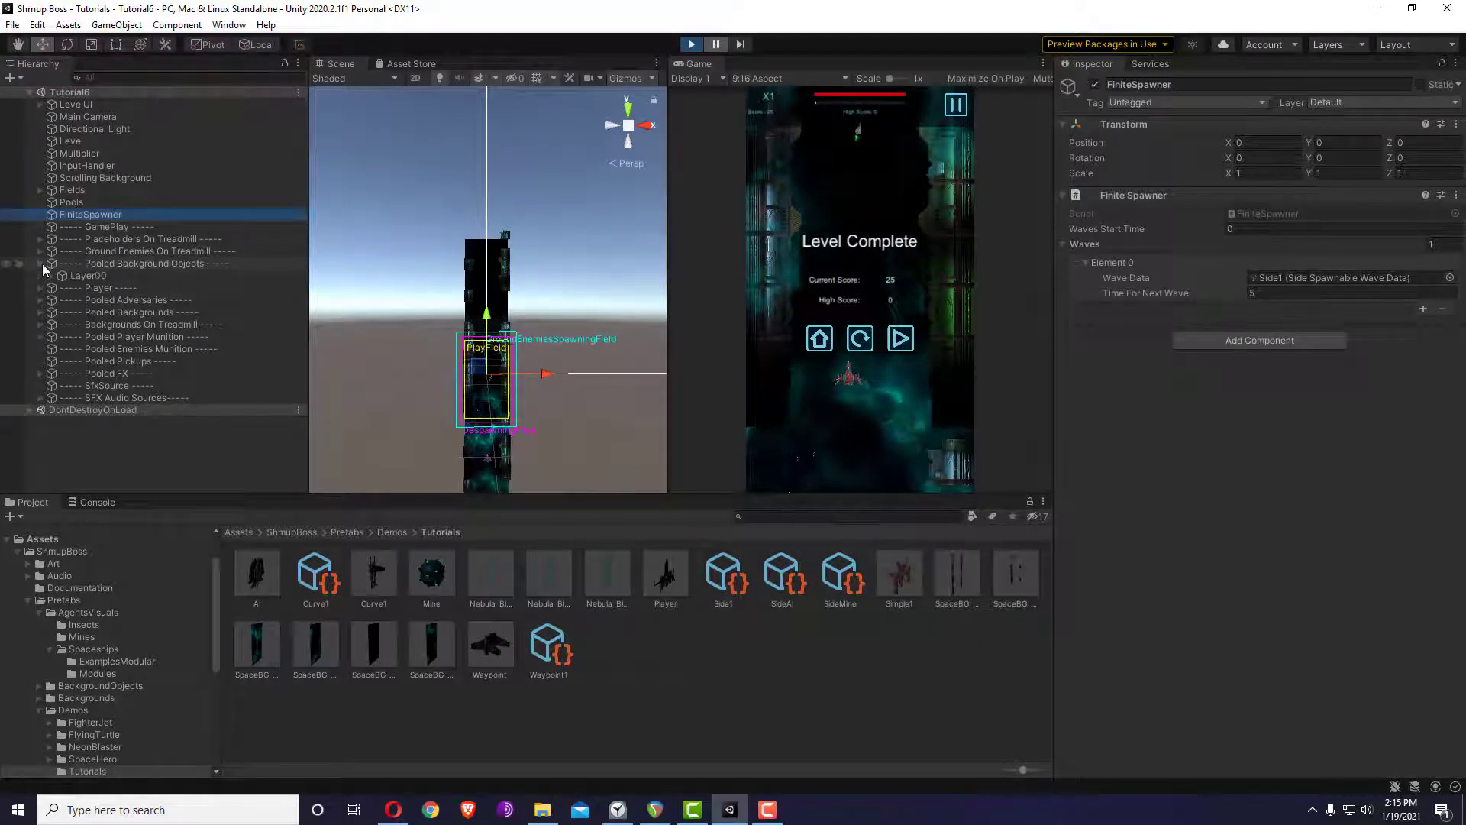
{"action": "left_click", "coordinate": [40, 264]}
{"action": "left_click", "coordinate": [40, 287]}
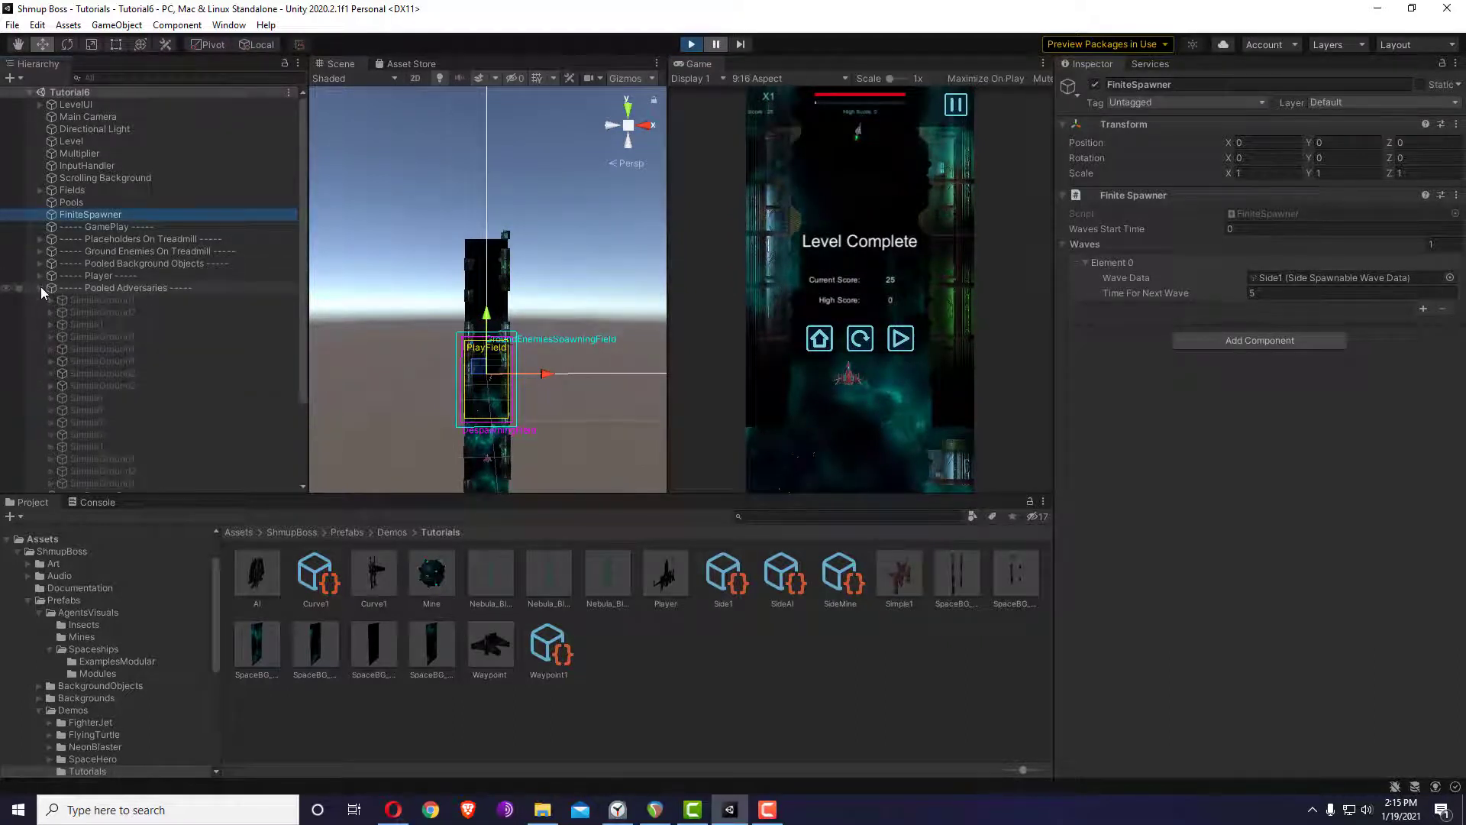
{"action": "left_click", "coordinate": [40, 287]}
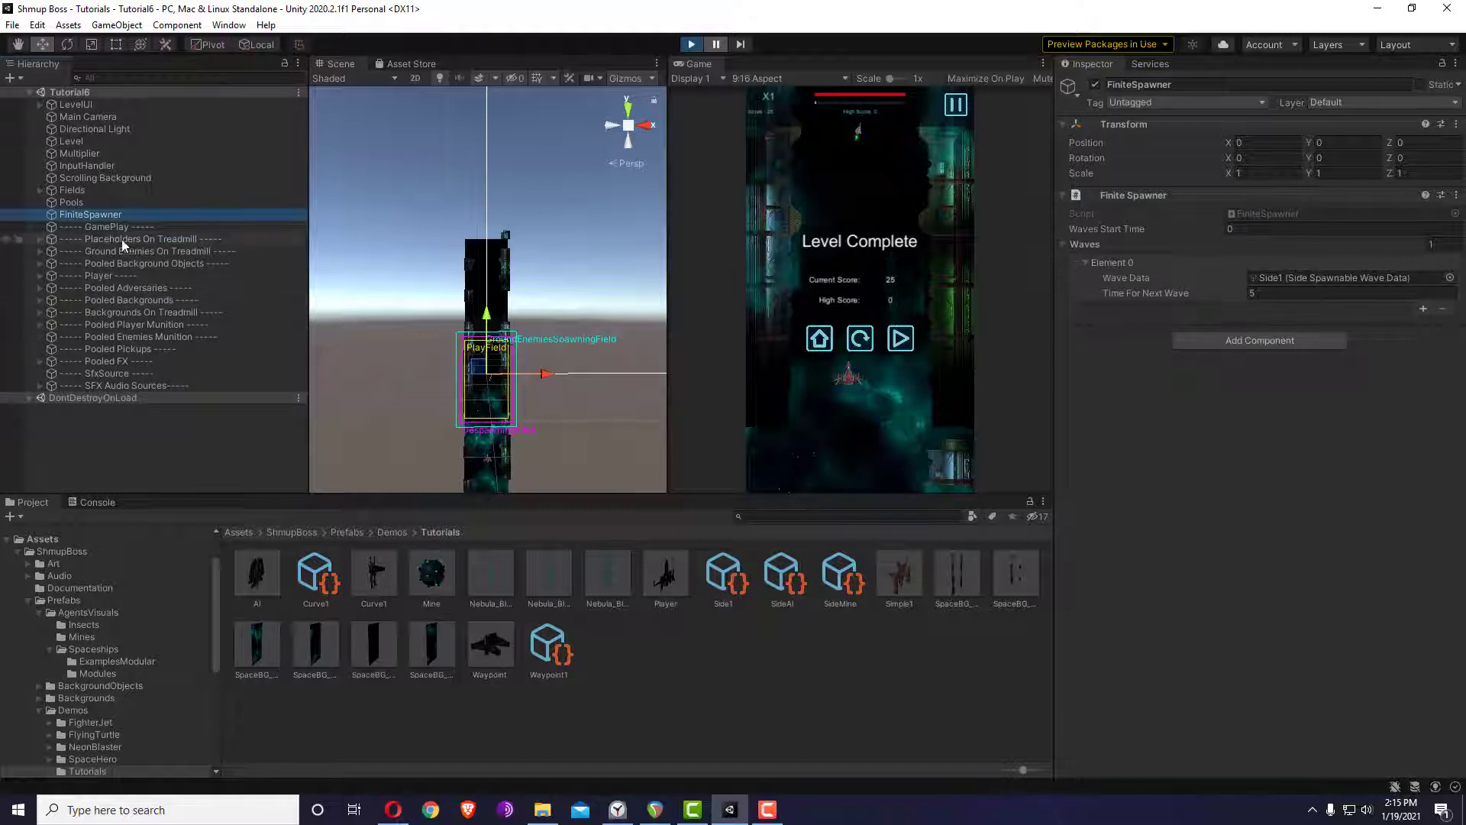
{"action": "right_click_drag", "start_coordinate": [517, 235], "coordinate": [499, 163]}
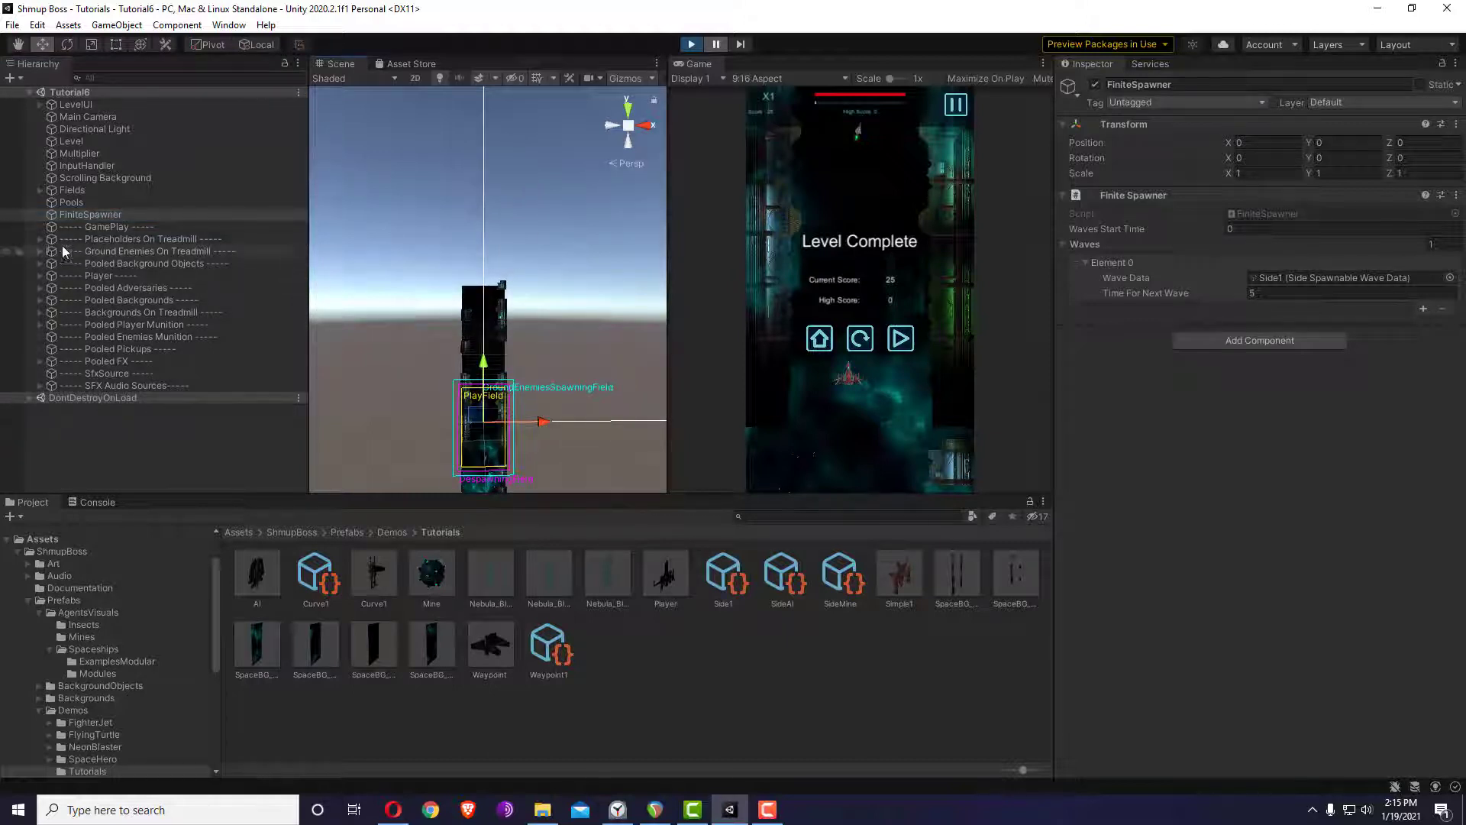
- Inspect the SimpleGround1 placeholders under Placeholders On Treadmill, then stop the play-test
{"action": "left_click", "coordinate": [40, 239]}
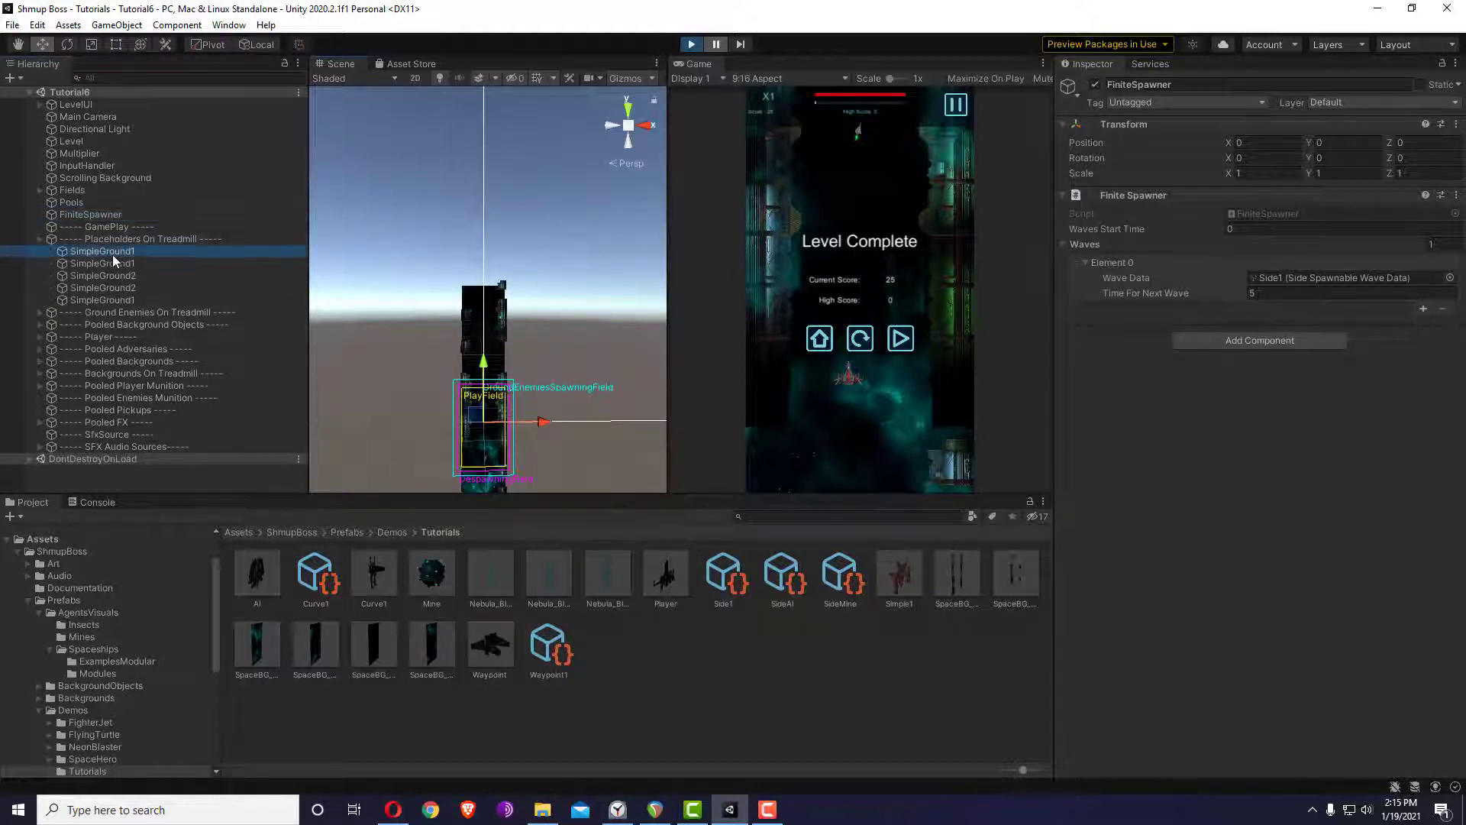
{"action": "left_click", "coordinate": [113, 274]}
{"action": "left_click", "coordinate": [114, 287]}
{"action": "left_click", "coordinate": [116, 299]}
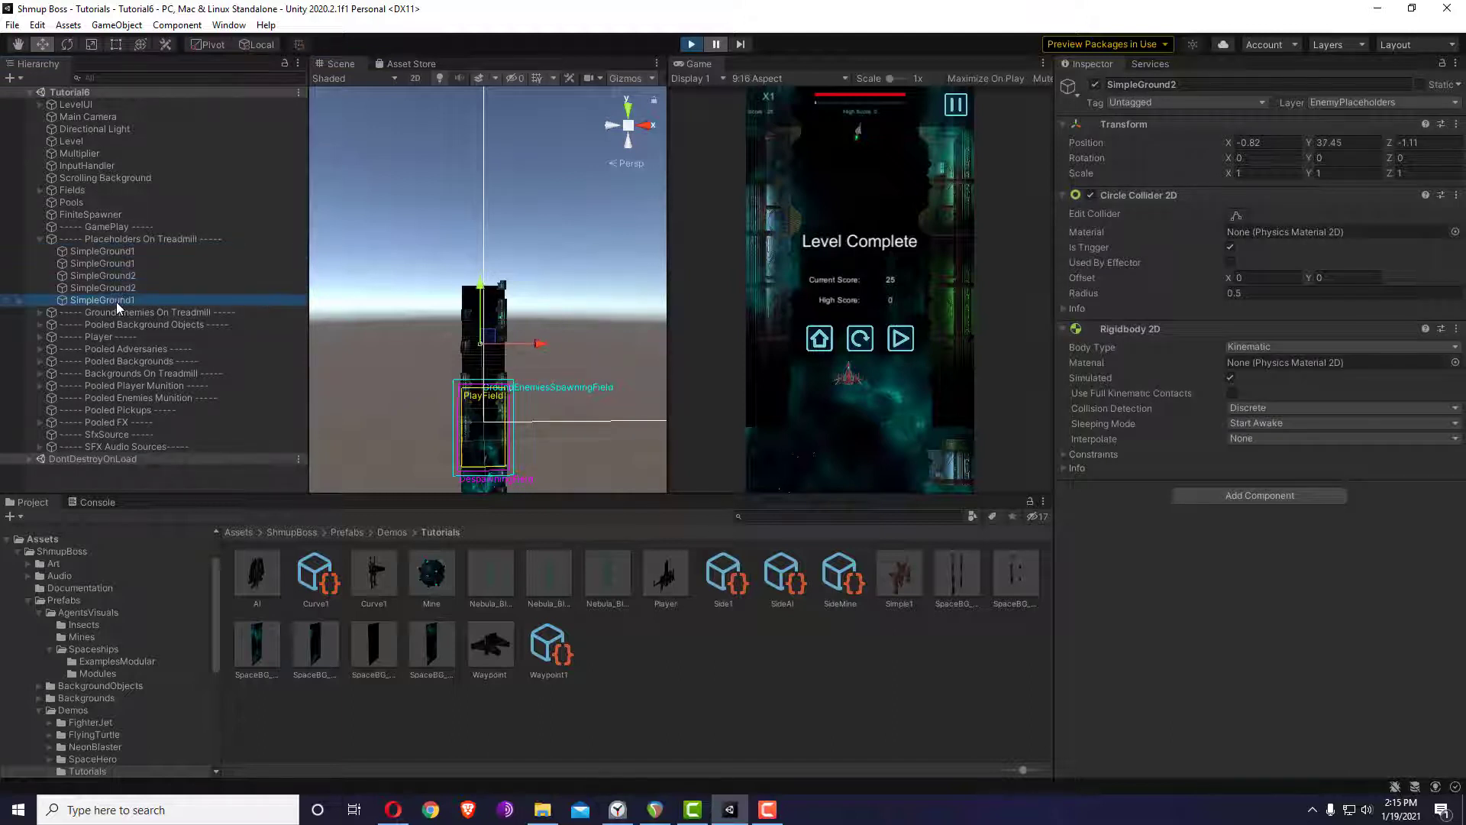
{"action": "right_click_drag", "start_coordinate": [357, 303], "coordinate": [470, 116]}
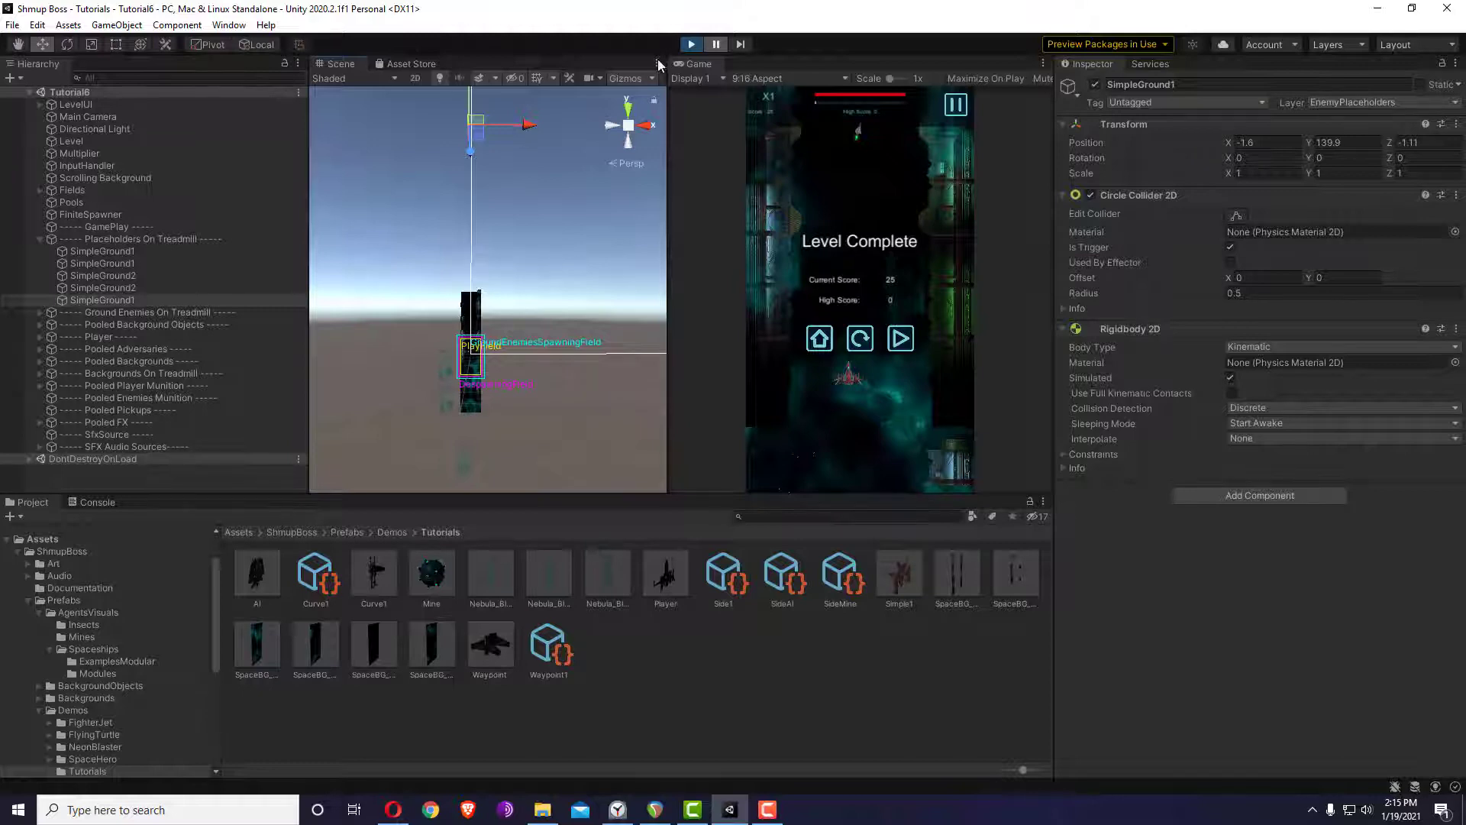
{"action": "left_click", "coordinate": [694, 48]}
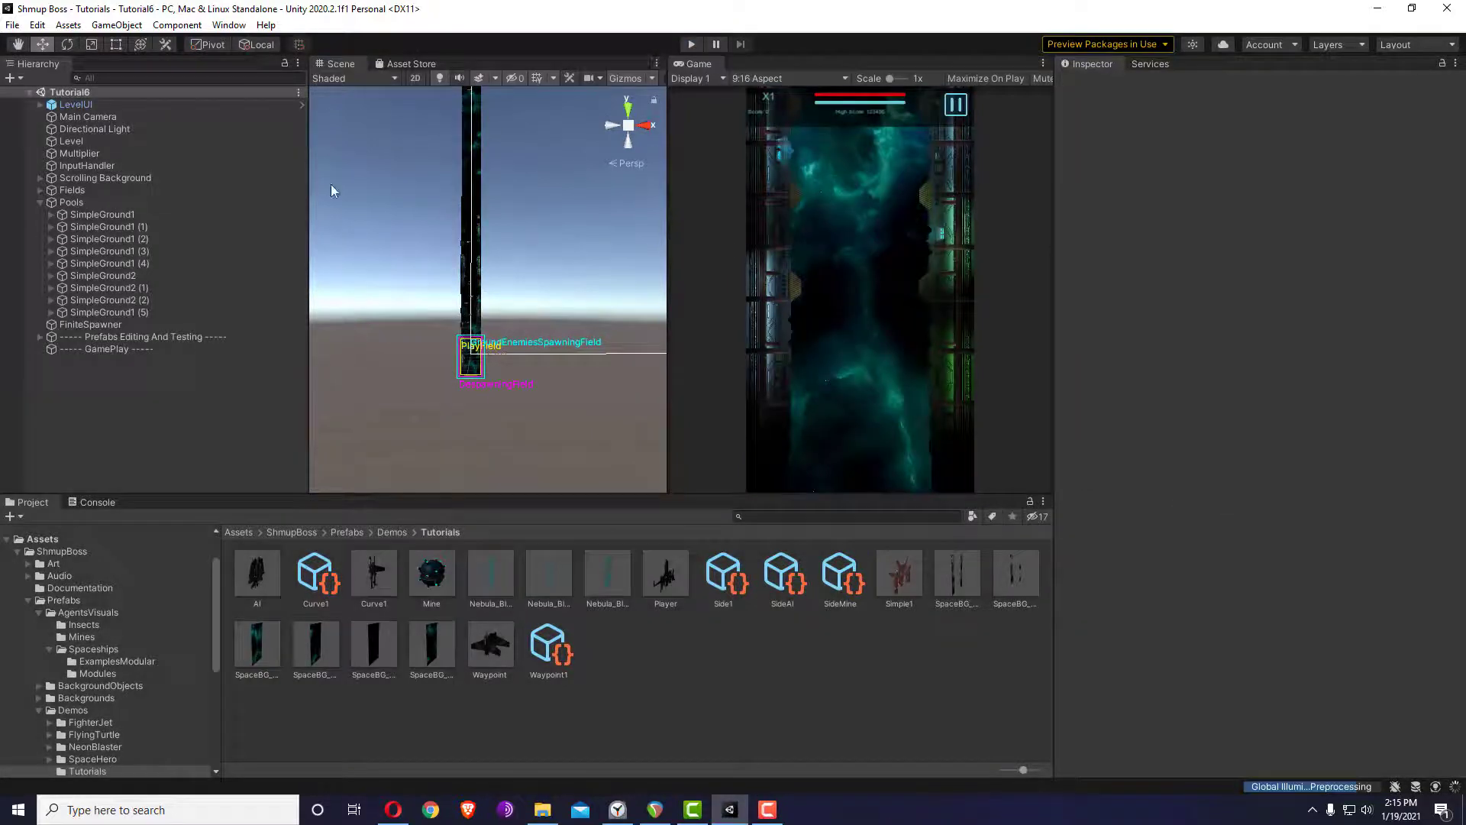
- Select SimpleGround1 in Pools to review its kinematic Rigidbody 2D, collider and Health 10
{"action": "left_click", "coordinate": [102, 214]}
{"action": "right_click_drag", "start_coordinate": [450, 364], "coordinate": [822, 362]}
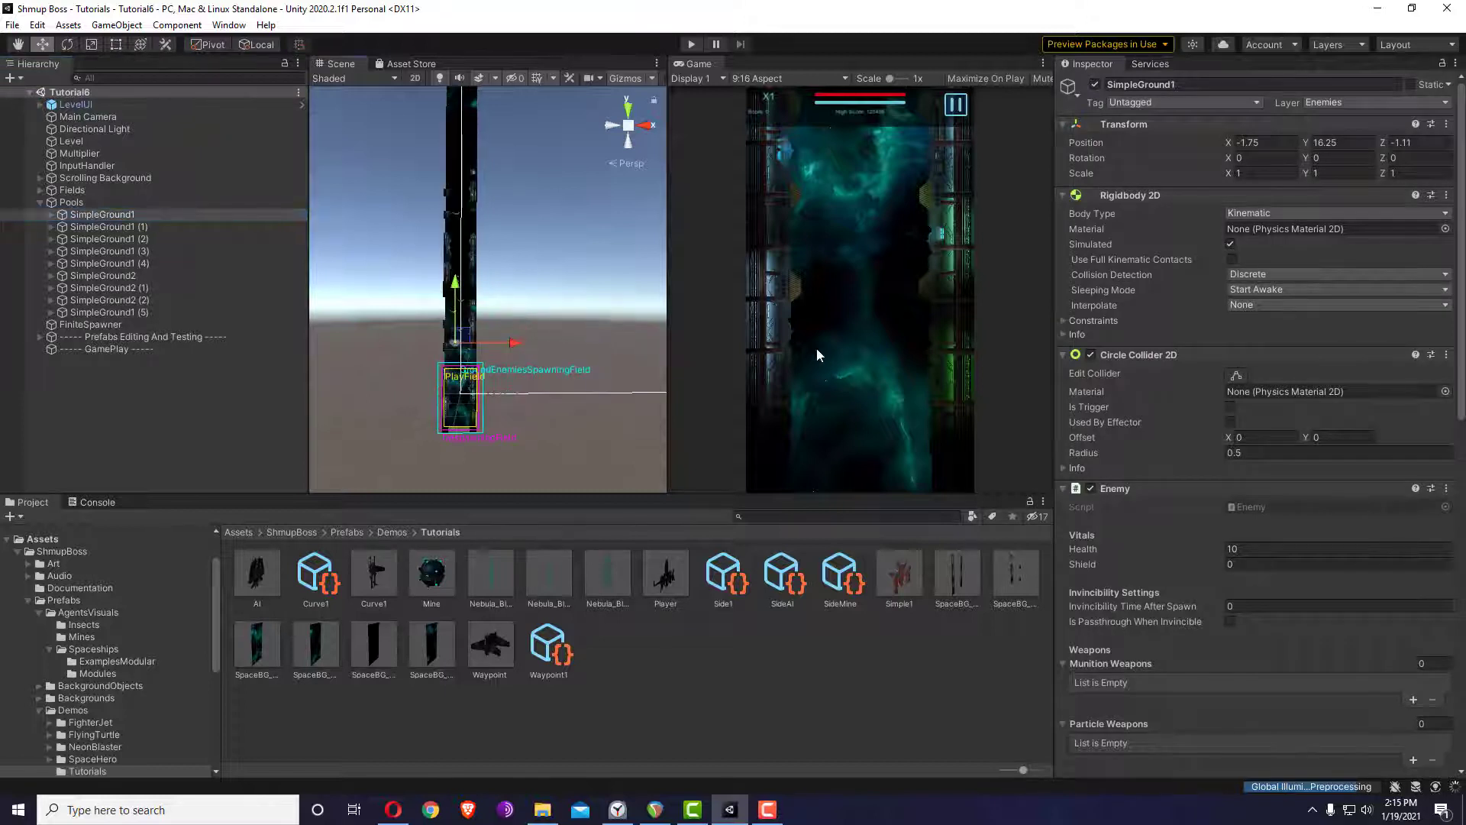